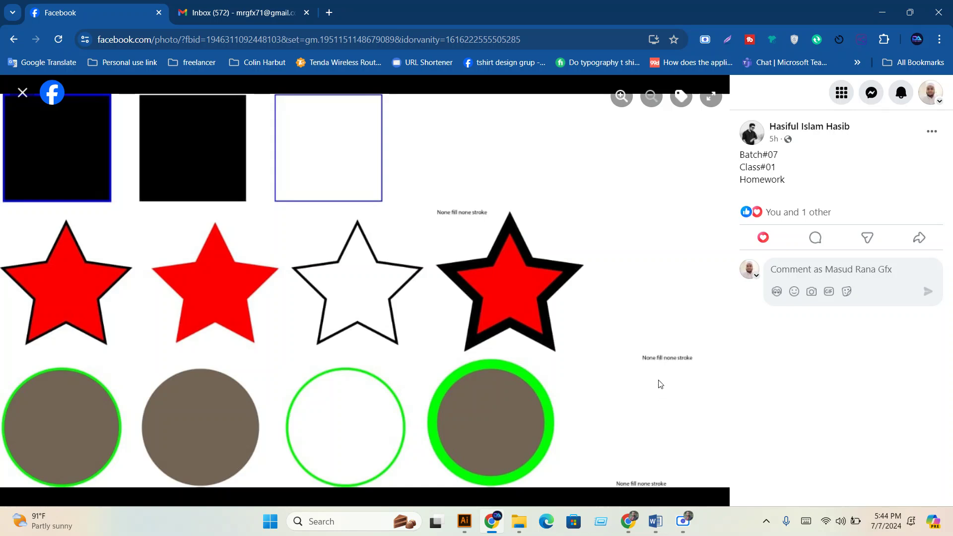
Close the squares, stars and circles homework photo and open the hexagon fill-and-stroke homework image further down the group feed
{"action": "left_click", "coordinate": [23, 93]}
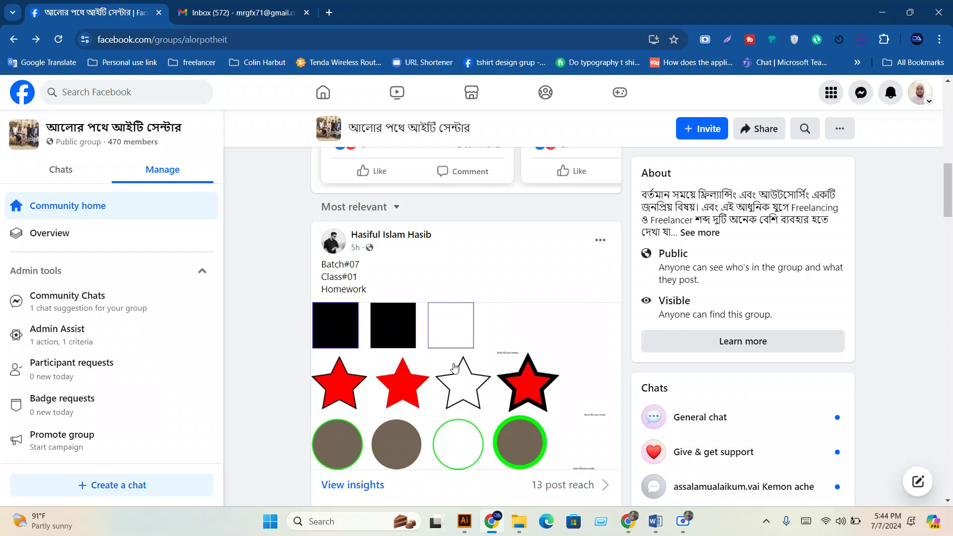
{"action": "scroll", "coordinate": [445, 371], "scroll_direction": "down", "scroll_amount": 5}
{"action": "scroll", "coordinate": [446, 371], "scroll_direction": "down", "scroll_amount": 3}
{"action": "scroll", "coordinate": [445, 370], "scroll_direction": "down", "scroll_amount": 10}
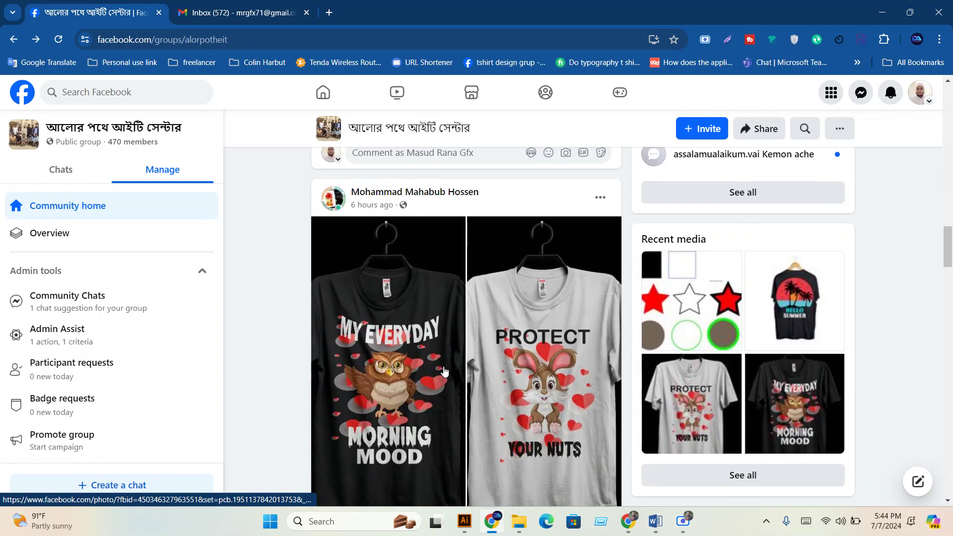
{"action": "scroll", "coordinate": [445, 371], "scroll_direction": "down", "scroll_amount": 20}
{"action": "scroll", "coordinate": [443, 371], "scroll_direction": "down", "scroll_amount": 20}
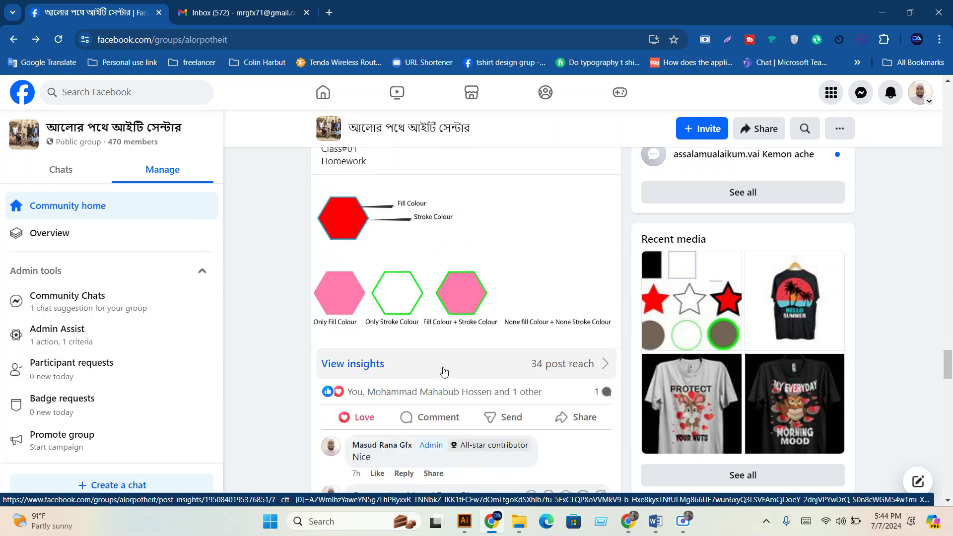
{"action": "left_click", "coordinate": [436, 278]}
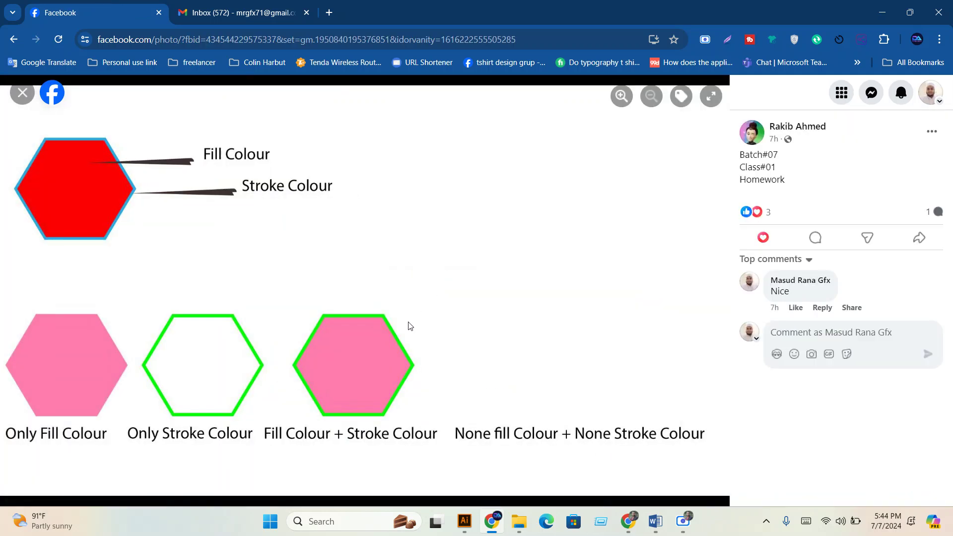
Check the hexagon homework post, close its image and look over the neighbouring posts in the group feed
{"action": "mouse_move", "coordinate": [784, 215]}
{"action": "left_click", "coordinate": [23, 94]}
{"action": "mouse_move", "coordinate": [494, 391]}
{"action": "scroll", "coordinate": [467, 391], "scroll_direction": "down", "scroll_amount": 5}
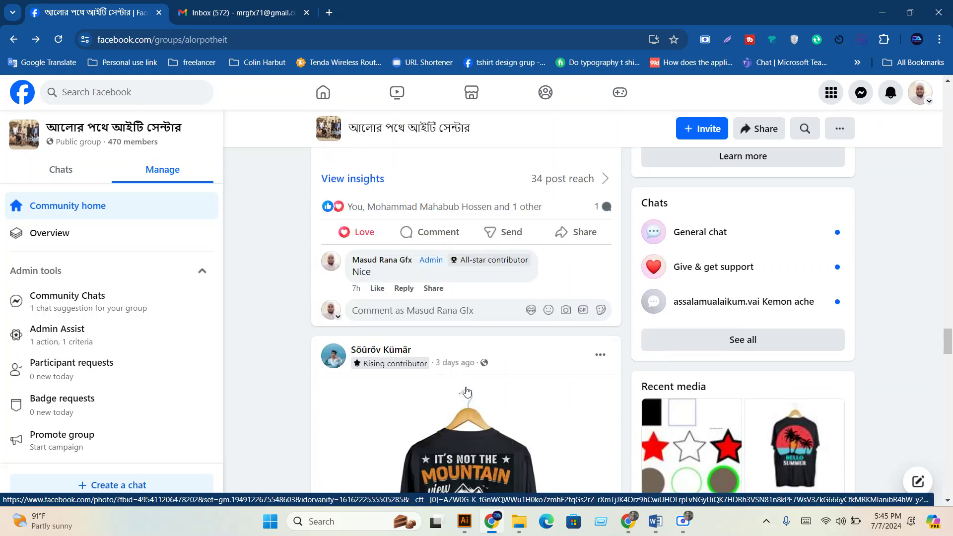
{"action": "scroll", "coordinate": [466, 390], "scroll_direction": "up", "scroll_amount": 3}
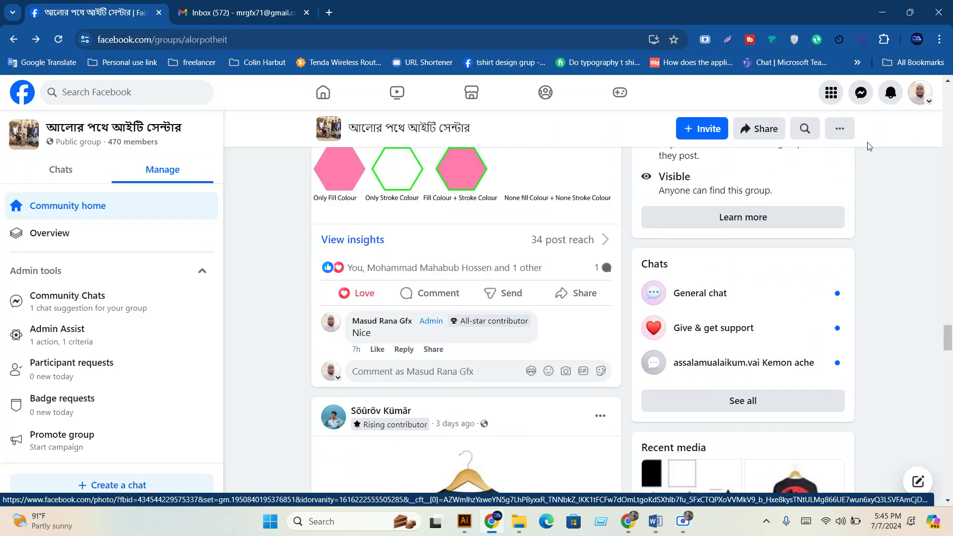
Switch to the Word course module on graphic design and review the first days of its table at a larger zoom
{"action": "left_click", "coordinate": [656, 521]}
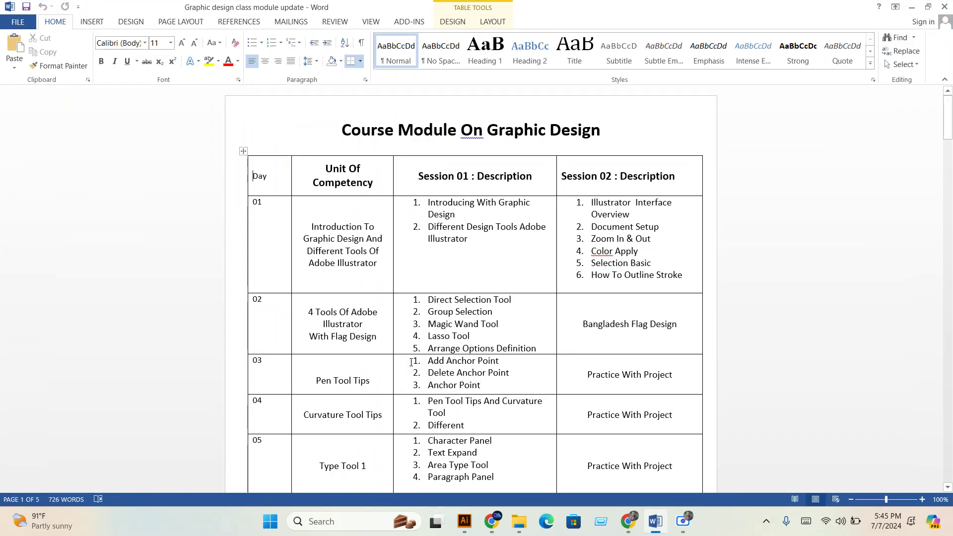
{"action": "scroll", "coordinate": [393, 356], "scroll_direction": "down", "scroll_amount": 2}
{"action": "scroll", "coordinate": [393, 356], "scroll_direction": "down", "scroll_amount": 1}
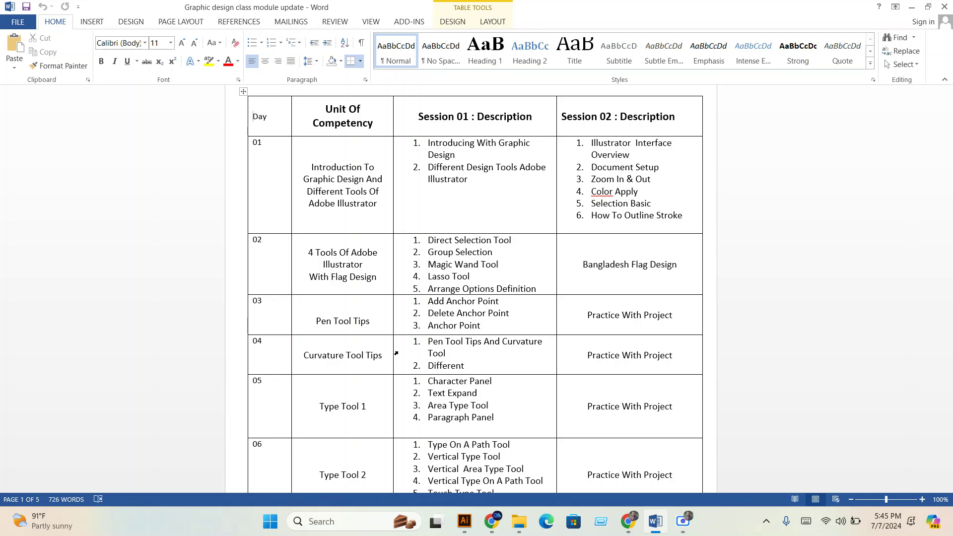
{"action": "scroll", "coordinate": [381, 349], "scroll_direction": "up", "scroll_amount": 4}
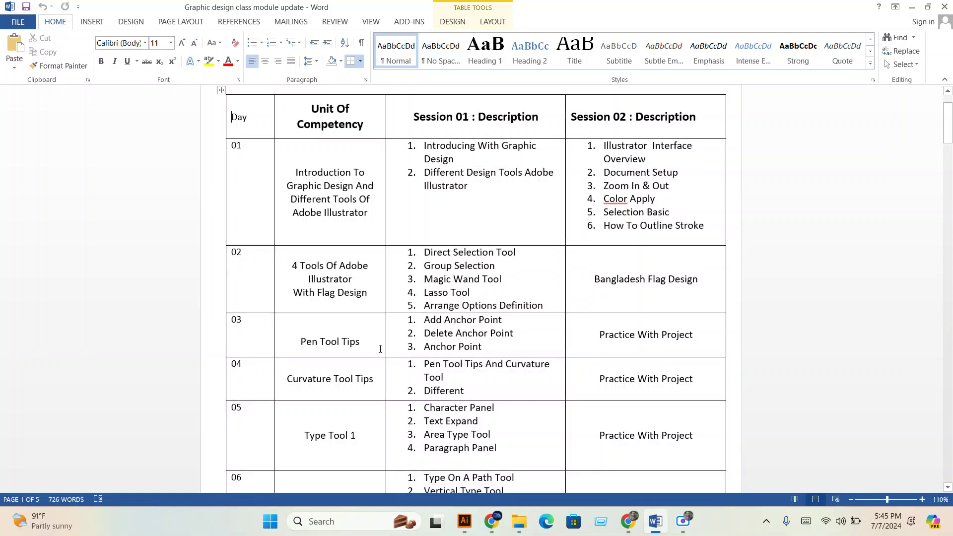
{"action": "scroll", "coordinate": [418, 314], "scroll_direction": "down", "scroll_amount": 1}
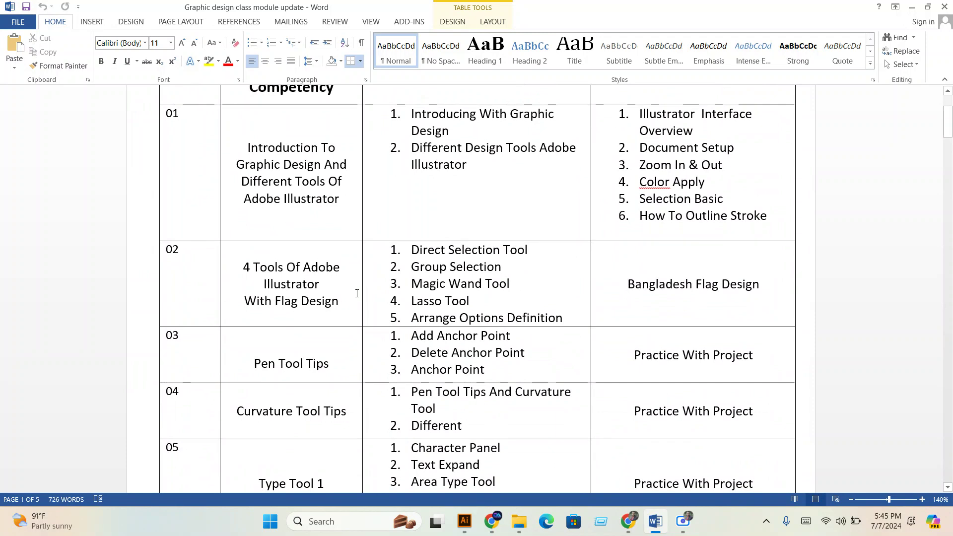
Highlight the Day 02 topics one by one: Direct Selection Tool, Group Selection, Magic Wand Tool and Lasso Tool
{"action": "mouse_move", "coordinate": [412, 252]}
{"action": "left_mouse_down"}
{"action": "mouse_move", "coordinate": [504, 271]}
{"action": "mouse_move", "coordinate": [543, 255]}
{"action": "left_mouse_up"}
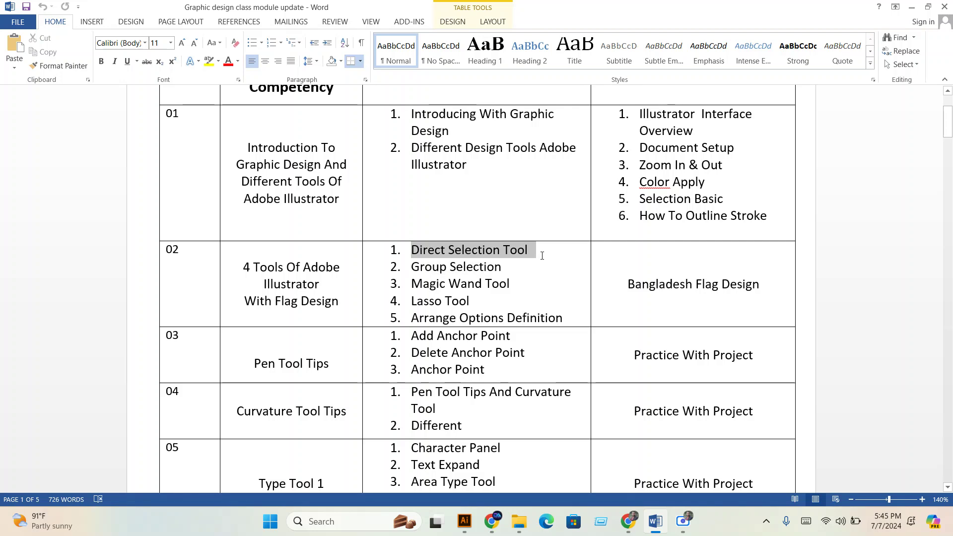
{"action": "left_click_drag", "start_coordinate": [411, 268], "coordinate": [505, 266]}
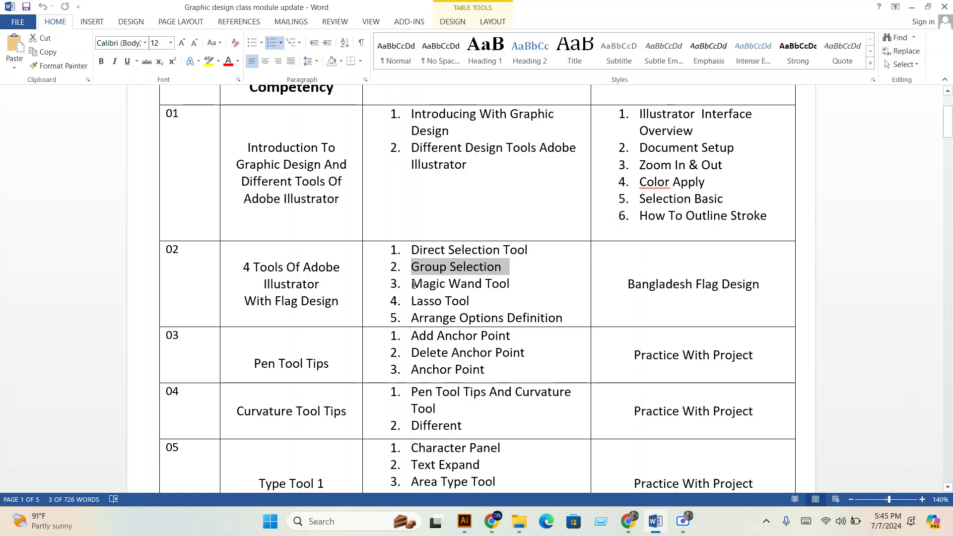
{"action": "left_click_drag", "start_coordinate": [413, 284], "coordinate": [514, 283]}
{"action": "left_click_drag", "start_coordinate": [412, 301], "coordinate": [477, 302]}
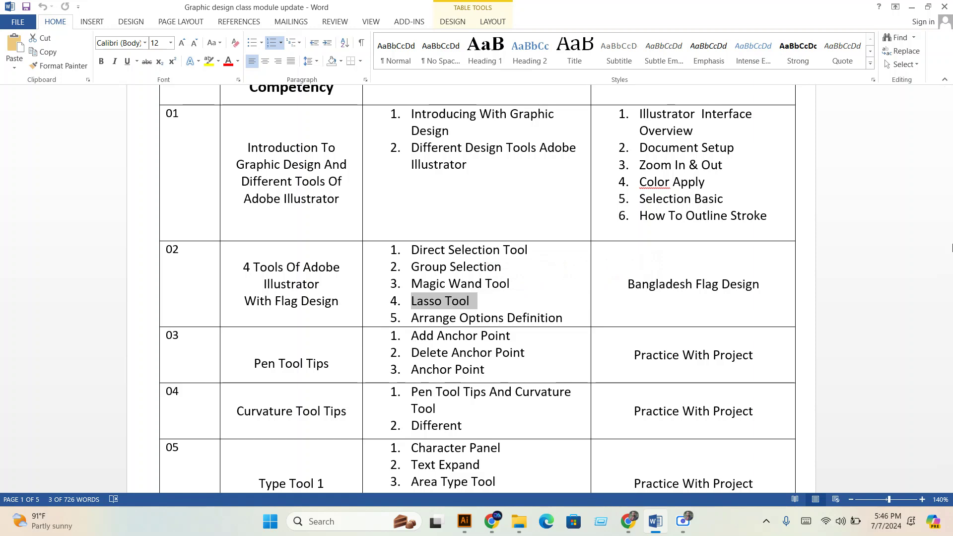
Switch to Illustrator and create a new document from the Art & Illustration 1920 x 1080 pt preset
{"action": "left_click", "coordinate": [464, 522]}
{"action": "left_click", "coordinate": [60, 12]}
{"action": "left_click", "coordinate": [82, 24]}
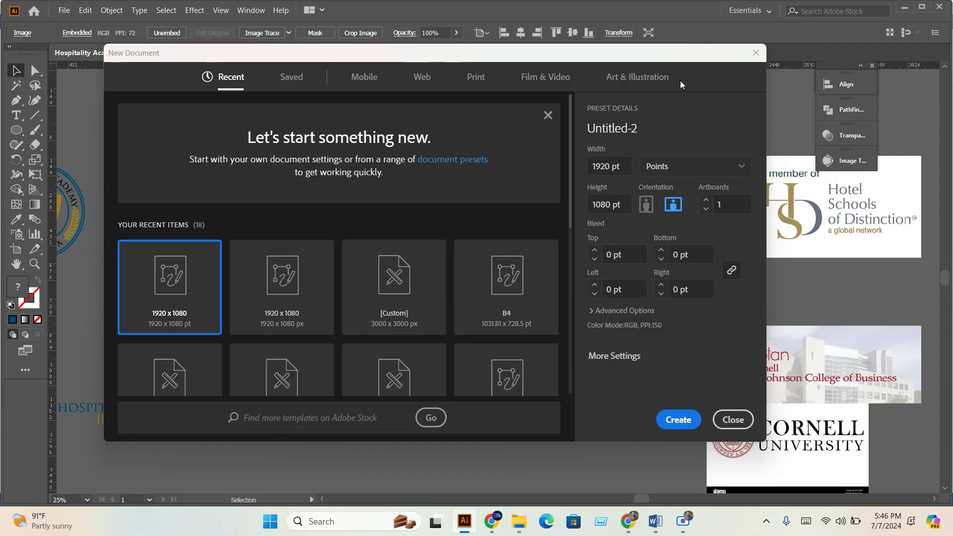
{"action": "left_click", "coordinate": [638, 77]}
{"action": "left_click", "coordinate": [540, 170]}
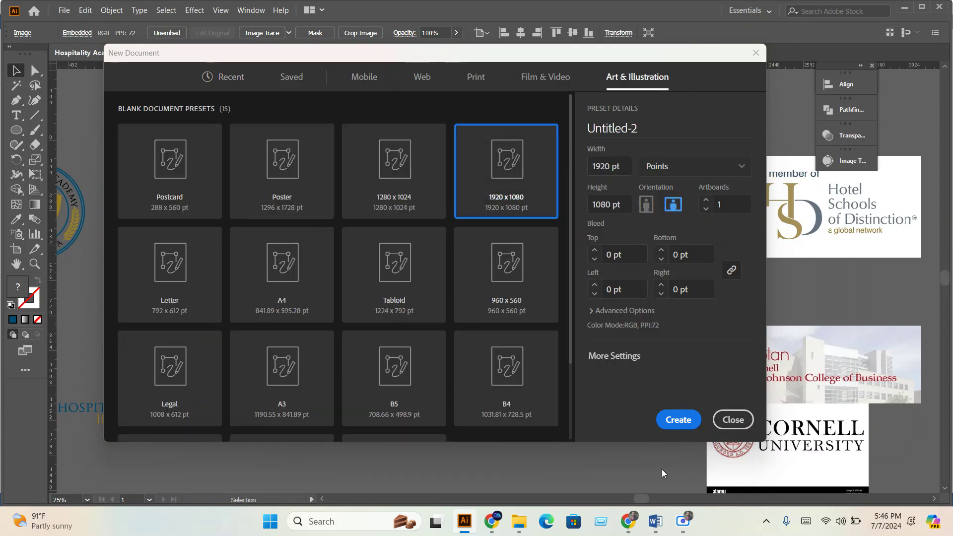
{"action": "left_click", "coordinate": [676, 420]}
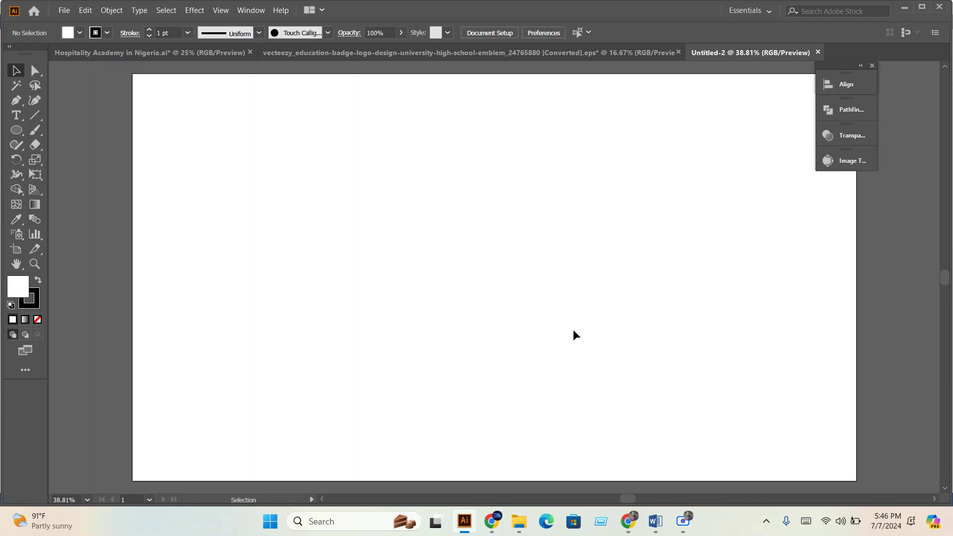
Compare Illustrator's direct and group selection tools with the first two Day 02 topics in the Word course module, returning to Illustrator
{"action": "left_click_drag", "start_coordinate": [558, 330], "coordinate": [524, 327]}
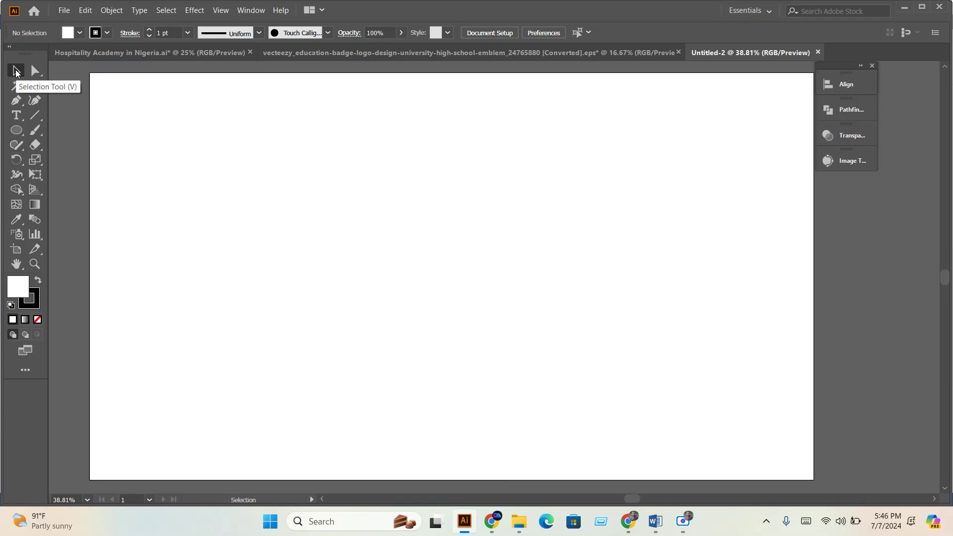
{"action": "left_click_drag", "start_coordinate": [30, 69], "coordinate": [639, 440]}
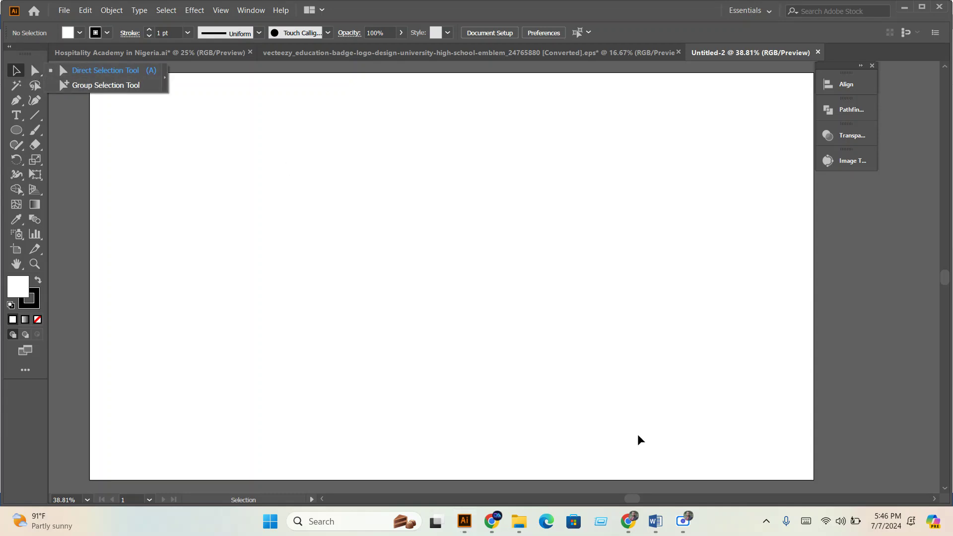
{"action": "left_click", "coordinate": [656, 523]}
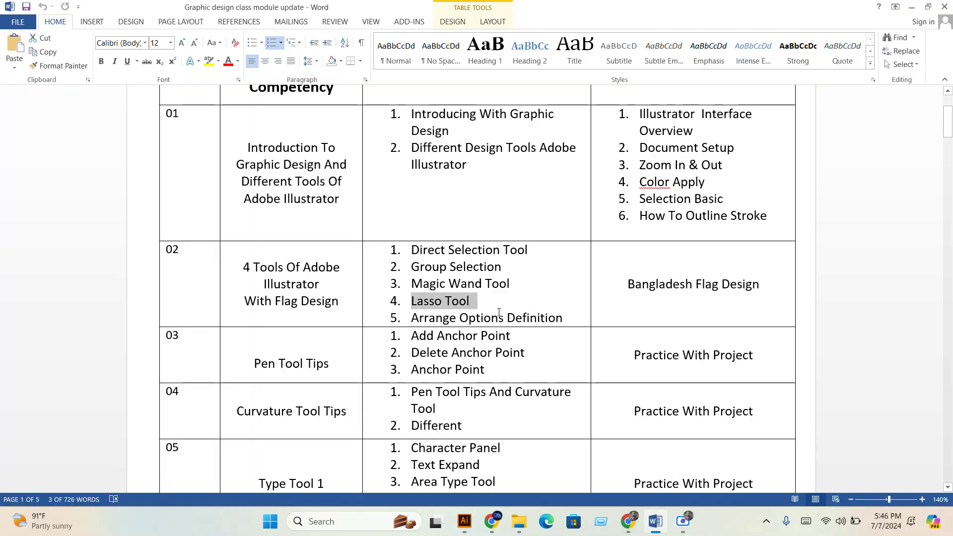
{"action": "left_click_drag", "start_coordinate": [413, 250], "coordinate": [502, 251]}
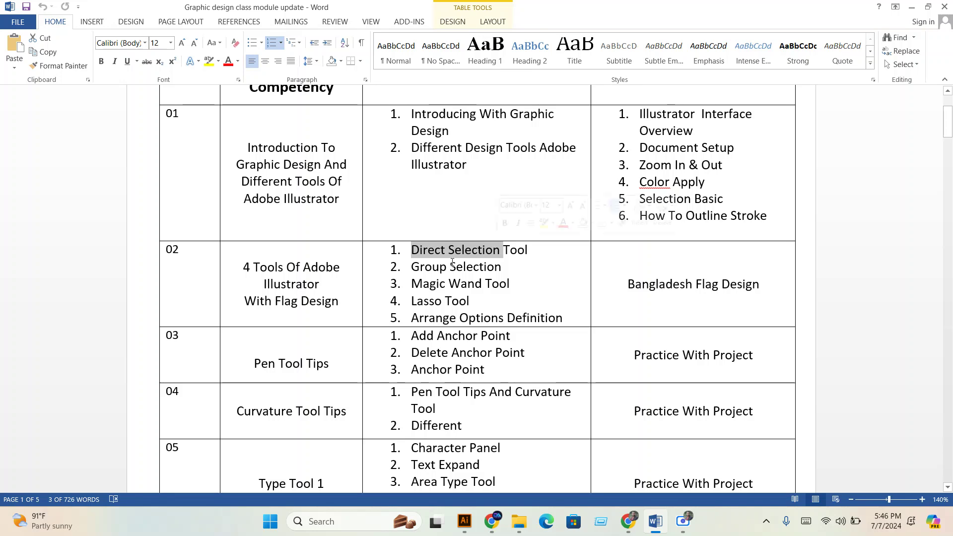
{"action": "left_click_drag", "start_coordinate": [414, 267], "coordinate": [510, 268]}
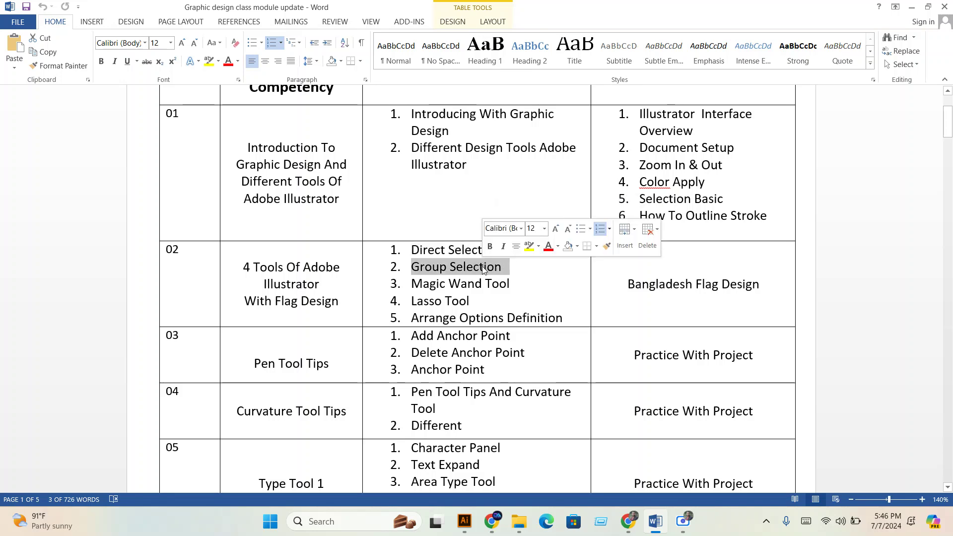
{"action": "left_click", "coordinate": [913, 8]}
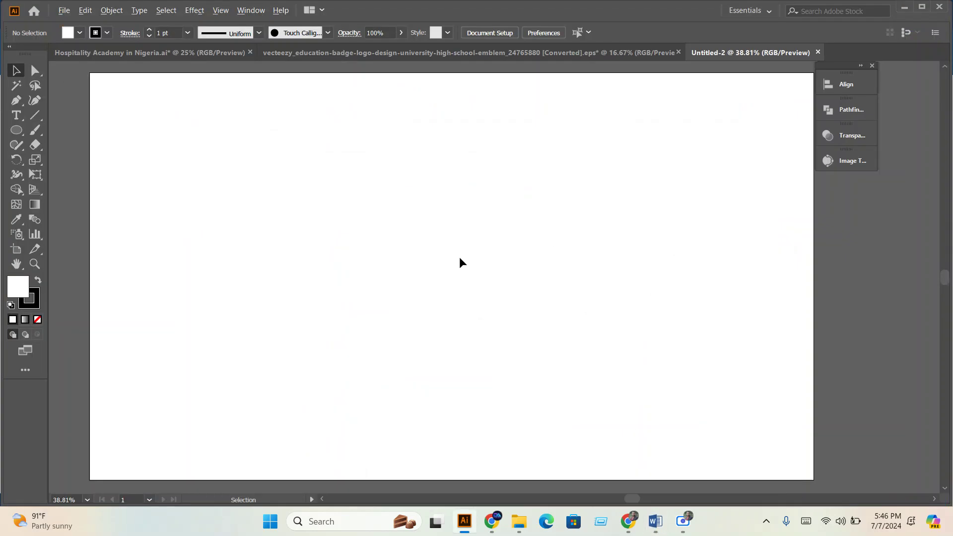
Zoom the blank artboard to 50%, view the Direct Selection and Group Selection tool variants, and activate Direct Selection
{"action": "left_click_drag", "start_coordinate": [460, 266], "coordinate": [479, 264]}
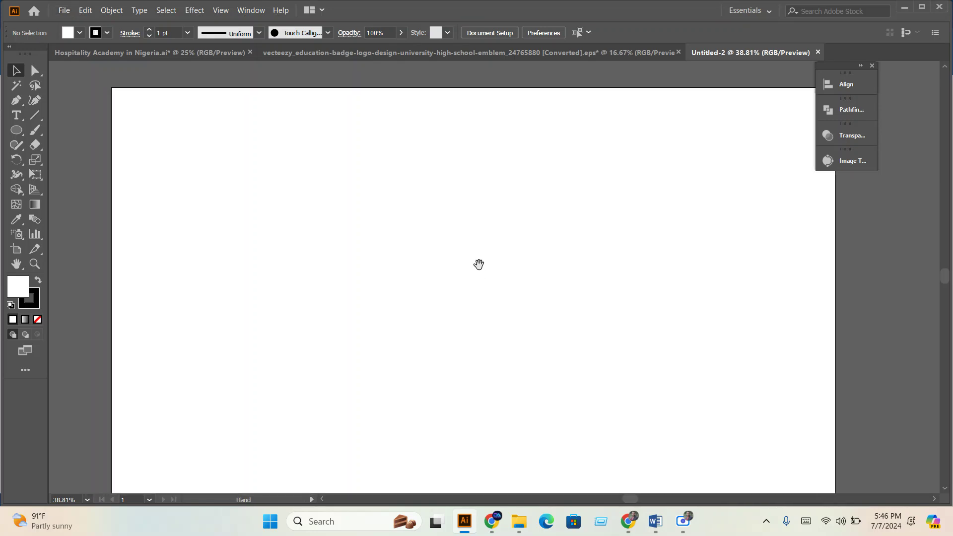
{"action": "key", "text": "ctrl+equal"}
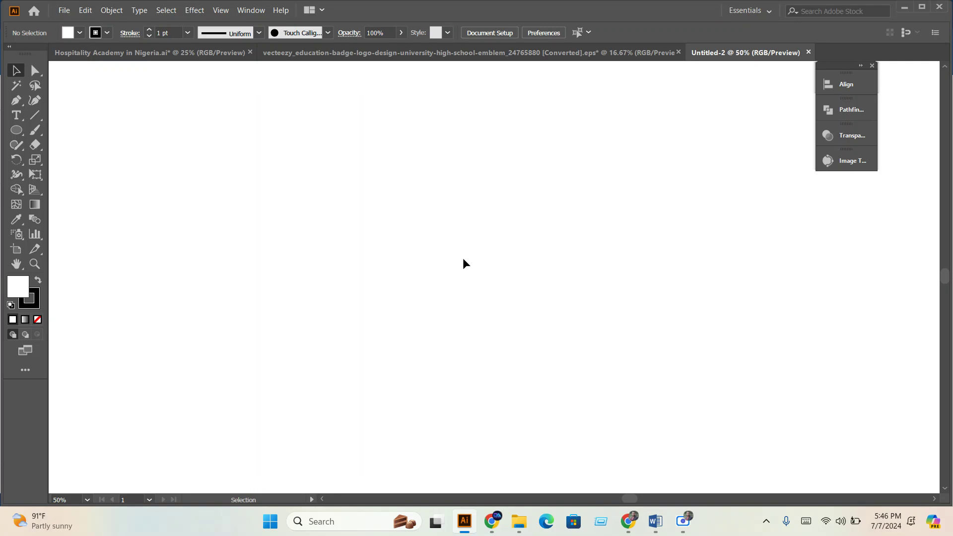
{"action": "left_click", "coordinate": [42, 79]}
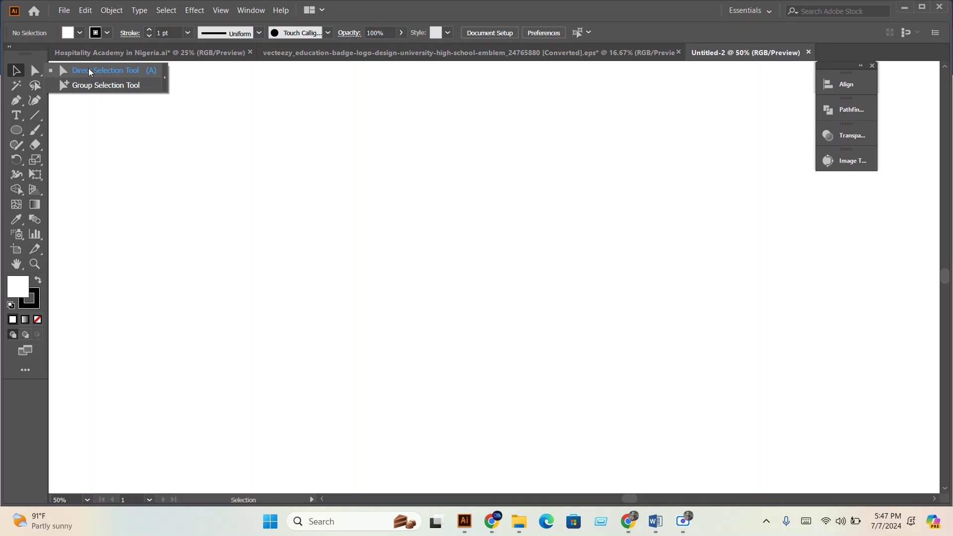
{"action": "left_click", "coordinate": [34, 70]}
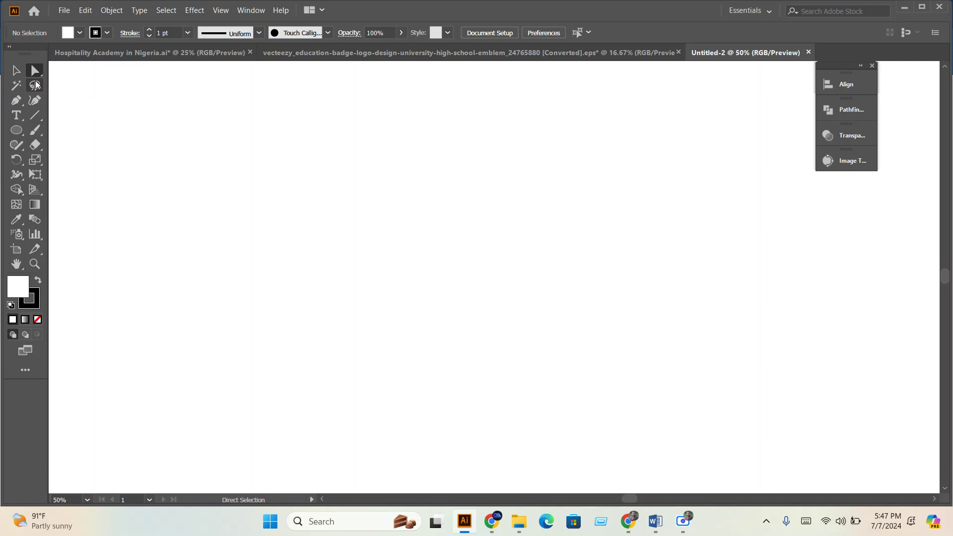
Draw a teal-filled circle with the Ellipse tool and shift it slightly toward the artboard's upper left
{"action": "right_click", "coordinate": [16, 131]}
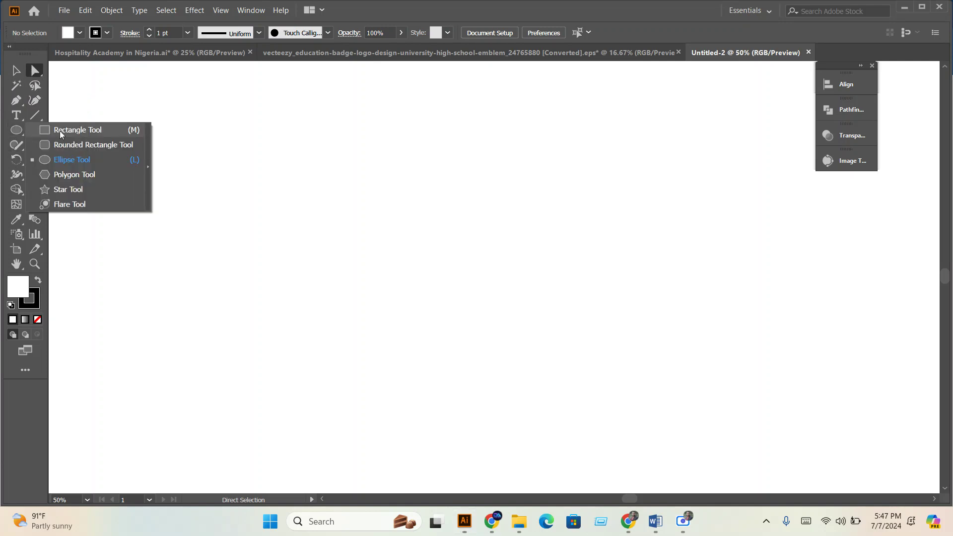
{"action": "left_click", "coordinate": [64, 160]}
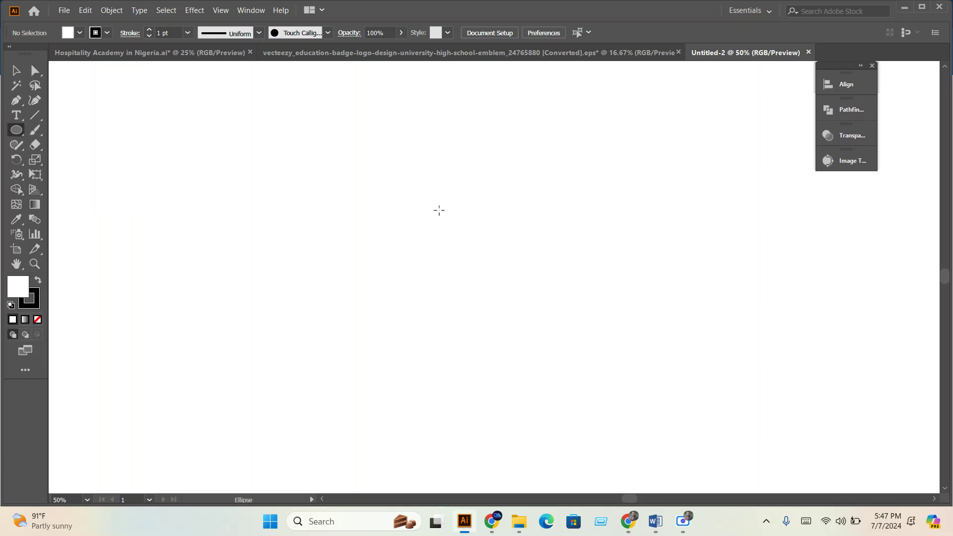
{"action": "left_click_drag", "start_coordinate": [165, 171], "coordinate": [279, 286]}
{"action": "left_click", "coordinate": [79, 33]}
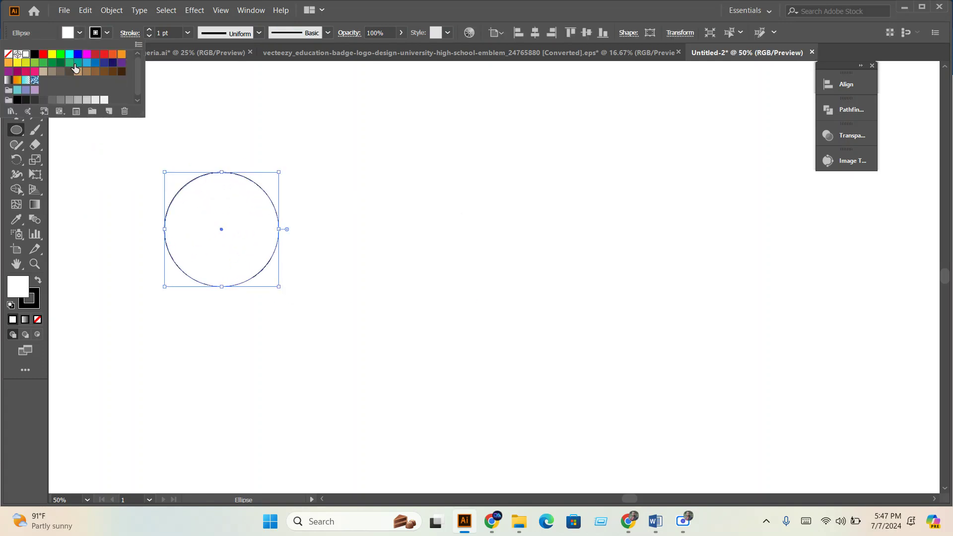
{"action": "left_click", "coordinate": [74, 70]}
{"action": "left_click", "coordinate": [16, 70]}
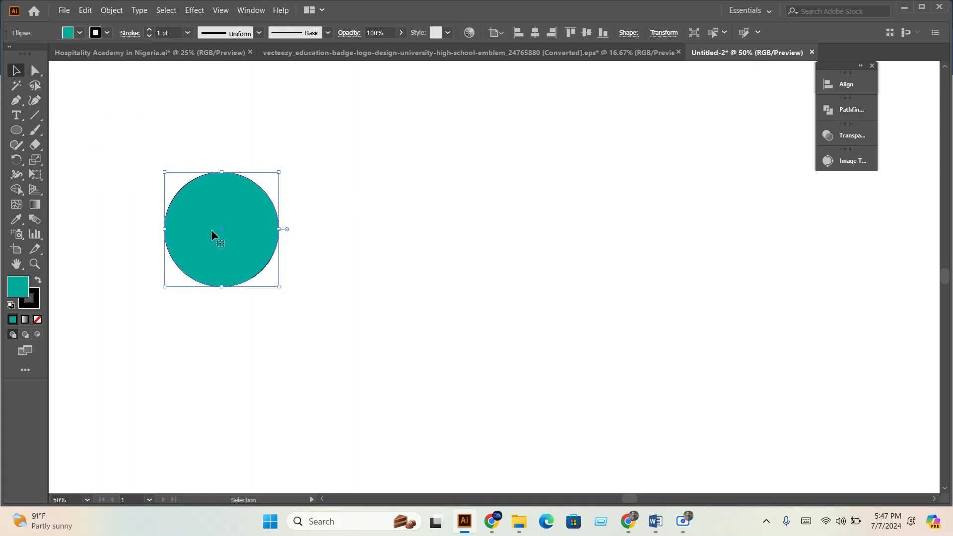
{"action": "left_click_drag", "start_coordinate": [211, 230], "coordinate": [179, 201]}
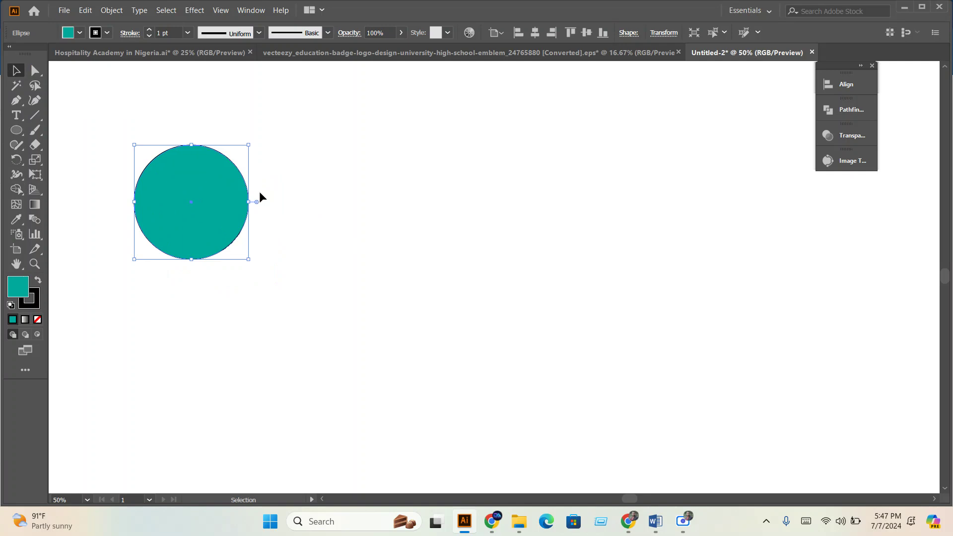
Draw a larger circle about 476 pt in diameter outward from its centre, to the right of the first circle
{"action": "key", "text": "l"}
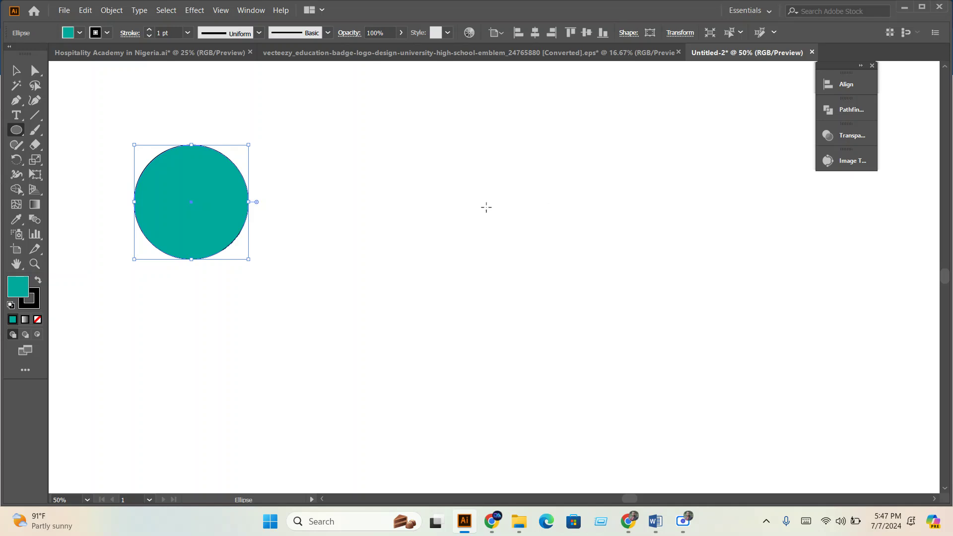
{"action": "left_click_drag", "start_coordinate": [479, 224], "coordinate": [554, 318]}
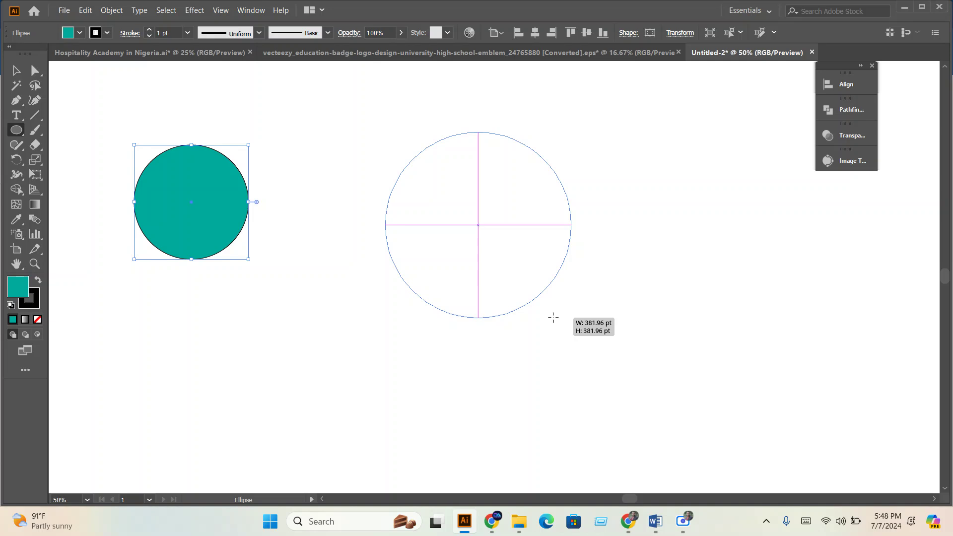
{"action": "mouse_move", "coordinate": [554, 317]}
{"action": "left_mouse_down"}
{"action": "mouse_move", "coordinate": [568, 340]}
{"action": "mouse_move", "coordinate": [516, 278]}
{"action": "mouse_move", "coordinate": [572, 340]}
{"action": "left_mouse_up"}
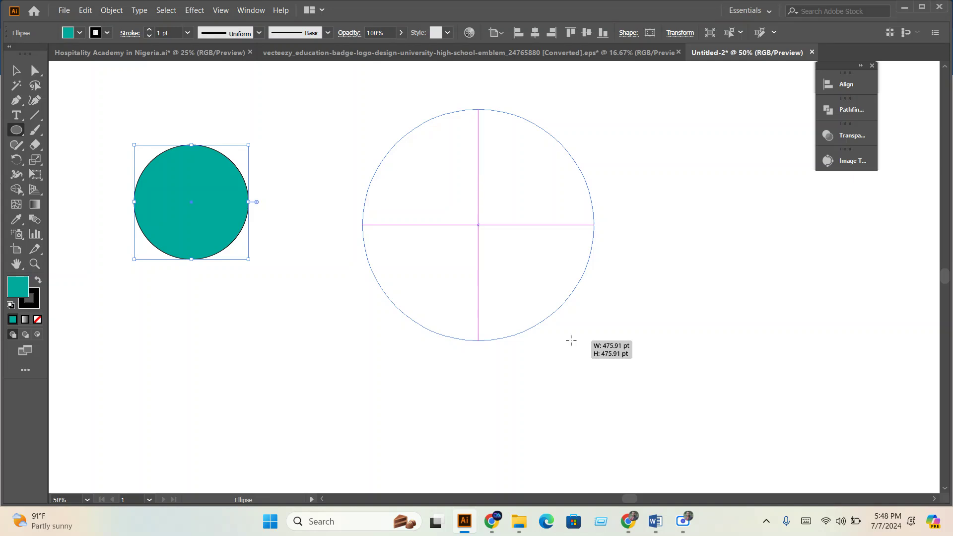
{"action": "left_click_drag", "start_coordinate": [571, 341], "coordinate": [571, 341]}
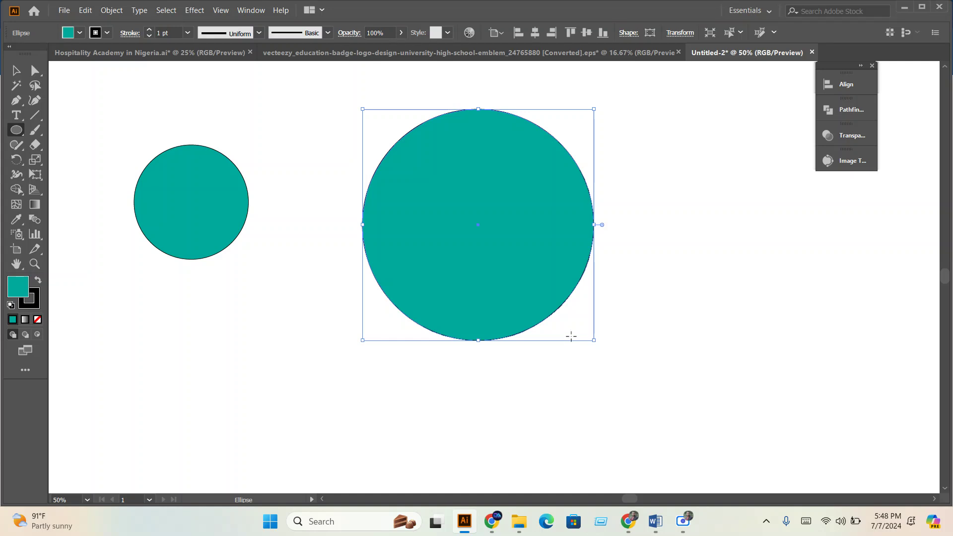
Scale the large circle down proportionally about its centre with the Selection tool and move it slightly up and left
{"action": "key", "text": "v"}
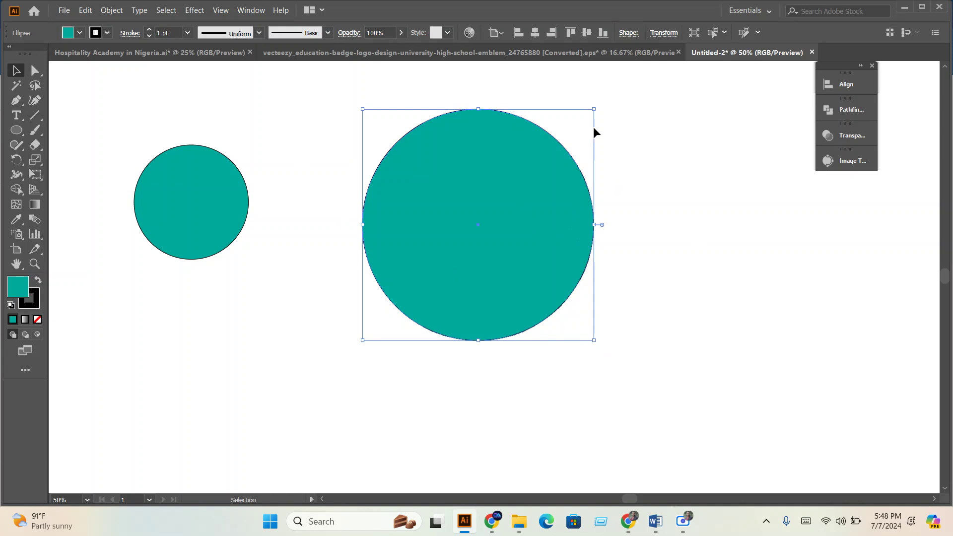
{"action": "left_click_drag", "start_coordinate": [595, 111], "coordinate": [571, 177]}
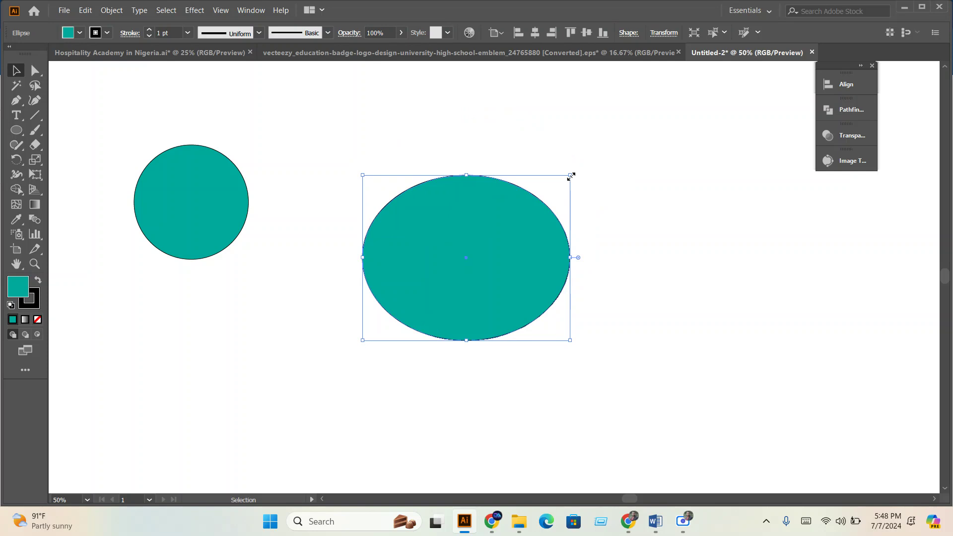
{"action": "key", "text": "ctrl+z"}
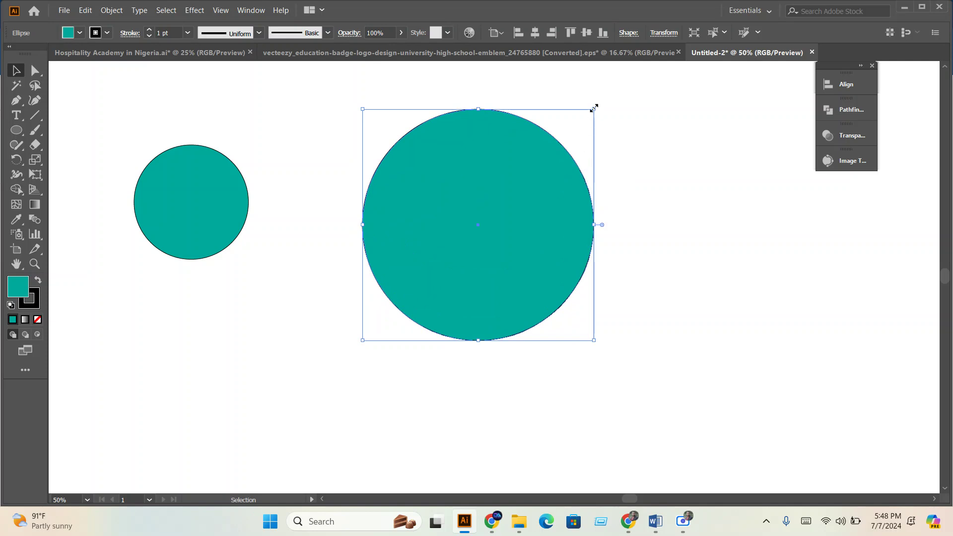
{"action": "left_click_drag", "start_coordinate": [594, 107], "coordinate": [587, 146]}
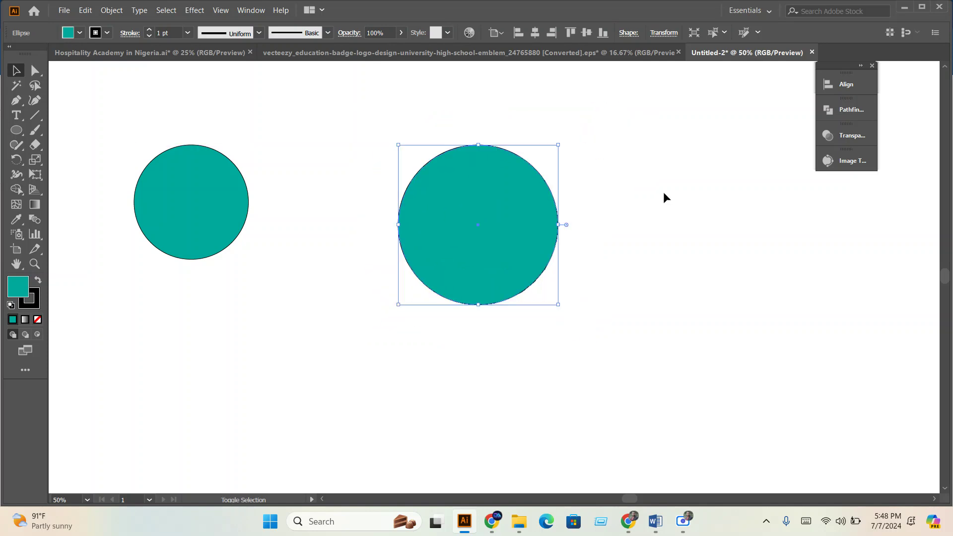
{"action": "left_click", "coordinate": [678, 221]}
{"action": "left_click_drag", "start_coordinate": [433, 249], "coordinate": [417, 238]}
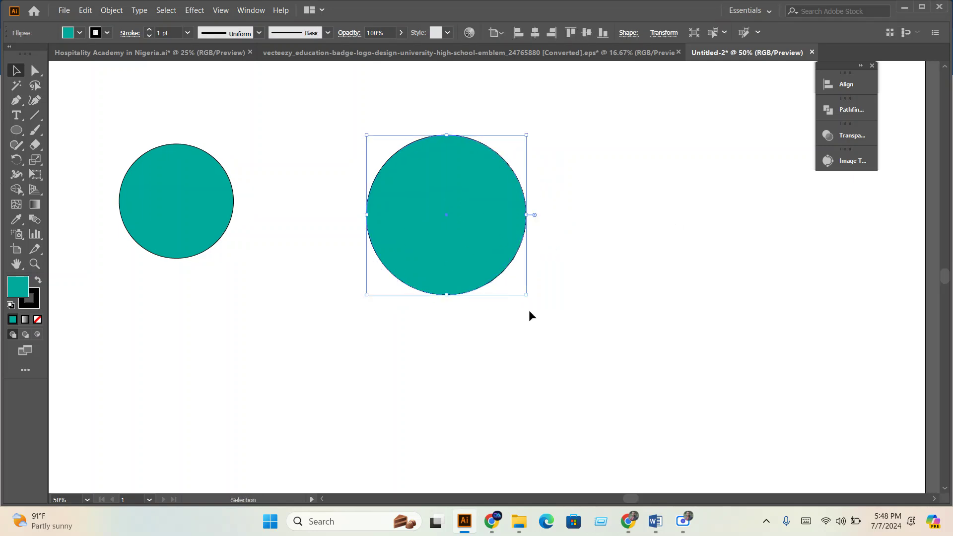
Set the large circle's stroke to None and deselect it
{"action": "scroll", "coordinate": [474, 171], "scroll_direction": "up", "scroll_amount": 3}
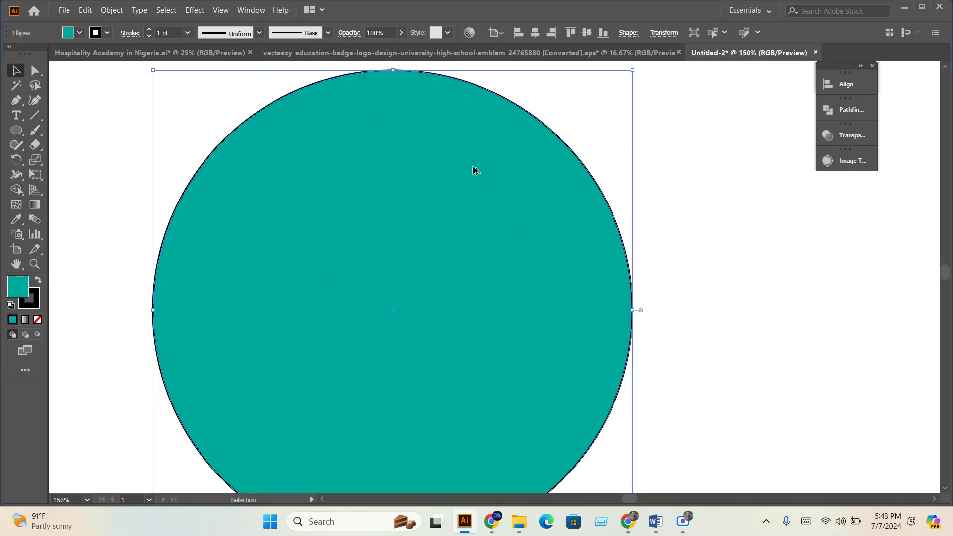
{"action": "scroll", "coordinate": [475, 171], "scroll_direction": "down", "scroll_amount": 2}
{"action": "scroll", "coordinate": [446, 139], "scroll_direction": "up", "scroll_amount": 3}
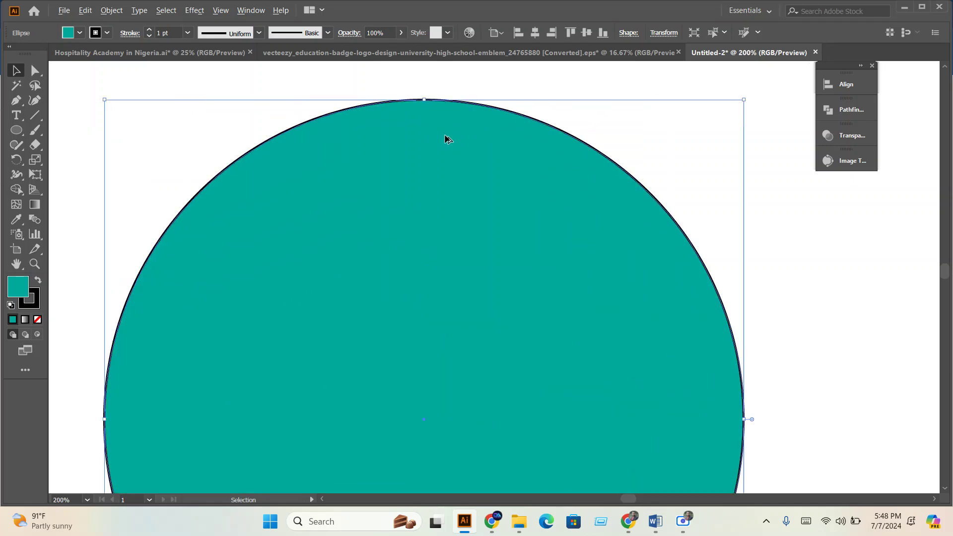
{"action": "left_click", "coordinate": [107, 33]}
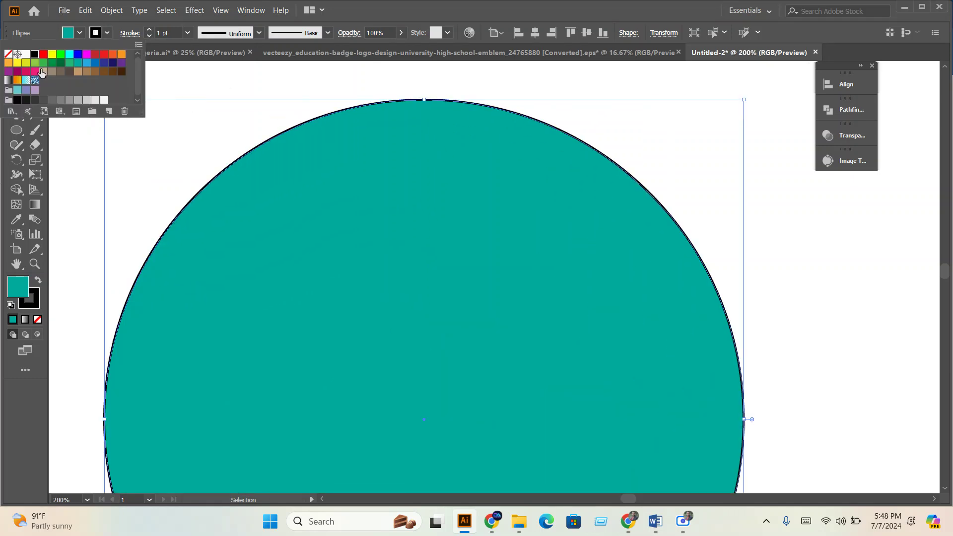
{"action": "left_click", "coordinate": [9, 53]}
{"action": "left_click", "coordinate": [197, 116]}
{"action": "left_click", "coordinate": [197, 115]}
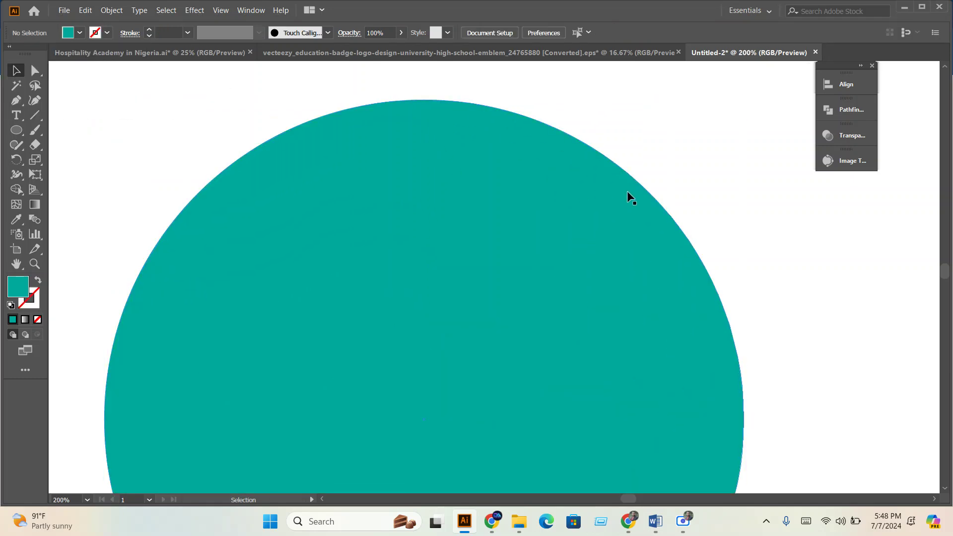
Draw a teal rectangle without a stroke to the right of the large circle and adjust its position with the Selection tool
{"action": "scroll", "coordinate": [525, 124], "scroll_direction": "up", "scroll_amount": 3}
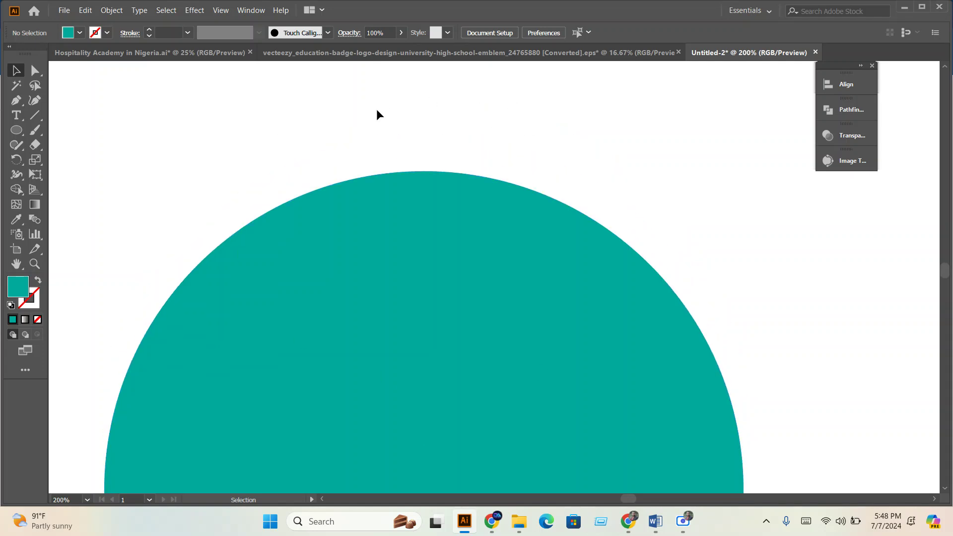
{"action": "scroll", "coordinate": [311, 223], "scroll_direction": "down", "scroll_amount": 2}
{"action": "left_click_drag", "start_coordinate": [16, 130], "coordinate": [64, 131]}
{"action": "left_click_drag", "start_coordinate": [565, 227], "coordinate": [724, 325]}
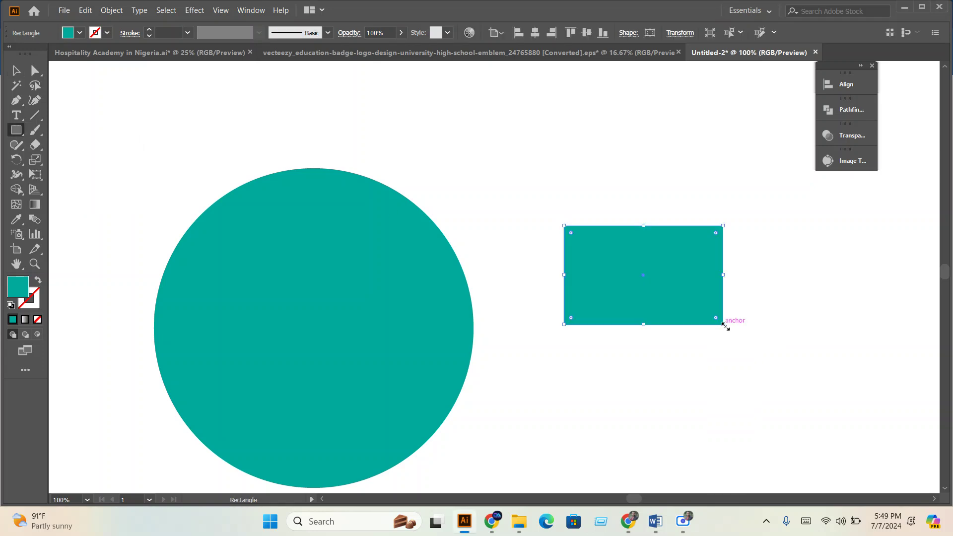
{"action": "left_click", "coordinate": [16, 70]}
{"action": "left_click_drag", "start_coordinate": [621, 305], "coordinate": [600, 326]}
{"action": "scroll", "coordinate": [675, 292], "scroll_direction": "up", "scroll_amount": 3}
{"action": "left_click_drag", "start_coordinate": [641, 283], "coordinate": [560, 256]}
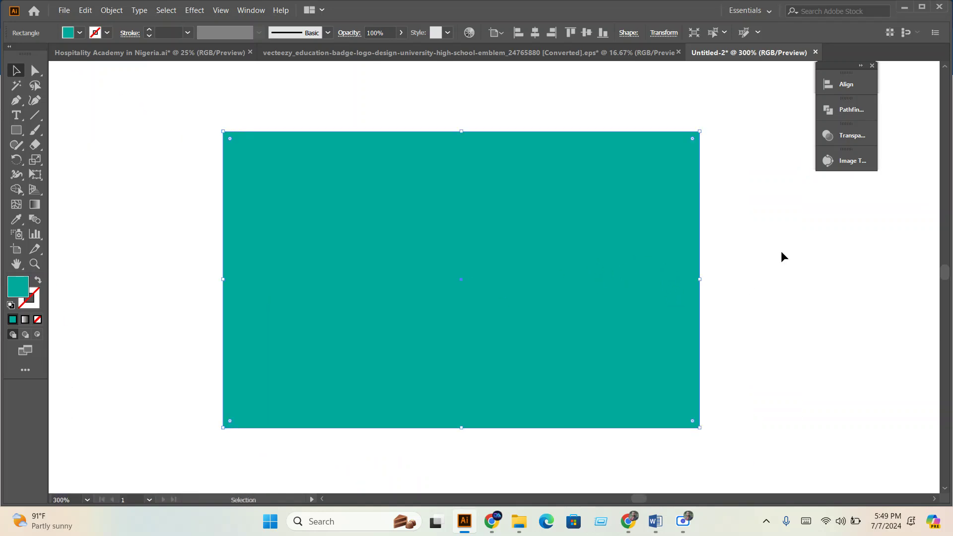
Select the rectangle with the Direct Selection tool, fill it with orange and shift it slightly left
{"action": "left_click_drag", "start_coordinate": [35, 70], "coordinate": [88, 69]}
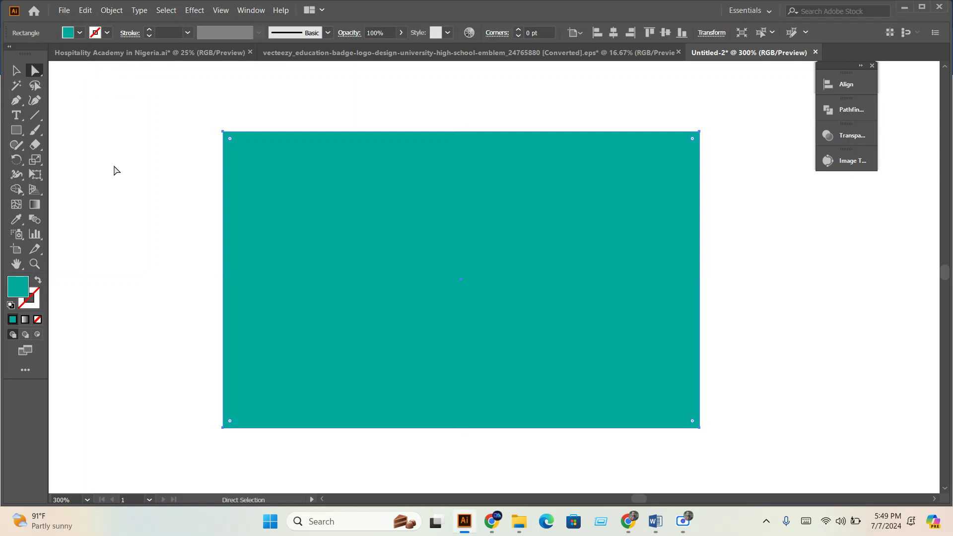
{"action": "left_click", "coordinate": [115, 147]}
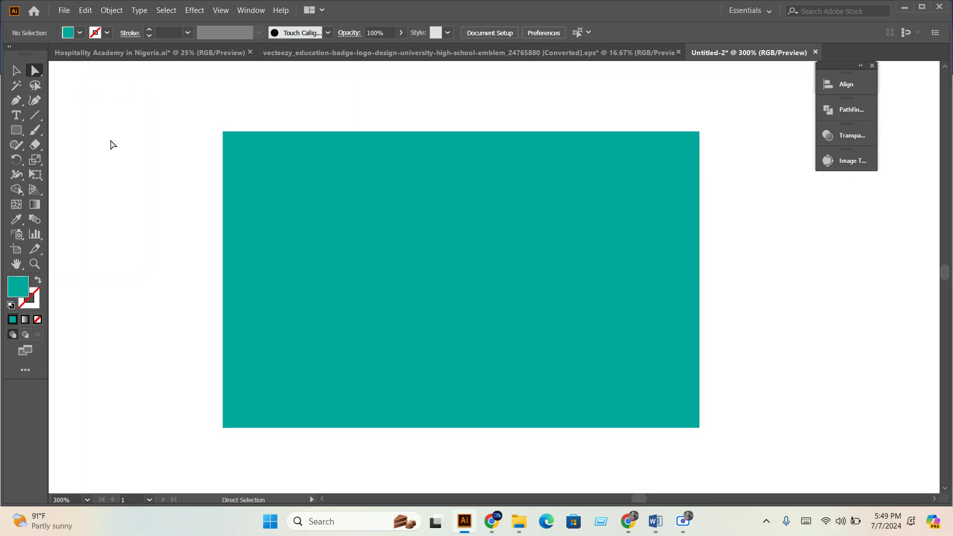
{"action": "left_click", "coordinate": [526, 195]}
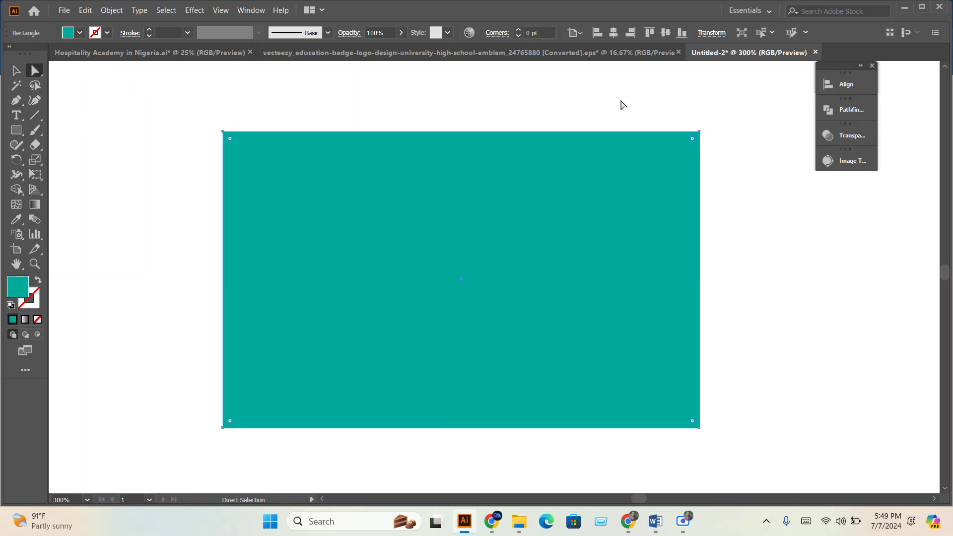
{"action": "left_click", "coordinate": [79, 32]}
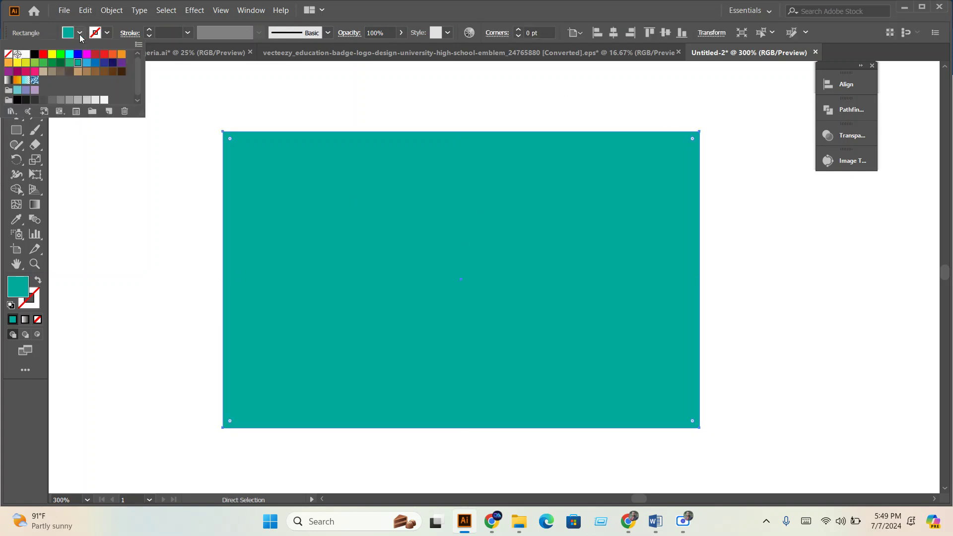
{"action": "left_click", "coordinate": [113, 54]}
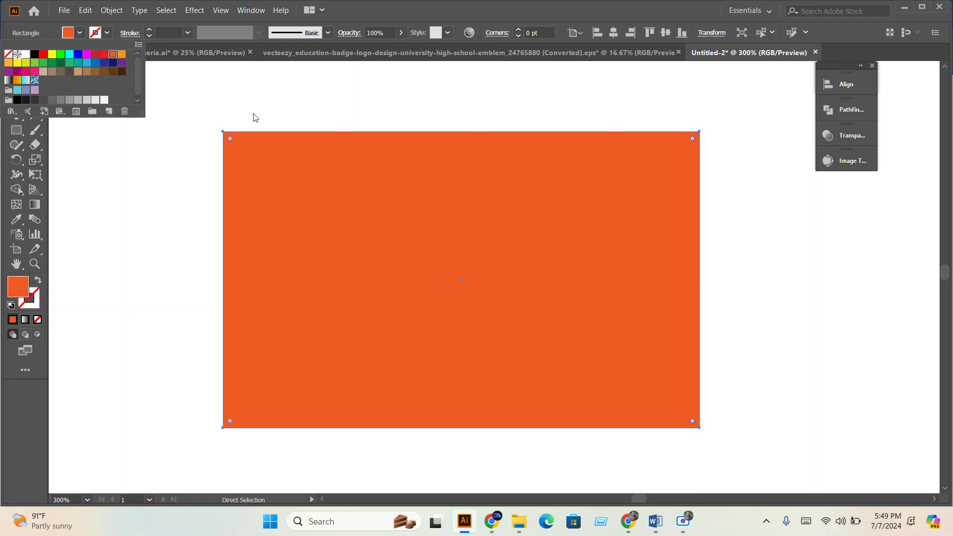
{"action": "left_click", "coordinate": [270, 258]}
{"action": "mouse_move", "coordinate": [445, 292]}
{"action": "left_mouse_down"}
{"action": "mouse_move", "coordinate": [603, 302]}
{"action": "mouse_move", "coordinate": [496, 303]}
{"action": "mouse_move", "coordinate": [480, 280]}
{"action": "mouse_move", "coordinate": [429, 293]}
{"action": "left_mouse_up"}
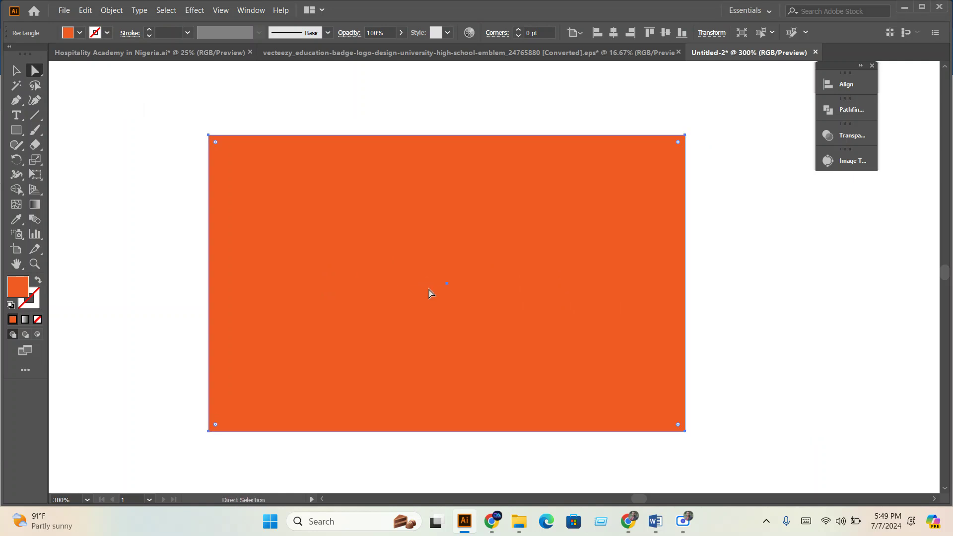
Enlarge the orange rectangle slightly from its upper-right corner with the Selection tool
{"action": "left_click", "coordinate": [16, 70]}
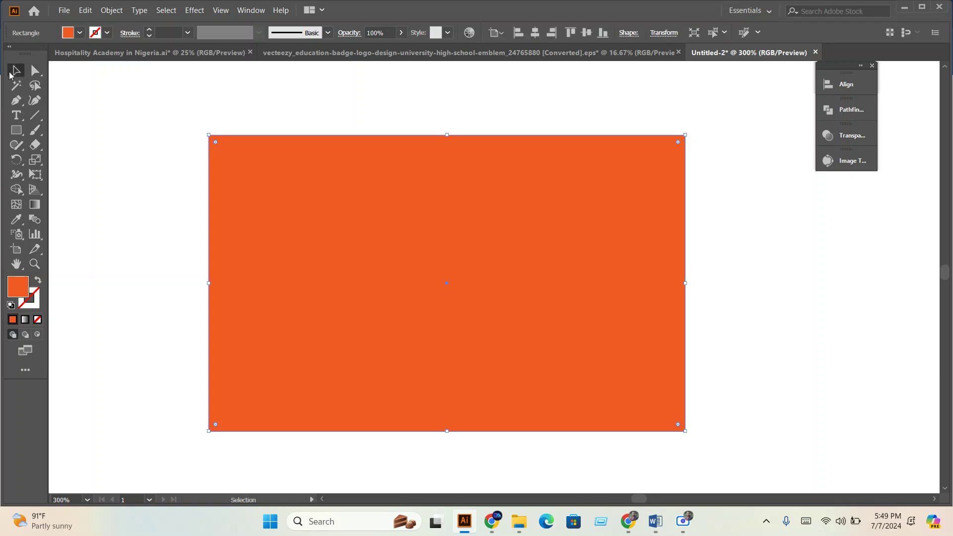
{"action": "left_click_drag", "start_coordinate": [685, 135], "coordinate": [699, 118]}
{"action": "left_click", "coordinate": [99, 144]}
{"action": "left_click", "coordinate": [268, 238]}
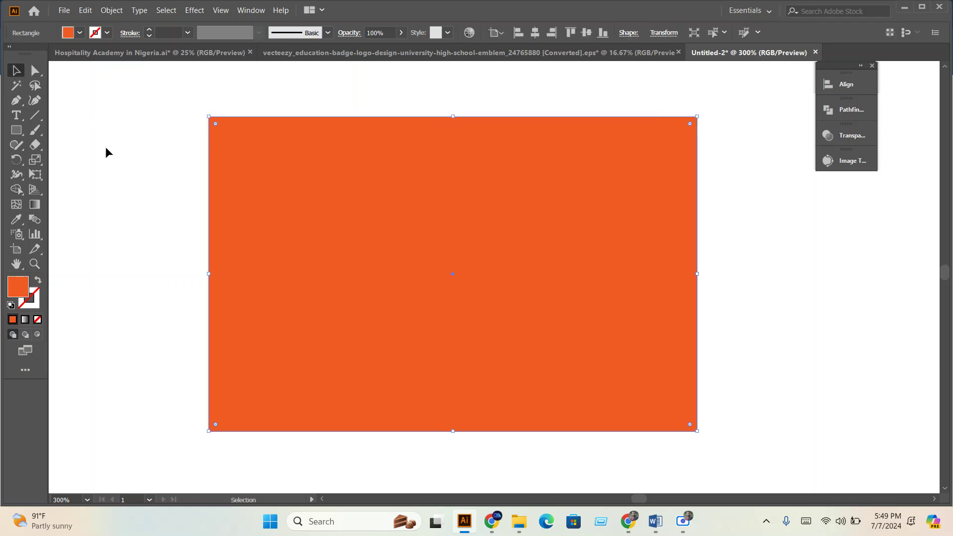
Reposition the orange rectangle on the artboard with the Direct Selection tool, pulling on its upper-right corner and its interior
{"action": "left_click", "coordinate": [35, 72]}
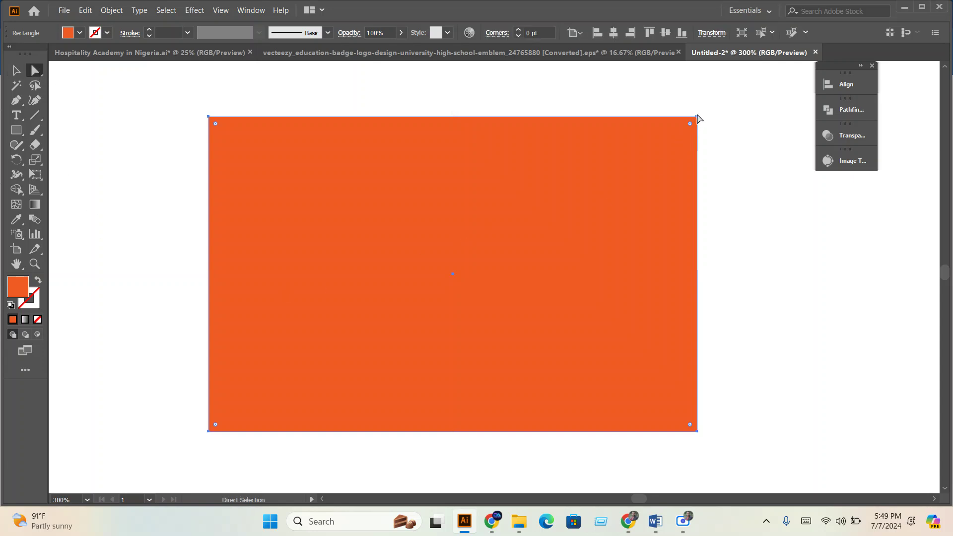
{"action": "left_click_drag", "start_coordinate": [698, 120], "coordinate": [749, 82]}
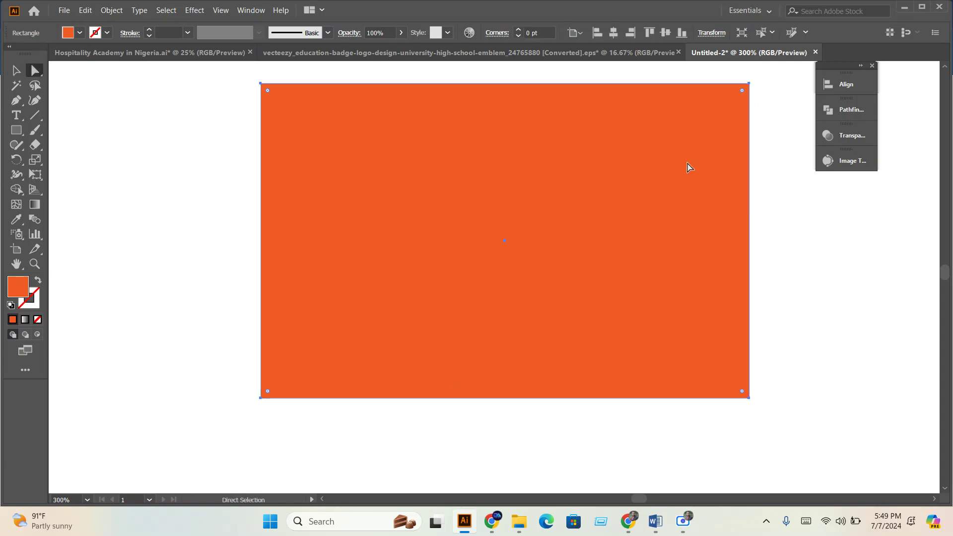
{"action": "left_click_drag", "start_coordinate": [738, 152], "coordinate": [558, 242]}
{"action": "left_click_drag", "start_coordinate": [571, 177], "coordinate": [641, 133]}
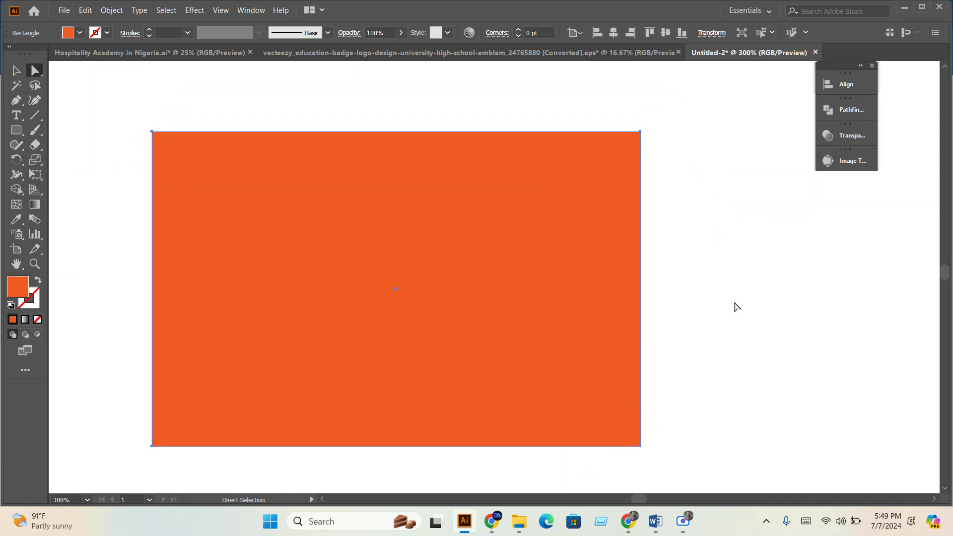
Select the orange rectangle with the Selection tool and with Direct Selection to compare the handles and corner widgets each shows
{"action": "left_click", "coordinate": [736, 306]}
{"action": "left_click", "coordinate": [15, 72]}
{"action": "left_click", "coordinate": [409, 282]}
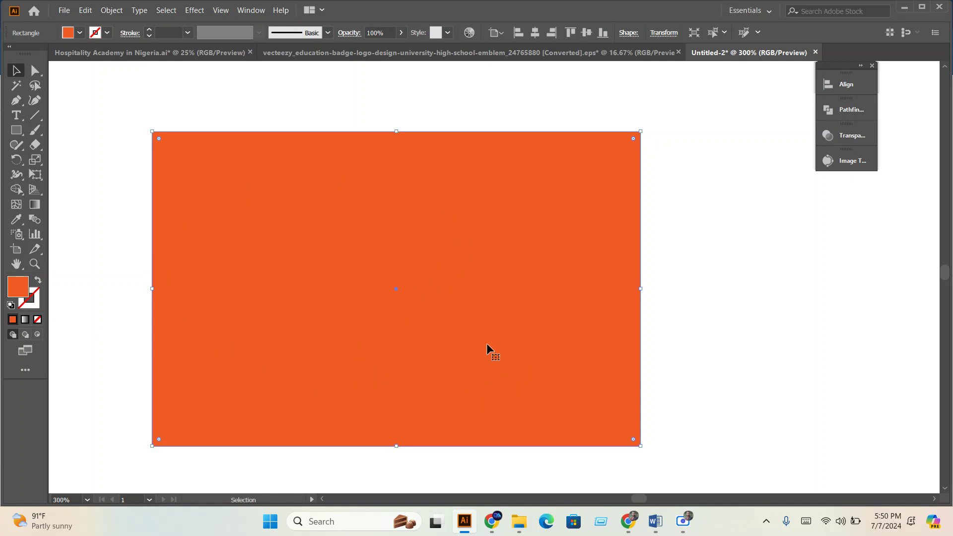
{"action": "left_click", "coordinate": [710, 237]}
{"action": "left_click", "coordinate": [478, 219]}
{"action": "left_click", "coordinate": [35, 70]}
{"action": "left_click", "coordinate": [452, 228]}
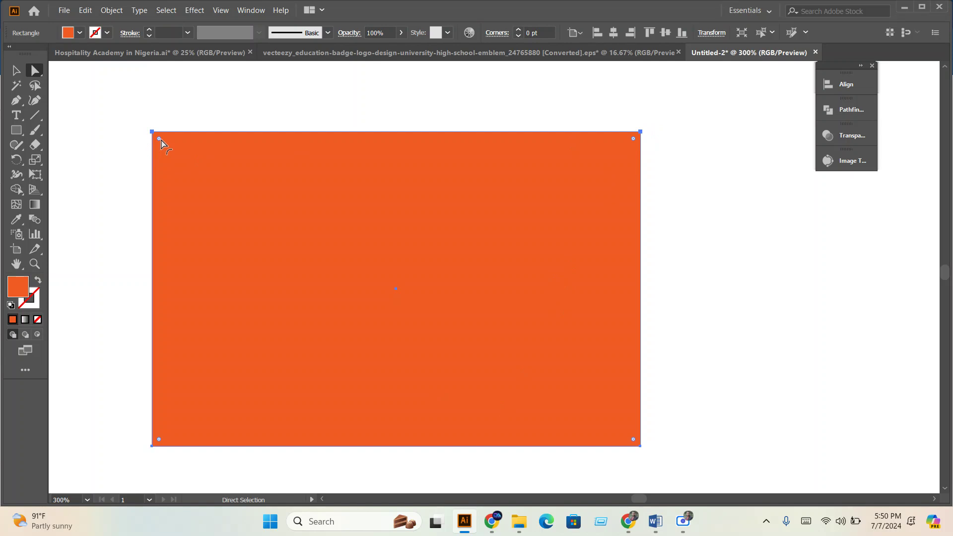
Try rounding all four corners of the orange rectangle, then only its upper-right corner, undoing each change
{"action": "left_click", "coordinate": [16, 70]}
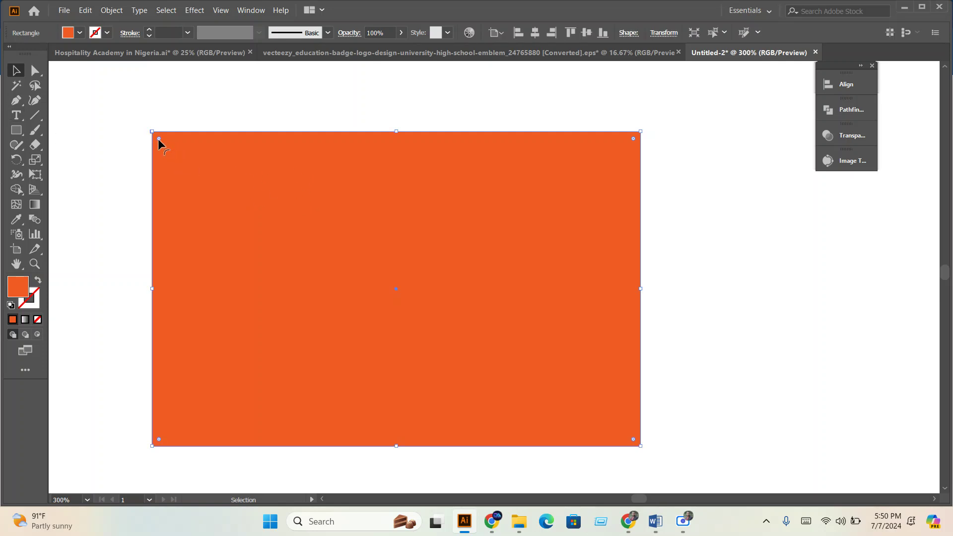
{"action": "left_click_drag", "start_coordinate": [159, 139], "coordinate": [449, 365]}
{"action": "left_click", "coordinate": [816, 340]}
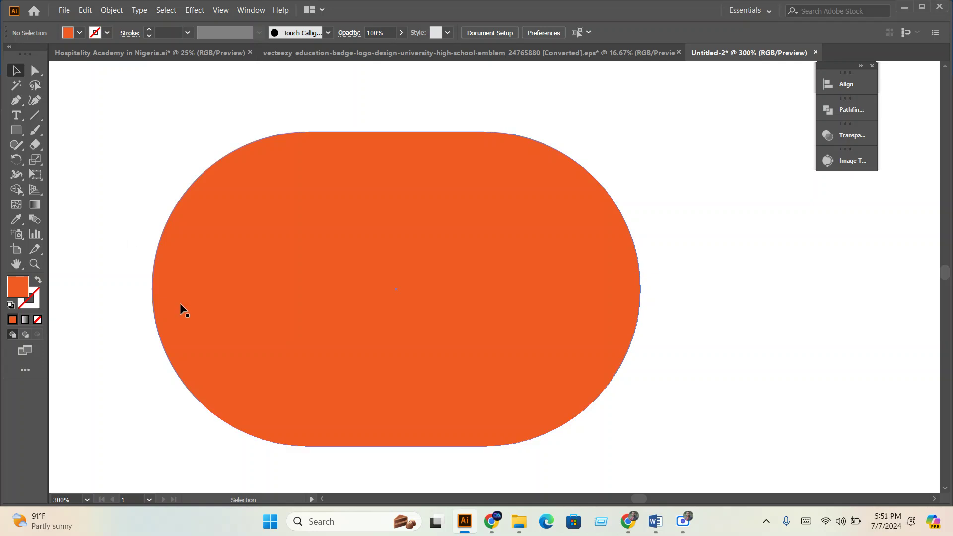
{"action": "key", "text": "ctrl+z"}
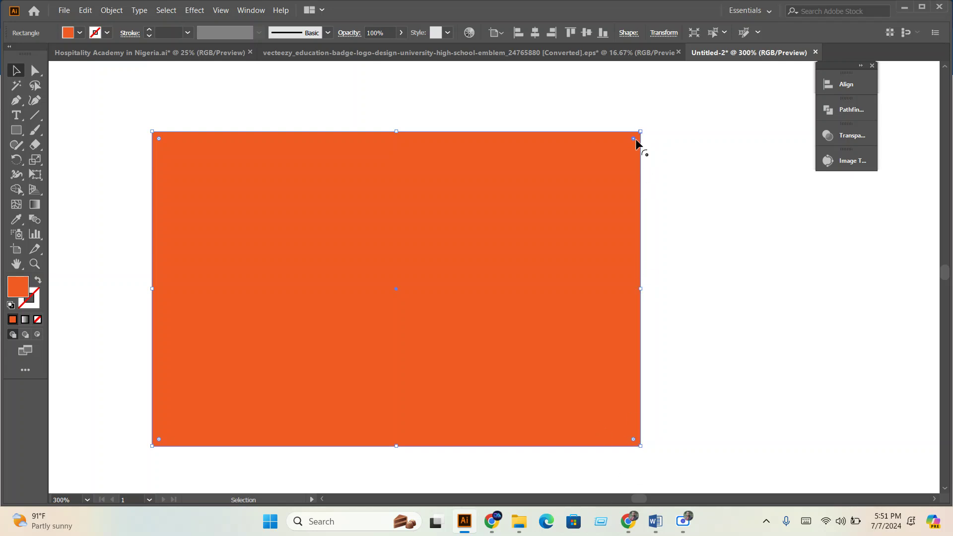
{"action": "left_click_drag", "start_coordinate": [634, 139], "coordinate": [326, 209]}
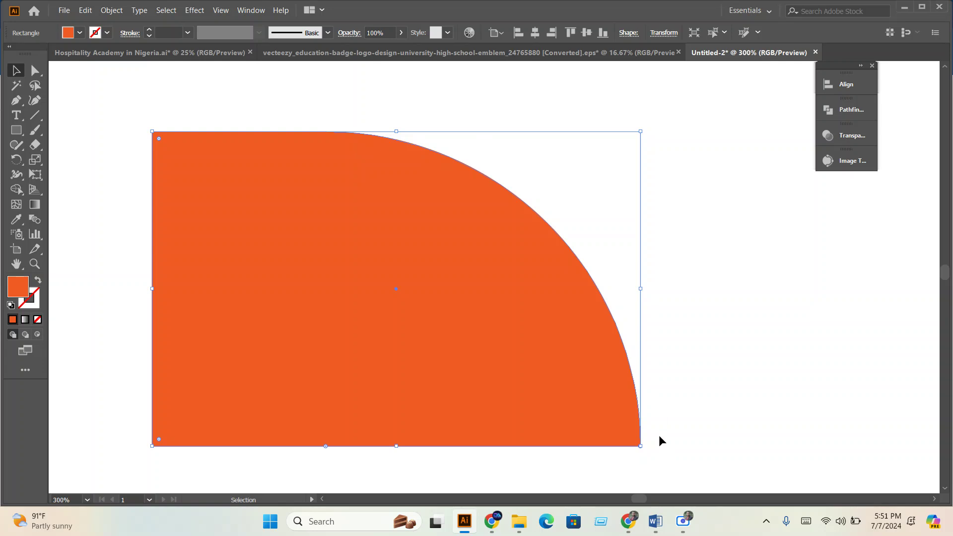
{"action": "key", "text": "ctrl+z"}
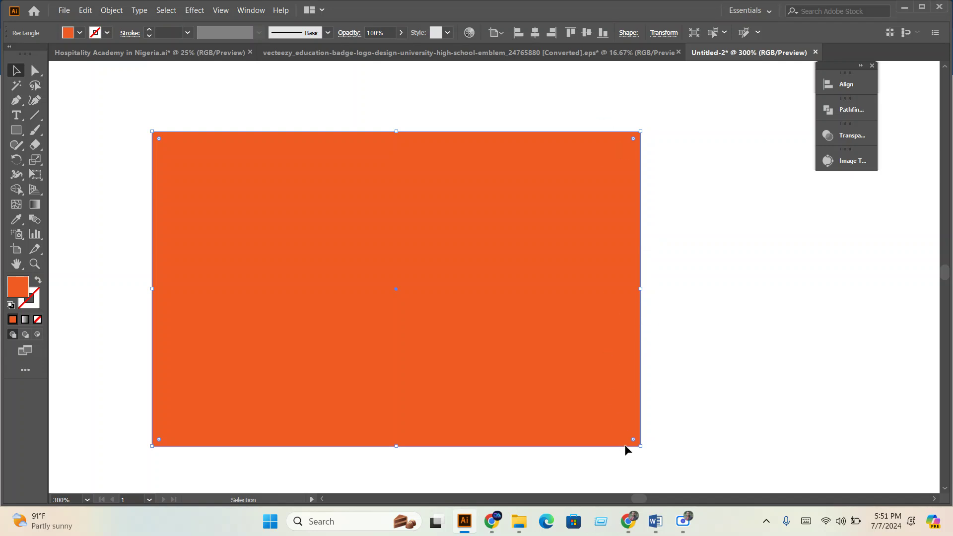
Try rounding only the rectangle's right-hand corners by marquee-selecting that side with the Selection tool, and undo each attempt
{"action": "left_click_drag", "start_coordinate": [572, 100], "coordinate": [724, 481]}
{"action": "left_click_drag", "start_coordinate": [633, 139], "coordinate": [325, 183]}
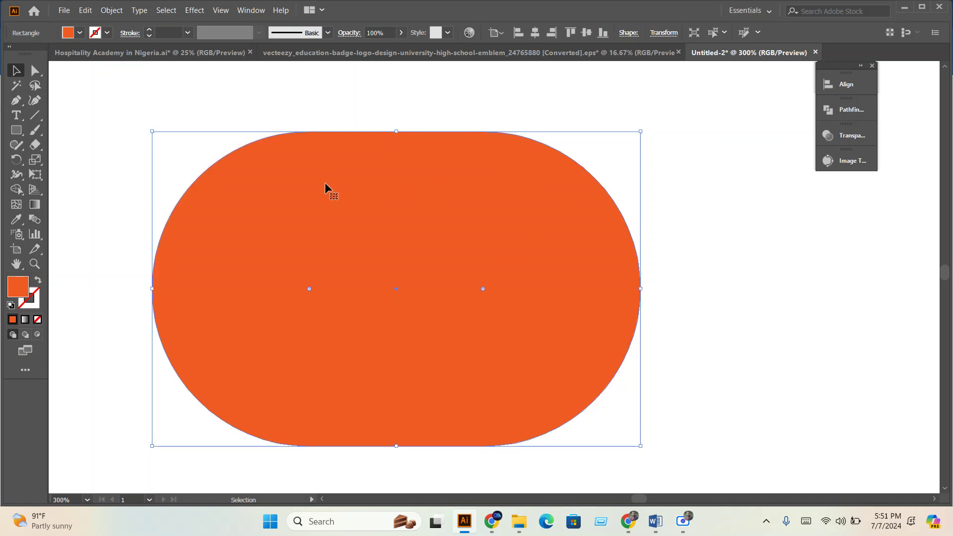
{"action": "key", "text": "ctrl+z"}
{"action": "left_click", "coordinate": [604, 113]}
{"action": "left_click_drag", "start_coordinate": [663, 362], "coordinate": [687, 466]}
{"action": "left_click_drag", "start_coordinate": [633, 140], "coordinate": [339, 165]}
{"action": "left_click", "coordinate": [722, 222]}
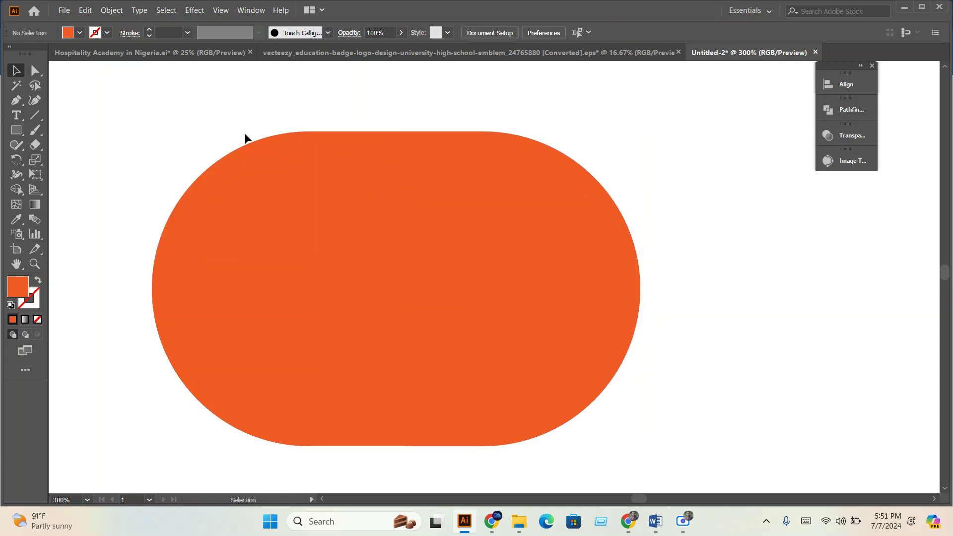
{"action": "key", "text": "ctrl+z"}
{"action": "key", "text": "ctrl+z"}
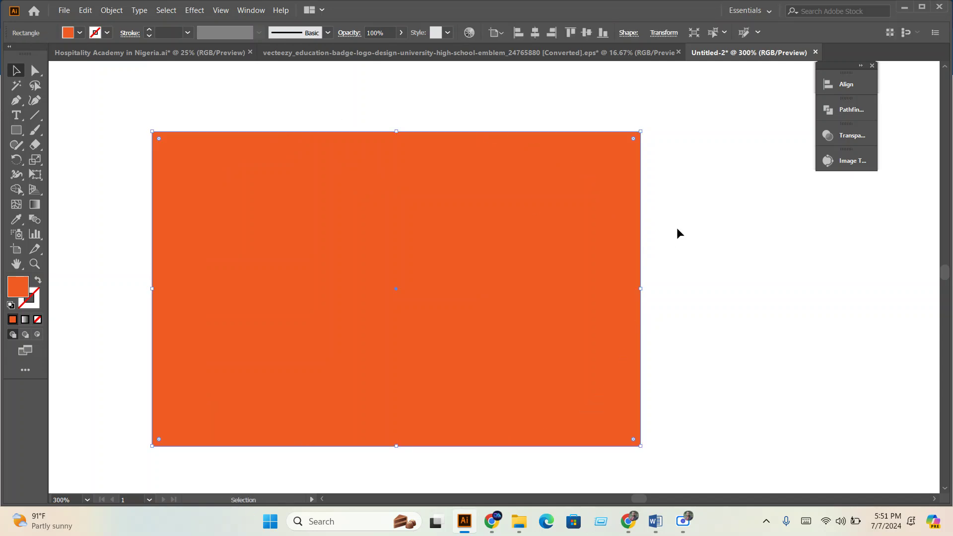
Try rounding only the rectangle's upper corners after marquee-selecting its top area with the Selection tool, and undo it
{"action": "scroll", "coordinate": [677, 232], "scroll_direction": "down", "scroll_amount": 1, "text": "alt"}
{"action": "left_click_drag", "start_coordinate": [292, 142], "coordinate": [675, 204]}
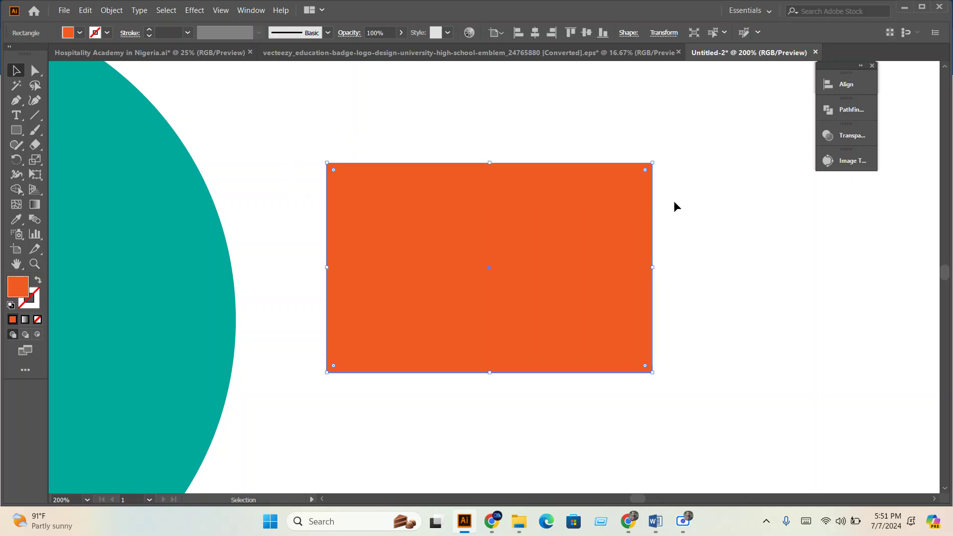
{"action": "left_click_drag", "start_coordinate": [645, 169], "coordinate": [629, 328]}
{"action": "key", "text": "ctrl+z"}
Try rounding the rectangle's two right-hand corners after marquee-selecting that side with Direct Selection, and undo it
{"action": "left_click", "coordinate": [738, 312]}
{"action": "scroll", "coordinate": [738, 311], "scroll_direction": "up", "scroll_amount": 1, "text": "alt"}
{"action": "left_click", "coordinate": [34, 71]}
{"action": "scroll", "coordinate": [561, 207], "scroll_direction": "down", "scroll_amount": 1, "text": "alt"}
{"action": "left_click_drag", "start_coordinate": [567, 101], "coordinate": [663, 411]}
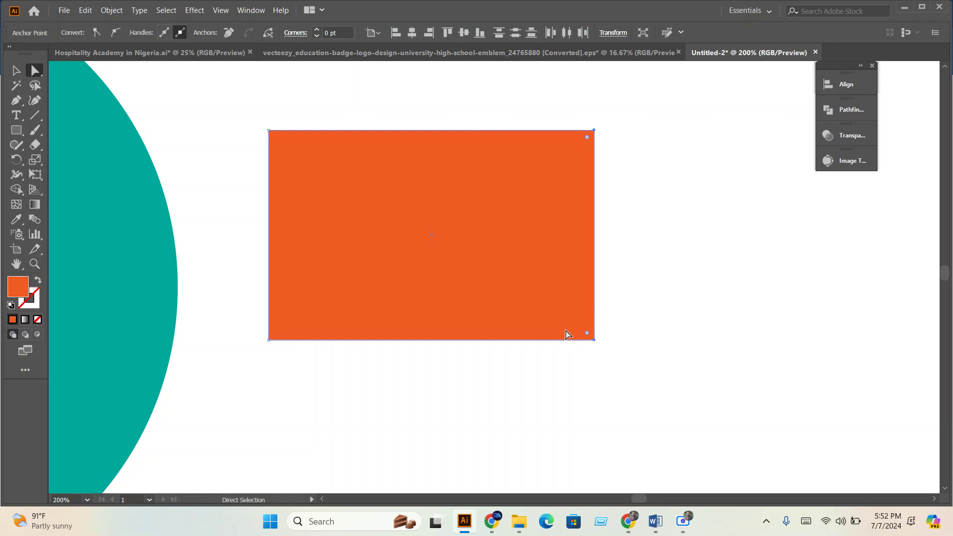
{"action": "left_click_drag", "start_coordinate": [588, 333], "coordinate": [342, 285]}
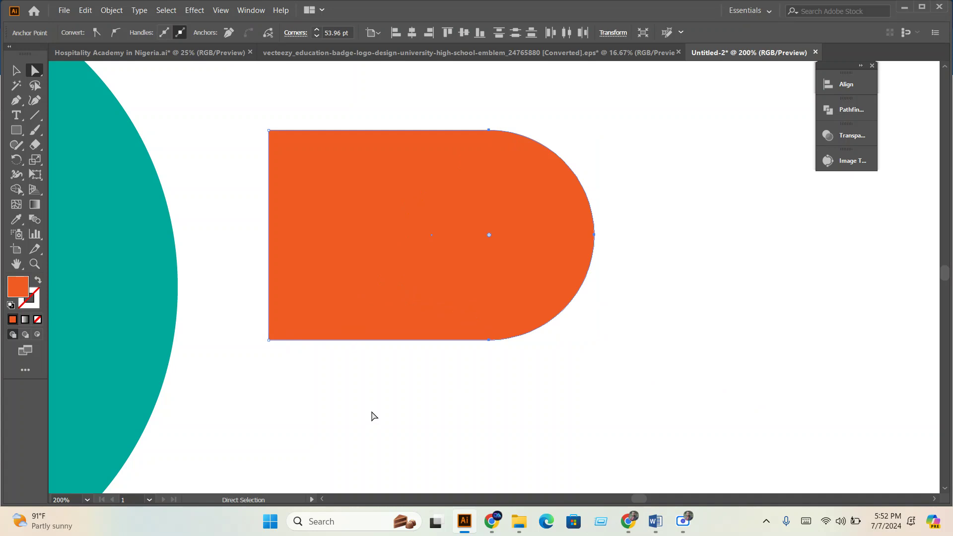
{"action": "key", "text": "ctrl+z"}
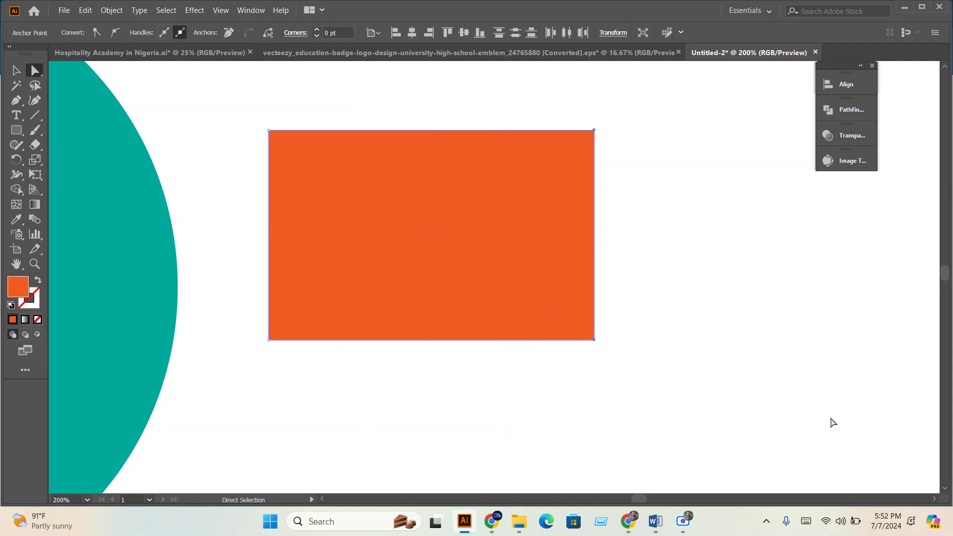
Try rounding the rectangle's upper-left and lower-right corners into a leaf shape with Direct Selection, and undo it
{"action": "left_click", "coordinate": [497, 268]}
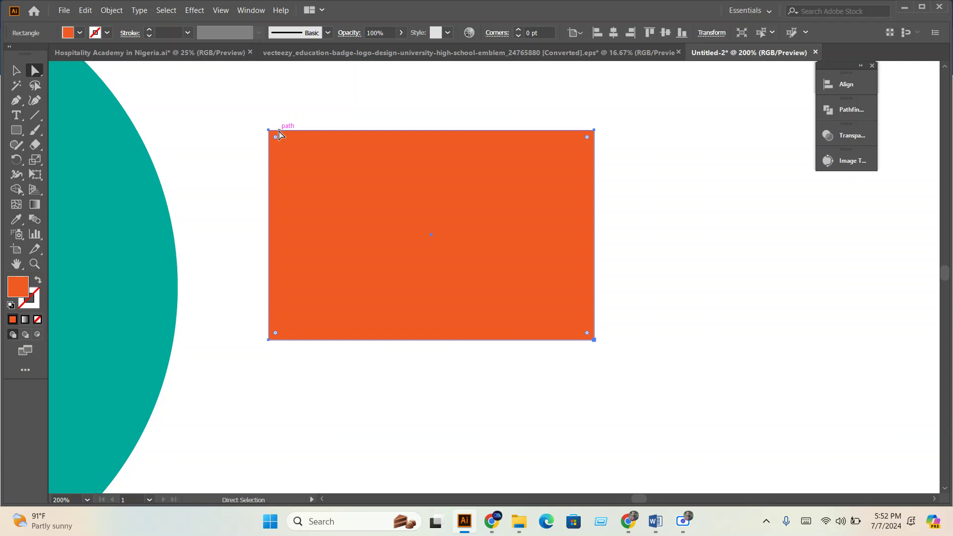
{"action": "left_click", "coordinate": [546, 385]}
{"action": "left_click", "coordinate": [487, 287]}
{"action": "left_click", "coordinate": [269, 131]}
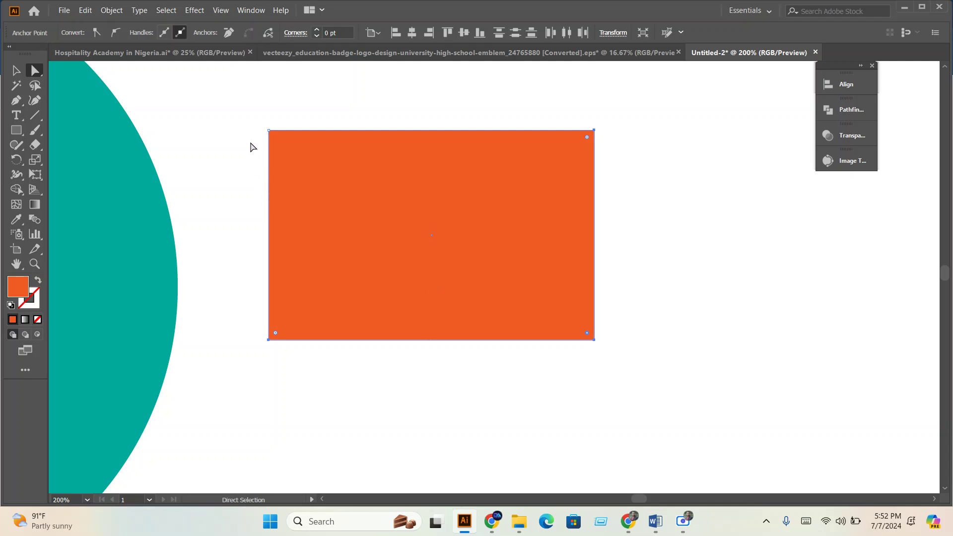
{"action": "left_click", "coordinate": [460, 252]}
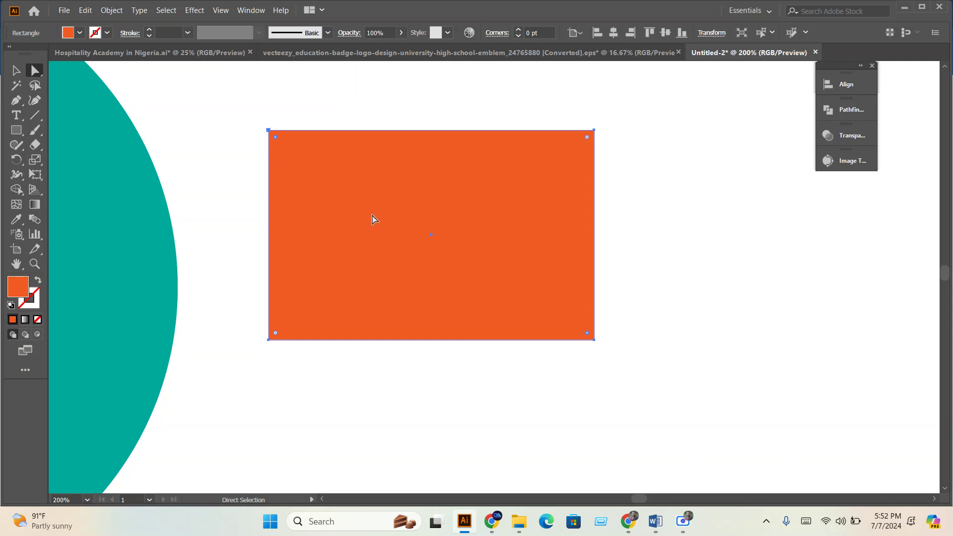
{"action": "left_click_drag", "start_coordinate": [587, 333], "coordinate": [234, 141]}
{"action": "left_click", "coordinate": [434, 390]}
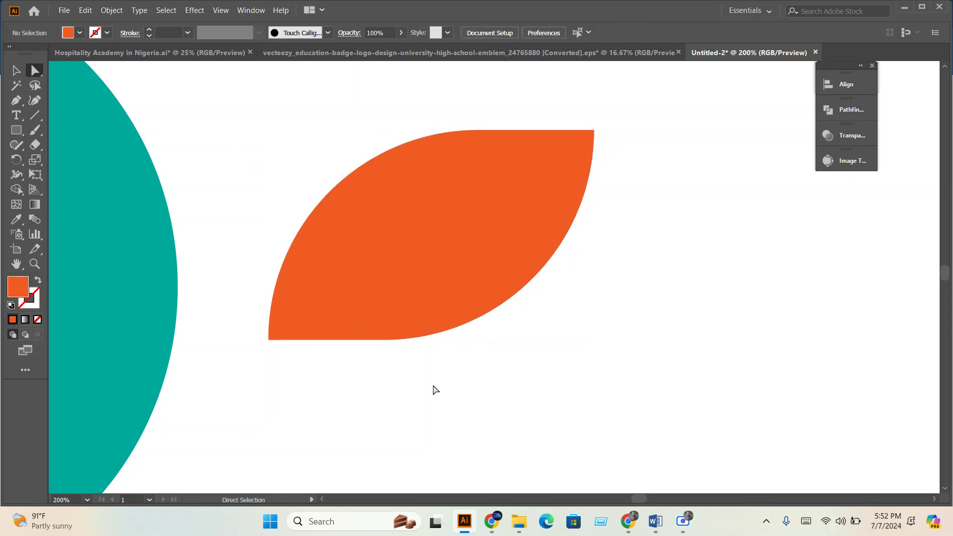
{"action": "key", "text": "ctrl+z"}
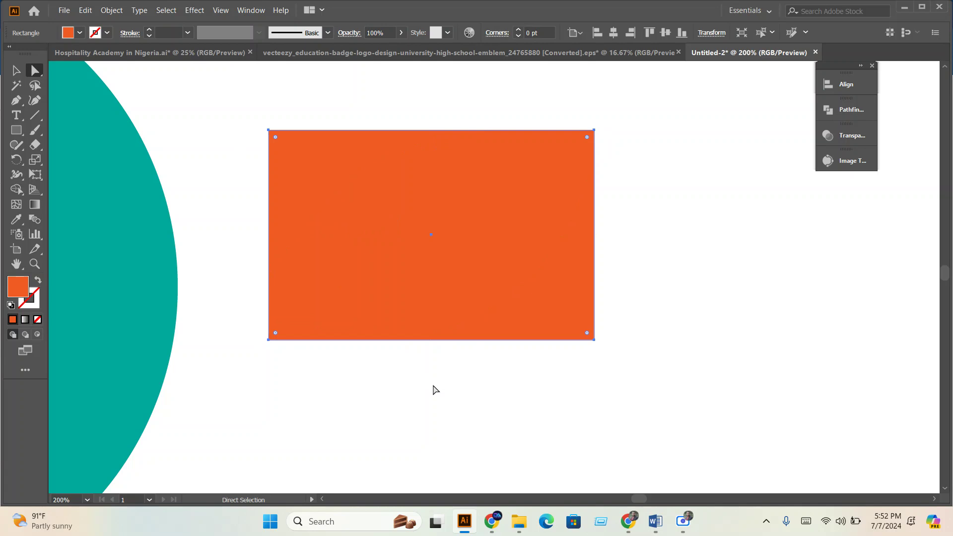
Move the orange rectangle slightly away from the teal circle and enlarge it a little with the Selection tool
{"action": "left_click_drag", "start_coordinate": [544, 306], "coordinate": [560, 324]}
{"action": "left_click", "coordinate": [16, 70]}
{"action": "left_click_drag", "start_coordinate": [477, 253], "coordinate": [502, 257]}
{"action": "mouse_move", "coordinate": [635, 151]}
{"action": "left_mouse_down"}
{"action": "mouse_move", "coordinate": [649, 141]}
{"action": "mouse_move", "coordinate": [640, 145]}
{"action": "left_mouse_up"}
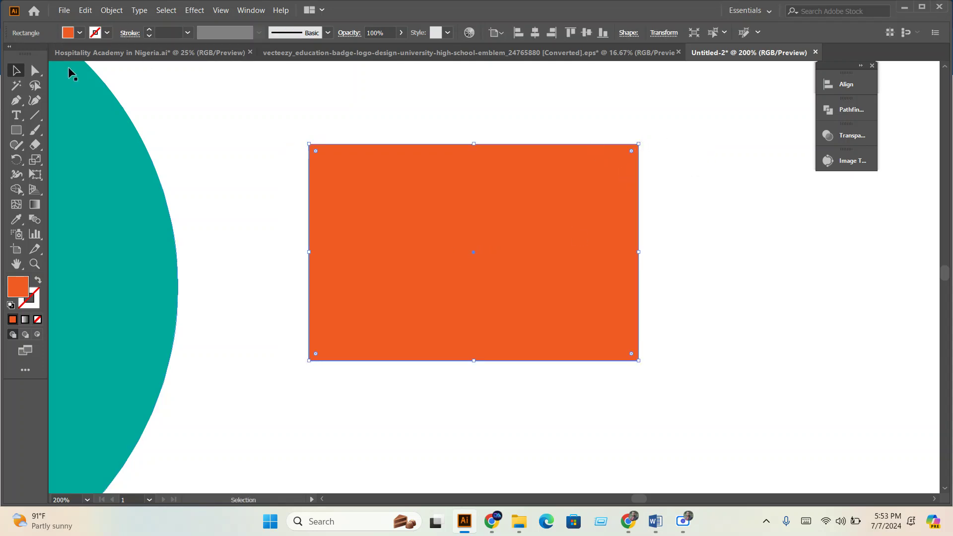
Pull the rectangle's upper-right anchor point inward and down with Direct Selection to deform it into an irregular quadrilateral
{"action": "left_click", "coordinate": [36, 72]}
{"action": "left_click", "coordinate": [385, 125]}
{"action": "left_click", "coordinate": [452, 218]}
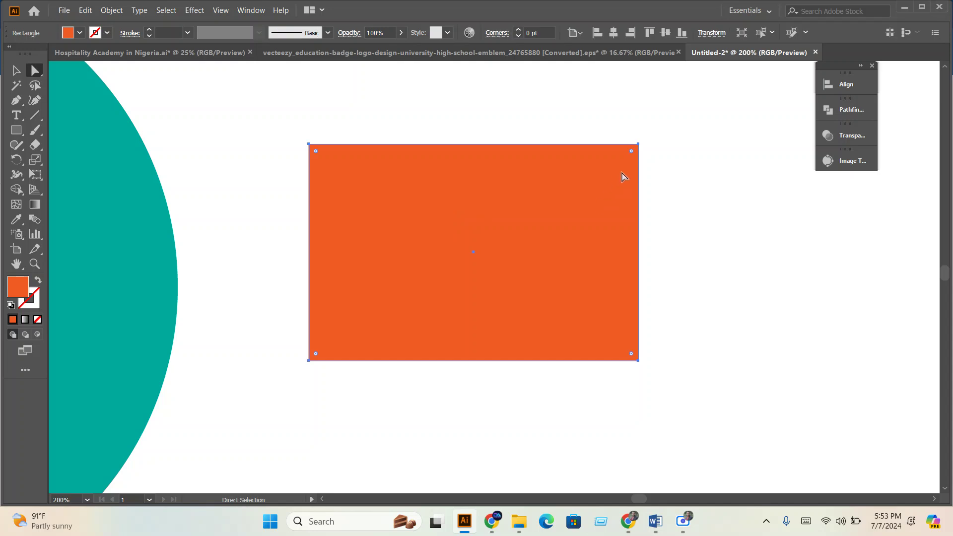
{"action": "left_click", "coordinate": [640, 145]}
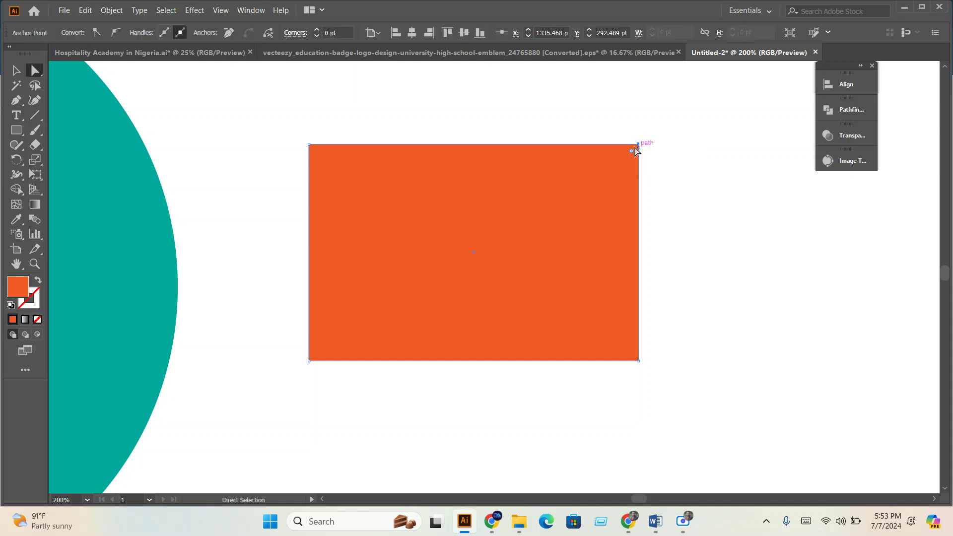
{"action": "left_click_drag", "start_coordinate": [639, 145], "coordinate": [500, 247]}
{"action": "left_click", "coordinate": [708, 237]}
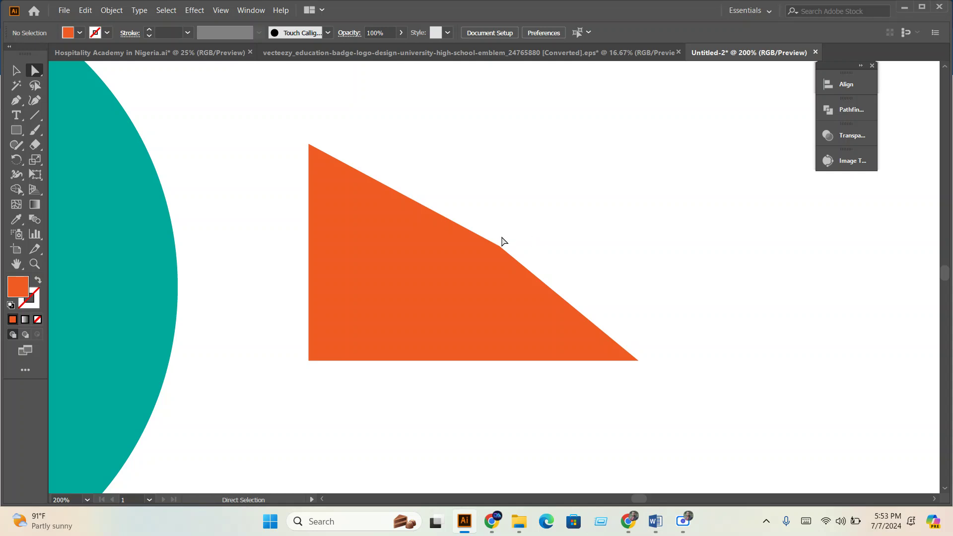
Recolour the teal circle with the same orange fill as the deformed rectangle
{"action": "left_click_drag", "start_coordinate": [359, 321], "coordinate": [851, 315]}
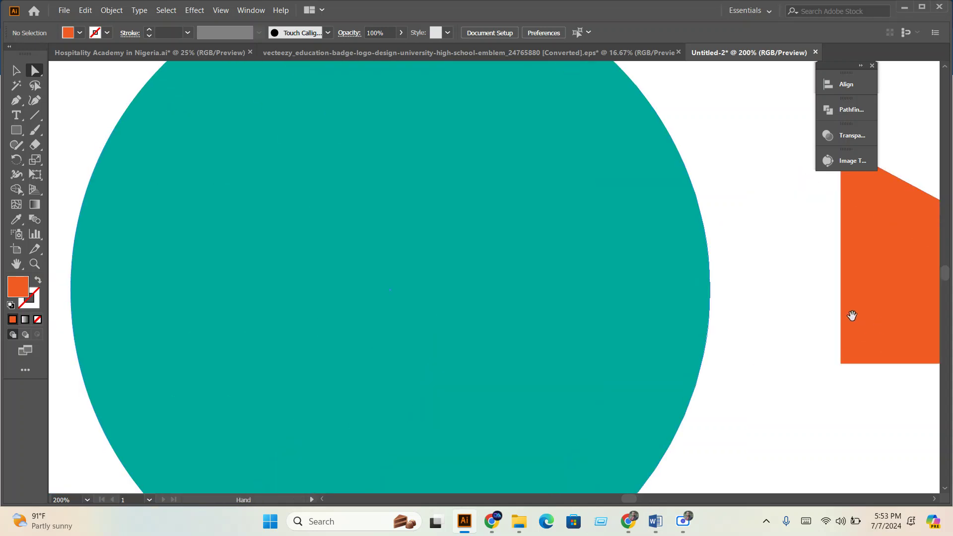
{"action": "scroll", "coordinate": [635, 240], "scroll_direction": "down", "scroll_amount": 2}
{"action": "scroll", "coordinate": [481, 311], "scroll_direction": "right", "scroll_amount": 3}
{"action": "scroll", "coordinate": [438, 281], "scroll_direction": "up", "scroll_amount": 1}
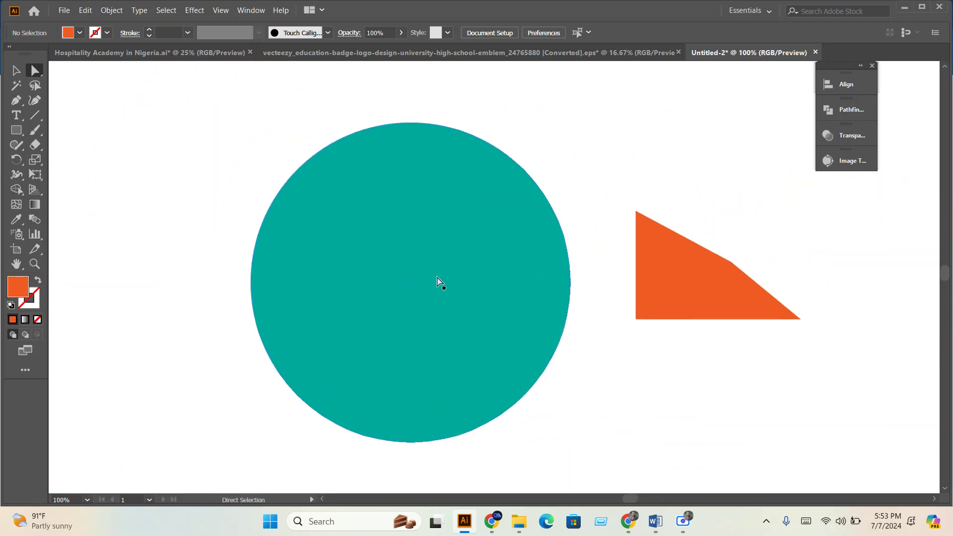
{"action": "left_click", "coordinate": [438, 281]}
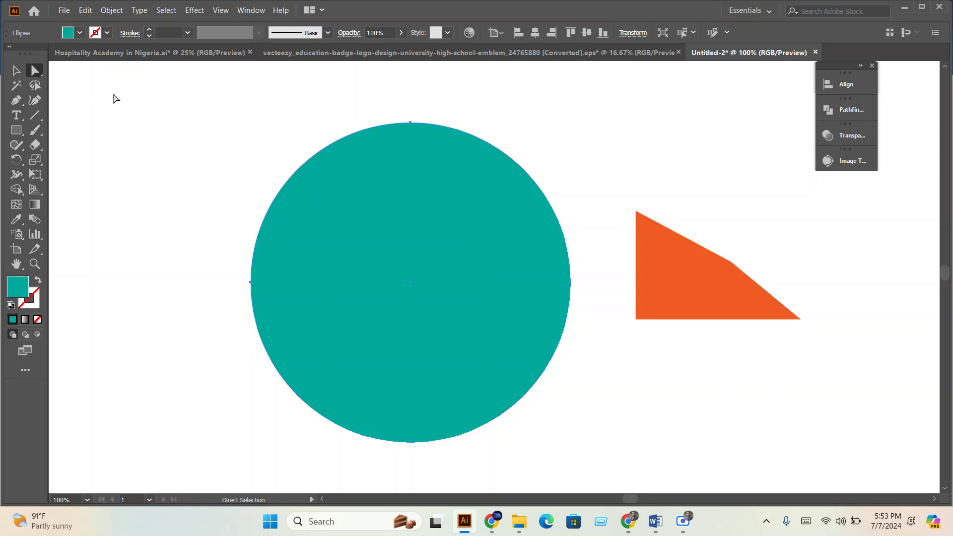
{"action": "left_click", "coordinate": [80, 33]}
{"action": "left_click", "coordinate": [109, 54]}
{"action": "left_click", "coordinate": [353, 294]}
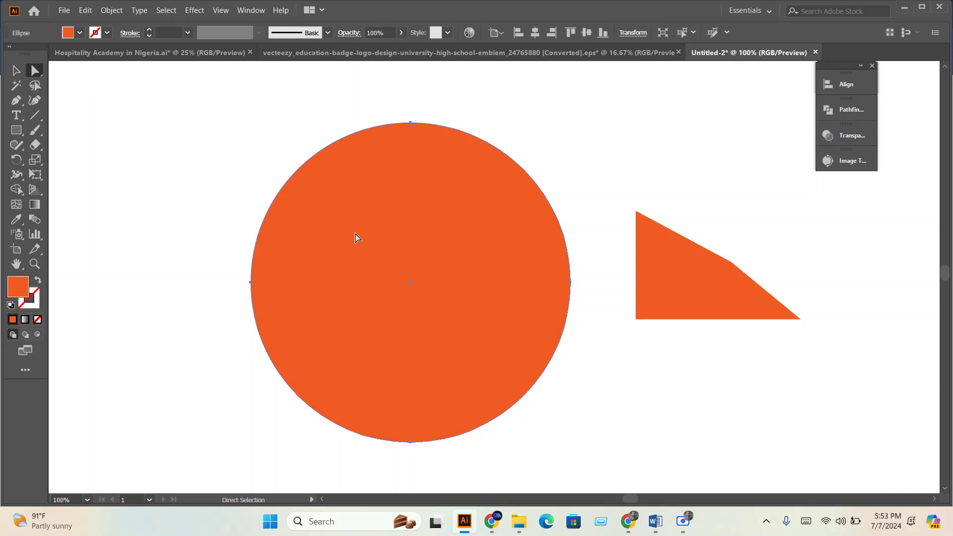
Examine the direction handles at each of the orange circle's four anchor points with Direct Selection
{"action": "left_click", "coordinate": [411, 127]}
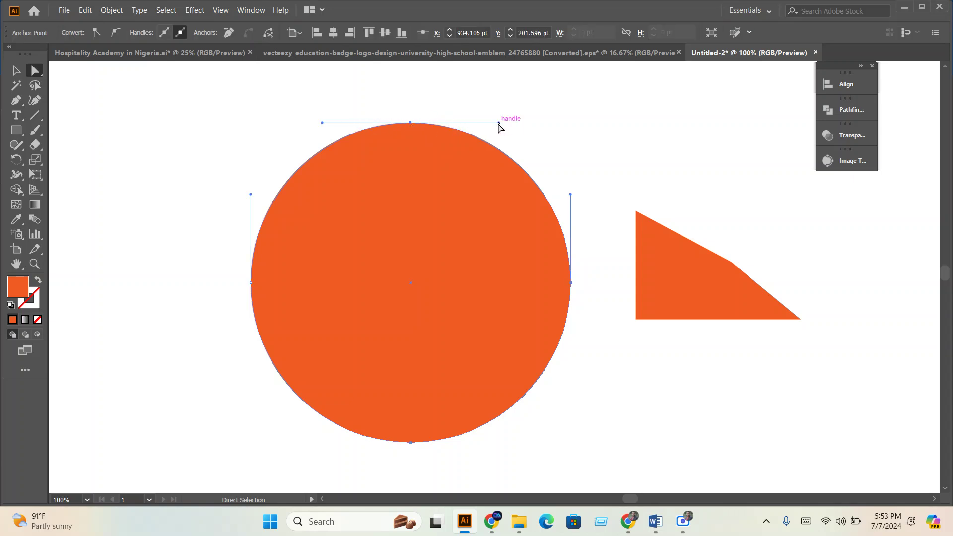
{"action": "left_click", "coordinate": [251, 283]}
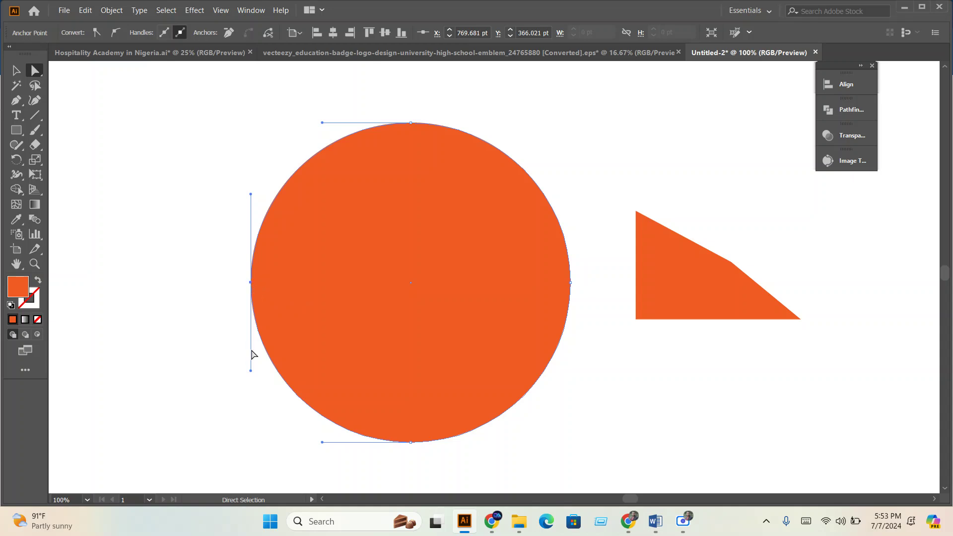
{"action": "left_click", "coordinate": [415, 444]}
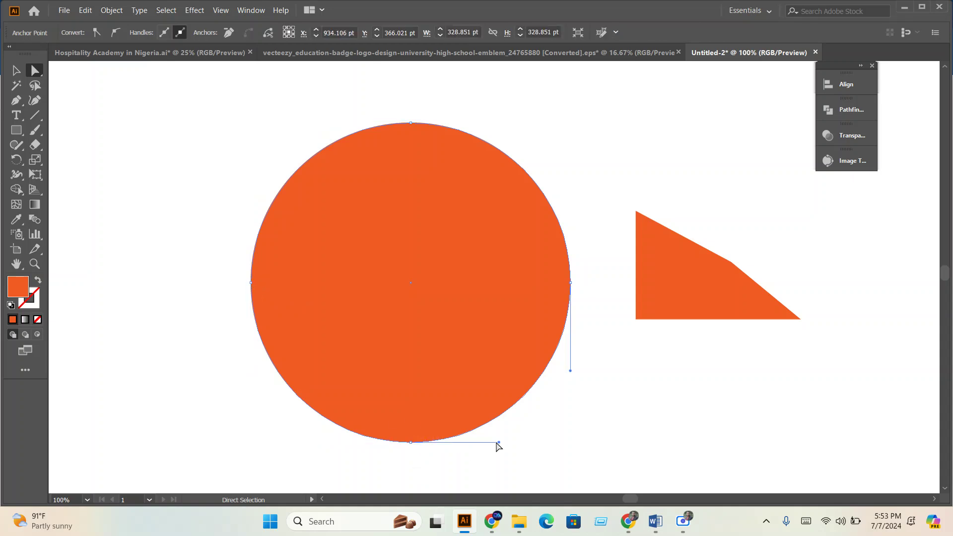
{"action": "left_click", "coordinate": [570, 283]}
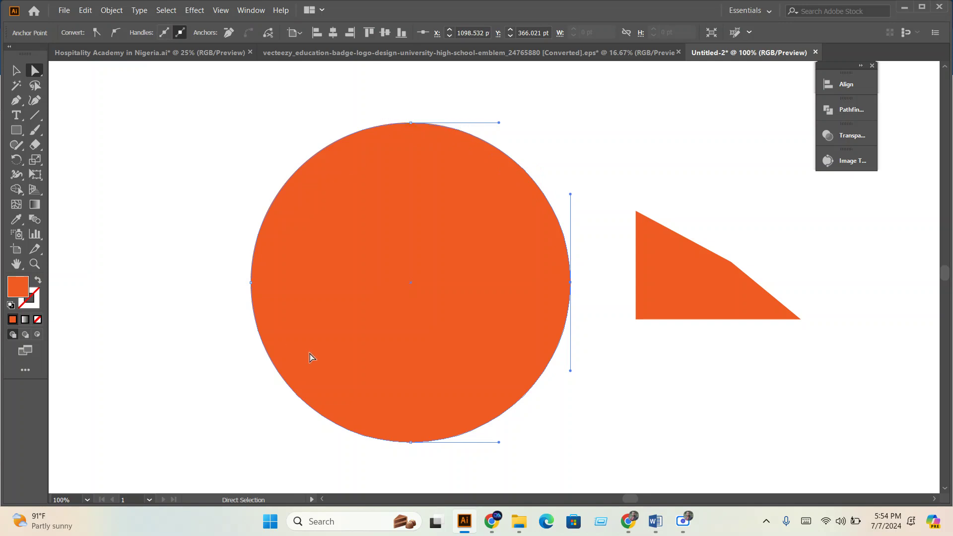
{"action": "left_click", "coordinate": [466, 281]}
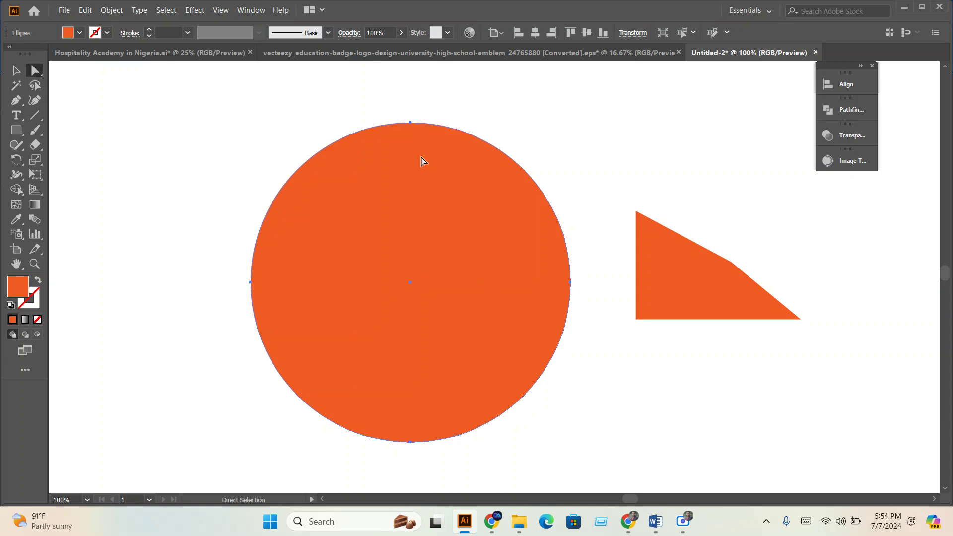
{"action": "left_click", "coordinate": [411, 122]}
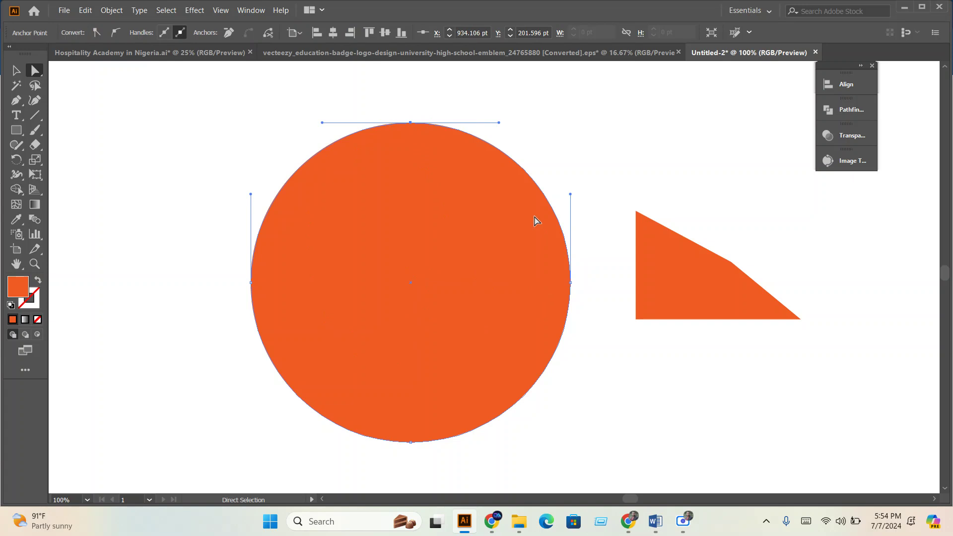
Try moving the circle's top anchor point down past the centre and tilting its right handle downward
{"action": "left_click_drag", "start_coordinate": [411, 122], "coordinate": [429, 308]}
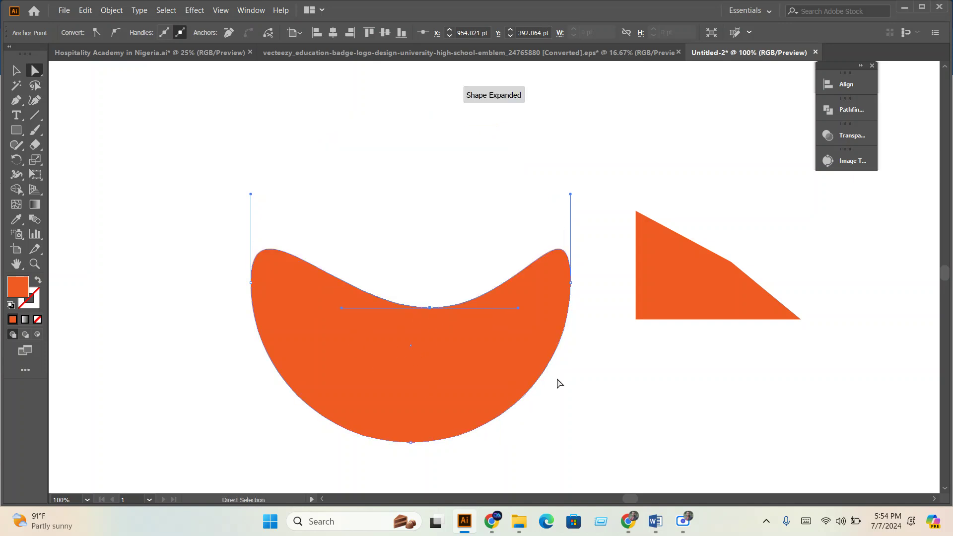
{"action": "left_click_drag", "start_coordinate": [518, 309], "coordinate": [521, 406]}
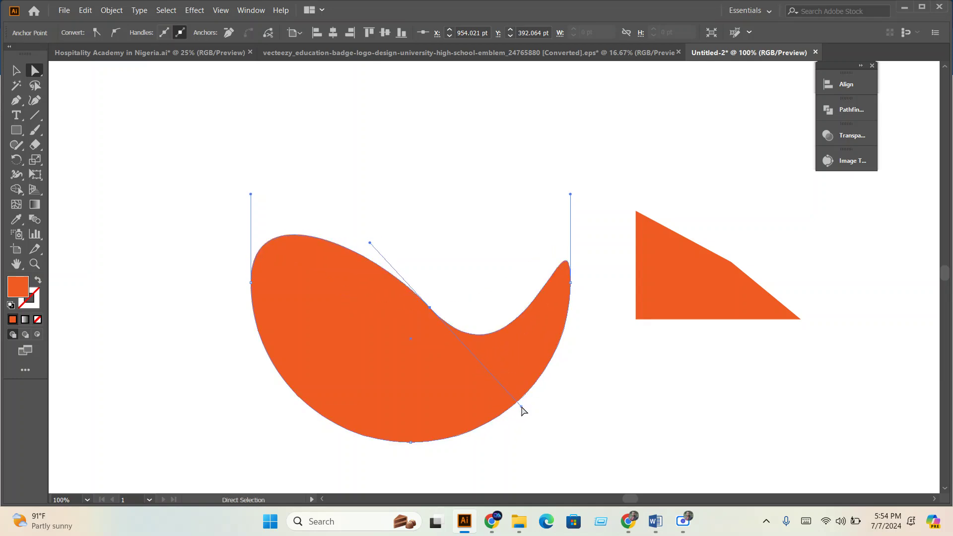
{"action": "left_click", "coordinate": [621, 390]}
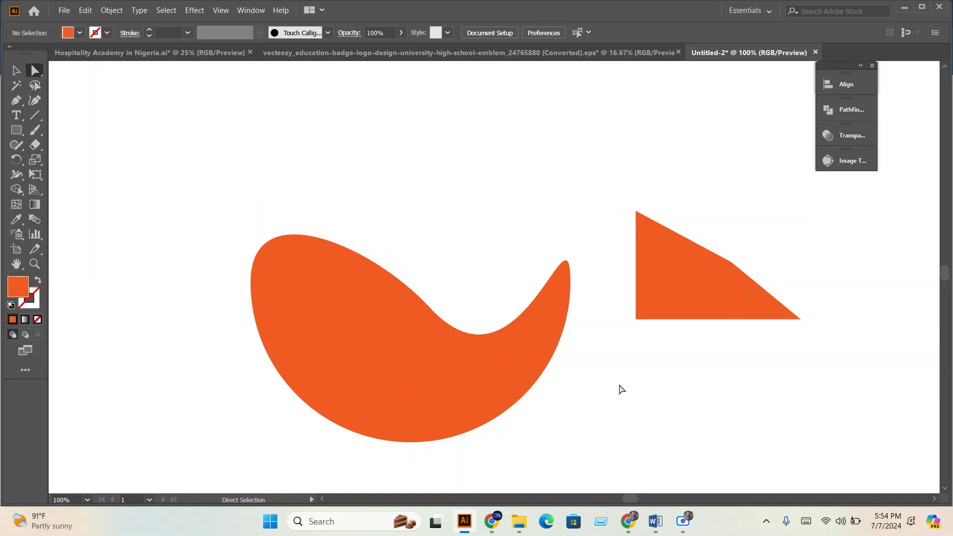
Try bending the shape's lower curve with the bottom anchor's left handle and shifting the inner anchor slightly left
{"action": "left_click_drag", "start_coordinate": [491, 476], "coordinate": [349, 403]}
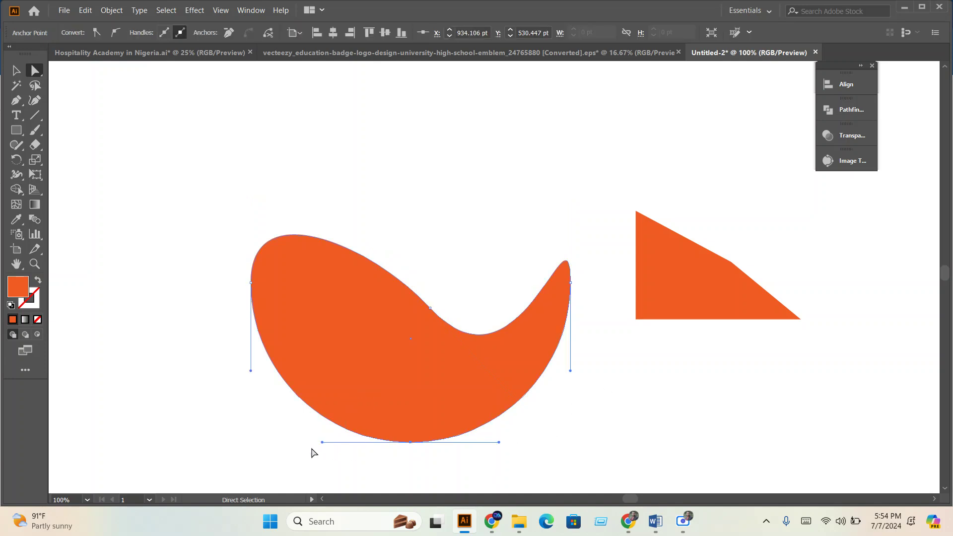
{"action": "left_click_drag", "start_coordinate": [322, 442], "coordinate": [286, 419]}
{"action": "left_click_drag", "start_coordinate": [430, 309], "coordinate": [408, 304]}
{"action": "left_click", "coordinate": [431, 260]}
{"action": "left_click", "coordinate": [408, 301]}
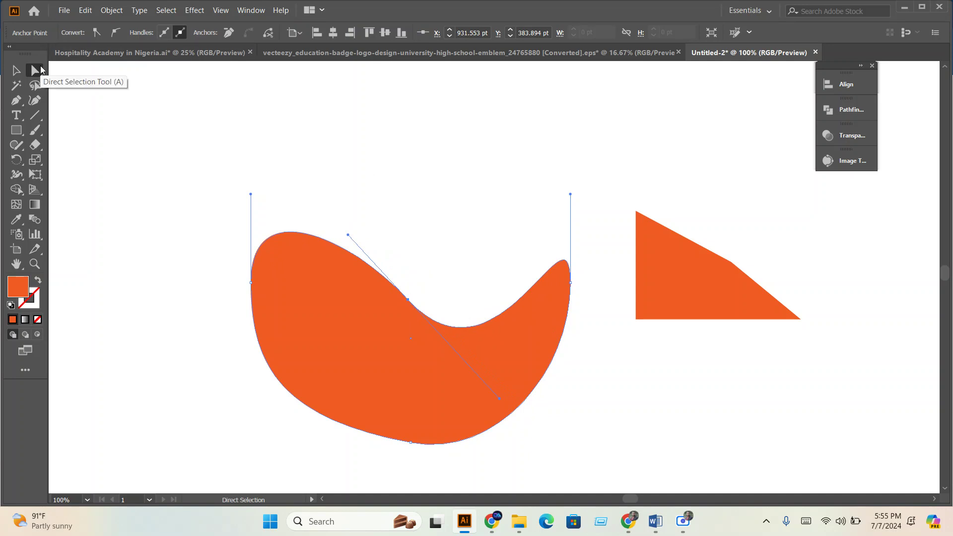
Select both orange shapes, undo the anchor and handle changes to restore the circle, and return to Direct Selection
{"action": "left_click_drag", "start_coordinate": [210, 204], "coordinate": [702, 427]}
{"action": "key", "text": "v"}
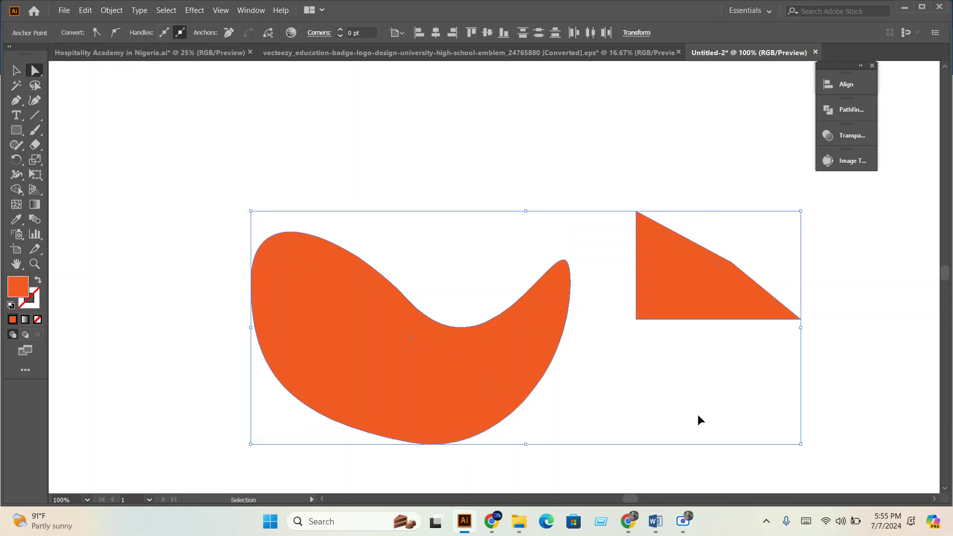
{"action": "key", "text": "ctrl+z"}
{"action": "key", "text": "ctrl+z"}
{"action": "key", "text": "a"}
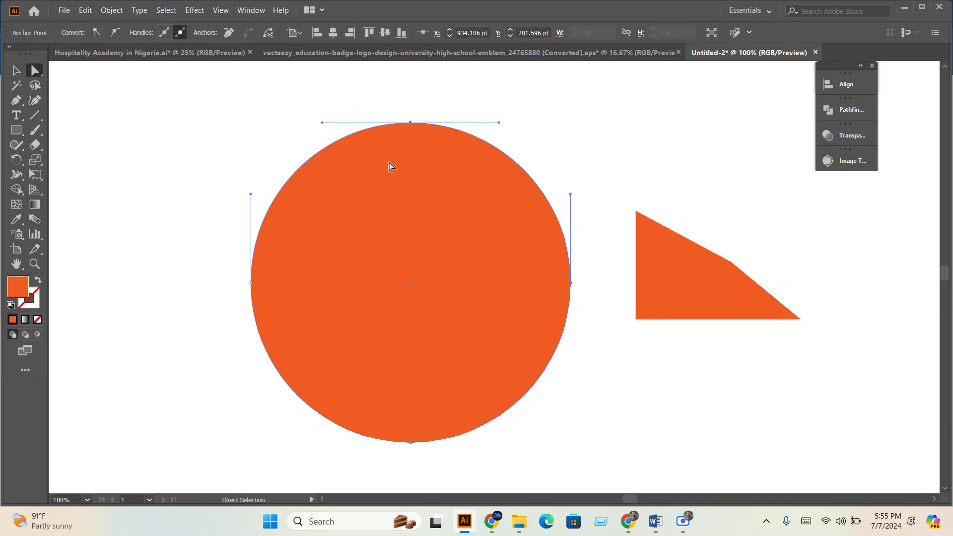
Reshape the circle by moving its top anchor below the centre, its bottom anchor up and its left anchor slightly up
{"action": "left_click_drag", "start_coordinate": [410, 124], "coordinate": [406, 302]}
{"action": "left_click_drag", "start_coordinate": [411, 443], "coordinate": [406, 345]}
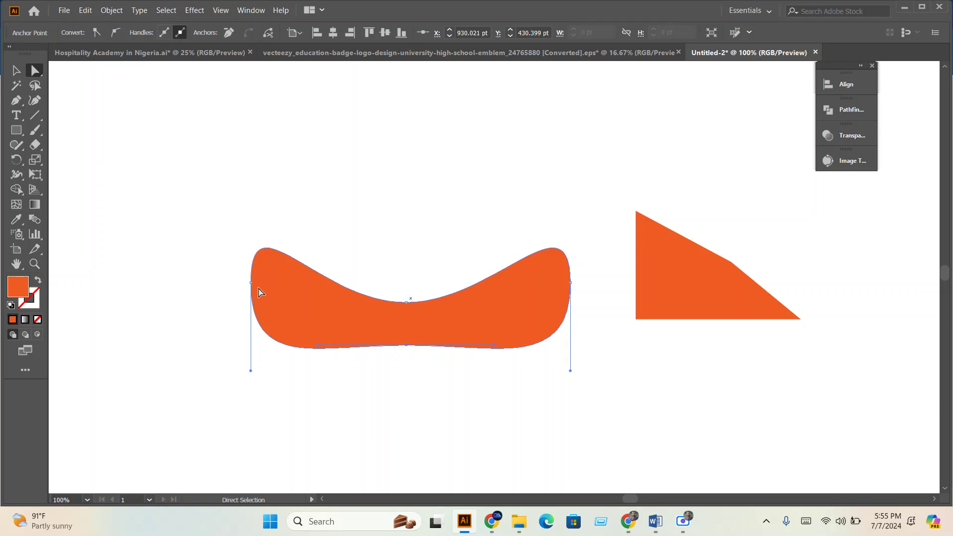
{"action": "left_click_drag", "start_coordinate": [251, 283], "coordinate": [269, 290]}
{"action": "left_click", "coordinate": [388, 402]}
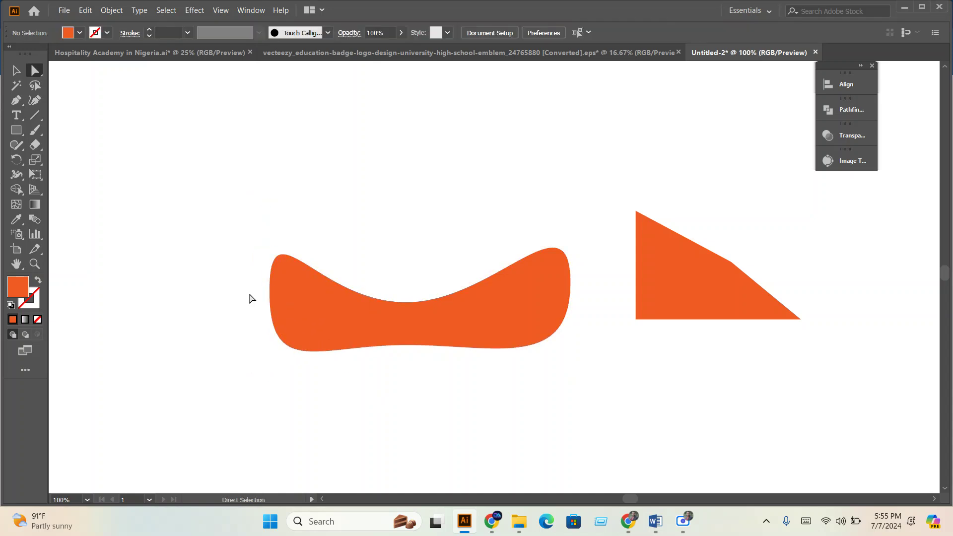
{"action": "key", "text": "ctrl+z"}
{"action": "key", "text": "ctrl+z"}
{"action": "left_click_drag", "start_coordinate": [251, 283], "coordinate": [255, 273]}
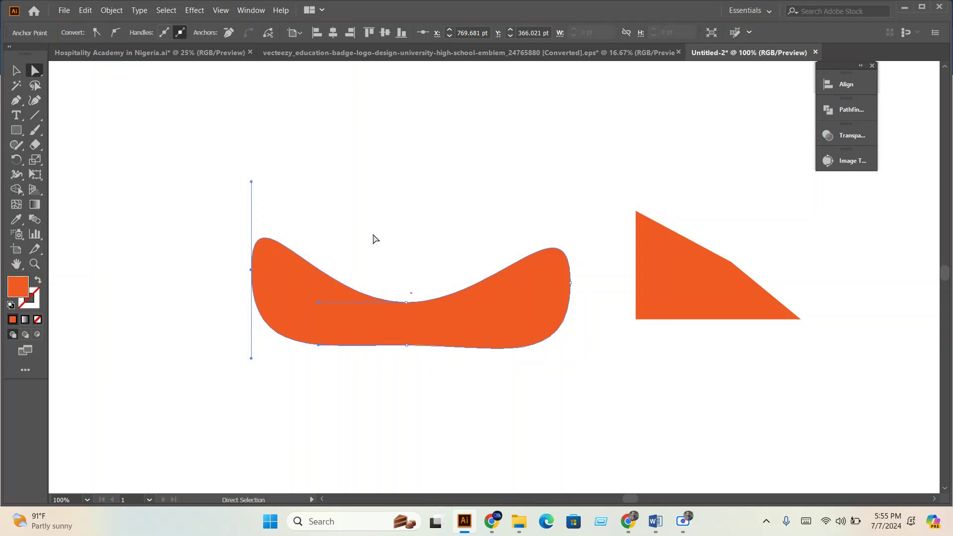
{"action": "left_click", "coordinate": [374, 238]}
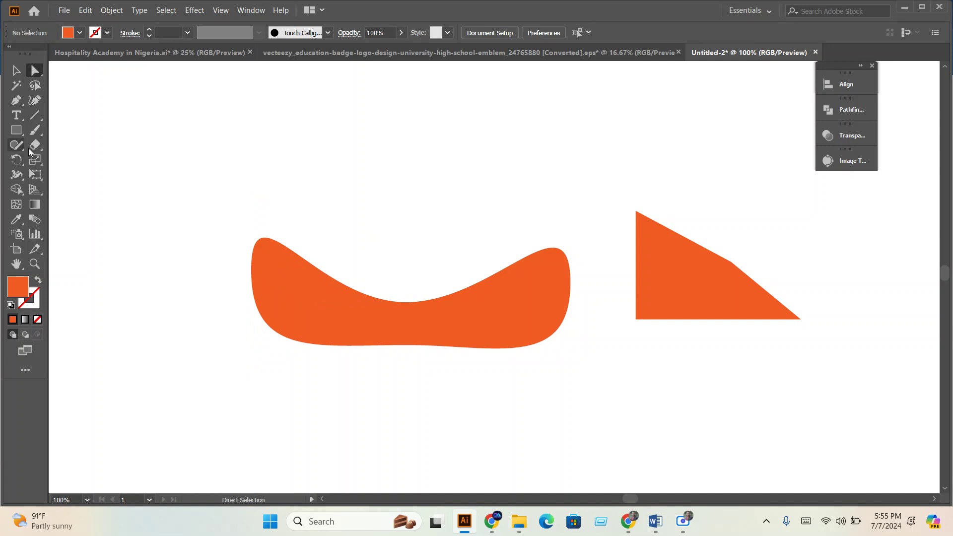
Delete the reshaped circle and the deformed rectangle using the Selection tool
{"action": "left_click", "coordinate": [17, 70]}
{"action": "left_click_drag", "start_coordinate": [399, 221], "coordinate": [269, 200]}
{"action": "left_click", "coordinate": [685, 368]}
{"action": "left_click", "coordinate": [681, 307]}
{"action": "key", "text": "Delete"}
{"action": "key", "text": "Delete"}
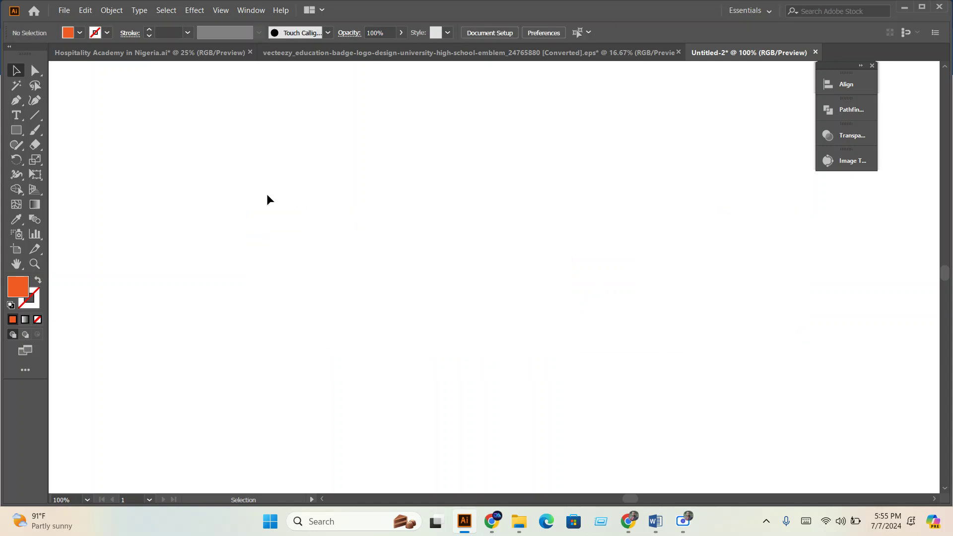
Draw a wide orange rectangle on the empty canvas with the Rectangle tool
{"action": "left_click", "coordinate": [18, 130]}
{"action": "left_click", "coordinate": [77, 130]}
{"action": "left_click_drag", "start_coordinate": [202, 143], "coordinate": [528, 318]}
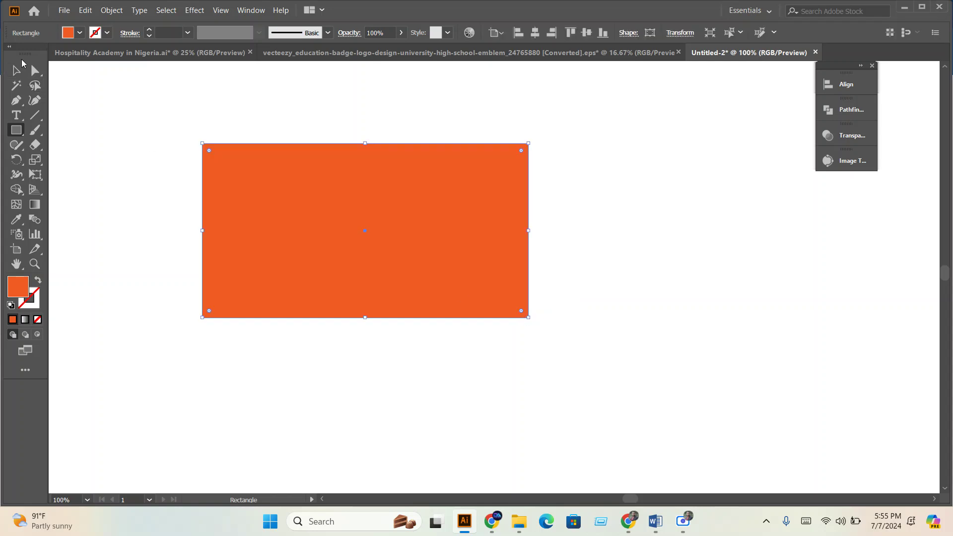
Pull the rectangle's top-right corner deep toward its bottom-left with Direct Selection and round the top-left tip to 9.52 pt
{"action": "left_click", "coordinate": [35, 70]}
{"action": "left_click_drag", "start_coordinate": [529, 144], "coordinate": [239, 276]}
{"action": "left_click", "coordinate": [570, 292]}
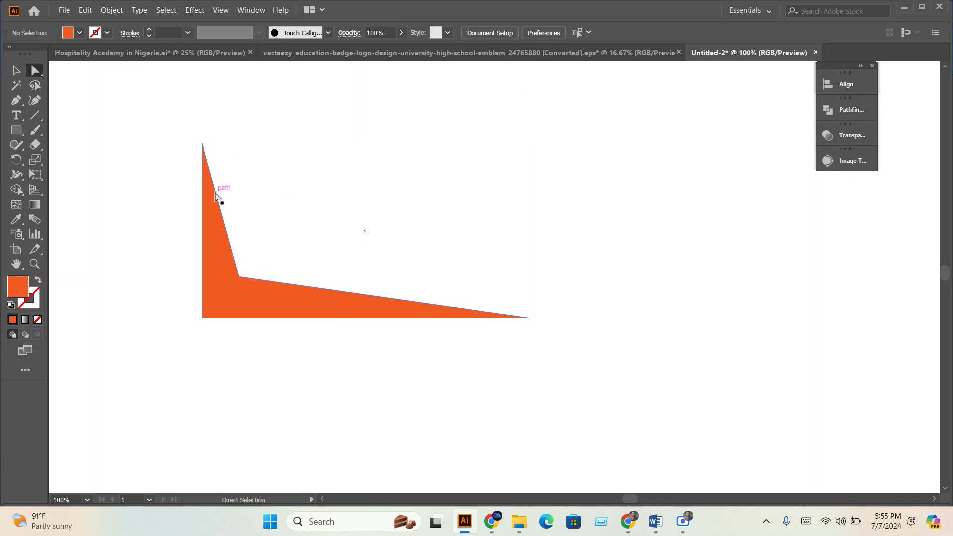
{"action": "left_click_drag", "start_coordinate": [174, 121], "coordinate": [255, 207]}
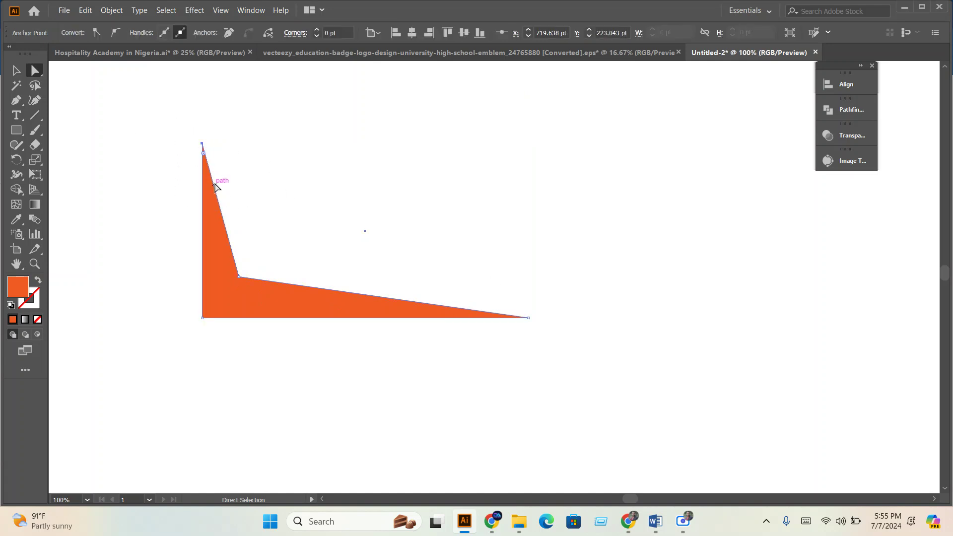
{"action": "left_click_drag", "start_coordinate": [204, 157], "coordinate": [209, 209]}
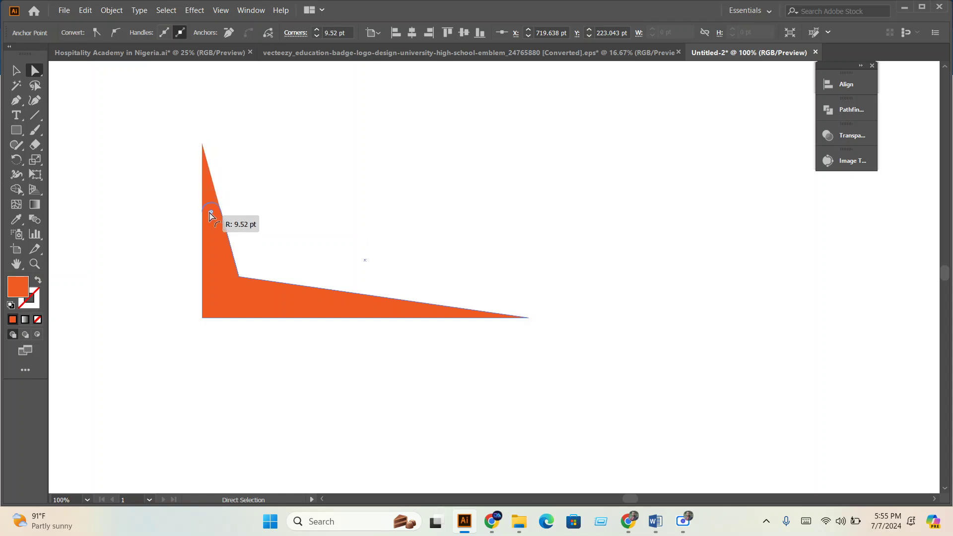
{"action": "left_click", "coordinate": [375, 179]}
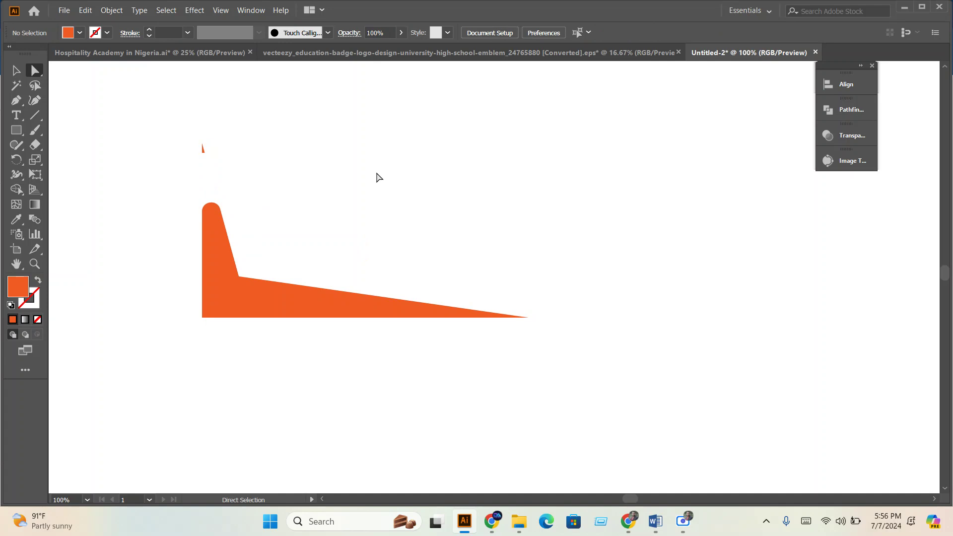
Delete the reshaped orange rectangle using the Selection tool
{"action": "key", "text": "v"}
{"action": "left_click_drag", "start_coordinate": [364, 262], "coordinate": [379, 356]}
{"action": "key", "text": "Delete"}
{"action": "left_click_drag", "start_coordinate": [320, 260], "coordinate": [111, 102]}
{"action": "left_click_drag", "start_coordinate": [179, 148], "coordinate": [240, 185]}
Show the tools grouped with Direct Selection, including the Group Selection Tool
{"action": "scroll", "coordinate": [330, 213], "scroll_direction": "down", "scroll_amount": 4}
{"action": "scroll", "coordinate": [272, 206], "scroll_direction": "up", "scroll_amount": 3}
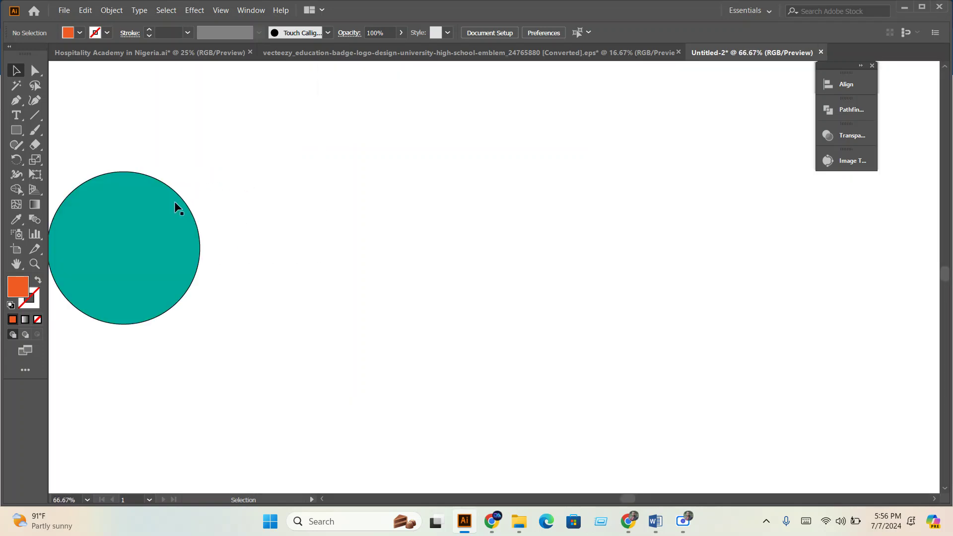
{"action": "right_click", "coordinate": [34, 72]}
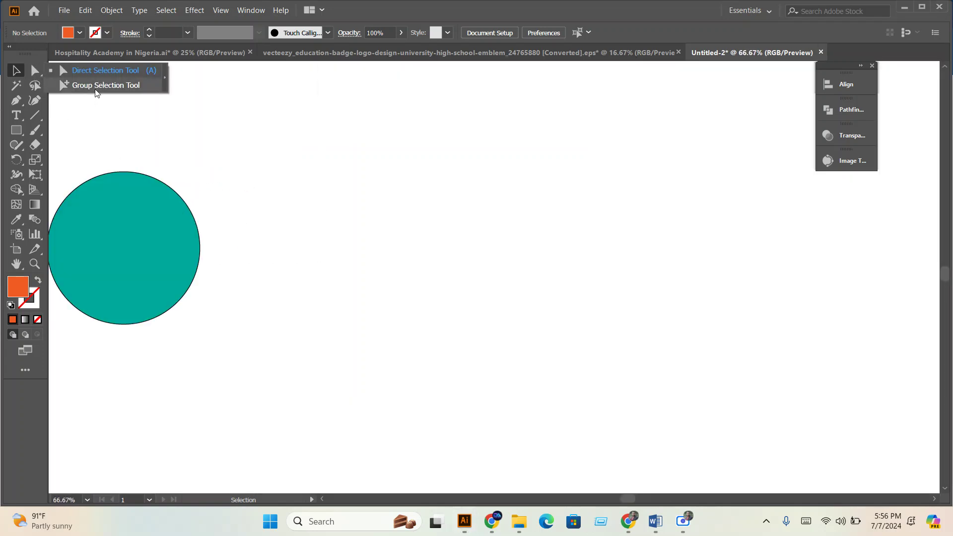
{"action": "left_click", "coordinate": [385, 253]}
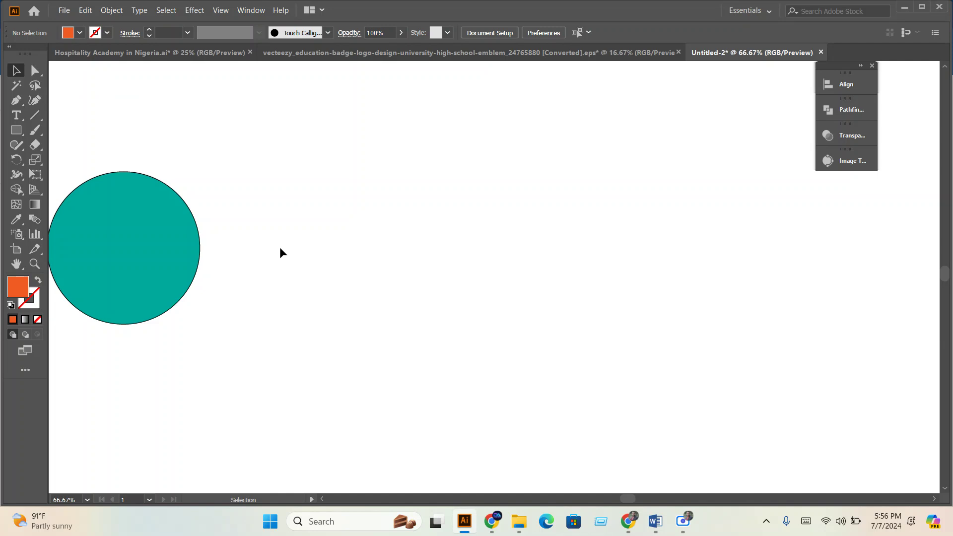
Delete the unneeded object and arrange three equal teal circles in a triangle, two above and one below
{"action": "left_click_drag", "start_coordinate": [116, 269], "coordinate": [389, 366]}
{"action": "left_click", "coordinate": [578, 295]}
{"action": "key", "text": "Delete"}
{"action": "left_click", "coordinate": [505, 361]}
{"action": "left_click_drag", "start_coordinate": [505, 361], "coordinate": [602, 336]}
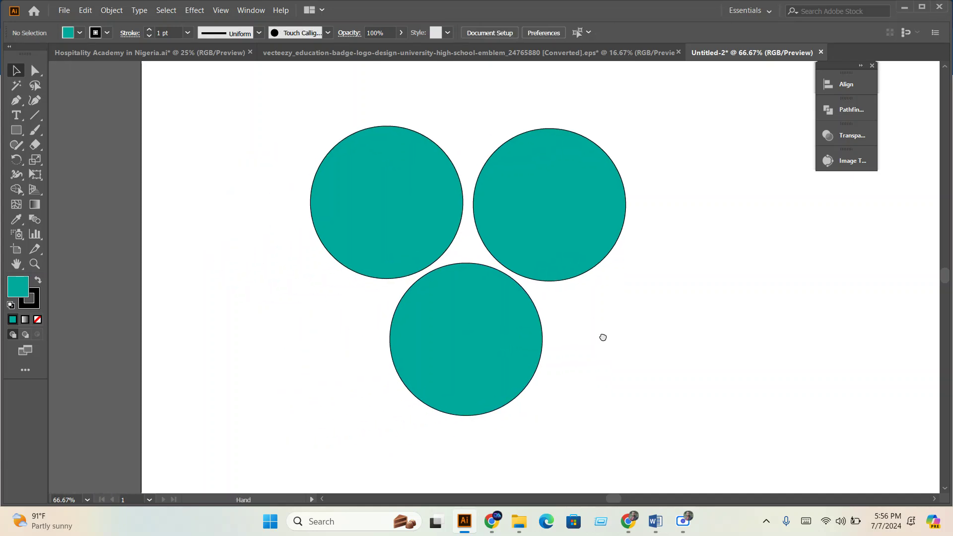
{"action": "left_click_drag", "start_coordinate": [372, 228], "coordinate": [334, 224]}
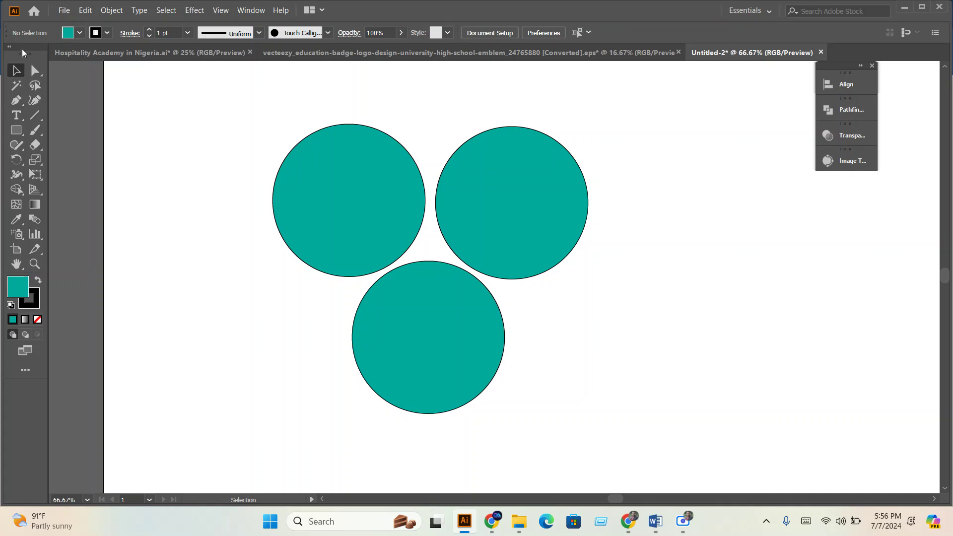
Select all three teal circles together and fill them with orange
{"action": "left_click_drag", "start_coordinate": [195, 96], "coordinate": [668, 436]}
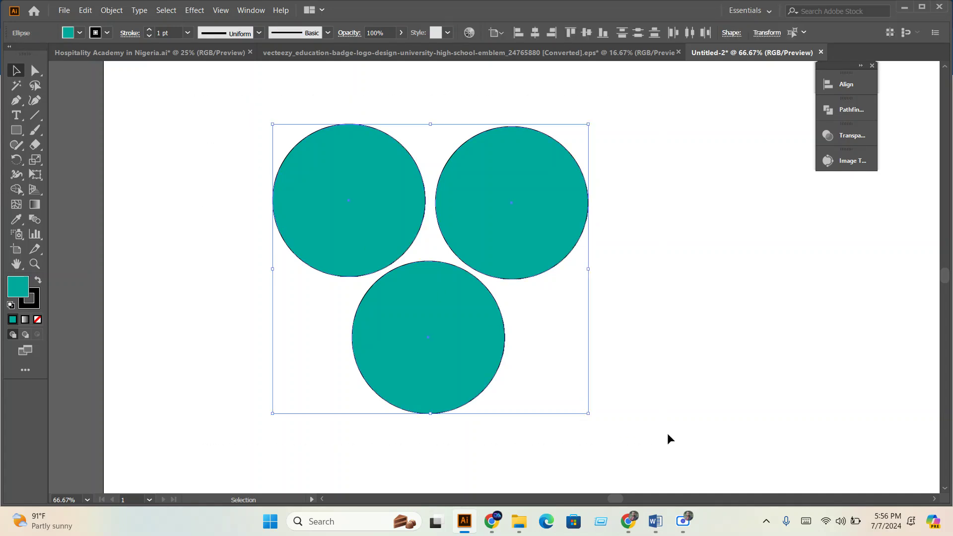
{"action": "scroll", "coordinate": [549, 250], "scroll_direction": "down", "scroll_amount": 1}
{"action": "left_click_drag", "start_coordinate": [549, 251], "coordinate": [257, 239]}
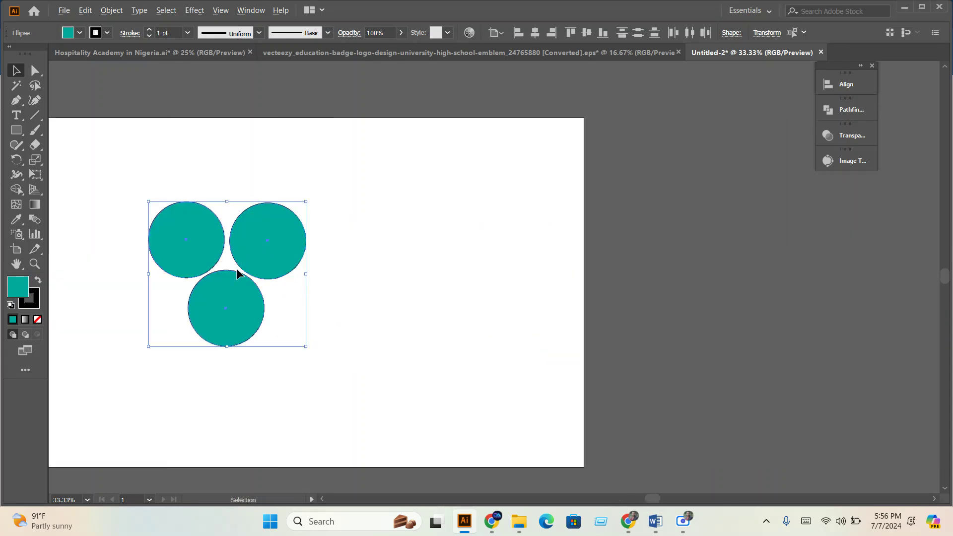
{"action": "scroll", "coordinate": [238, 273], "scroll_direction": "up", "scroll_amount": 1}
{"action": "left_click_drag", "start_coordinate": [237, 272], "coordinate": [445, 279]}
{"action": "key", "text": "space"}
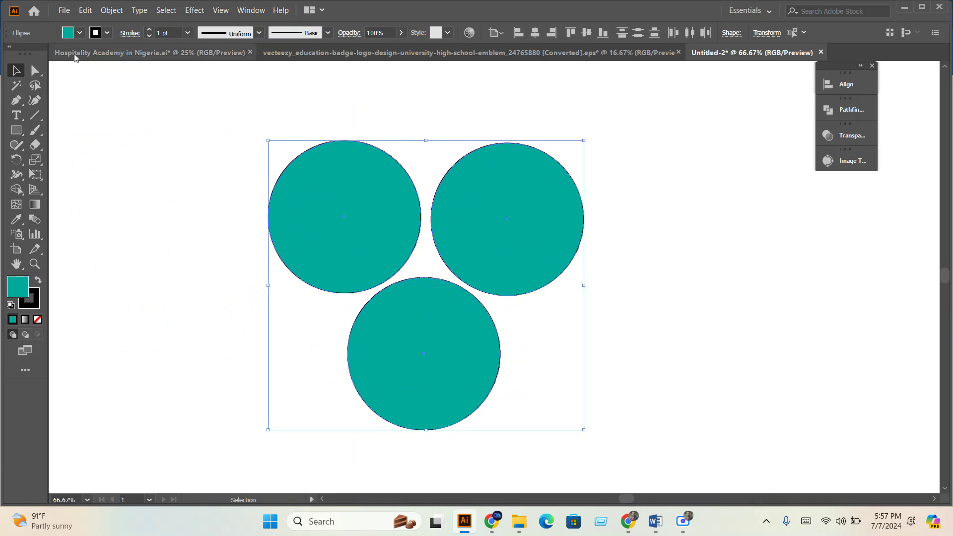
{"action": "left_click", "coordinate": [79, 33]}
{"action": "left_click", "coordinate": [112, 54]}
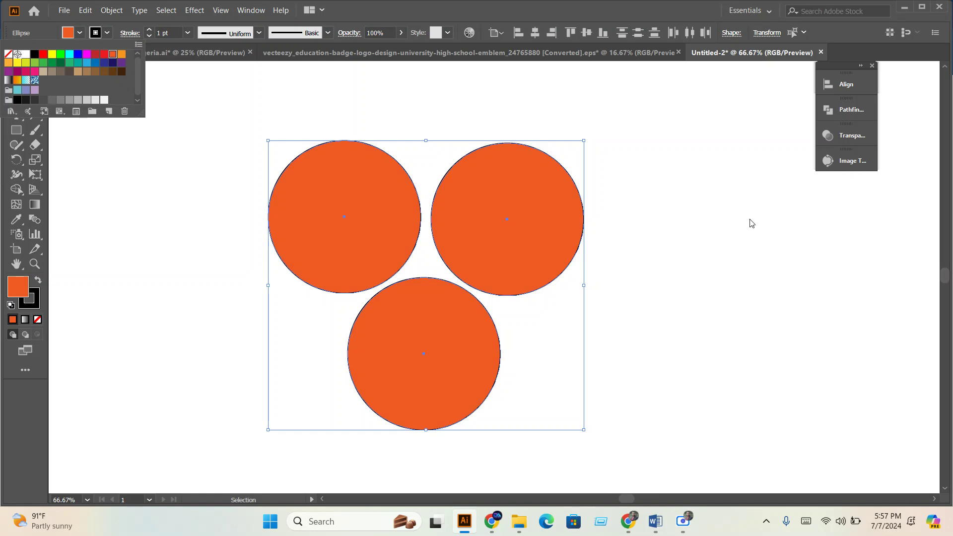
{"action": "left_click", "coordinate": [722, 144]}
{"action": "left_click", "coordinate": [720, 142]}
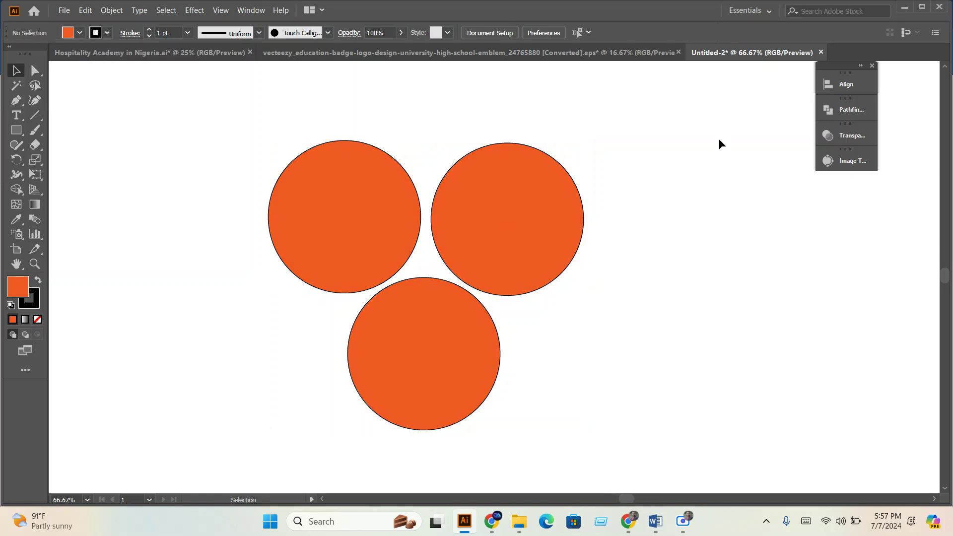
Select one circle on its own, release it, and group all three circles selected with the Direct Selection tool
{"action": "left_click", "coordinate": [495, 147]}
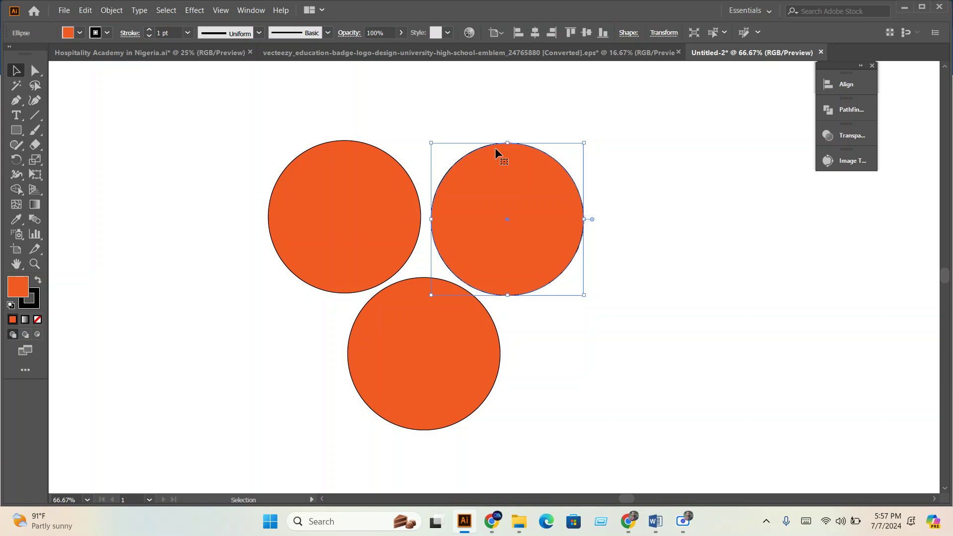
{"action": "left_click", "coordinate": [211, 123]}
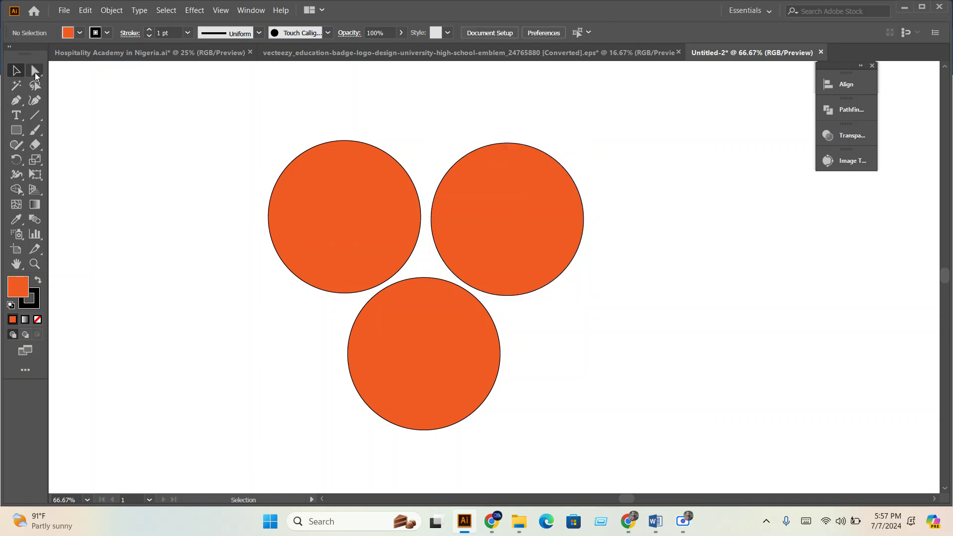
{"action": "left_click", "coordinate": [31, 71]}
{"action": "left_click_drag", "start_coordinate": [208, 108], "coordinate": [673, 457]}
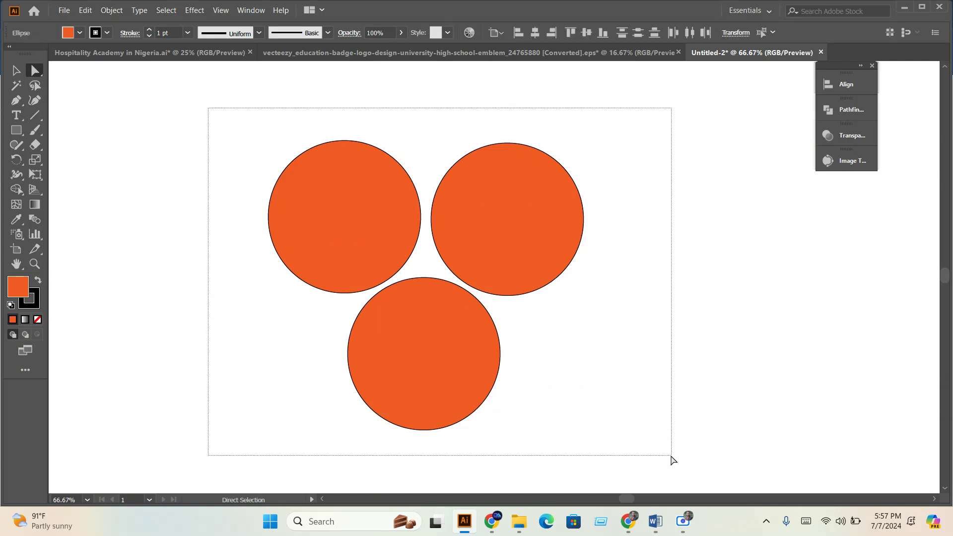
{"action": "right_click", "coordinate": [491, 208]}
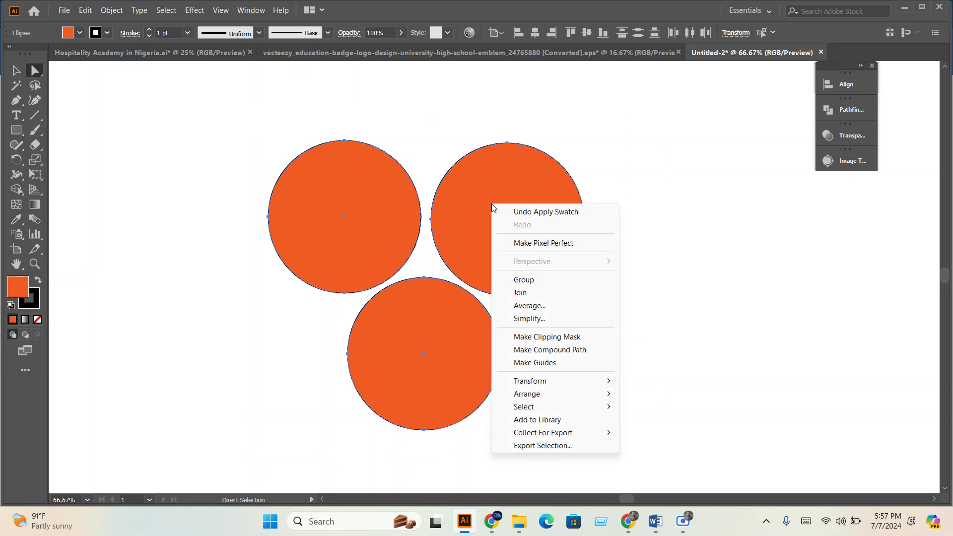
{"action": "left_click", "coordinate": [525, 281]}
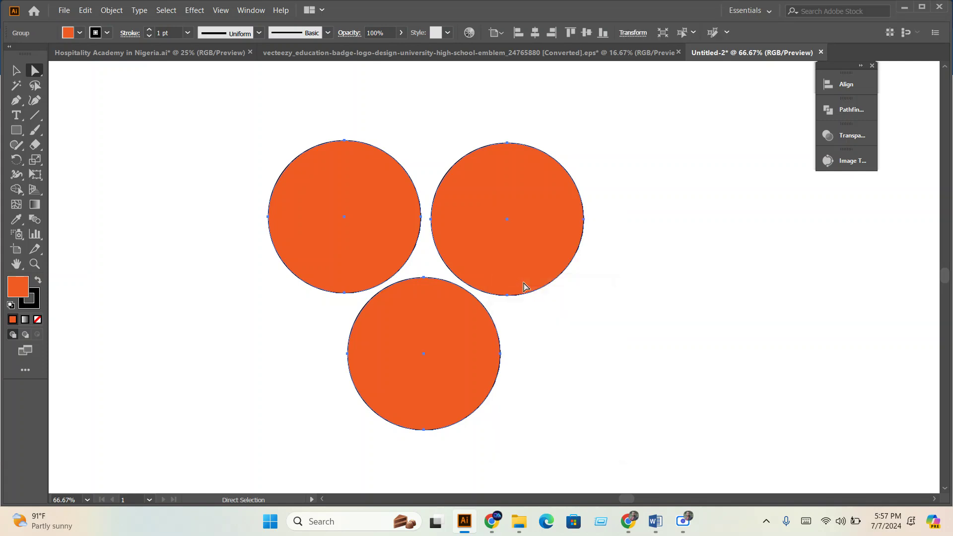
Move the grouped circles slightly as one object with the Selection tool, and ungroup them
{"action": "left_click", "coordinate": [16, 71]}
{"action": "left_click", "coordinate": [204, 217]}
{"action": "left_click_drag", "start_coordinate": [391, 243], "coordinate": [495, 214]}
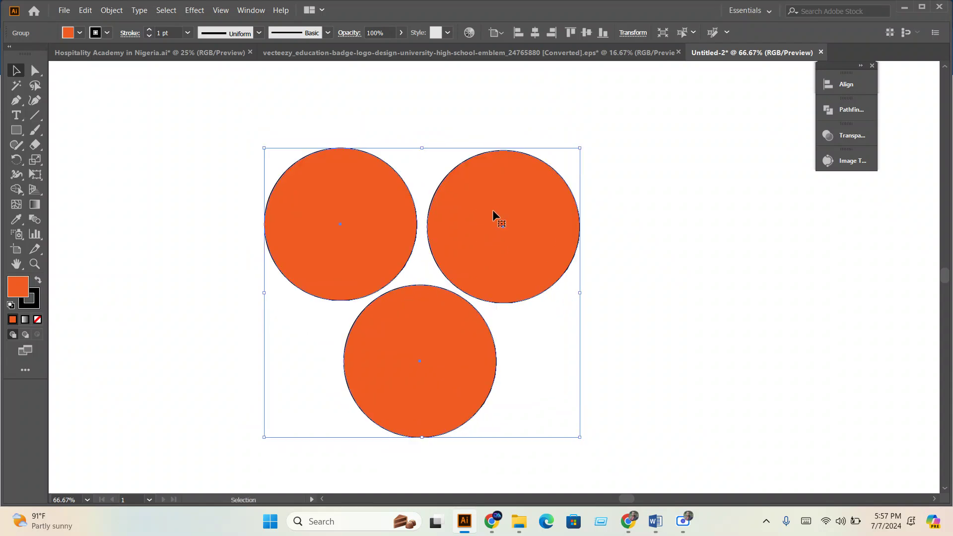
{"action": "right_click", "coordinate": [507, 238]}
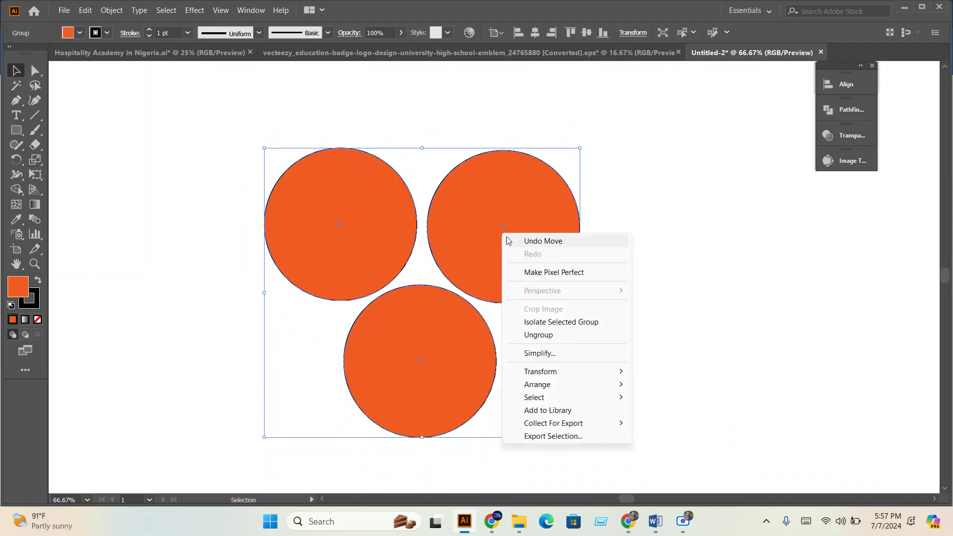
{"action": "left_click", "coordinate": [546, 335]}
{"action": "left_click", "coordinate": [680, 329]}
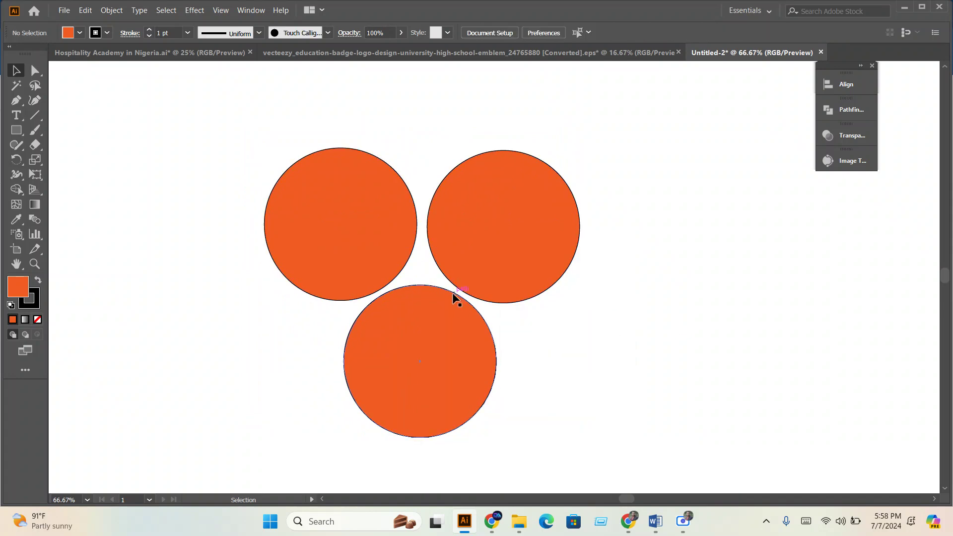
Select the three separate circles again, review the Group command and its shortcut, and group them
{"action": "scroll", "coordinate": [437, 283], "scroll_direction": "down", "scroll_amount": 1}
{"action": "left_click_drag", "start_coordinate": [231, 96], "coordinate": [620, 411]}
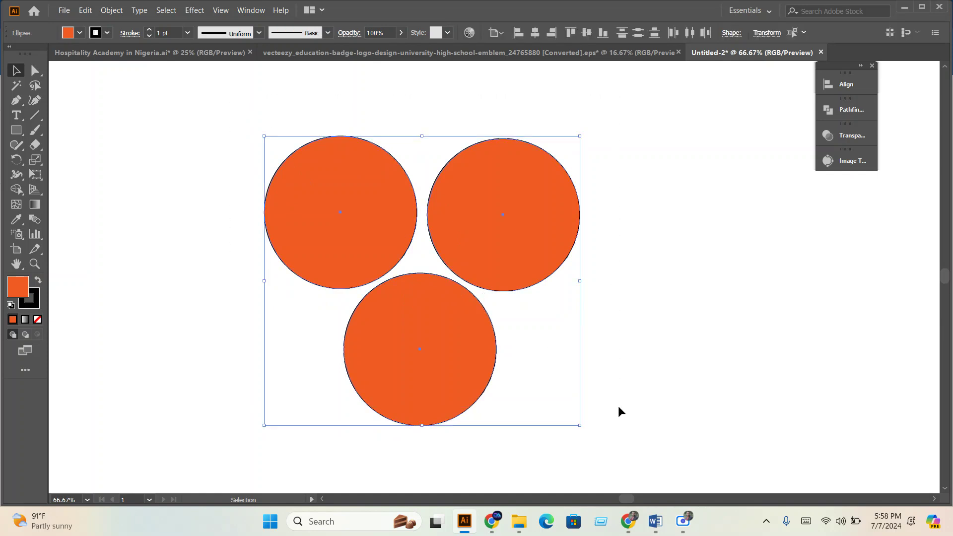
{"action": "left_click", "coordinate": [110, 11]}
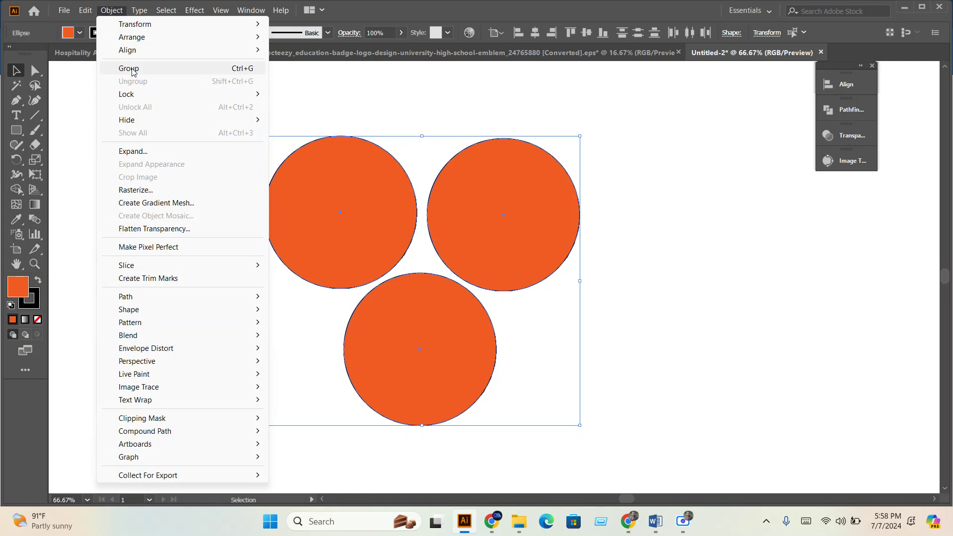
{"action": "left_click", "coordinate": [736, 336]}
{"action": "left_click_drag", "start_coordinate": [706, 354], "coordinate": [220, 154]}
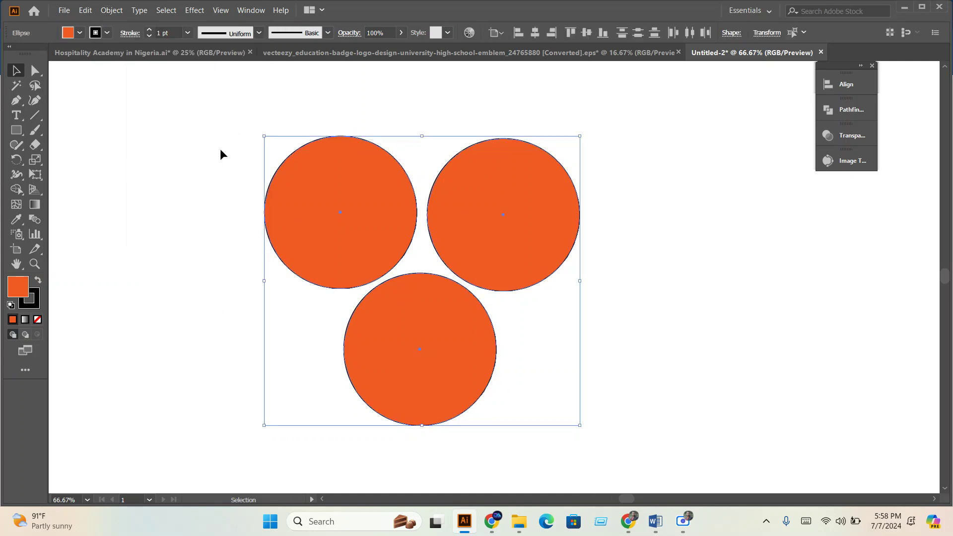
{"action": "key", "text": "ctrl+g"}
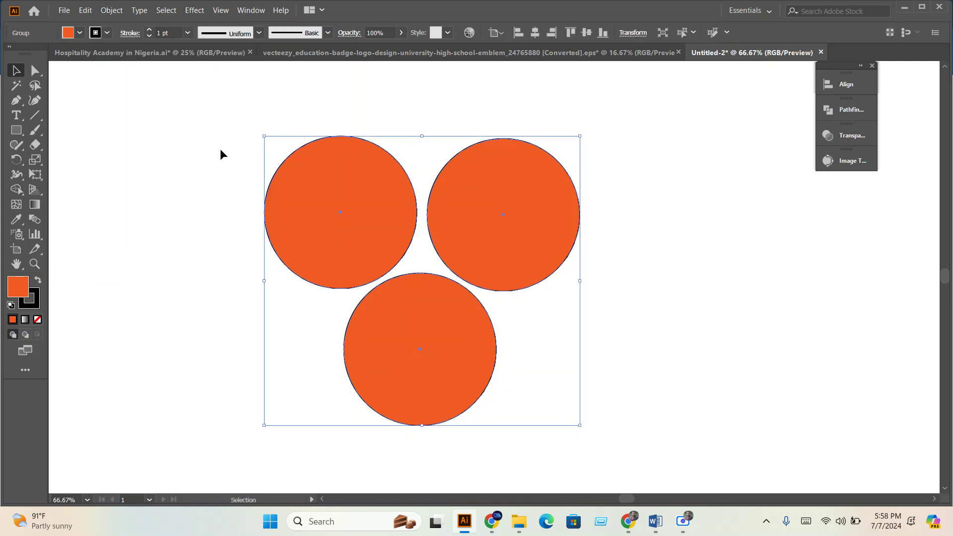
Ungroup the three circles, reviewing where the Ungroup command is found, and reselect all of them
{"action": "left_click", "coordinate": [731, 316]}
{"action": "right_click", "coordinate": [498, 250]}
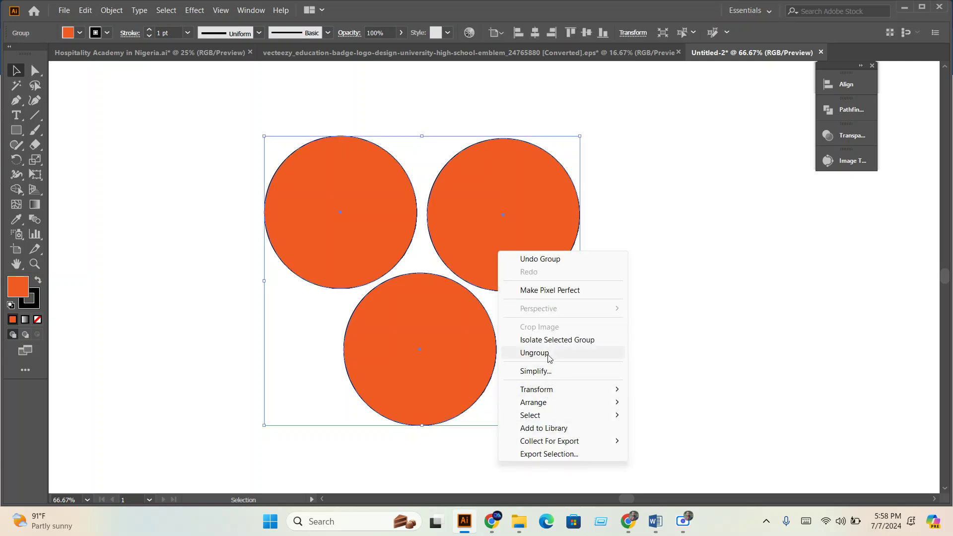
{"action": "left_click", "coordinate": [112, 10]}
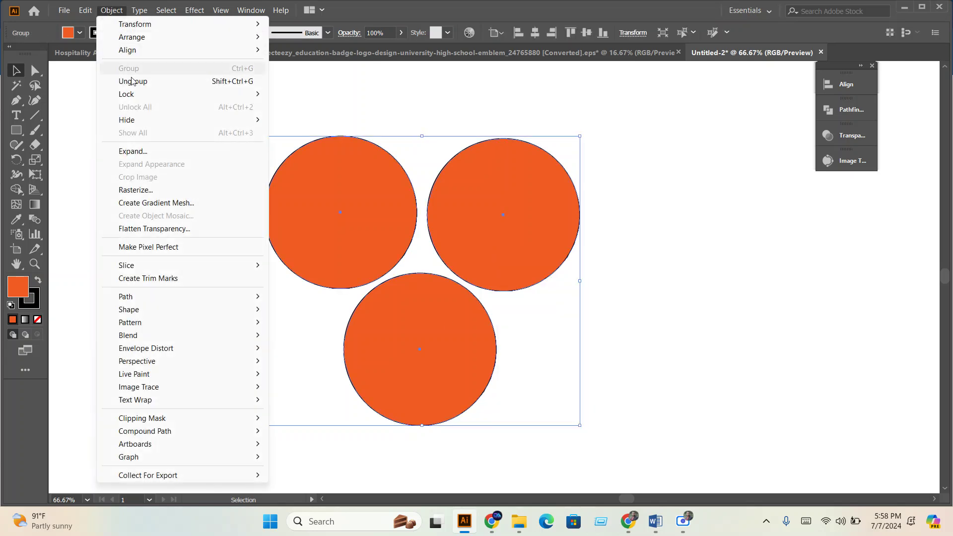
{"action": "left_click", "coordinate": [223, 82]}
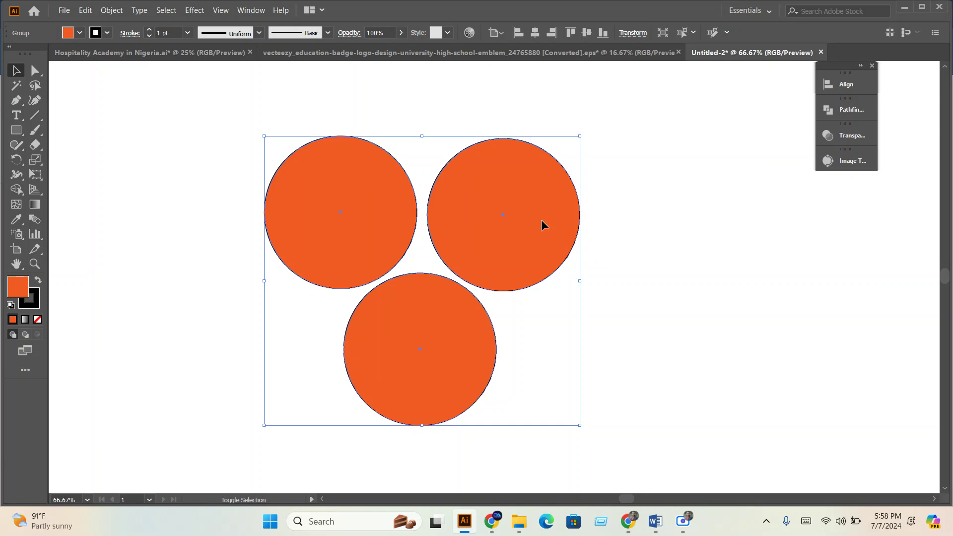
{"action": "left_click", "coordinate": [785, 245]}
{"action": "left_click", "coordinate": [571, 257]}
{"action": "left_click_drag", "start_coordinate": [791, 394], "coordinate": [293, 197]}
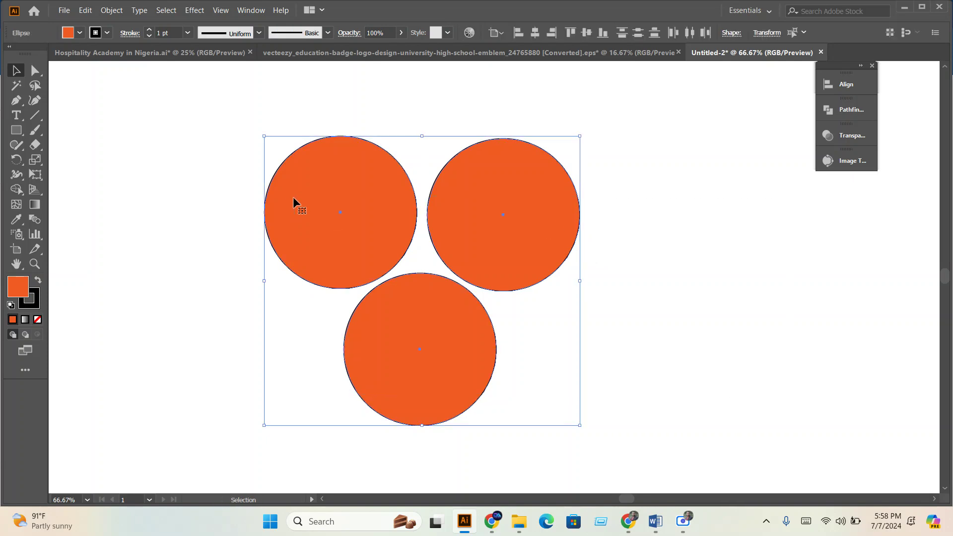
Group the three orange circles again and move the group left across the canvas
{"action": "left_click_drag", "start_coordinate": [35, 71], "coordinate": [91, 76]}
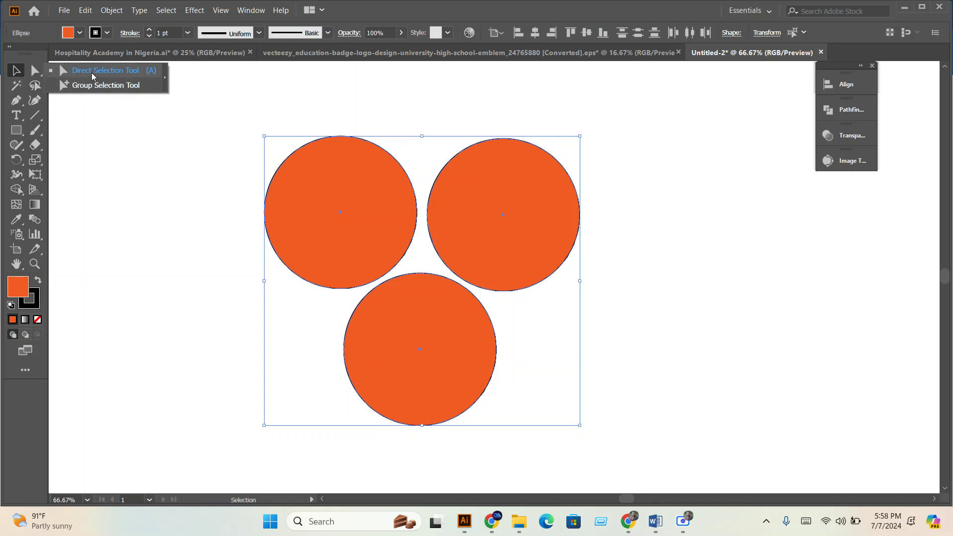
{"action": "left_click_drag", "start_coordinate": [92, 75], "coordinate": [145, 259]}
{"action": "left_click_drag", "start_coordinate": [192, 159], "coordinate": [543, 388]}
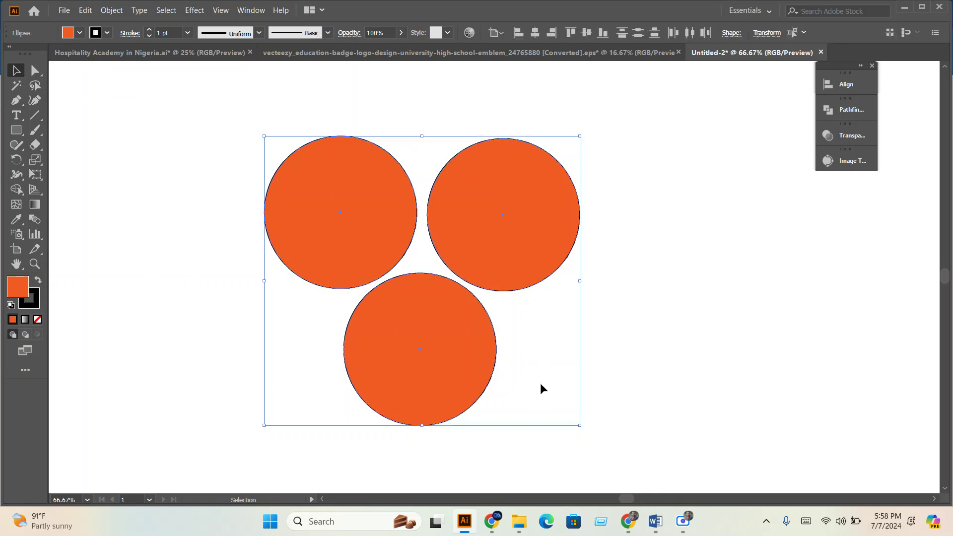
{"action": "key", "text": "ctrl+g"}
{"action": "left_click_drag", "start_coordinate": [513, 266], "coordinate": [438, 257]}
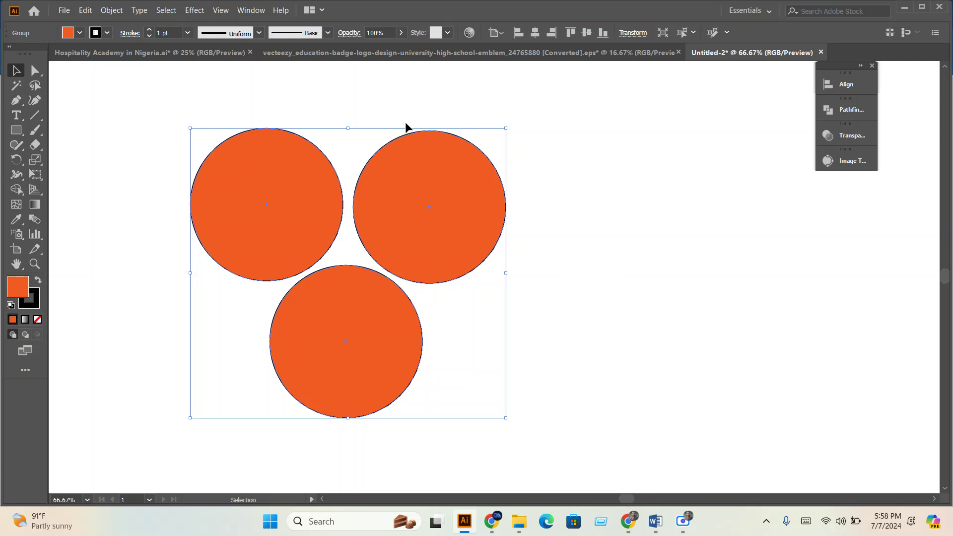
Recolour the whole group of circles with a medium blue fill
{"action": "left_click", "coordinate": [79, 33]}
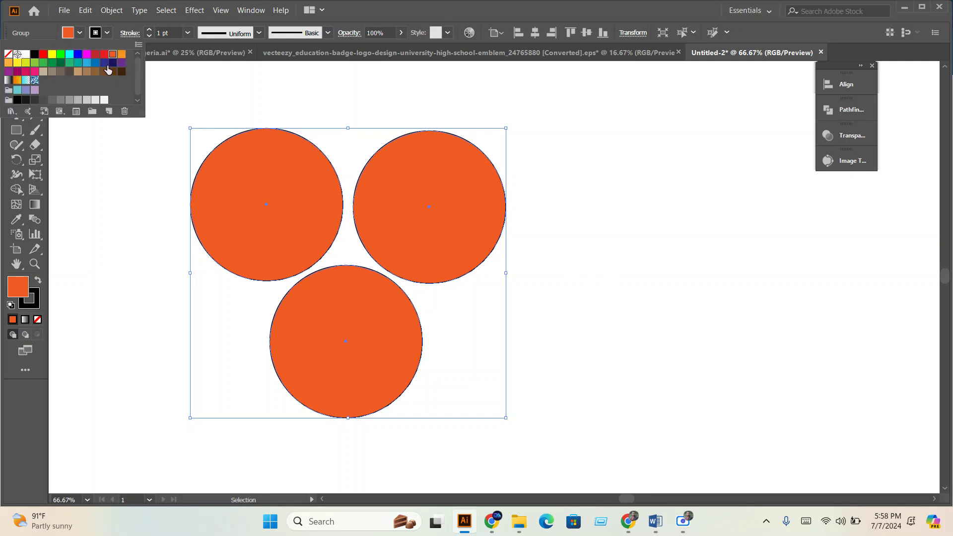
{"action": "left_click", "coordinate": [104, 63]}
{"action": "left_click", "coordinate": [95, 63]}
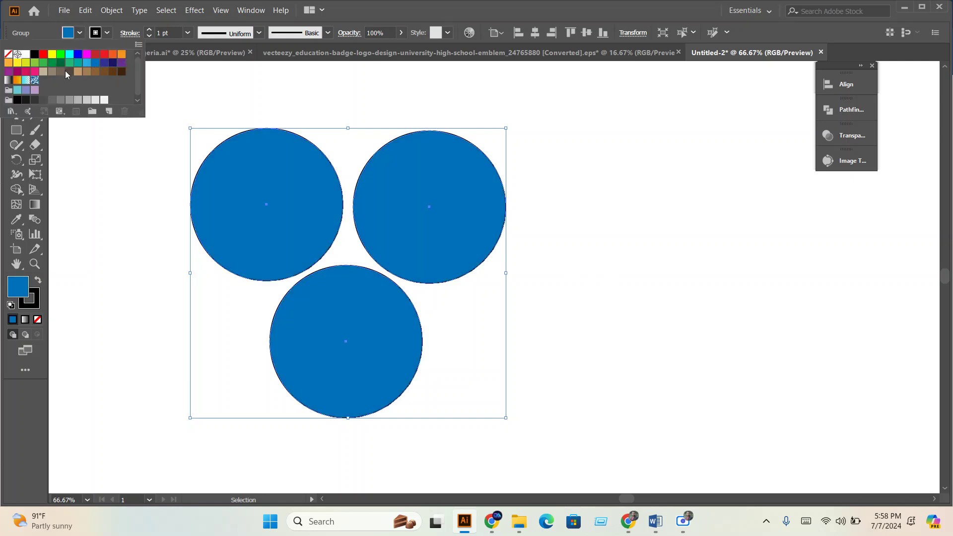
Use the Group Selection tool to pick only the upper-right circle within the group and fill it red
{"action": "left_click", "coordinate": [614, 269]}
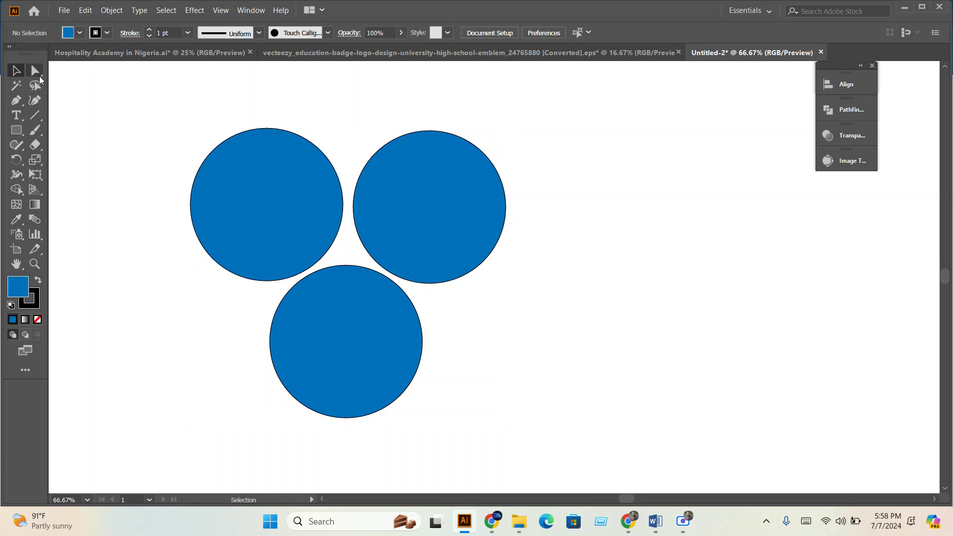
{"action": "left_click", "coordinate": [39, 75]}
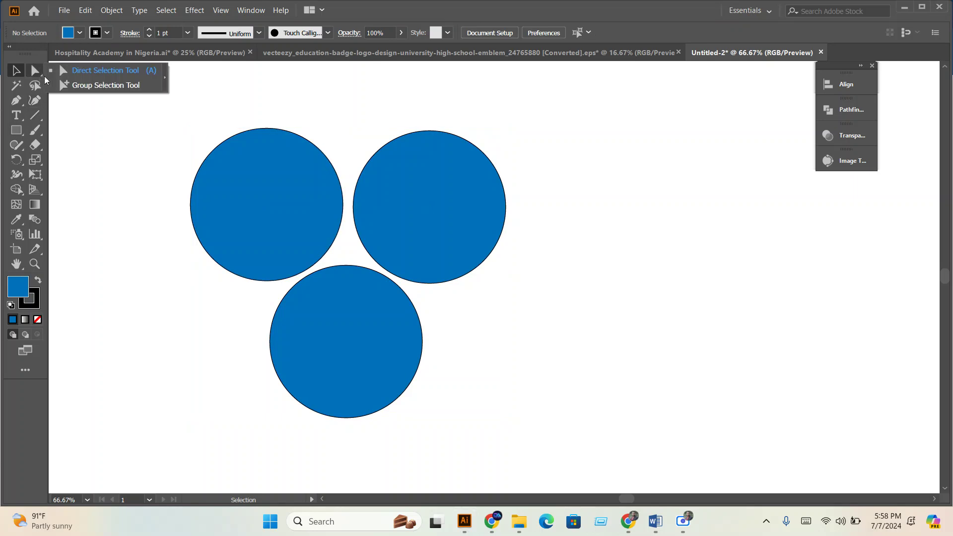
{"action": "left_click", "coordinate": [103, 85]}
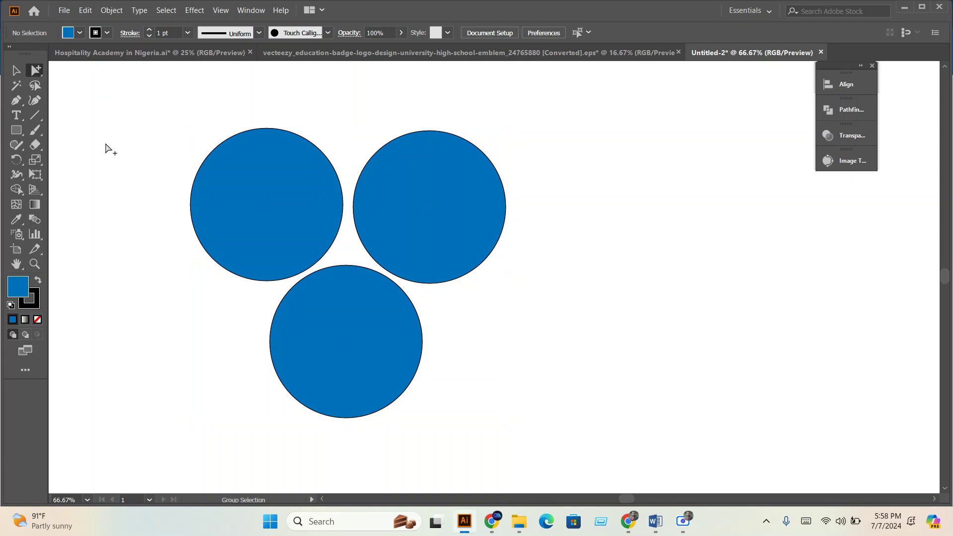
{"action": "left_click", "coordinate": [450, 197]}
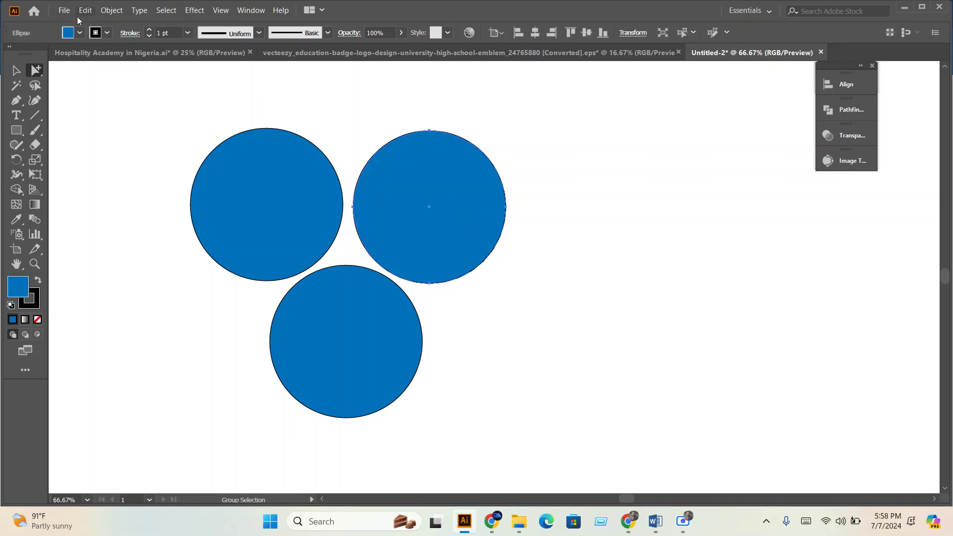
{"action": "left_click", "coordinate": [79, 33]}
{"action": "left_click", "coordinate": [103, 59]}
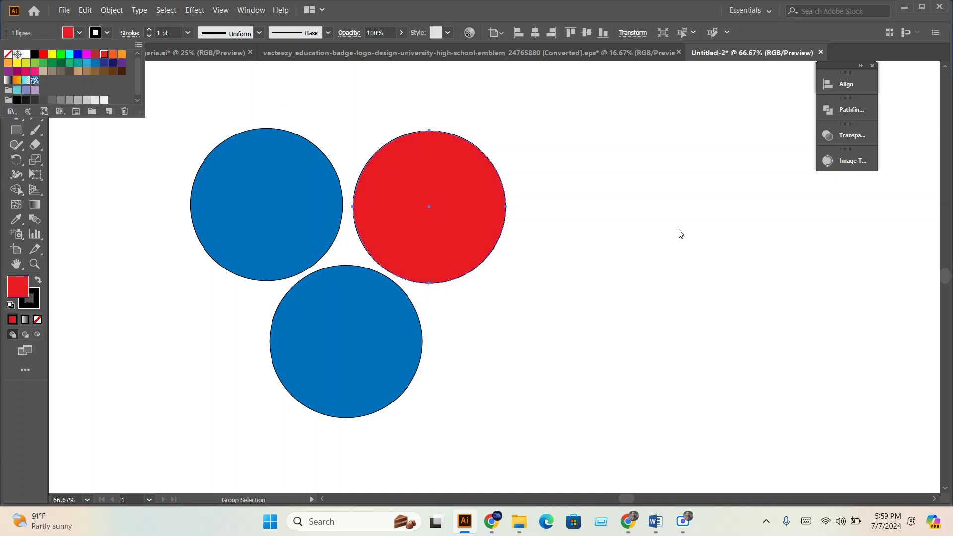
Fill only the group's lower circle orange after trying green, and move the whole group slightly right with the Selection tool
{"action": "left_click", "coordinate": [292, 358]}
{"action": "left_click", "coordinate": [293, 356]}
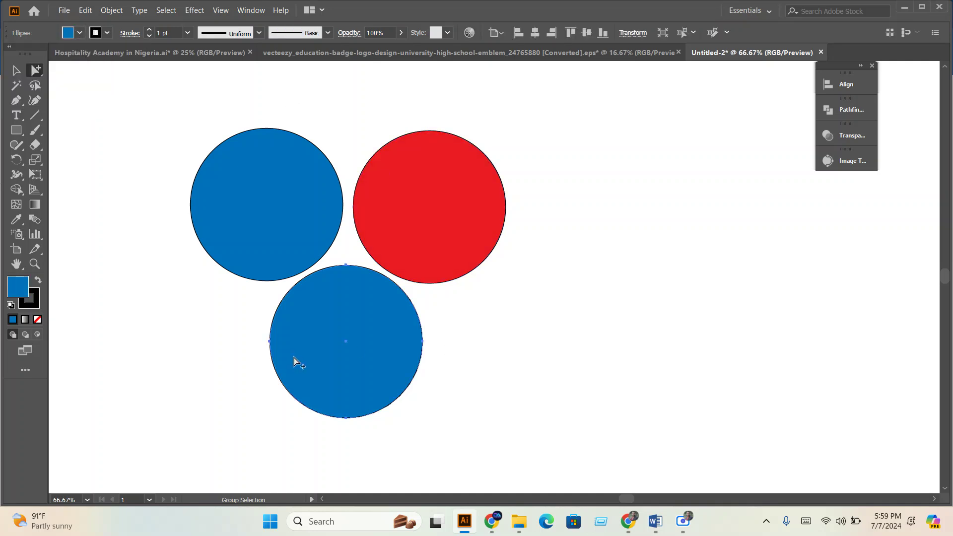
{"action": "left_click", "coordinate": [80, 32]}
{"action": "left_click", "coordinate": [44, 63]}
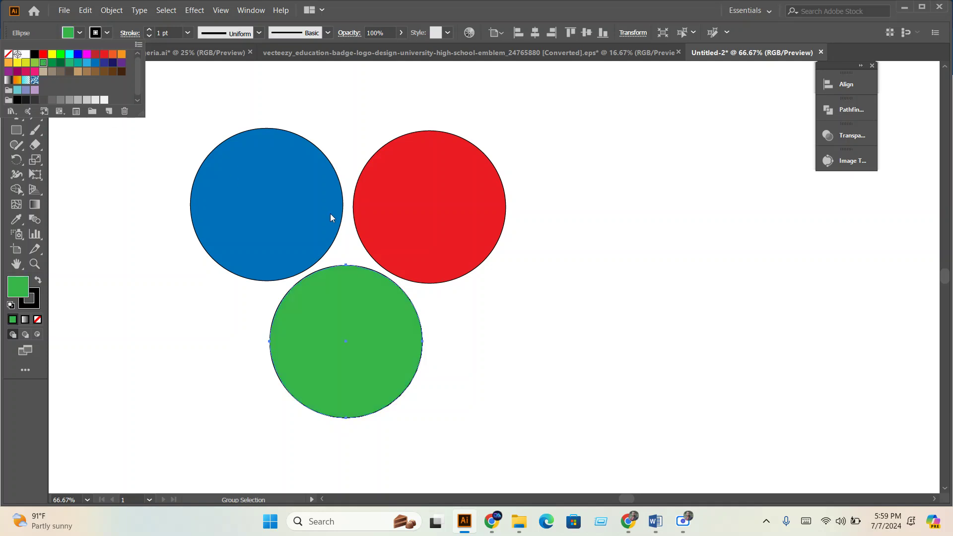
{"action": "left_click", "coordinate": [113, 54]}
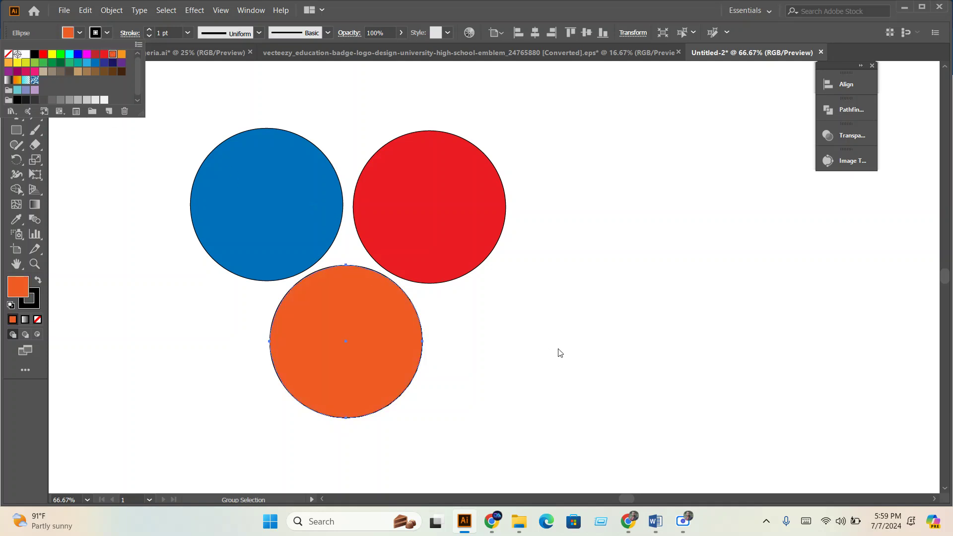
{"action": "left_click", "coordinate": [497, 325]}
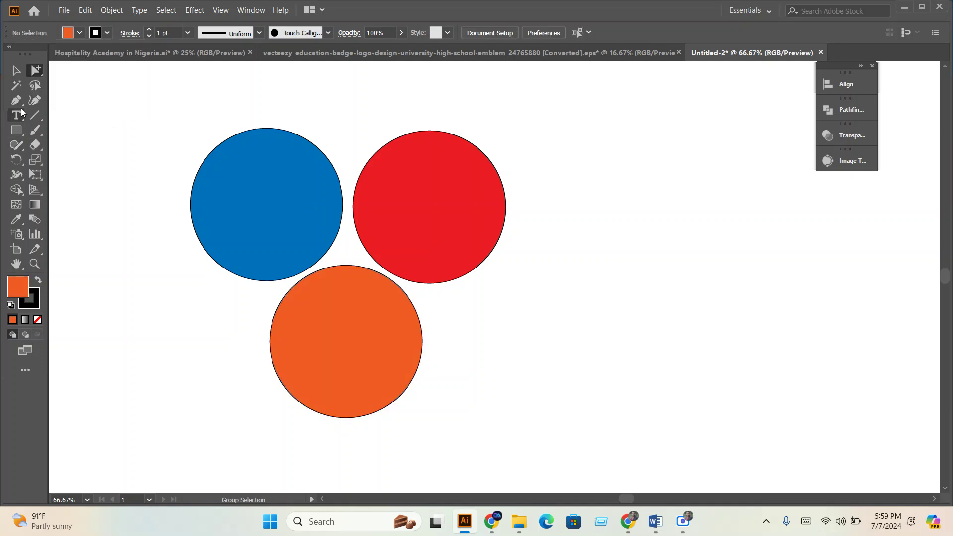
{"action": "left_click", "coordinate": [14, 72]}
{"action": "left_click_drag", "start_coordinate": [213, 190], "coordinate": [447, 218]}
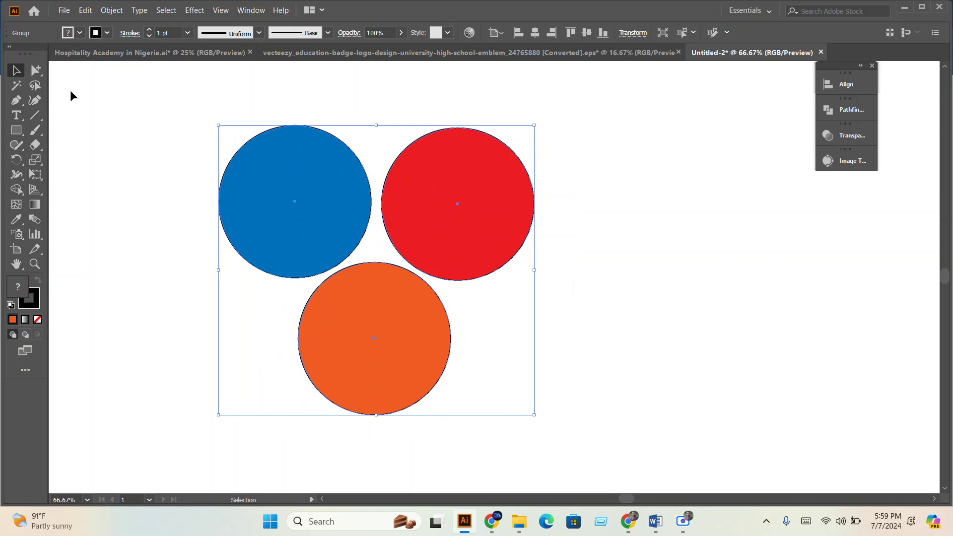
Switch to the Word class module, highlight Magic Wand Tool and Lasso Tool in the Day 02 list, and return to Illustrator
{"action": "right_click", "coordinate": [656, 521]}
{"action": "left_click", "coordinate": [646, 194]}
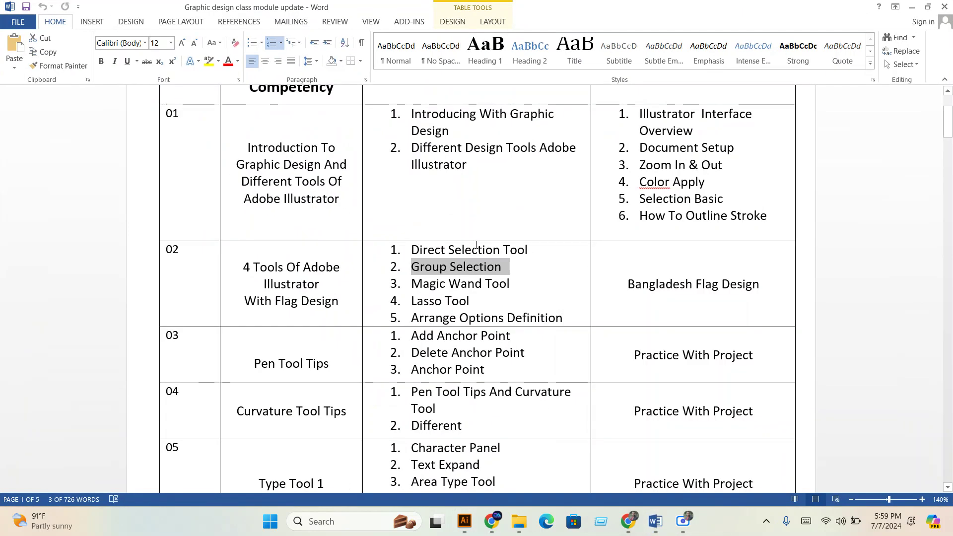
{"action": "triple_click", "coordinate": [479, 284]}
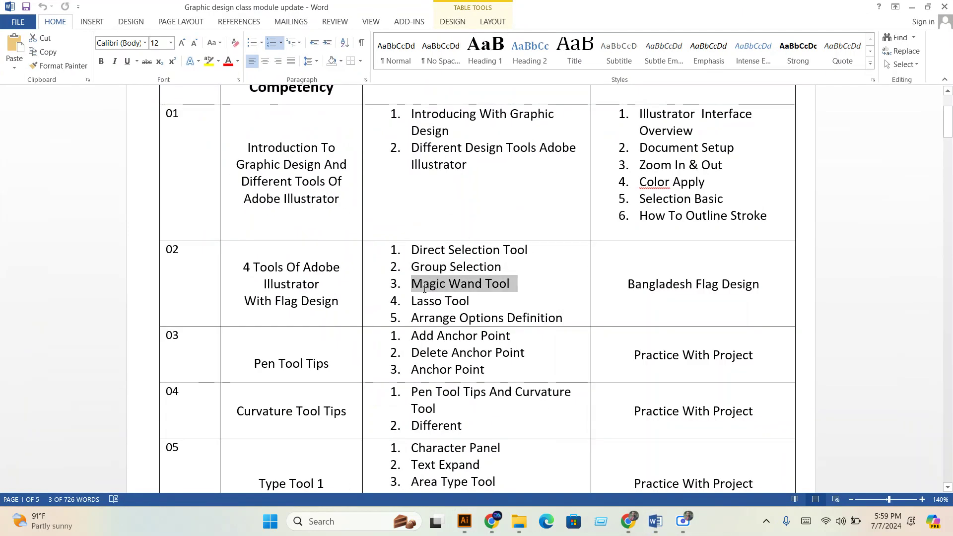
{"action": "triple_click", "coordinate": [482, 300]}
{"action": "left_click", "coordinate": [916, 9]}
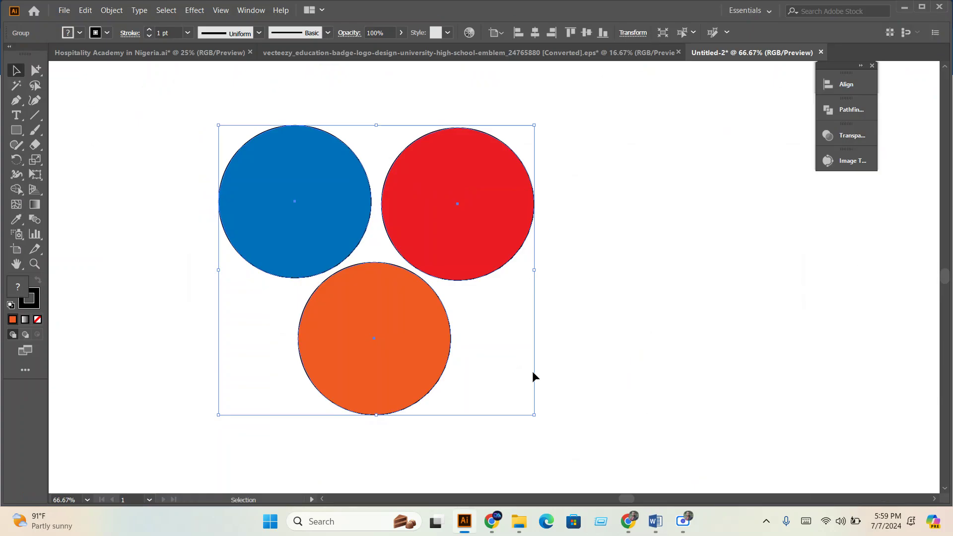
Duplicate the three-circle group to get five groups on the artboard, one above it, one to its right and two to its left
{"action": "scroll", "coordinate": [464, 377], "scroll_direction": "down", "scroll_amount": 2}
{"action": "left_click_drag", "start_coordinate": [447, 376], "coordinate": [336, 345]}
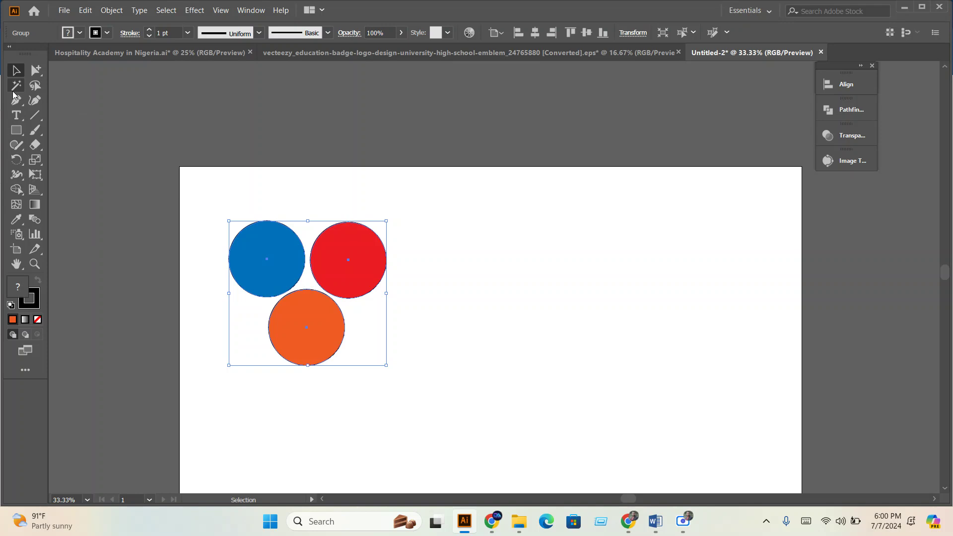
{"action": "left_click_drag", "start_coordinate": [468, 417], "coordinate": [434, 355]}
{"action": "left_click_drag", "start_coordinate": [279, 277], "coordinate": [446, 272]}
{"action": "left_click_drag", "start_coordinate": [445, 272], "coordinate": [637, 264]}
{"action": "left_click_drag", "start_coordinate": [637, 263], "coordinate": [629, 347]}
{"action": "scroll", "coordinate": [365, 411], "scroll_direction": "down", "scroll_amount": 2}
{"action": "left_click_drag", "start_coordinate": [629, 347], "coordinate": [193, 301]}
{"action": "left_click_drag", "start_coordinate": [193, 301], "coordinate": [194, 444]}
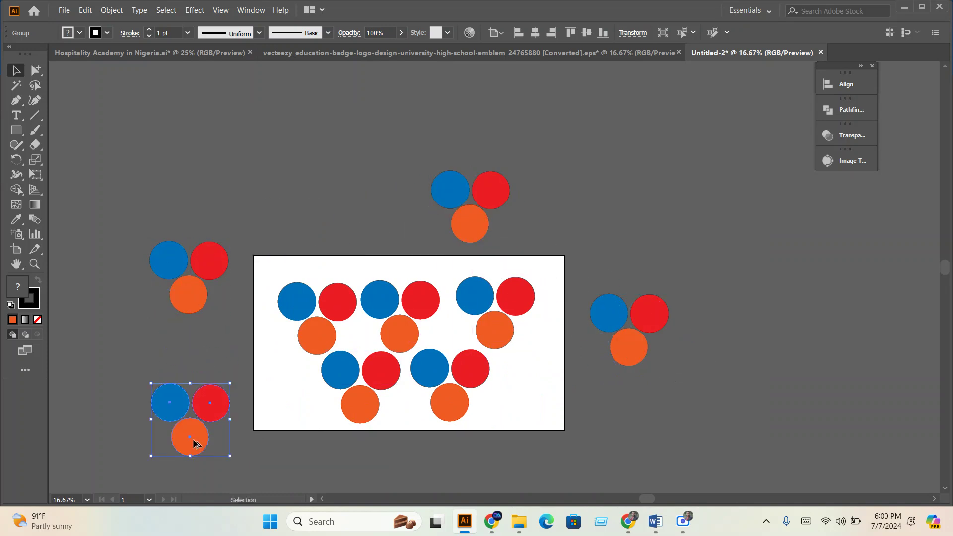
{"action": "scroll", "coordinate": [358, 445], "scroll_direction": "up", "scroll_amount": 1}
{"action": "left_click", "coordinate": [405, 442]}
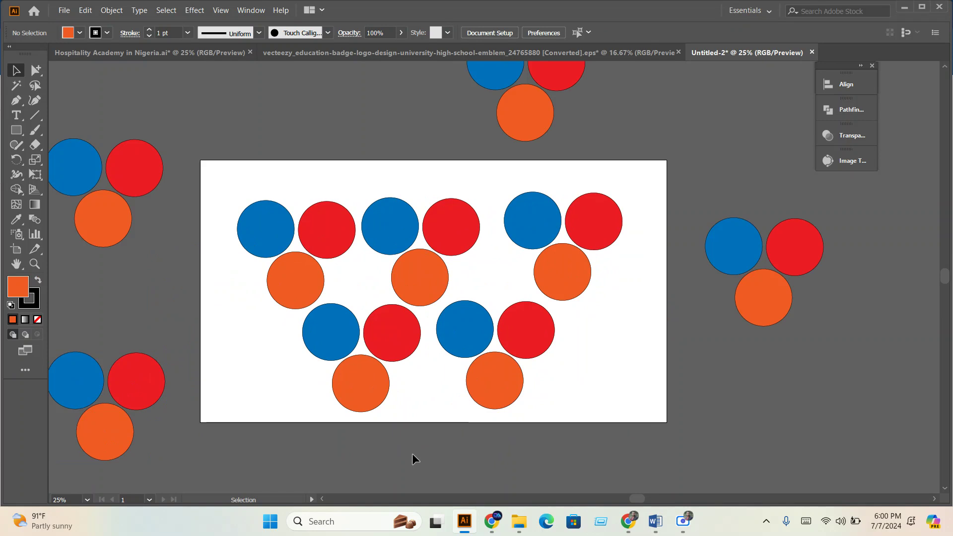
Select all red and orange circles with the Magic Wand, try a light blue fill on them, and undo it
{"action": "left_click", "coordinate": [18, 88]}
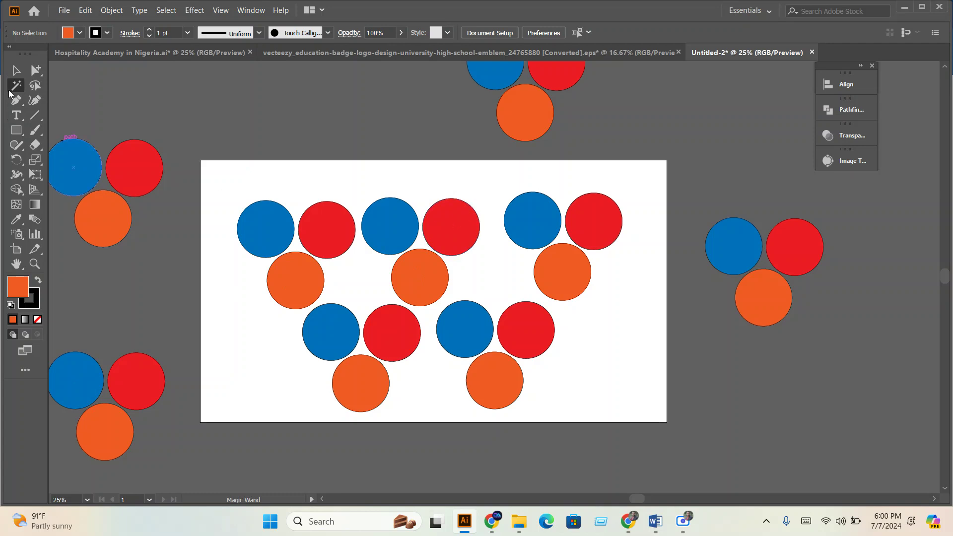
{"action": "left_click", "coordinate": [439, 226]}
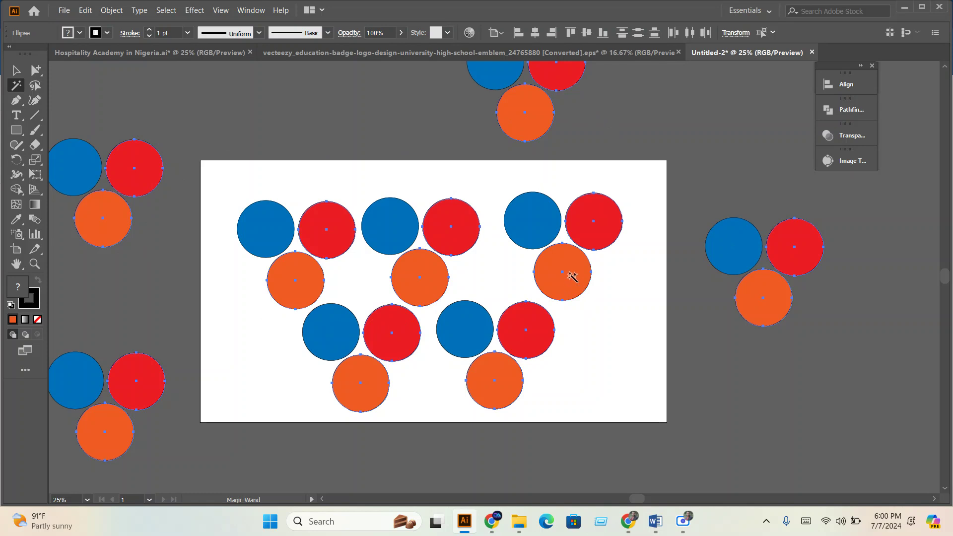
{"action": "scroll", "coordinate": [572, 277], "scroll_direction": "up", "scroll_amount": 2}
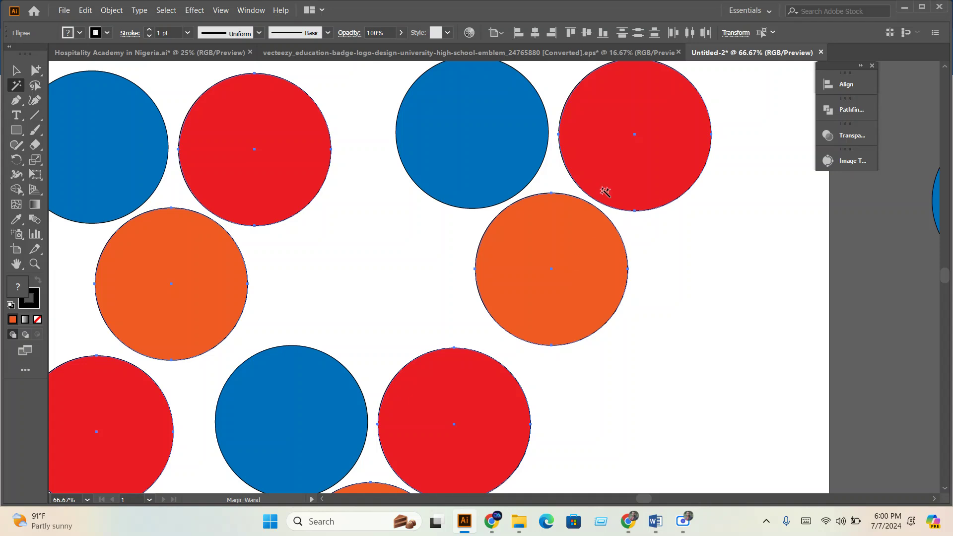
{"action": "left_click", "coordinate": [809, 313]}
{"action": "left_click", "coordinate": [668, 178]}
{"action": "left_click", "coordinate": [80, 33]}
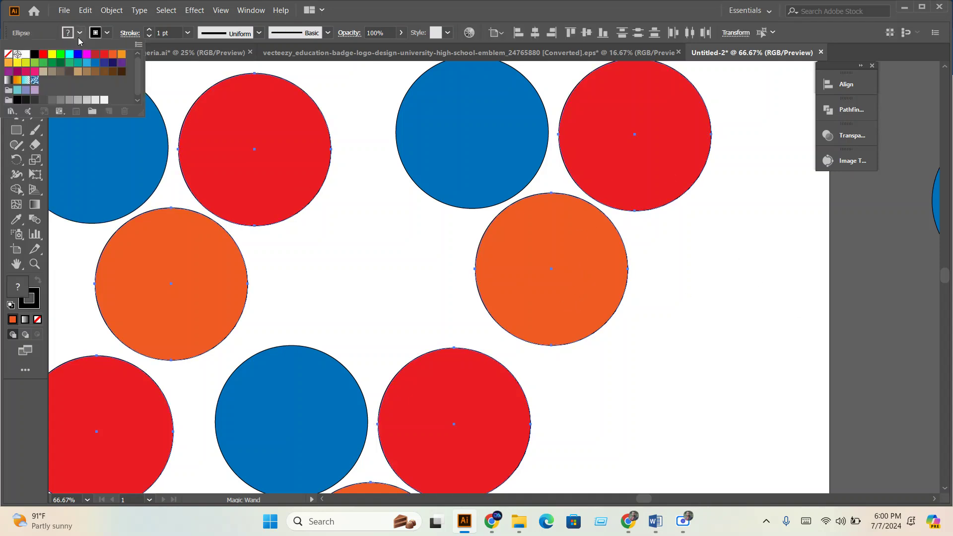
{"action": "left_click", "coordinate": [87, 63]}
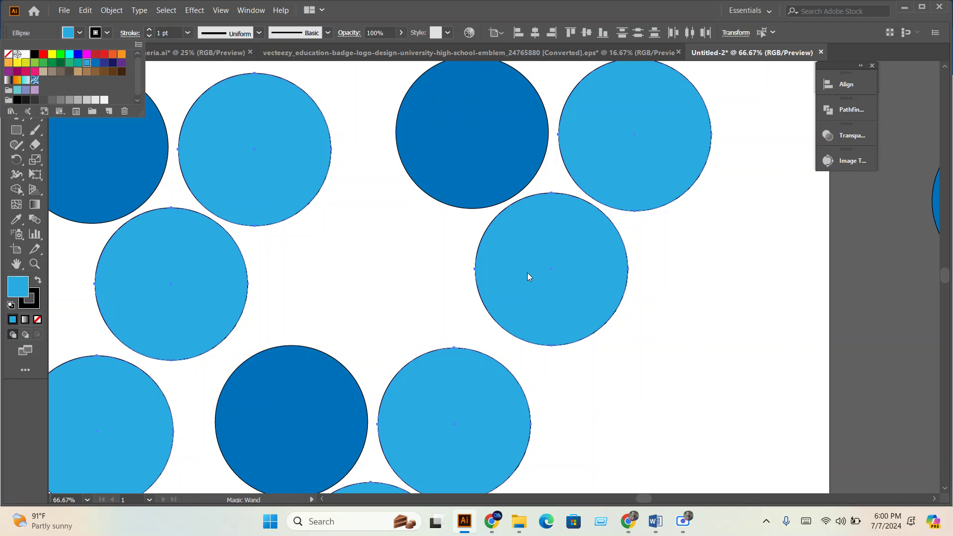
{"action": "key", "text": "Escape"}
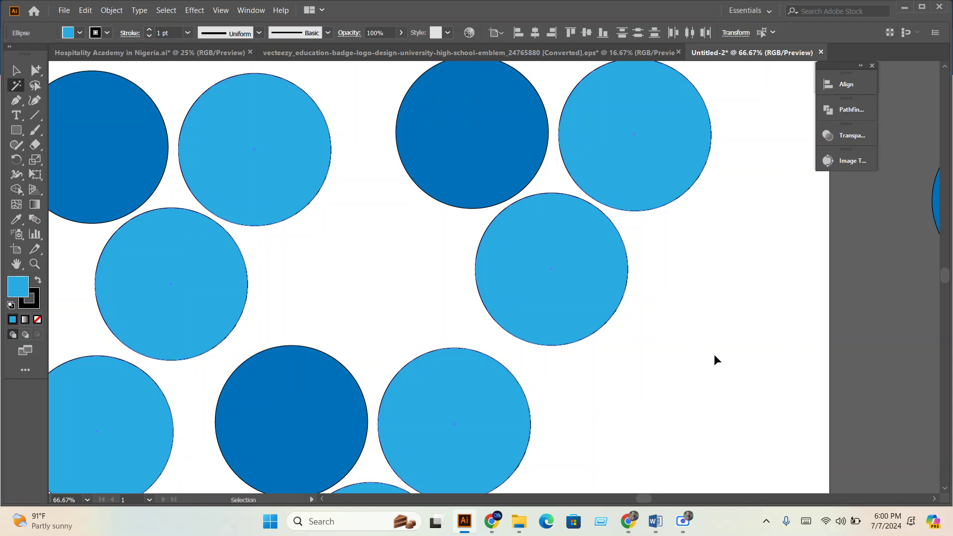
{"action": "key", "text": "ctrl+z"}
{"action": "left_click", "coordinate": [715, 355]}
Select all the blue circles with the Magic Wand and recolour them dark green
{"action": "left_click", "coordinate": [459, 132]}
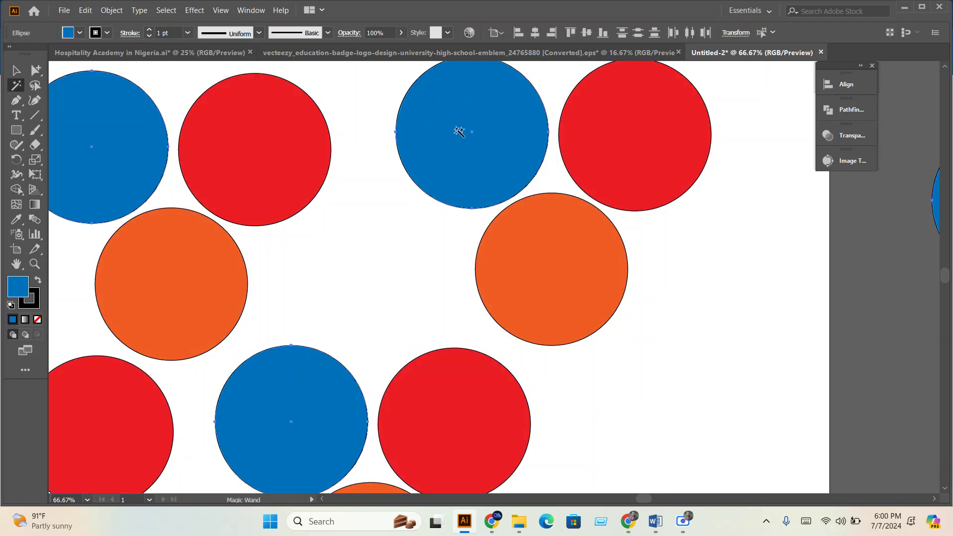
{"action": "scroll", "coordinate": [464, 140], "scroll_direction": "up", "scroll_amount": 1}
{"action": "scroll", "coordinate": [485, 178], "scroll_direction": "down", "scroll_amount": 3}
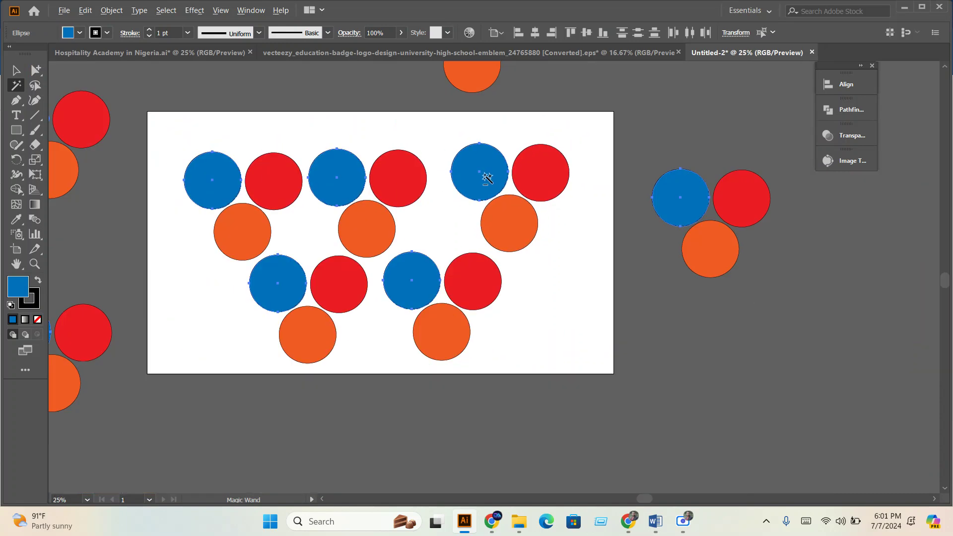
{"action": "scroll", "coordinate": [487, 178], "scroll_direction": "down", "scroll_amount": 1}
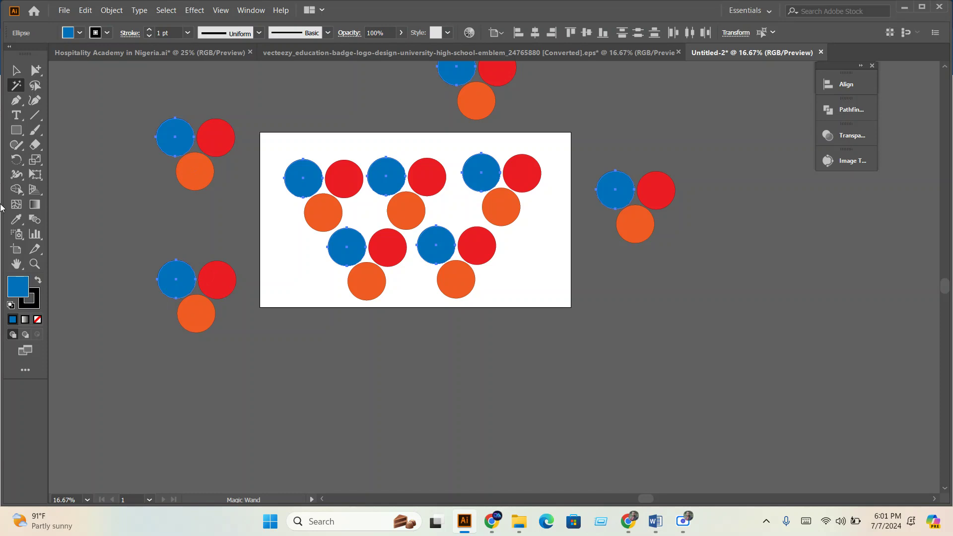
{"action": "left_click", "coordinate": [78, 35]}
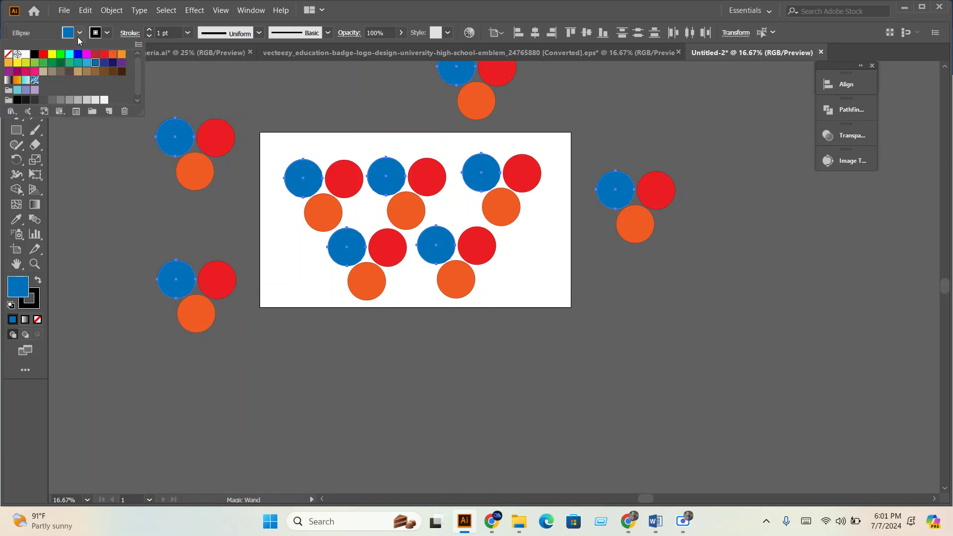
{"action": "left_click", "coordinate": [52, 63]}
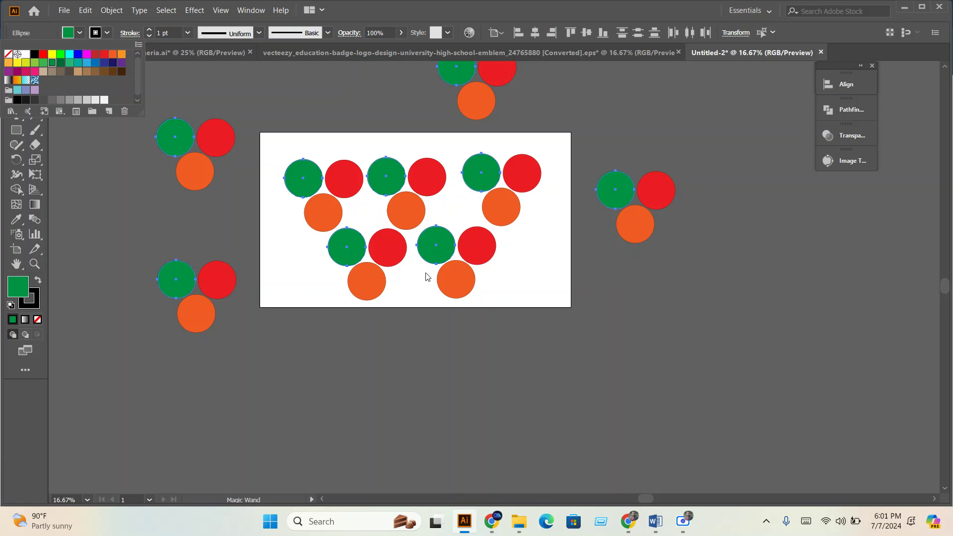
Delete all the selected green circles, undo the deletion, and clear the selection
{"action": "key", "text": "Delete"}
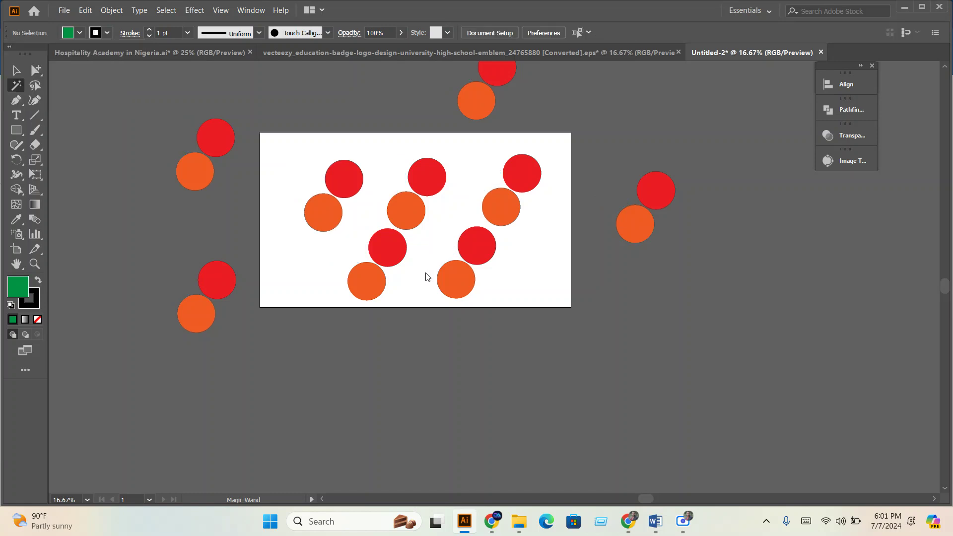
{"action": "key", "text": "ctrl+z"}
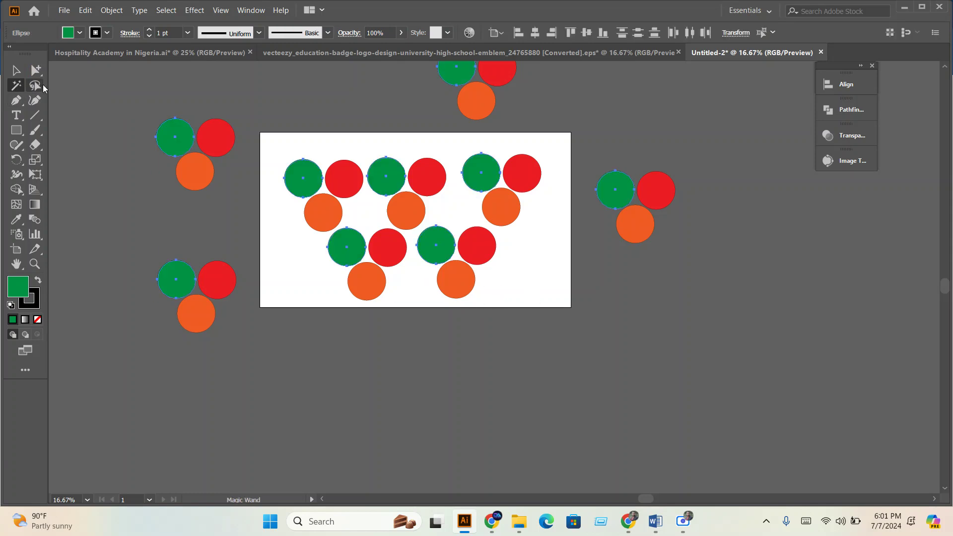
{"action": "left_click", "coordinate": [16, 71]}
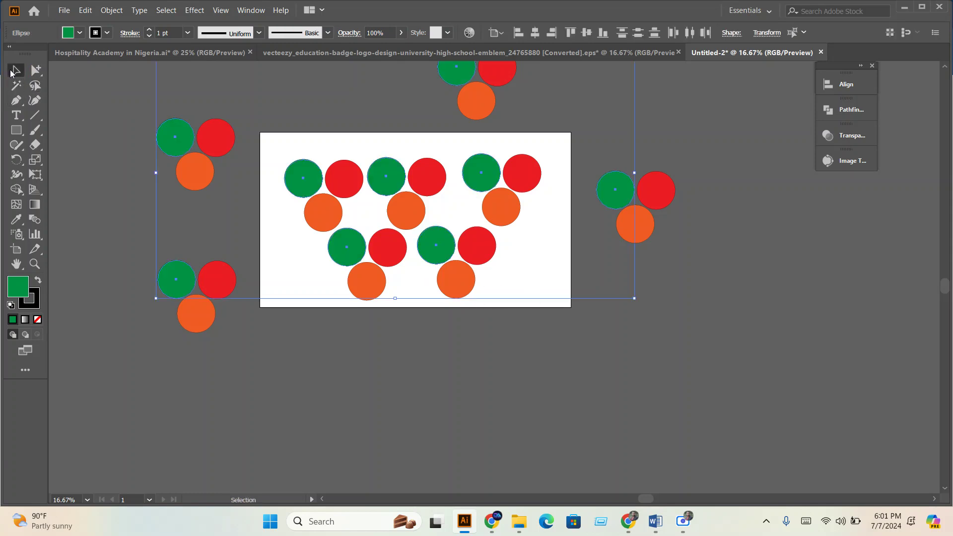
{"action": "left_click", "coordinate": [527, 240]}
{"action": "scroll", "coordinate": [484, 238], "scroll_direction": "up", "scroll_amount": 1}
{"action": "left_click_drag", "start_coordinate": [468, 270], "coordinate": [500, 276]}
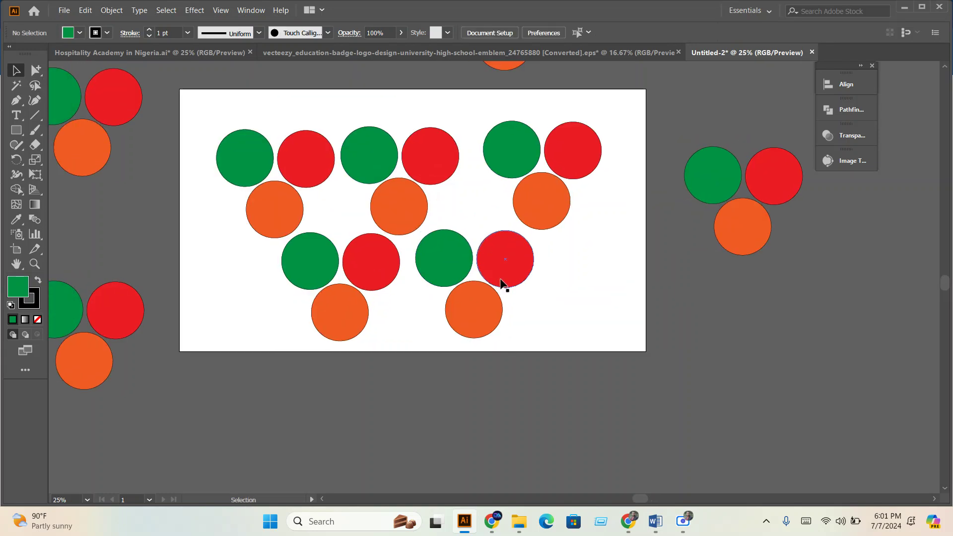
Draw a Lasso selection around the circle groups at the artboard's upper left and clear the selection
{"action": "left_click", "coordinate": [40, 86]}
{"action": "mouse_move", "coordinate": [324, 118]}
{"action": "left_mouse_down"}
{"action": "mouse_move", "coordinate": [255, 112]}
{"action": "mouse_move", "coordinate": [216, 123]}
{"action": "left_mouse_up"}
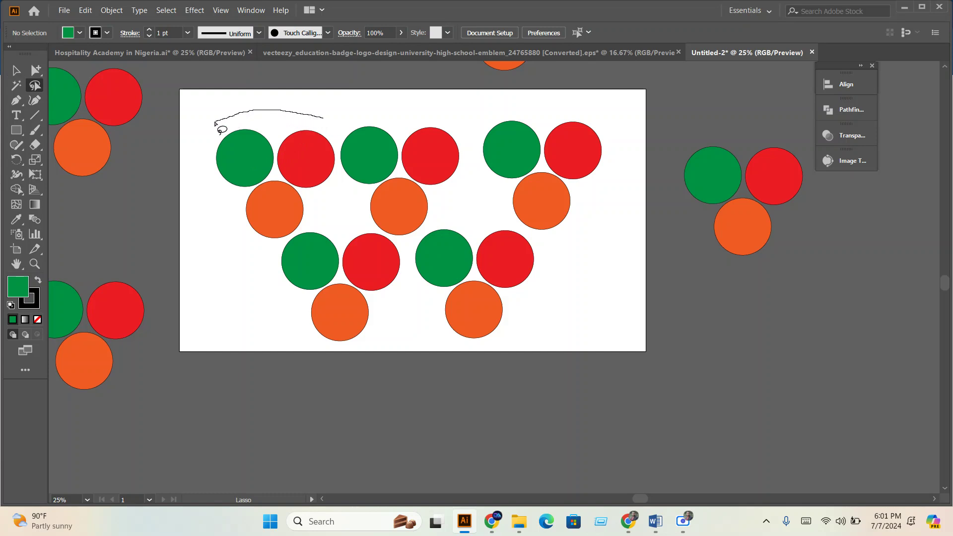
{"action": "mouse_move", "coordinate": [215, 123]}
{"action": "left_mouse_down"}
{"action": "mouse_move", "coordinate": [211, 259]}
{"action": "mouse_move", "coordinate": [263, 324]}
{"action": "mouse_move", "coordinate": [312, 343]}
{"action": "mouse_move", "coordinate": [365, 355]}
{"action": "mouse_move", "coordinate": [390, 324]}
{"action": "mouse_move", "coordinate": [408, 250]}
{"action": "mouse_move", "coordinate": [453, 196]}
{"action": "left_mouse_up"}
{"action": "left_click", "coordinate": [15, 68]}
{"action": "left_click", "coordinate": [604, 306]}
Select all the circle groups, move them together slightly up and to the right, and deselect them
{"action": "key", "text": "ctrl+a"}
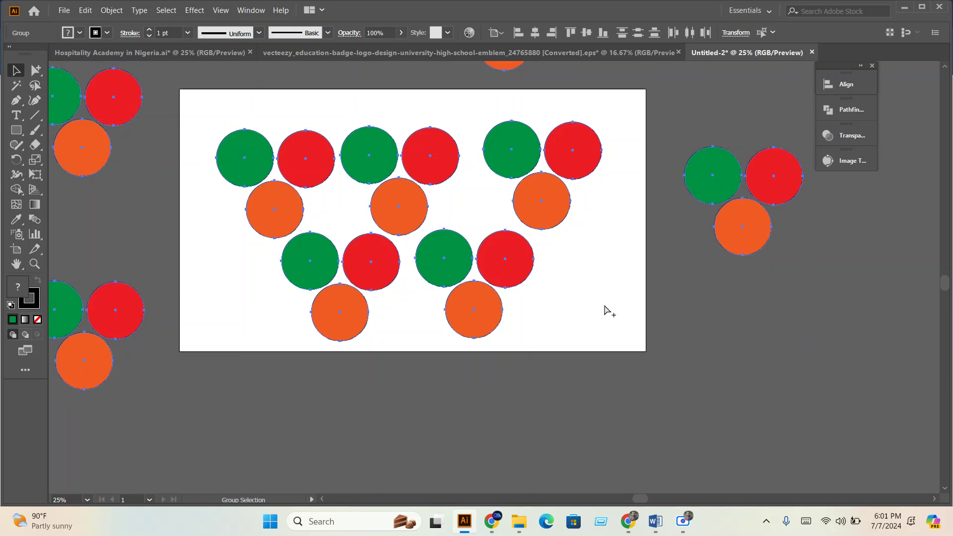
{"action": "left_click", "coordinate": [604, 302]}
{"action": "mouse_move", "coordinate": [477, 286]}
{"action": "left_mouse_down"}
{"action": "mouse_move", "coordinate": [506, 297]}
{"action": "mouse_move", "coordinate": [481, 299]}
{"action": "mouse_move", "coordinate": [494, 298]}
{"action": "mouse_move", "coordinate": [482, 282]}
{"action": "left_mouse_up"}
{"action": "left_click", "coordinate": [640, 337]}
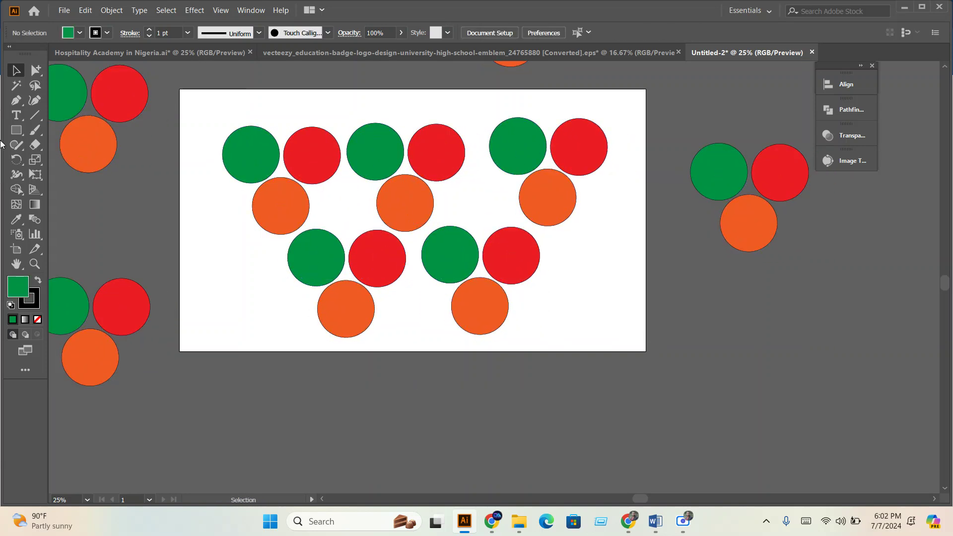
Lasso-select the two upper-left circle groups together with the lower-left group on the artboard
{"action": "left_click", "coordinate": [35, 85]}
{"action": "mouse_move", "coordinate": [371, 102]}
{"action": "left_mouse_down"}
{"action": "mouse_move", "coordinate": [314, 101]}
{"action": "mouse_move", "coordinate": [229, 124]}
{"action": "mouse_move", "coordinate": [227, 229]}
{"action": "mouse_move", "coordinate": [268, 307]}
{"action": "mouse_move", "coordinate": [314, 364]}
{"action": "mouse_move", "coordinate": [379, 338]}
{"action": "mouse_move", "coordinate": [407, 296]}
{"action": "mouse_move", "coordinate": [417, 242]}
{"action": "mouse_move", "coordinate": [454, 197]}
{"action": "mouse_move", "coordinate": [466, 160]}
{"action": "mouse_move", "coordinate": [467, 131]}
{"action": "mouse_move", "coordinate": [434, 100]}
{"action": "mouse_move", "coordinate": [371, 105]}
{"action": "left_mouse_up"}
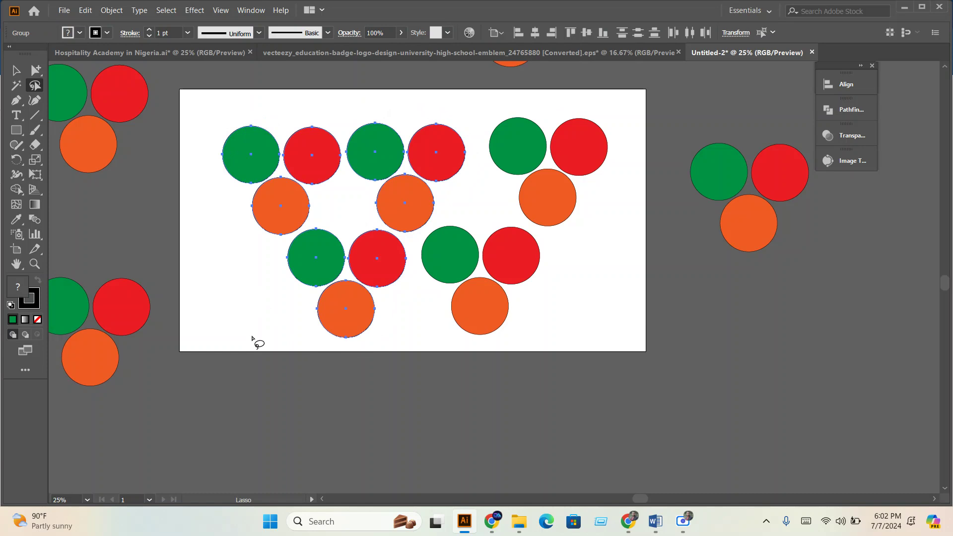
Fill the three lasso-selected circle groups with magenta and deselect them
{"action": "left_click", "coordinate": [79, 33]}
{"action": "left_click", "coordinate": [87, 54]}
{"action": "left_click", "coordinate": [15, 71]}
{"action": "left_click", "coordinate": [135, 246]}
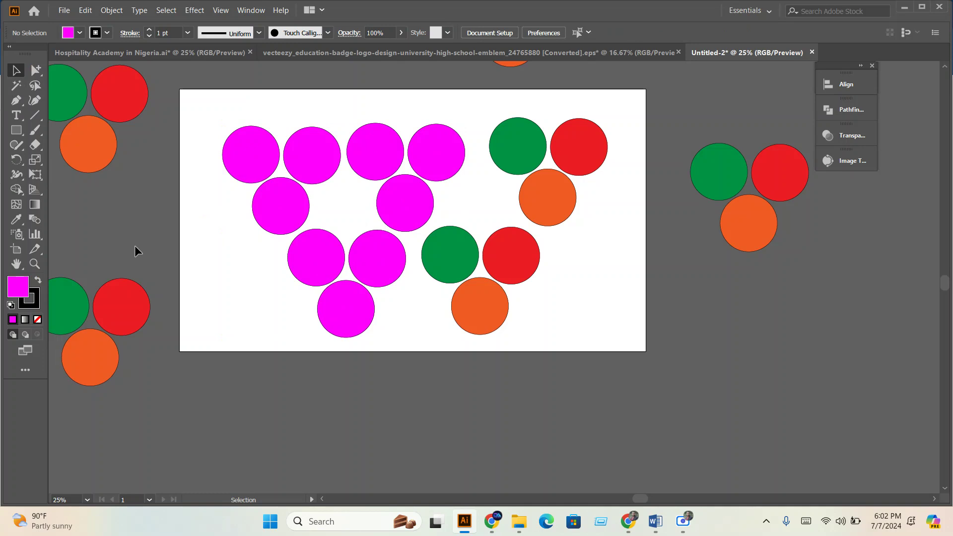
Lasso-select the red and orange circles of the two unrecoloured groups on the artboard, leaving their green circles out
{"action": "scroll", "coordinate": [489, 332], "scroll_direction": "up", "scroll_amount": 1}
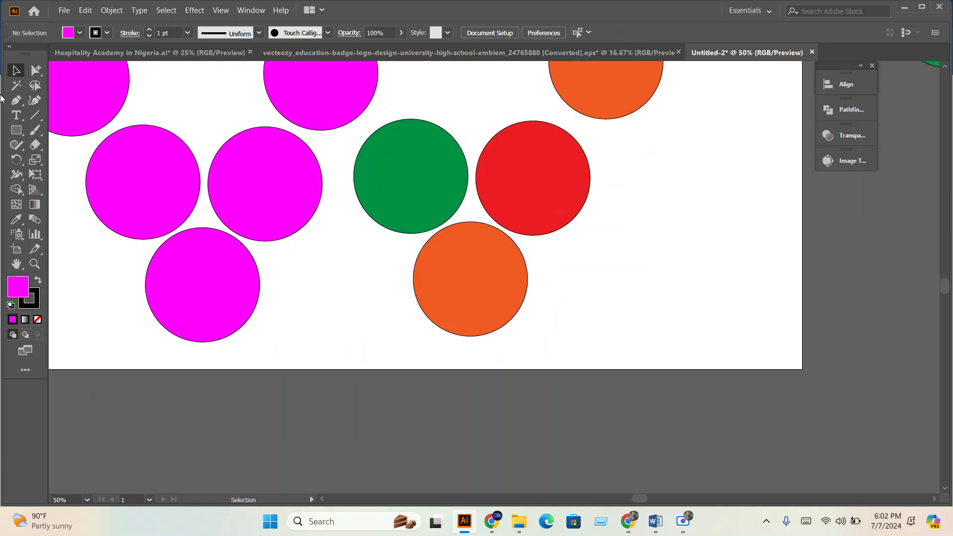
{"action": "left_click", "coordinate": [35, 85]}
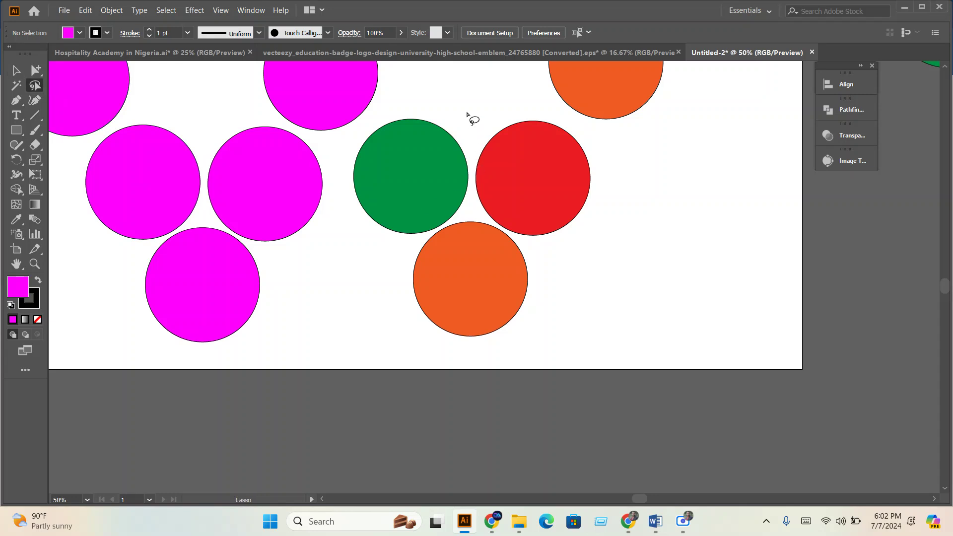
{"action": "mouse_move", "coordinate": [478, 107]}
{"action": "left_mouse_down"}
{"action": "mouse_move", "coordinate": [466, 202]}
{"action": "mouse_move", "coordinate": [408, 250]}
{"action": "mouse_move", "coordinate": [377, 295]}
{"action": "mouse_move", "coordinate": [408, 359]}
{"action": "mouse_move", "coordinate": [602, 325]}
{"action": "mouse_move", "coordinate": [690, 209]}
{"action": "mouse_move", "coordinate": [701, 146]}
{"action": "mouse_move", "coordinate": [695, 66]}
{"action": "mouse_move", "coordinate": [656, 70]}
{"action": "mouse_move", "coordinate": [613, 106]}
{"action": "mouse_move", "coordinate": [522, 137]}
{"action": "mouse_move", "coordinate": [480, 215]}
{"action": "left_mouse_up"}
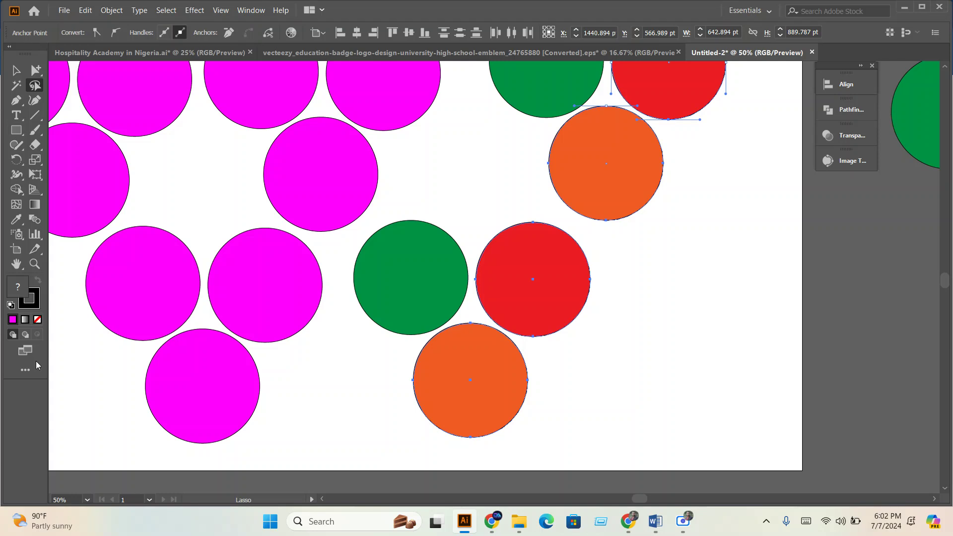
{"action": "double_click", "coordinate": [20, 302]}
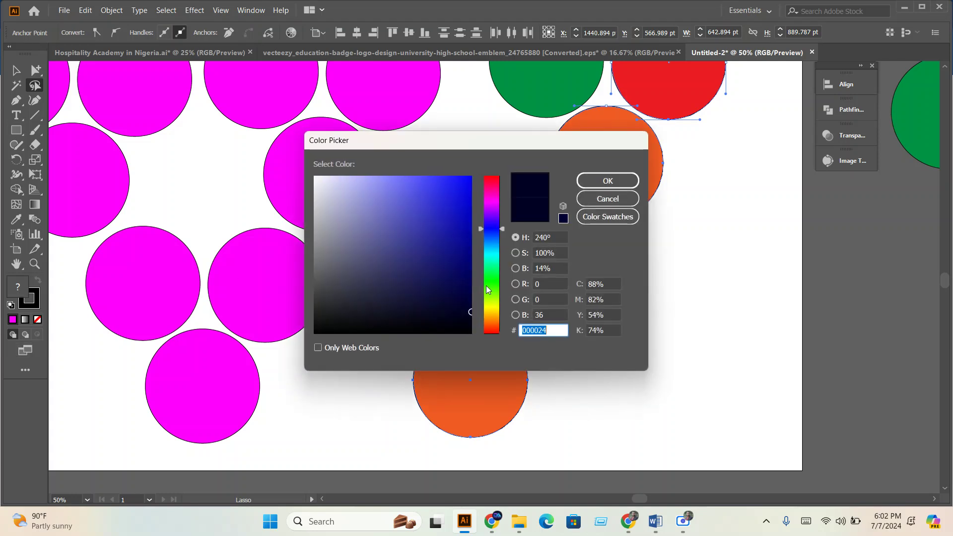
{"action": "left_click", "coordinate": [490, 301]}
{"action": "left_click", "coordinate": [470, 192]}
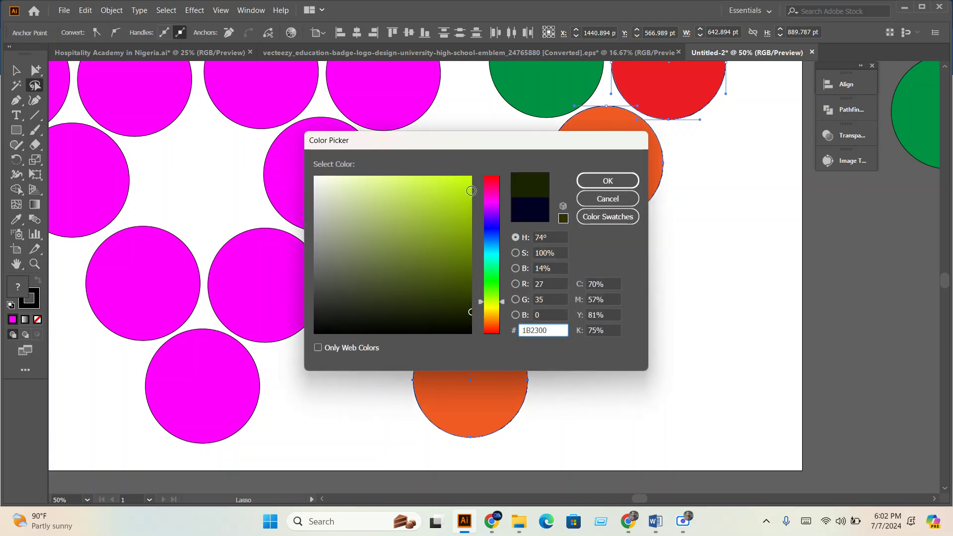
{"action": "left_click", "coordinate": [598, 189]}
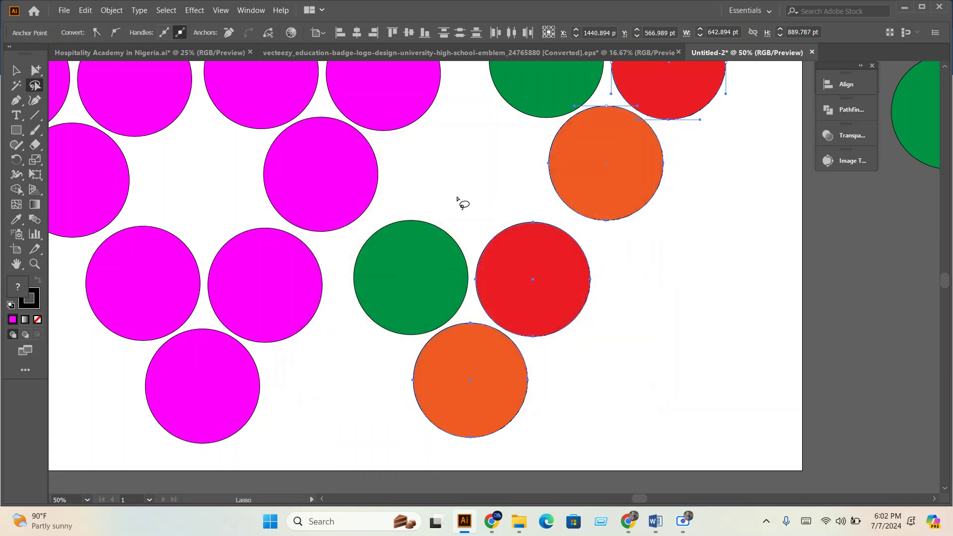
Set the fill of the selected red and orange circles to yellow F7C90D
{"action": "double_click", "coordinate": [18, 289]}
{"action": "left_click_drag", "start_coordinate": [493, 209], "coordinate": [495, 316]}
{"action": "left_click", "coordinate": [464, 180]}
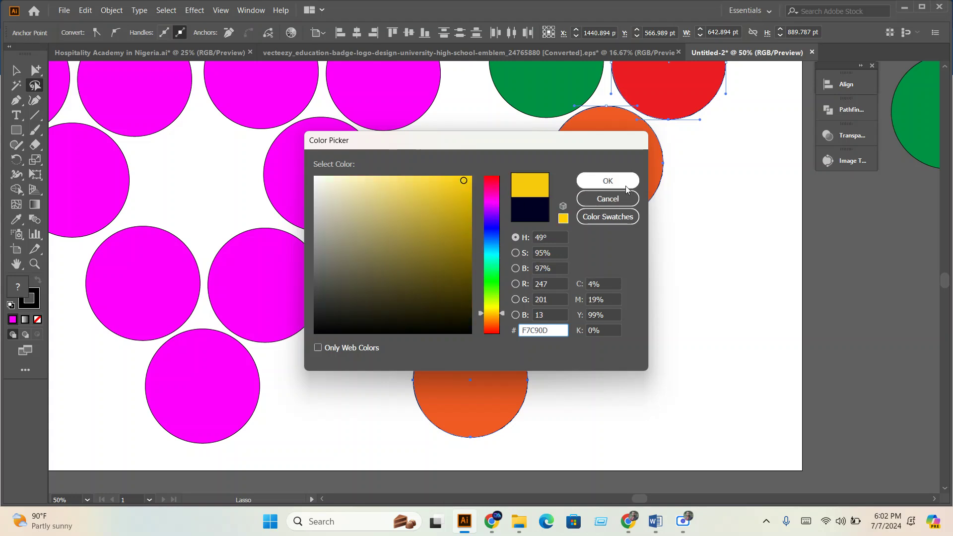
{"action": "left_click", "coordinate": [608, 181]}
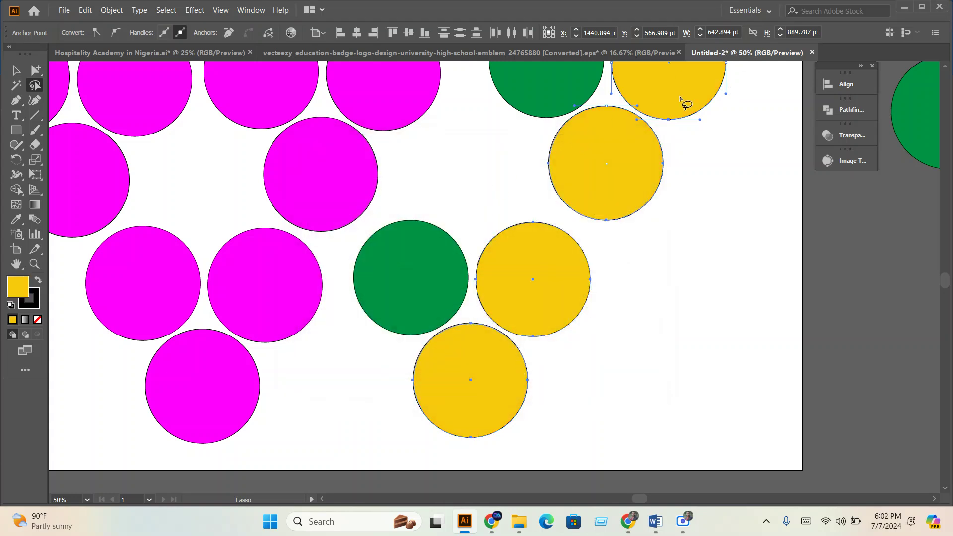
{"action": "scroll", "coordinate": [761, 224], "scroll_direction": "down", "scroll_amount": 3}
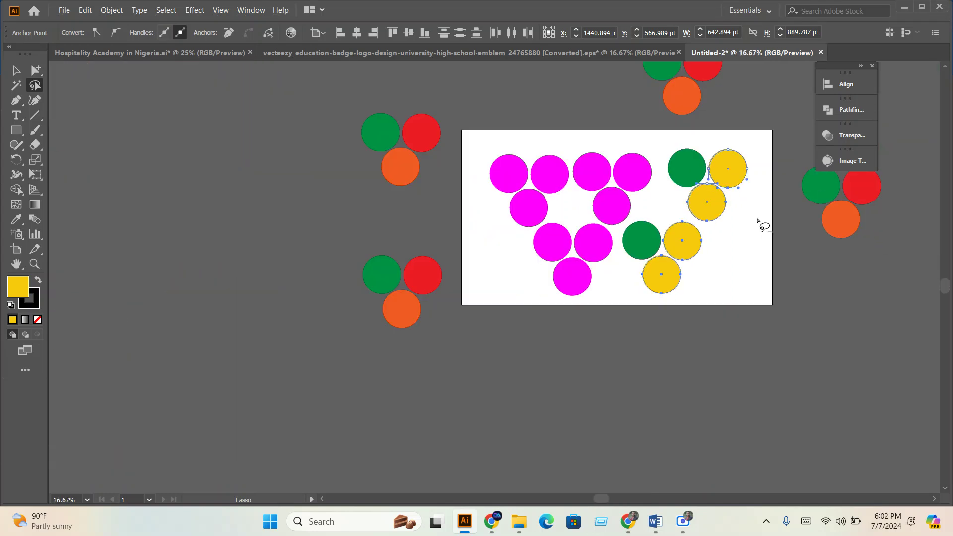
{"action": "scroll", "coordinate": [759, 222], "scroll_direction": "up", "scroll_amount": 1}
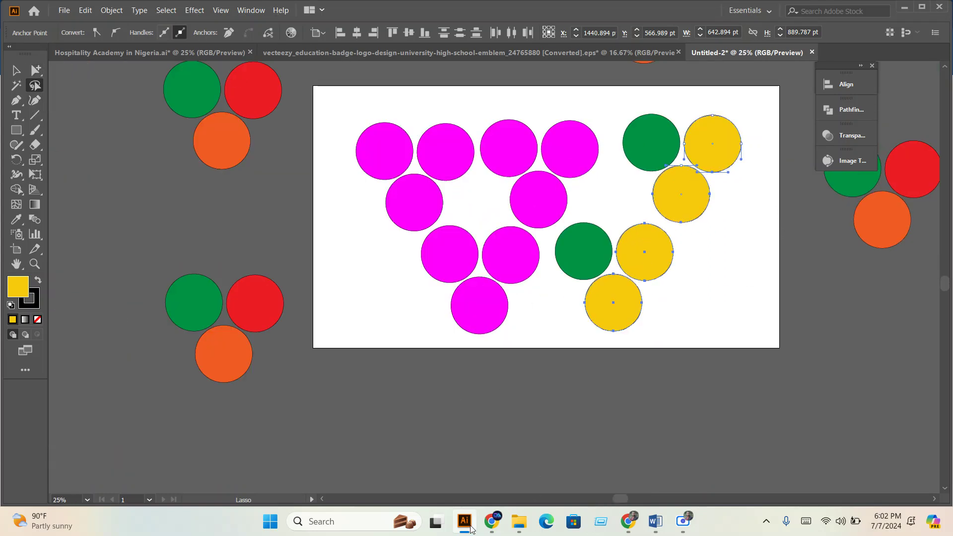
Check the Day 02 topics in the Word class module, return to Illustrator, and delete all the circles in the document
{"action": "left_click", "coordinate": [655, 521]}
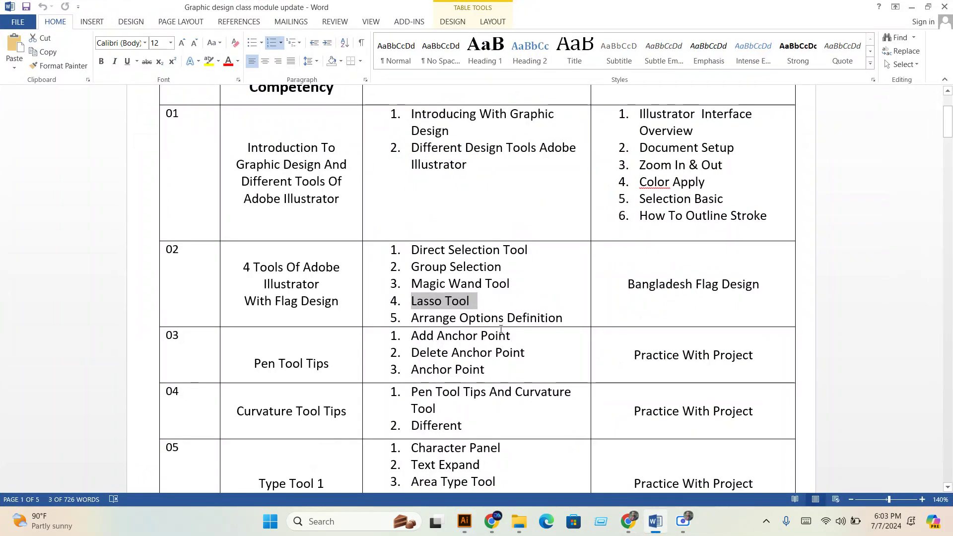
{"action": "left_click", "coordinate": [912, 7]}
{"action": "left_click", "coordinate": [17, 73]}
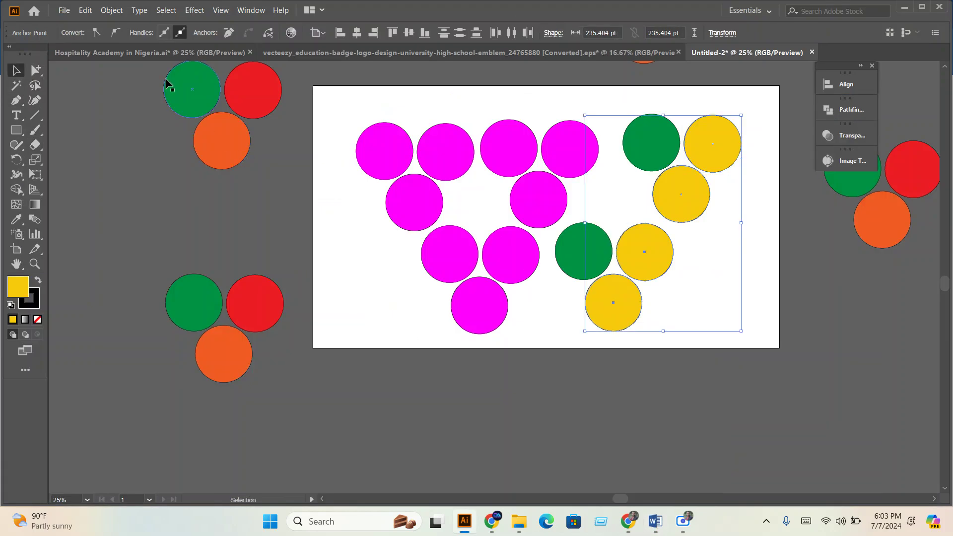
{"action": "key", "text": "ctrl+a"}
{"action": "scroll", "coordinate": [844, 421], "scroll_direction": "right", "scroll_amount": 1}
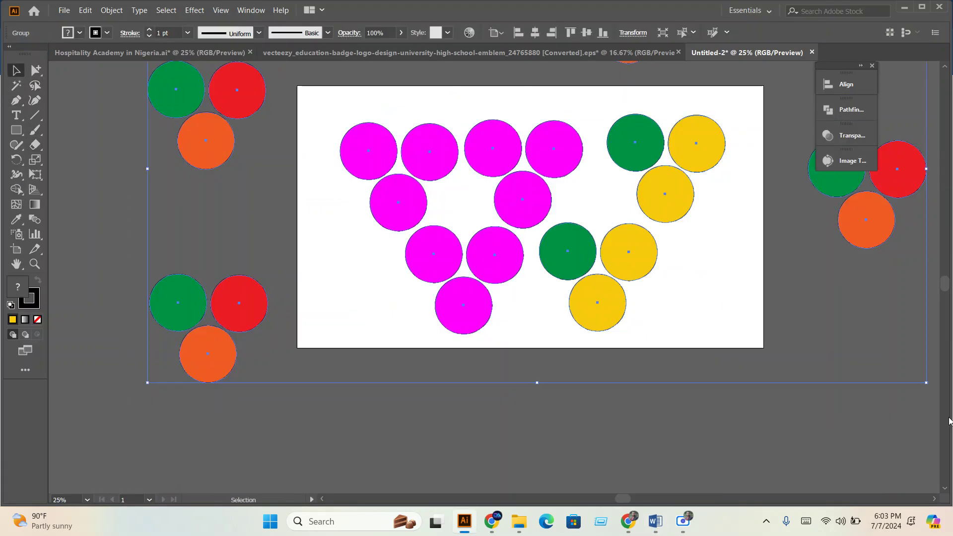
{"action": "key", "text": "Delete"}
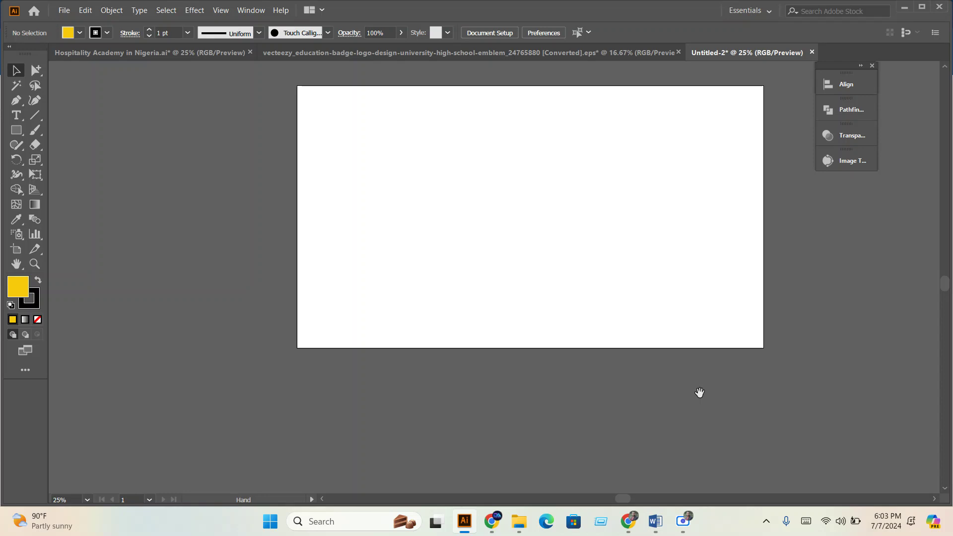
Draw a horizontal rectangle about twice as wide as it is tall on the empty artboard and move it slightly up and left
{"action": "left_click_drag", "start_coordinate": [700, 393], "coordinate": [618, 424]}
{"action": "scroll", "coordinate": [524, 351], "scroll_direction": "up", "scroll_amount": 1}
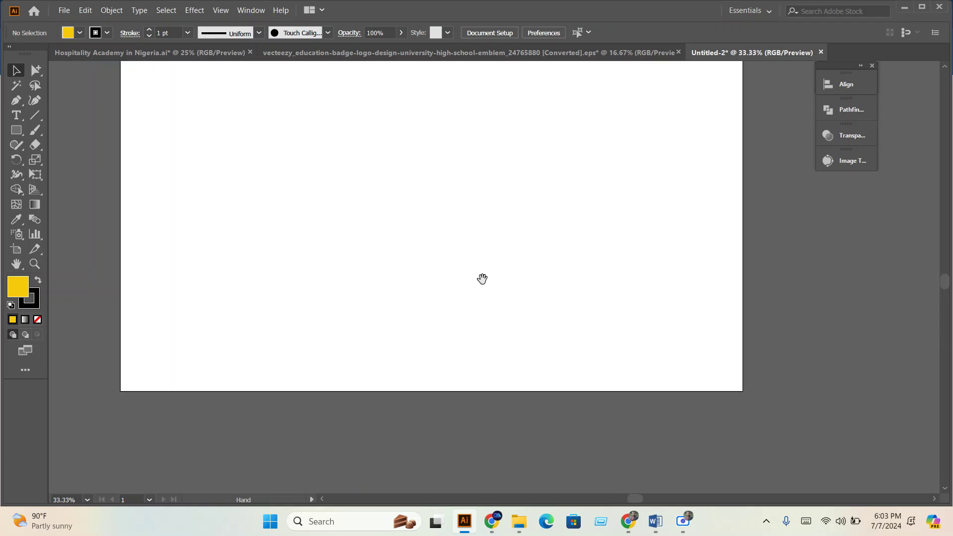
{"action": "left_click_drag", "start_coordinate": [482, 278], "coordinate": [469, 302]}
{"action": "scroll", "coordinate": [449, 272], "scroll_direction": "up", "scroll_amount": 1}
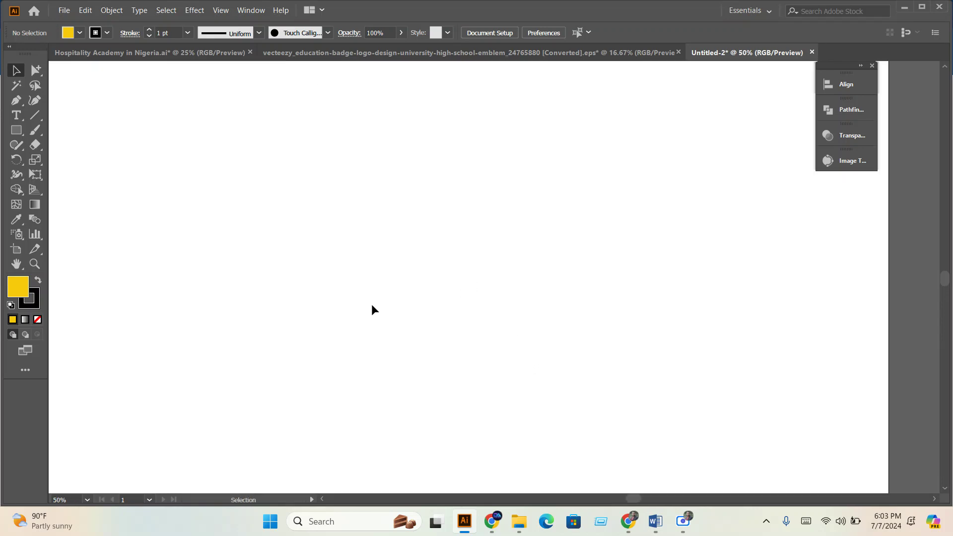
{"action": "left_click", "coordinate": [17, 130]}
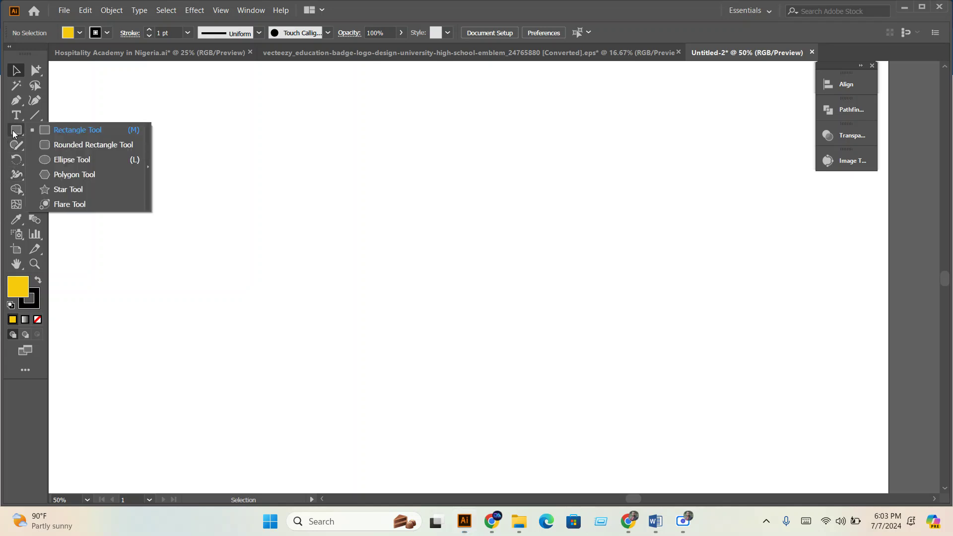
{"action": "left_click", "coordinate": [46, 128]}
{"action": "left_click_drag", "start_coordinate": [289, 157], "coordinate": [607, 317]}
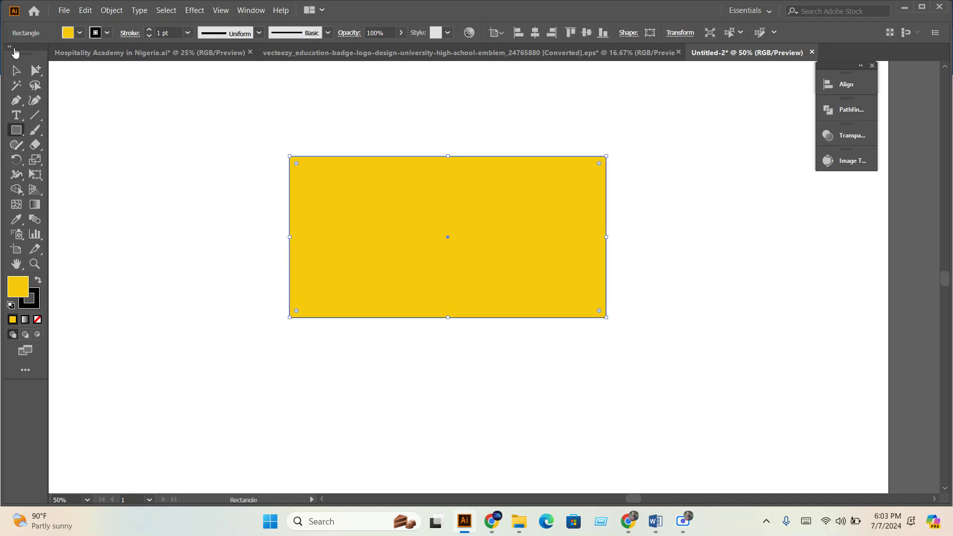
{"action": "left_click", "coordinate": [15, 73]}
{"action": "left_click_drag", "start_coordinate": [391, 257], "coordinate": [397, 233]}
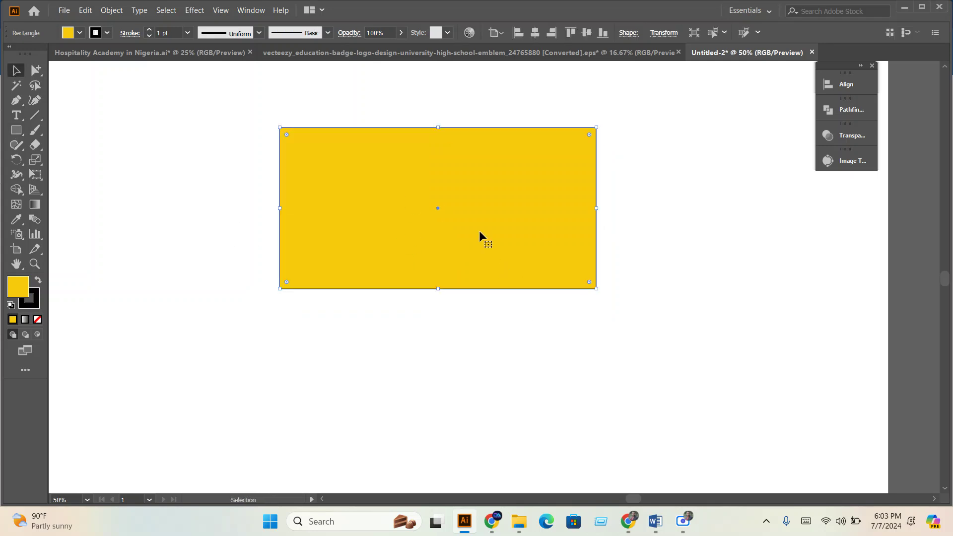
Remove the rectangle's stroke, fill it with the lighter green swatch, and deselect it
{"action": "left_click", "coordinate": [108, 32]}
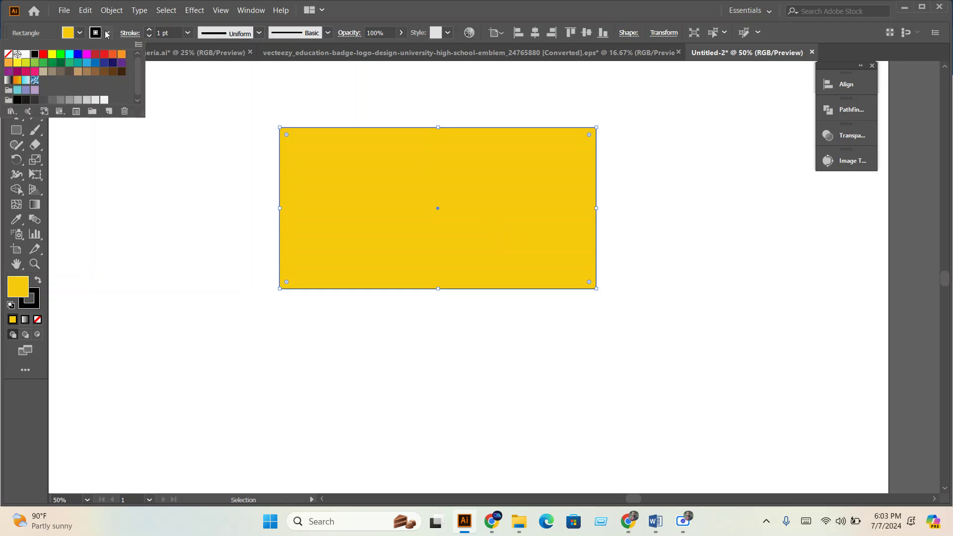
{"action": "left_click", "coordinate": [8, 54]}
{"action": "left_click", "coordinate": [79, 33]}
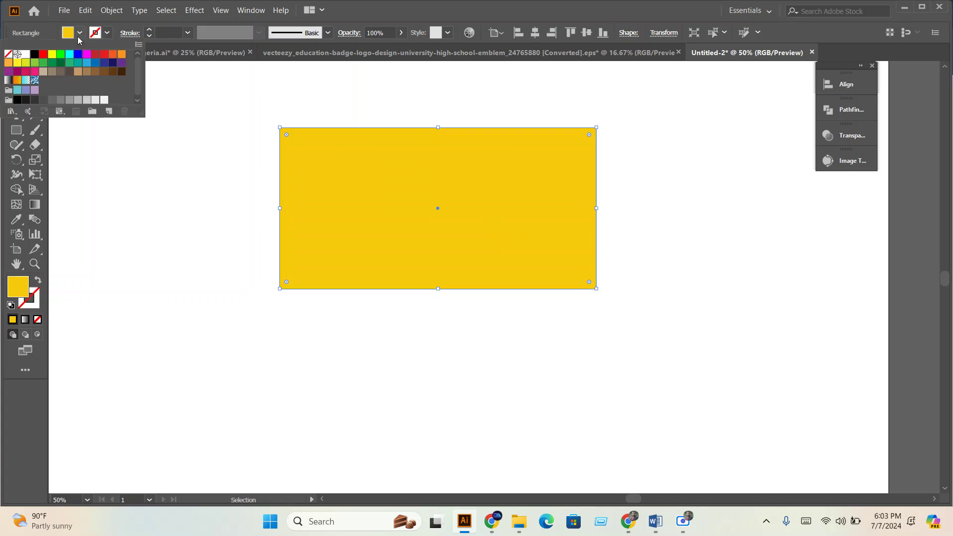
{"action": "left_click", "coordinate": [57, 65]}
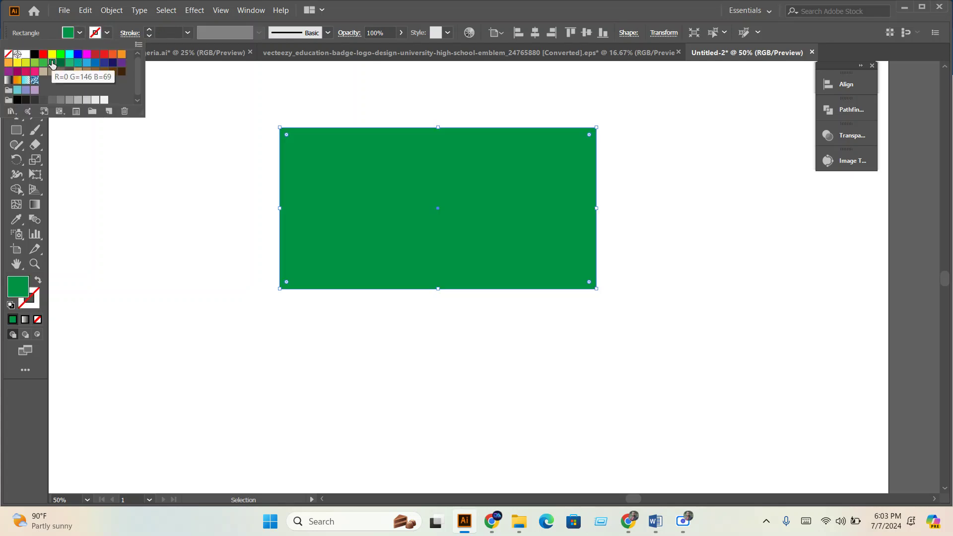
{"action": "left_click", "coordinate": [44, 62]}
{"action": "left_click", "coordinate": [152, 251]}
{"action": "left_click", "coordinate": [152, 250]}
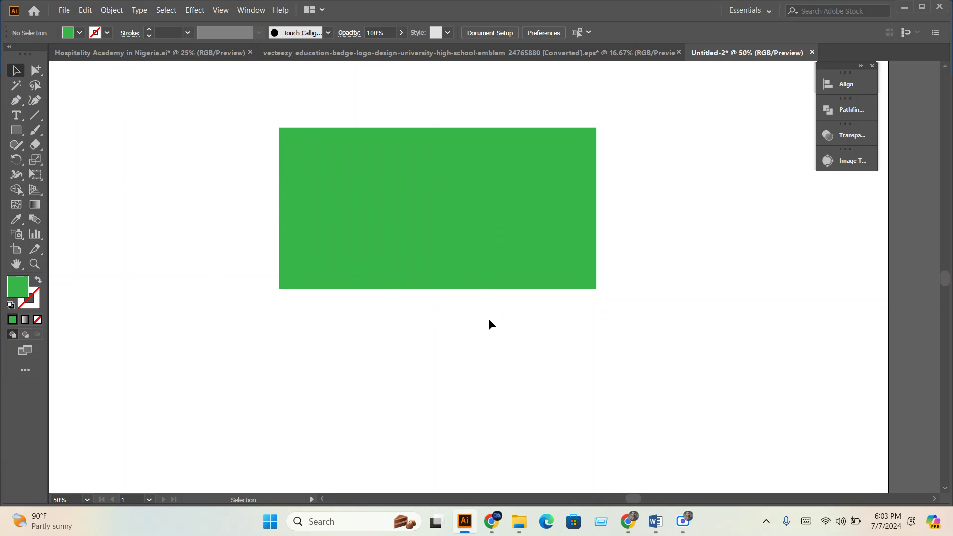
Draw a circle to the right of the green rectangle, slightly smaller than its height, and fill it with dark red
{"action": "left_click", "coordinate": [17, 130]}
{"action": "left_click", "coordinate": [57, 159]}
{"action": "left_click_drag", "start_coordinate": [726, 241], "coordinate": [789, 304]}
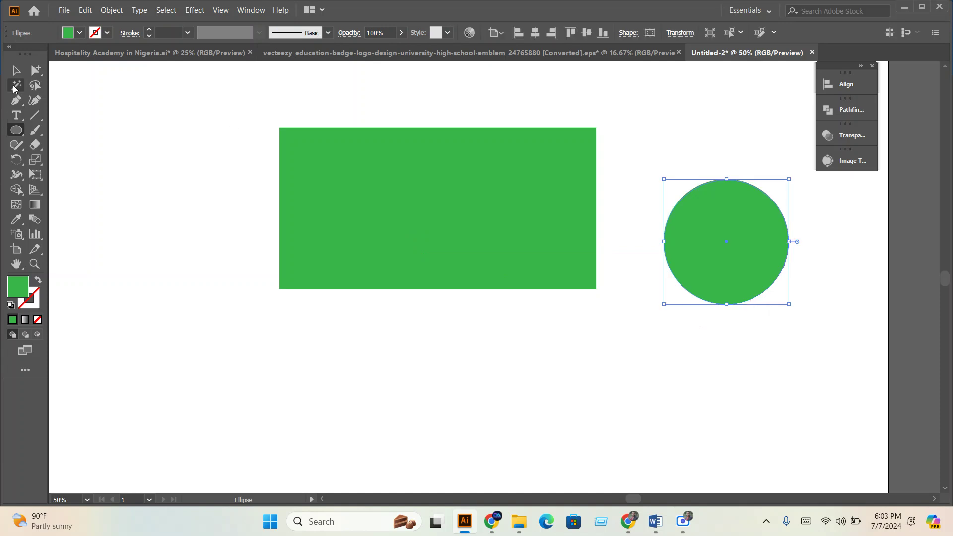
{"action": "left_click", "coordinate": [17, 70]}
{"action": "left_click", "coordinate": [80, 32]}
{"action": "left_click", "coordinate": [97, 56]}
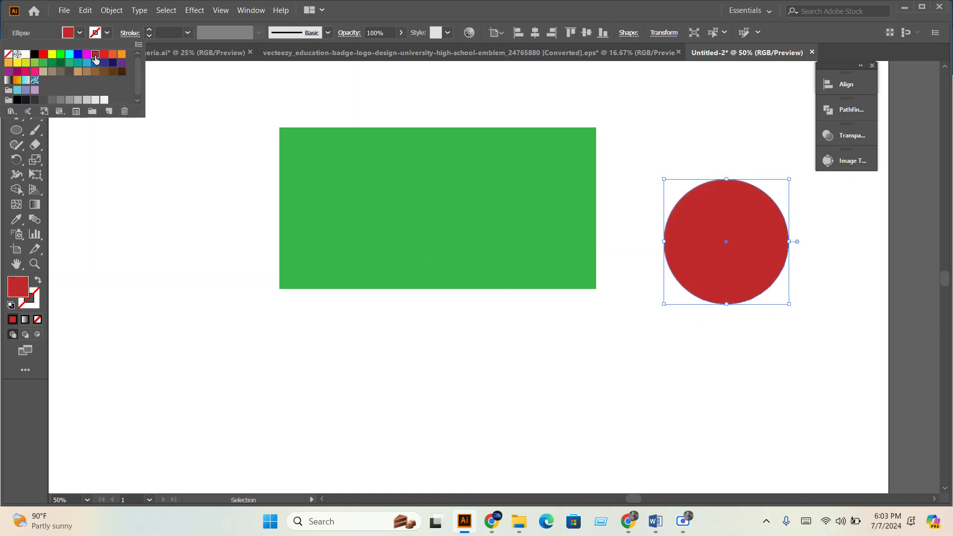
Move the red circle onto the middle of the green rectangle and deselect it
{"action": "left_click", "coordinate": [740, 270]}
{"action": "left_click_drag", "start_coordinate": [740, 270], "coordinate": [464, 221]}
{"action": "left_click", "coordinate": [498, 303]}
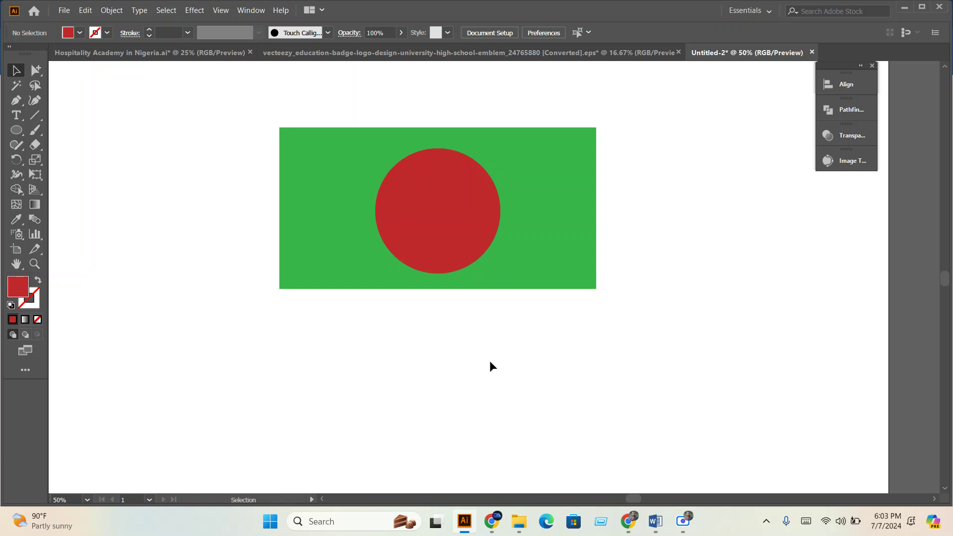
Draw a thin vertical rectangle as a flagpole from the flag's upper-left corner to well below the flag
{"action": "left_click_drag", "start_coordinate": [10, 136], "coordinate": [49, 130]}
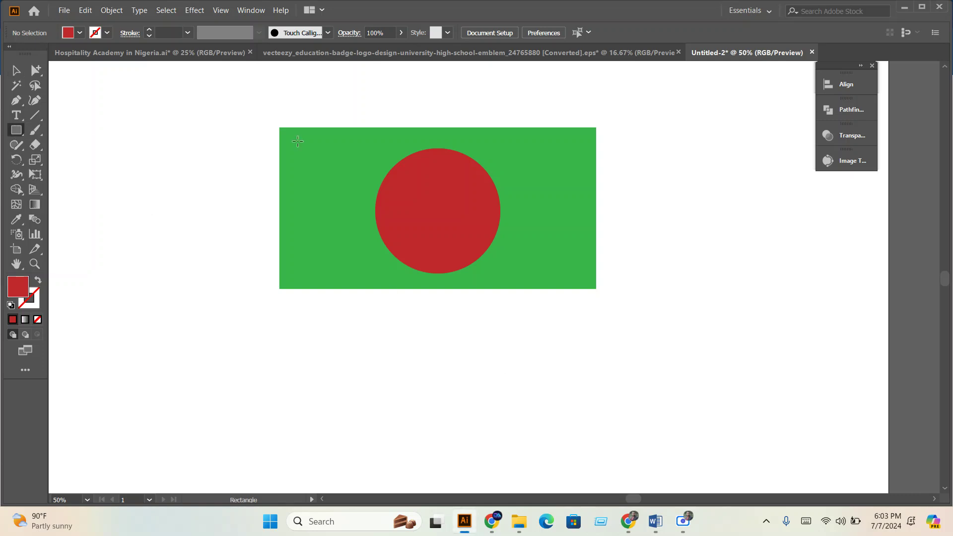
{"action": "left_click_drag", "start_coordinate": [279, 127], "coordinate": [265, 475]}
{"action": "scroll", "coordinate": [282, 383], "scroll_direction": "down", "scroll_amount": 1}
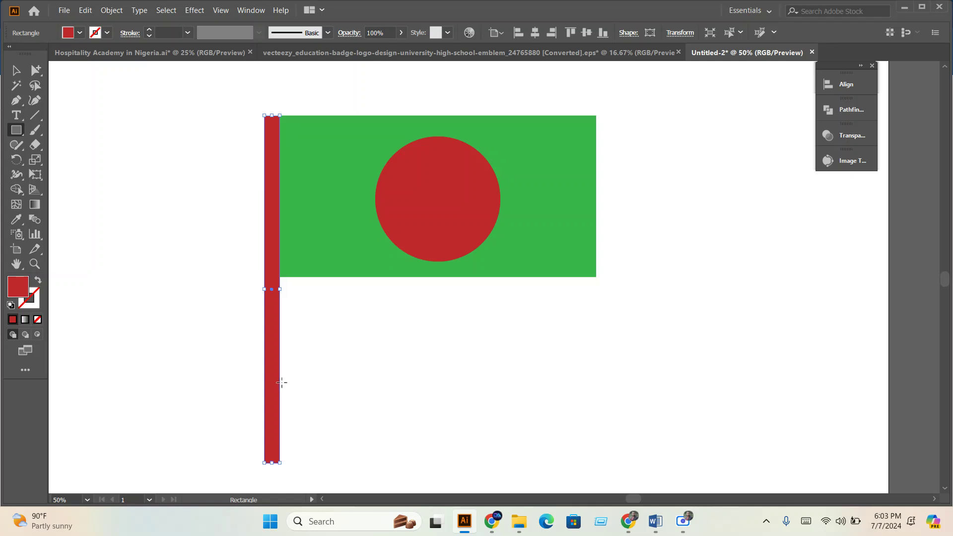
Fill the flagpole with a dark grey swatch and deselect it
{"action": "left_click", "coordinate": [80, 33]}
{"action": "left_click", "coordinate": [70, 62]}
{"action": "left_click", "coordinate": [24, 100]}
{"action": "left_click", "coordinate": [34, 100]}
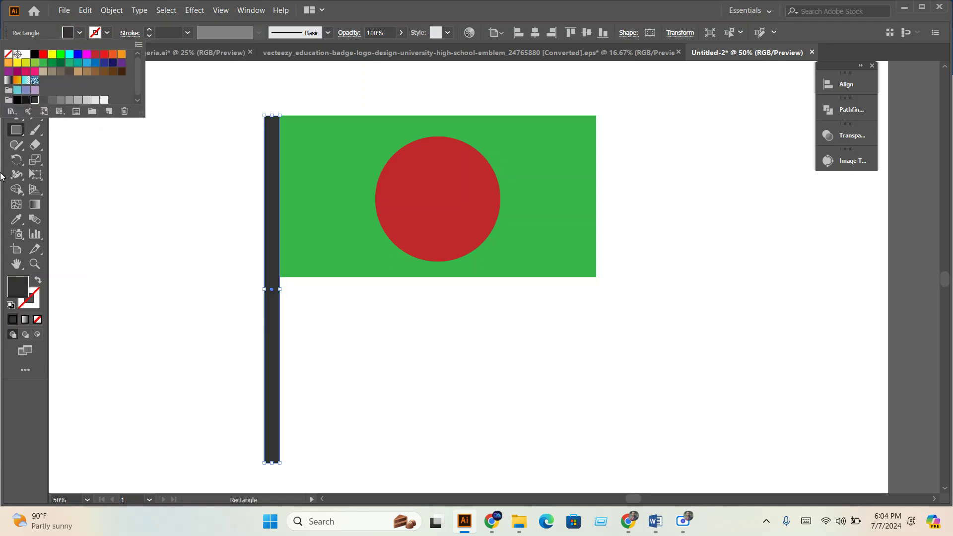
{"action": "left_click", "coordinate": [16, 70]}
{"action": "left_click", "coordinate": [151, 216]}
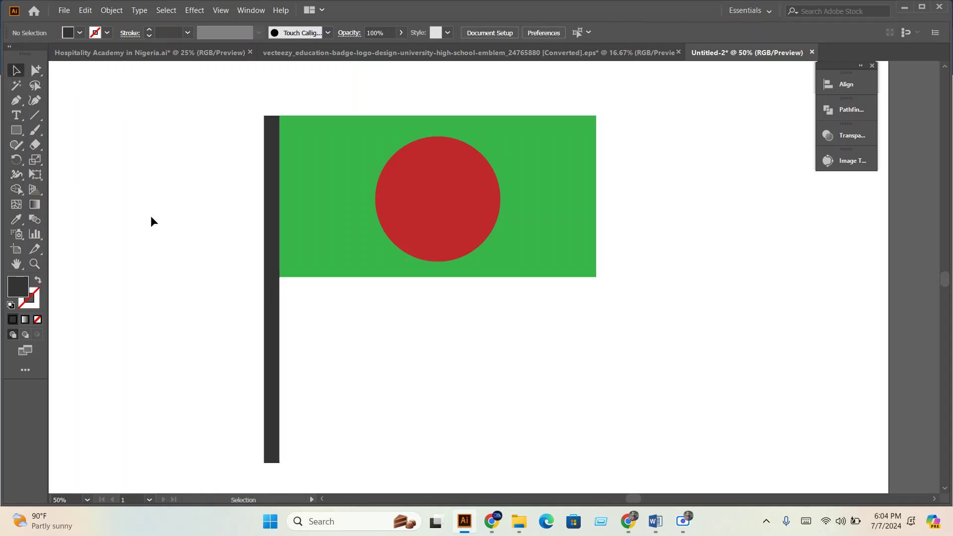
Select the flagpole, try a mid-grey fill, settle on the light orange swatch, and deselect it
{"action": "left_click_drag", "start_coordinate": [358, 329], "coordinate": [226, 350]}
{"action": "left_click", "coordinate": [80, 33]}
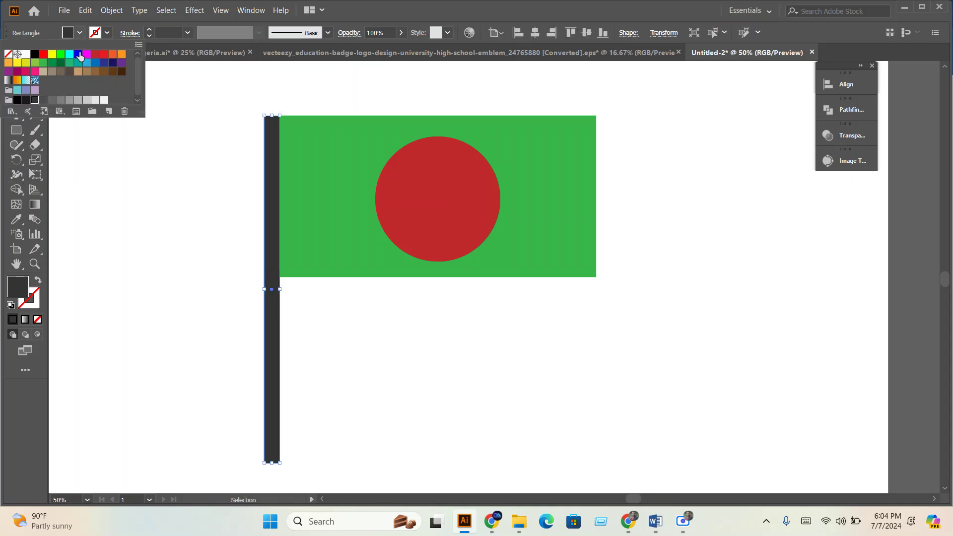
{"action": "left_click", "coordinate": [61, 101]}
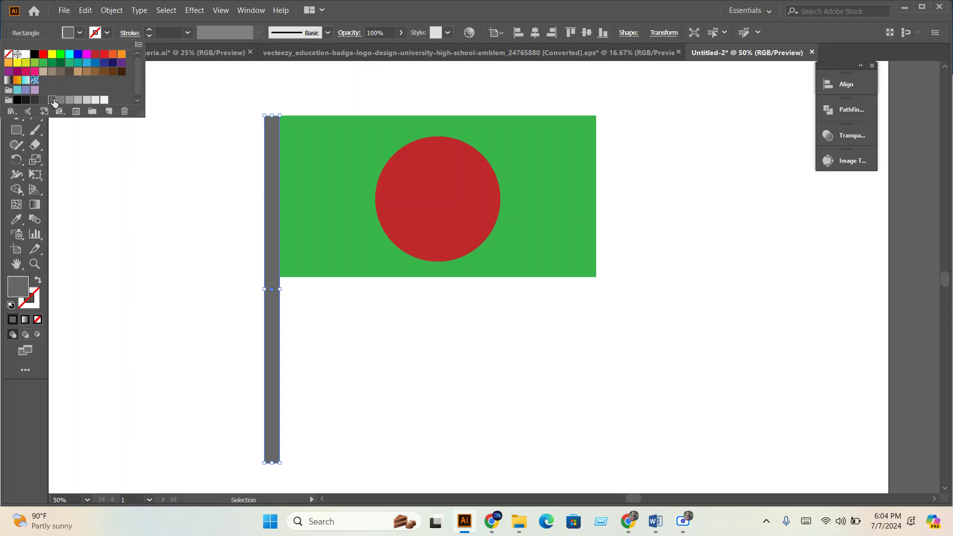
{"action": "left_click", "coordinate": [121, 54]}
{"action": "left_click", "coordinate": [169, 330]}
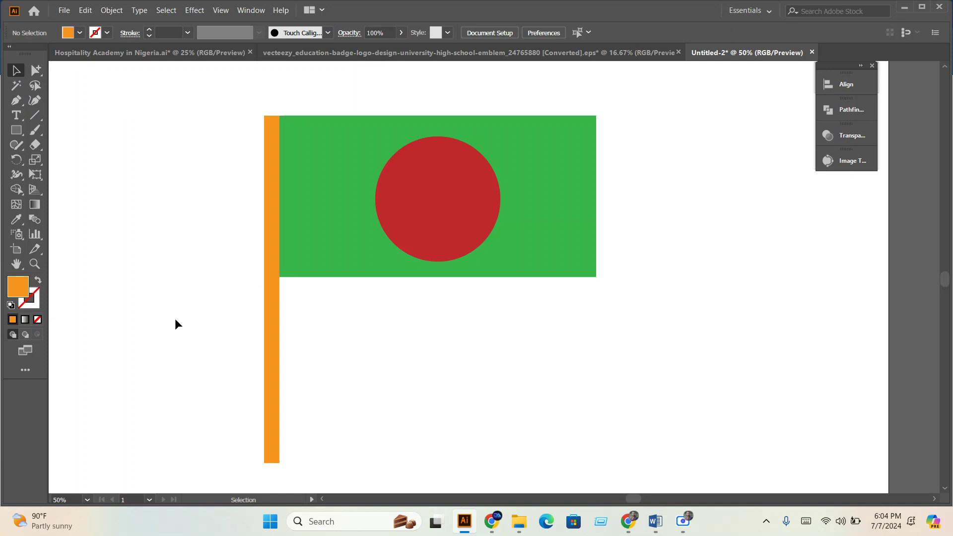
Select the red circle and arrange it with Bring to Front
{"action": "left_click", "coordinate": [425, 190]}
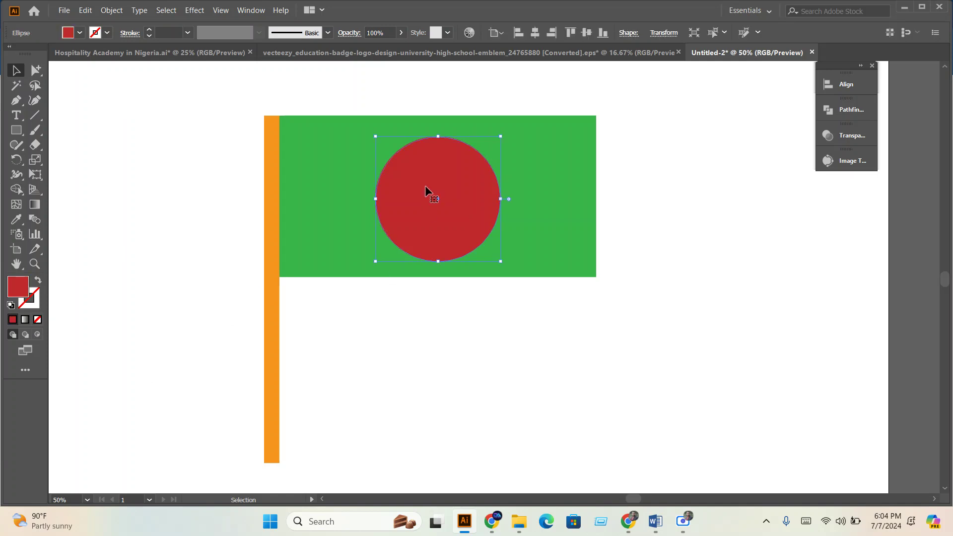
{"action": "left_click", "coordinate": [517, 371]}
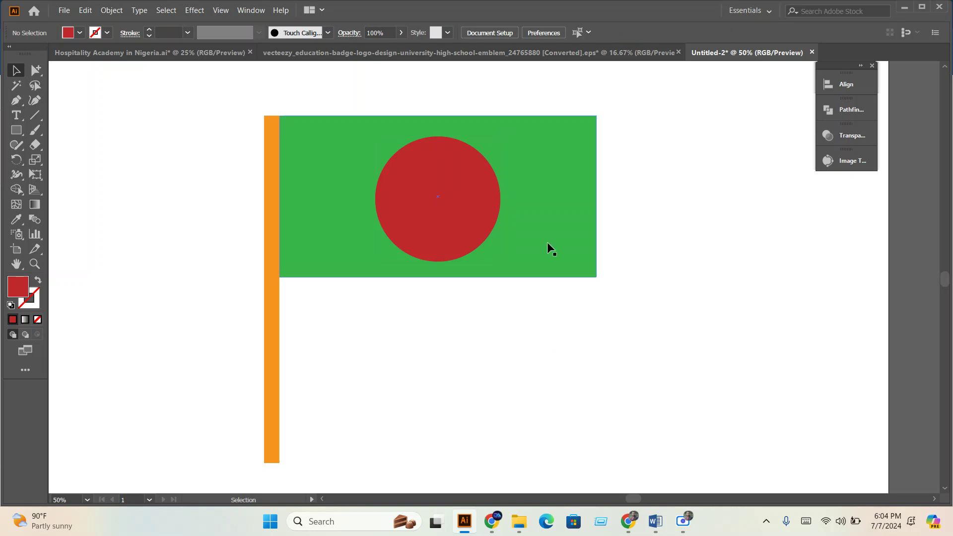
{"action": "left_click", "coordinate": [462, 214]}
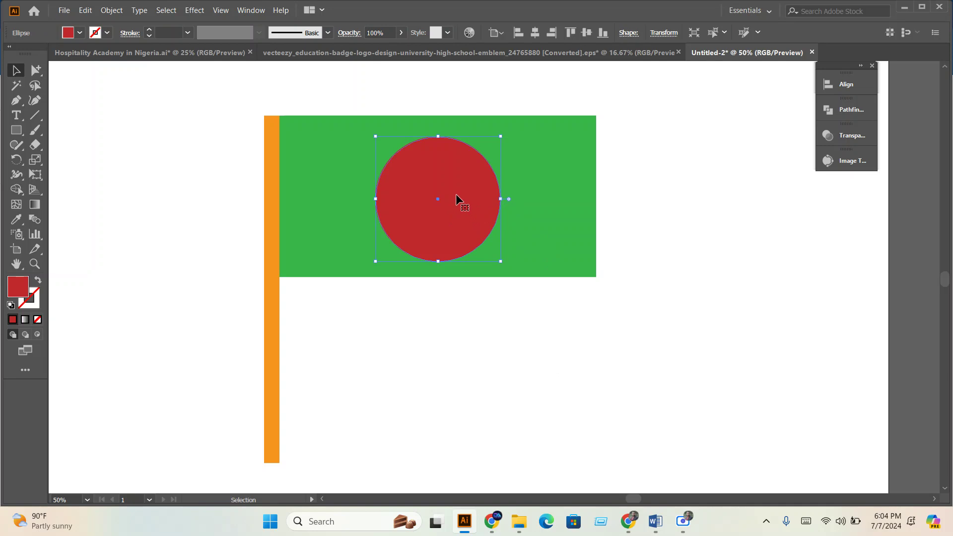
{"action": "right_click", "coordinate": [455, 194]}
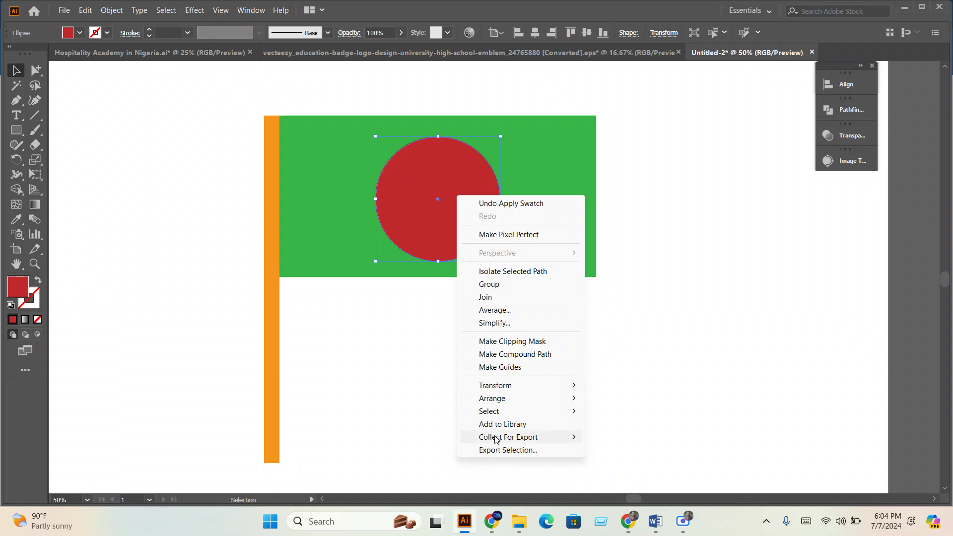
{"action": "mouse_move", "coordinate": [502, 405]}
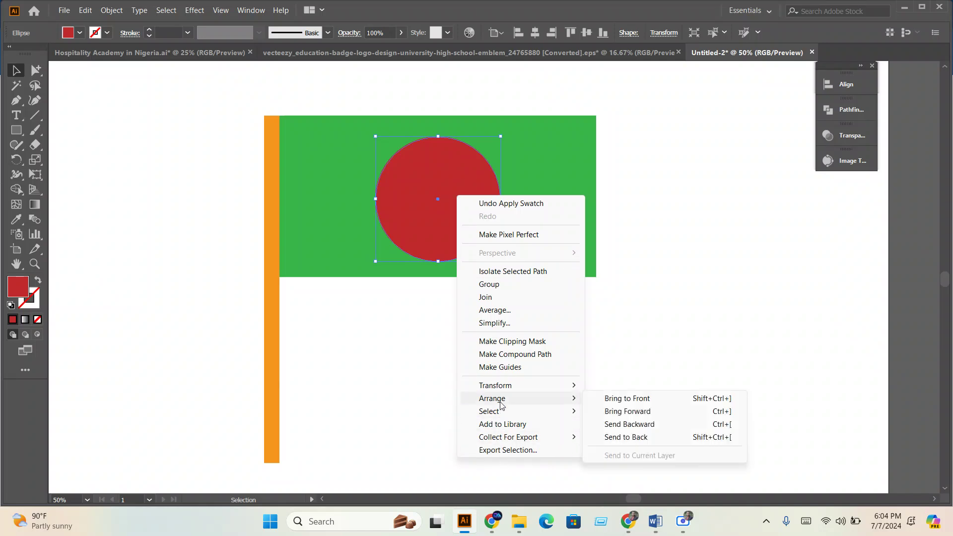
{"action": "left_click", "coordinate": [627, 399]}
{"action": "left_click", "coordinate": [607, 397]}
Bring the green rectangle to the front of the stacking order, above the red circle
{"action": "right_click", "coordinate": [527, 236]}
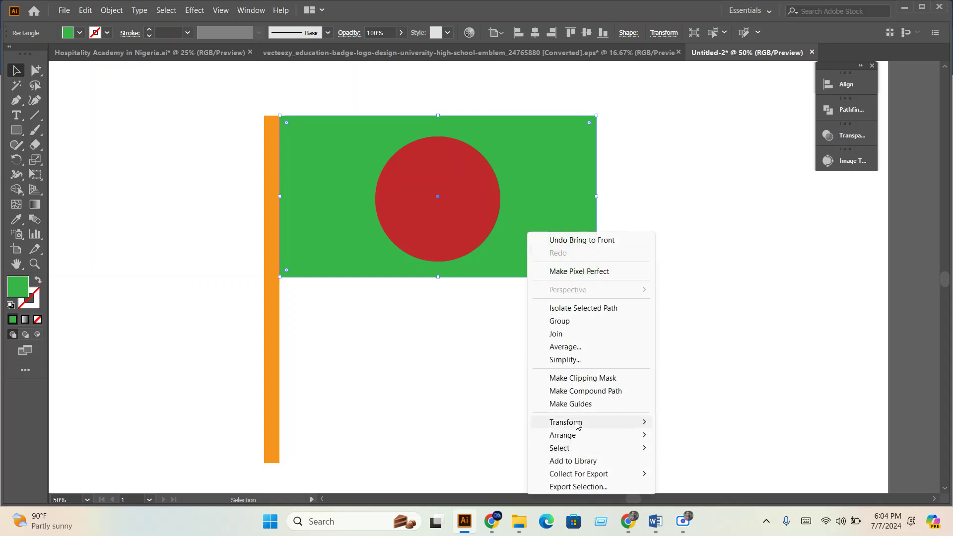
{"action": "mouse_move", "coordinate": [576, 423]}
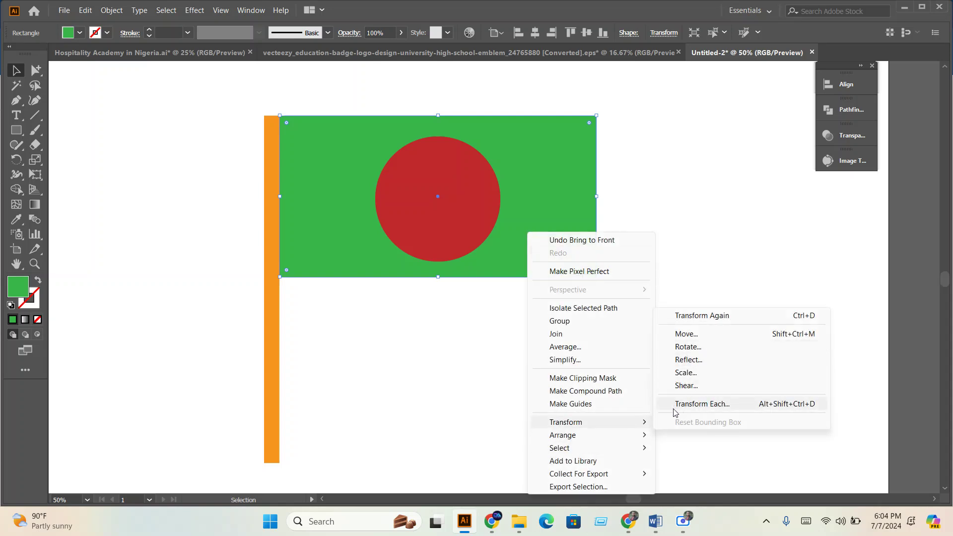
{"action": "mouse_move", "coordinate": [595, 440]}
{"action": "left_click", "coordinate": [731, 437]}
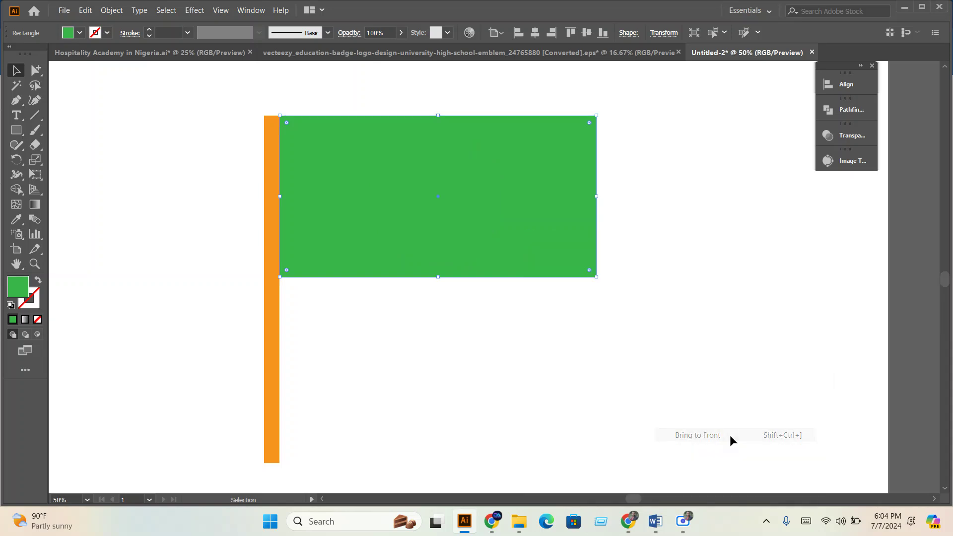
{"action": "left_click", "coordinate": [520, 322]}
Send the green rectangle to the back of the stacking order, behind the red circle
{"action": "left_click", "coordinate": [486, 213]}
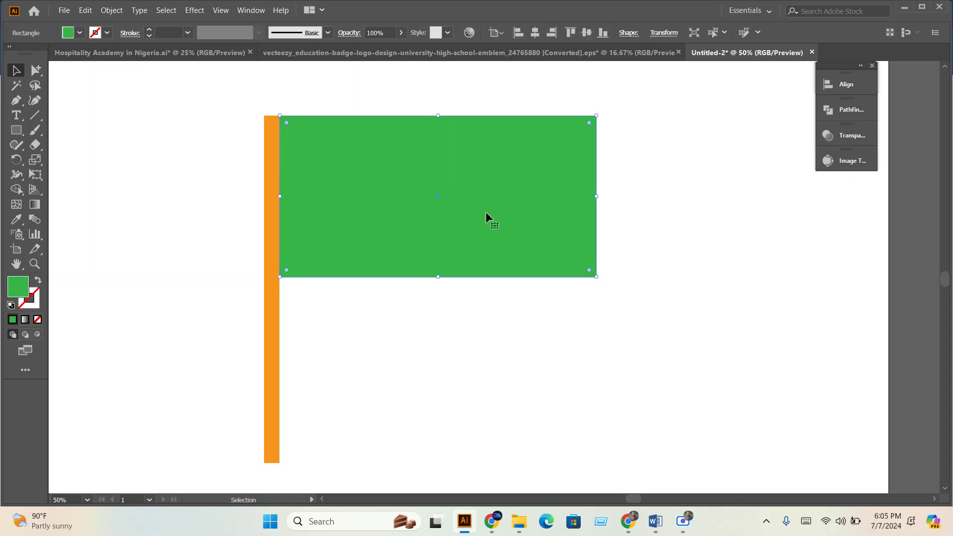
{"action": "right_click", "coordinate": [486, 214]}
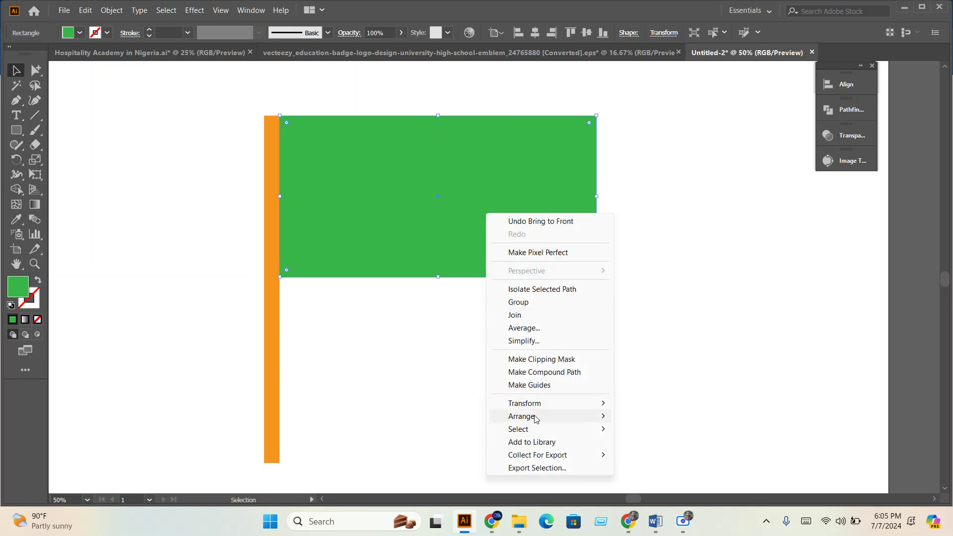
{"action": "mouse_move", "coordinate": [533, 417]}
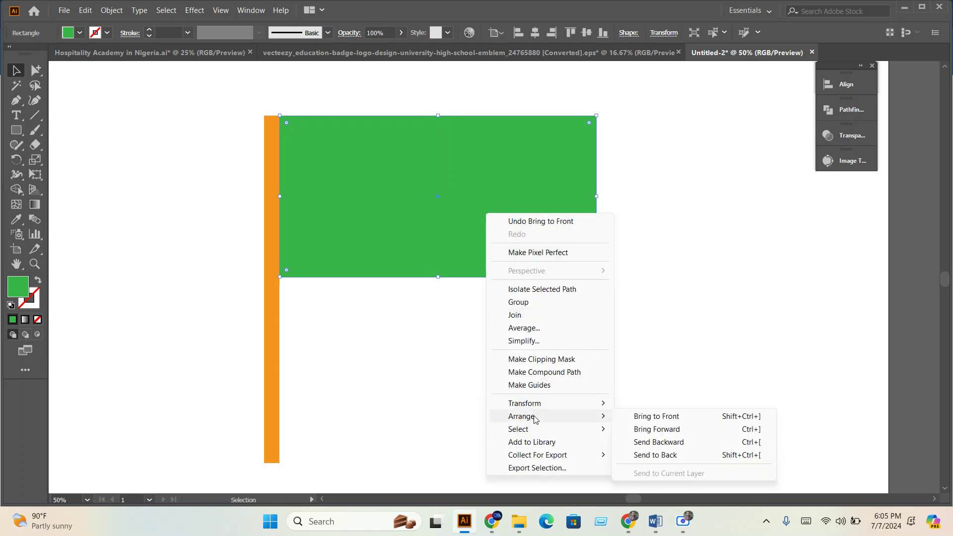
{"action": "left_click", "coordinate": [658, 434]}
{"action": "right_click", "coordinate": [442, 199]}
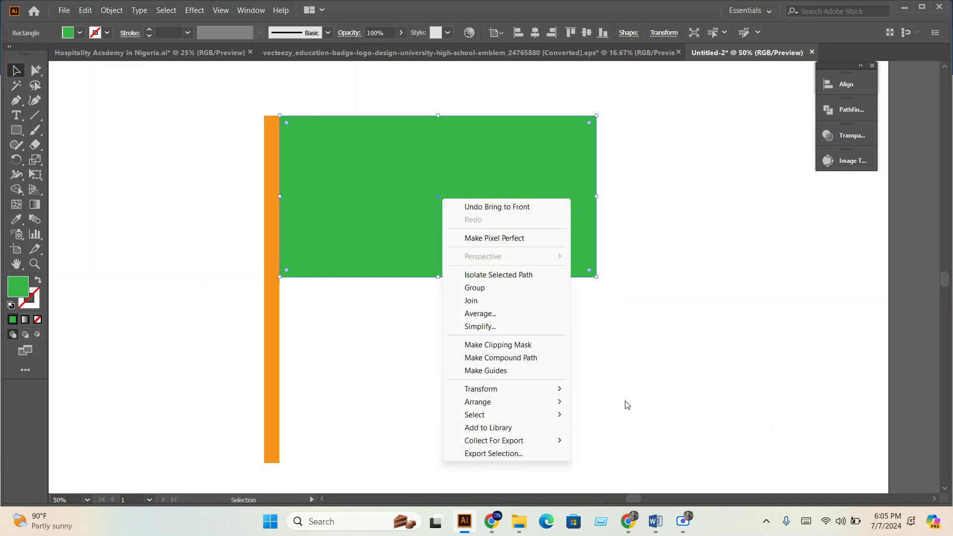
{"action": "left_click", "coordinate": [512, 283]}
{"action": "right_click", "coordinate": [415, 229]}
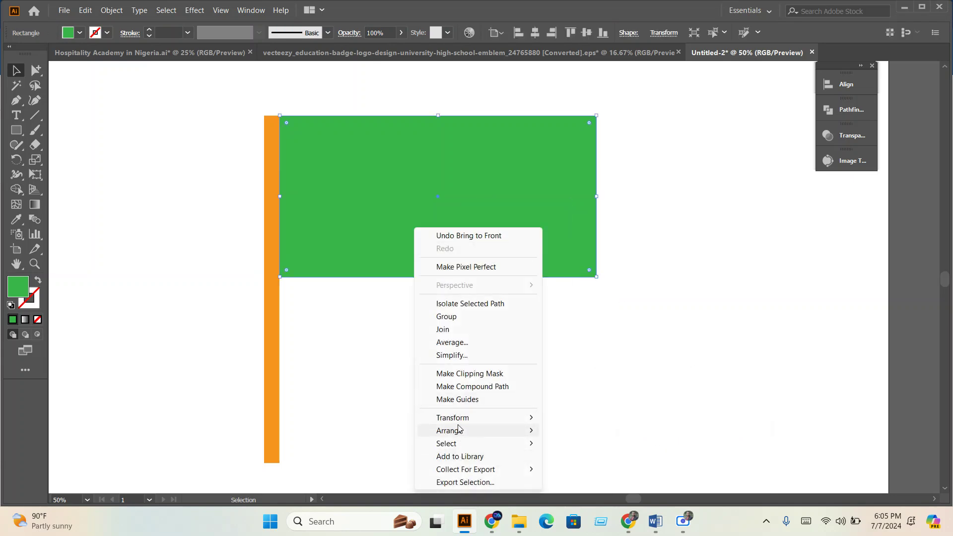
{"action": "mouse_move", "coordinate": [456, 434]}
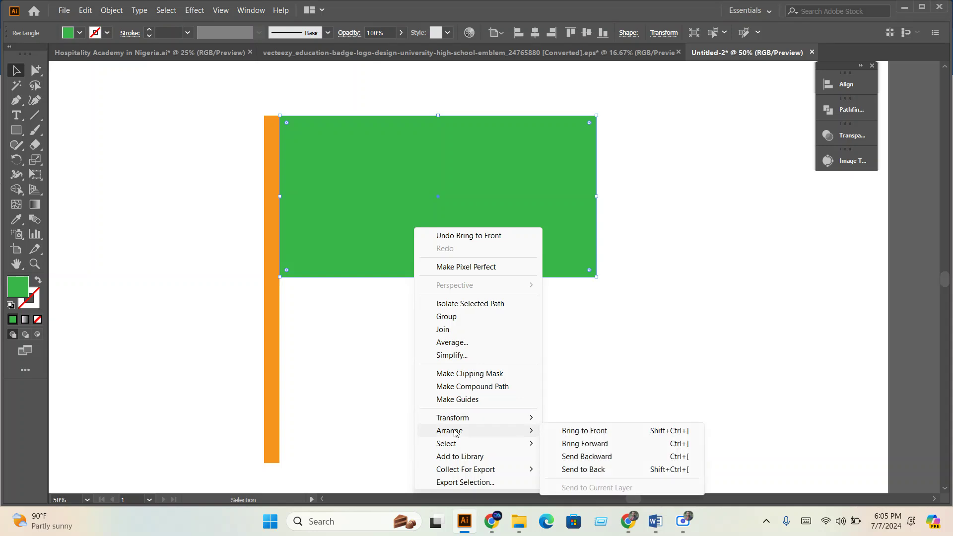
{"action": "left_click", "coordinate": [585, 470]}
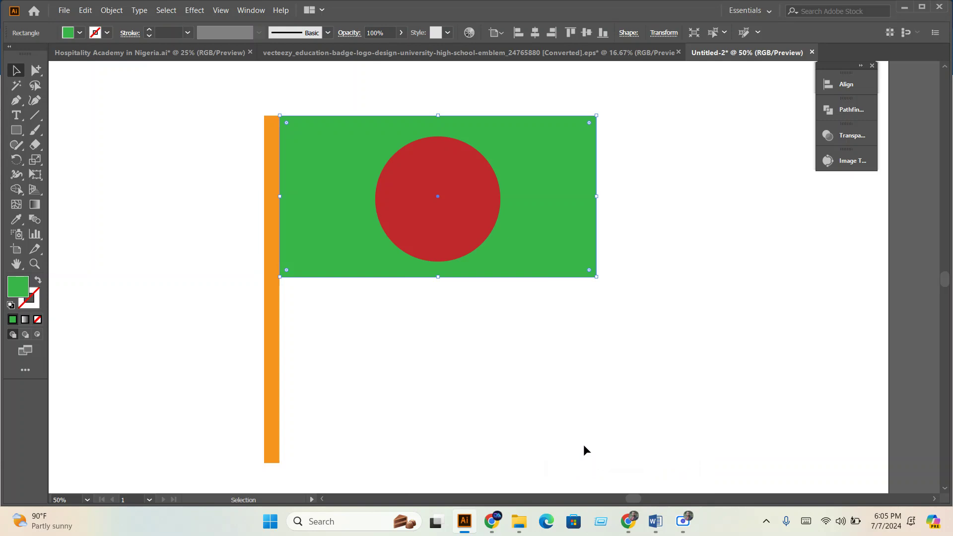
Group the flag with its pole, move the group to the middle of the artboard, and deselect it
{"action": "left_click_drag", "start_coordinate": [206, 112], "coordinate": [566, 317]}
{"action": "key", "text": "ctrl+g"}
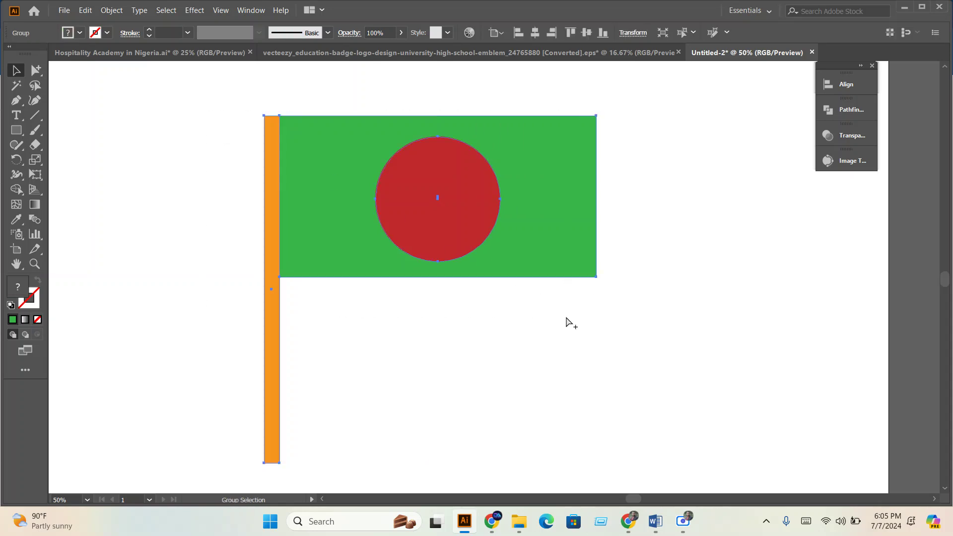
{"action": "scroll", "coordinate": [571, 309], "scroll_direction": "down", "scroll_amount": 1}
{"action": "left_click_drag", "start_coordinate": [532, 246], "coordinate": [512, 213]}
{"action": "left_click", "coordinate": [544, 313]}
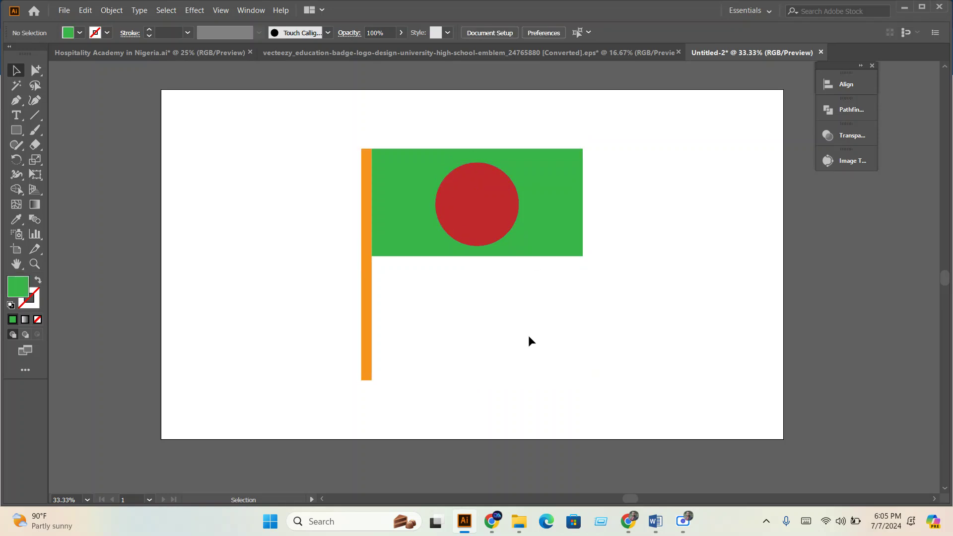
Switch to the Word class module, select lesson 02's Arrange Options Definition and lesson 03's three anchor point topics, and return to Illustrator
{"action": "left_click", "coordinate": [656, 522]}
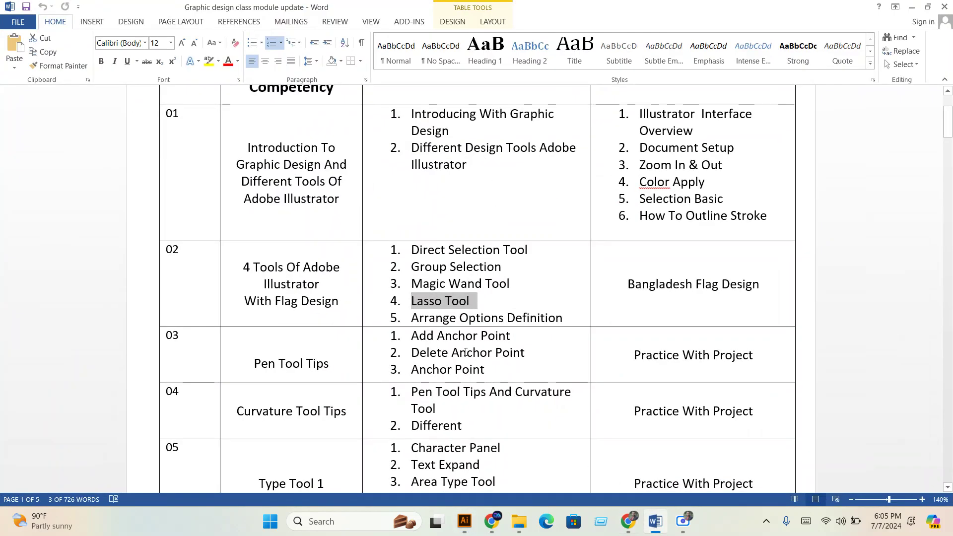
{"action": "left_click_drag", "start_coordinate": [564, 322], "coordinate": [411, 322]}
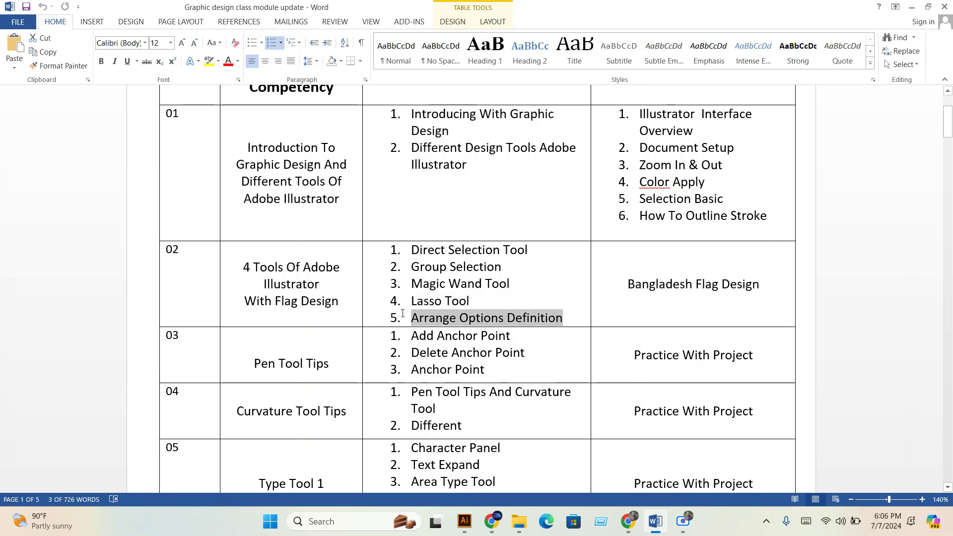
{"action": "scroll", "coordinate": [412, 308], "scroll_direction": "down", "scroll_amount": 1}
{"action": "left_click", "coordinate": [415, 294]}
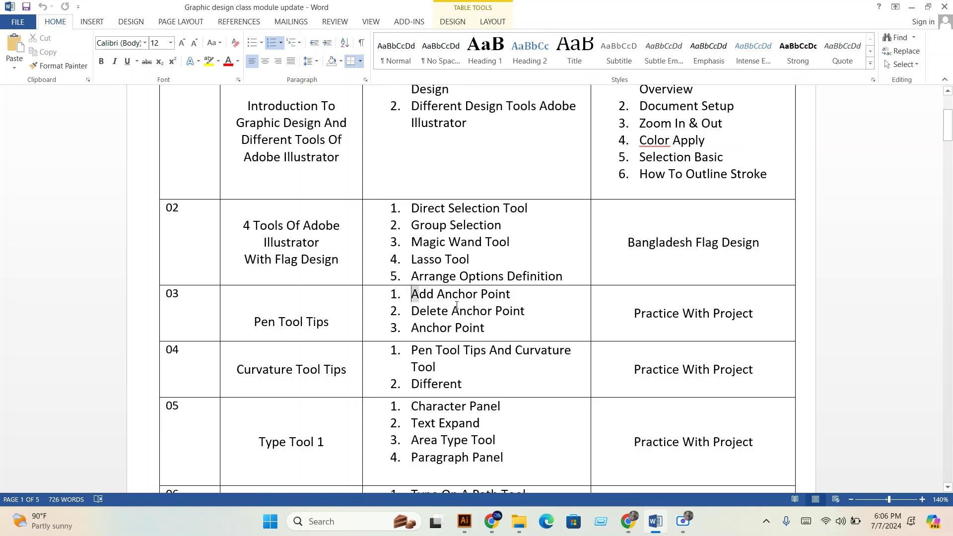
{"action": "left_click_drag", "start_coordinate": [411, 294], "coordinate": [486, 309]}
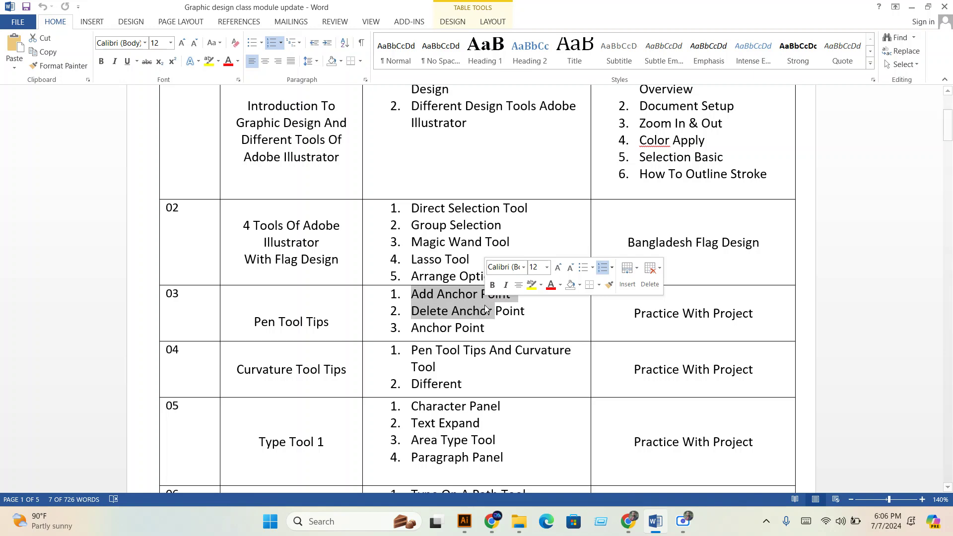
{"action": "left_click_drag", "start_coordinate": [412, 294], "coordinate": [512, 294]}
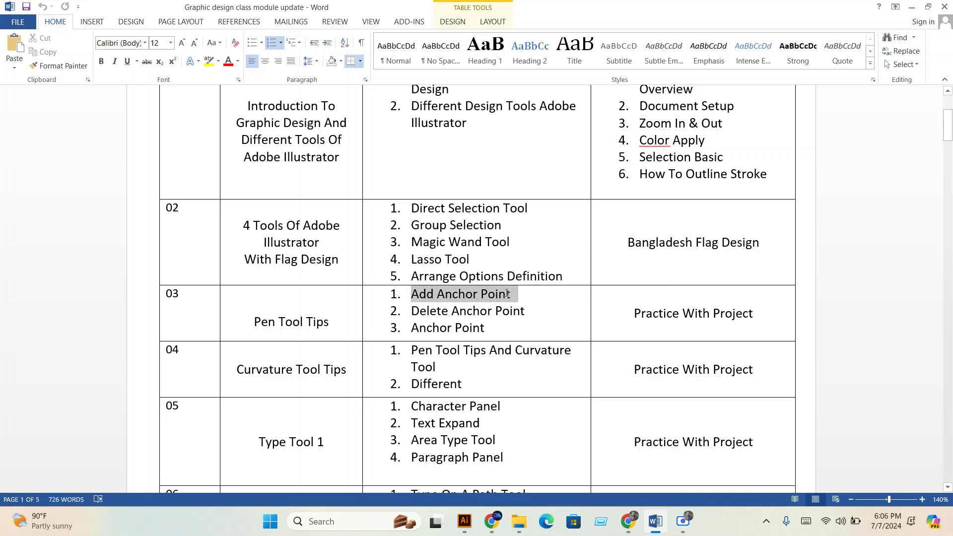
{"action": "mouse_move", "coordinate": [412, 311]}
{"action": "left_mouse_down"}
{"action": "mouse_move", "coordinate": [525, 311]}
{"action": "mouse_move", "coordinate": [430, 323]}
{"action": "mouse_move", "coordinate": [418, 297]}
{"action": "left_mouse_up"}
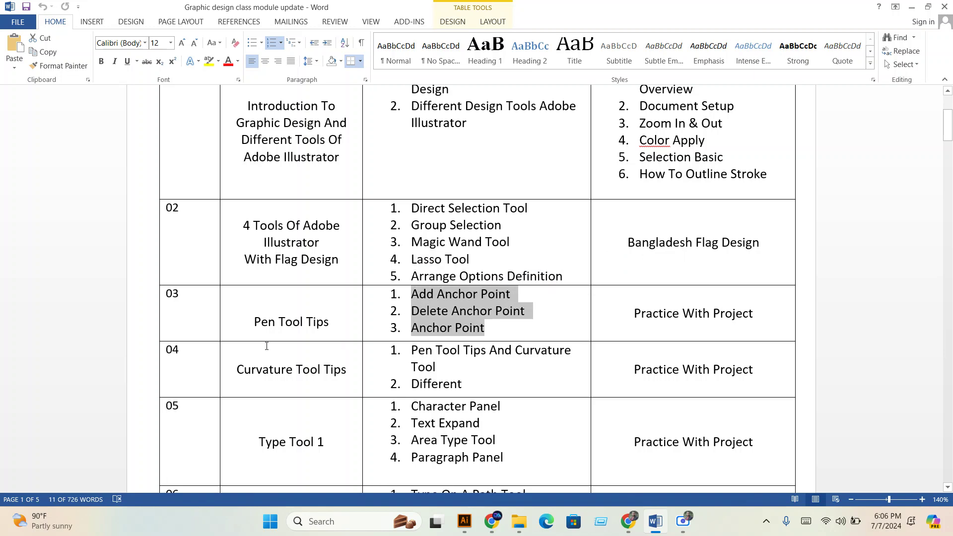
{"action": "left_click", "coordinate": [911, 7]}
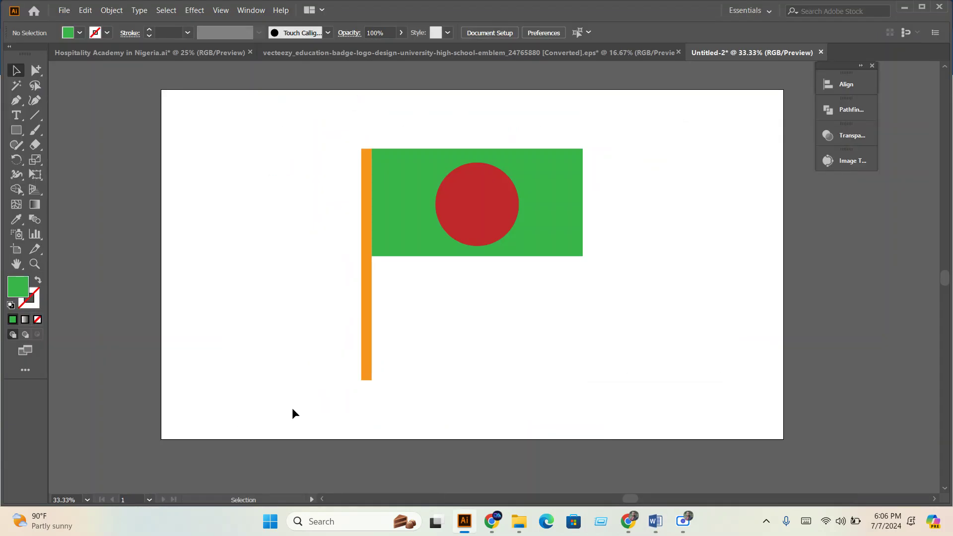
Select the whole flag artwork and move it off the artboard to leave an empty drawing area
{"action": "left_click_drag", "start_coordinate": [277, 138], "coordinate": [541, 265]}
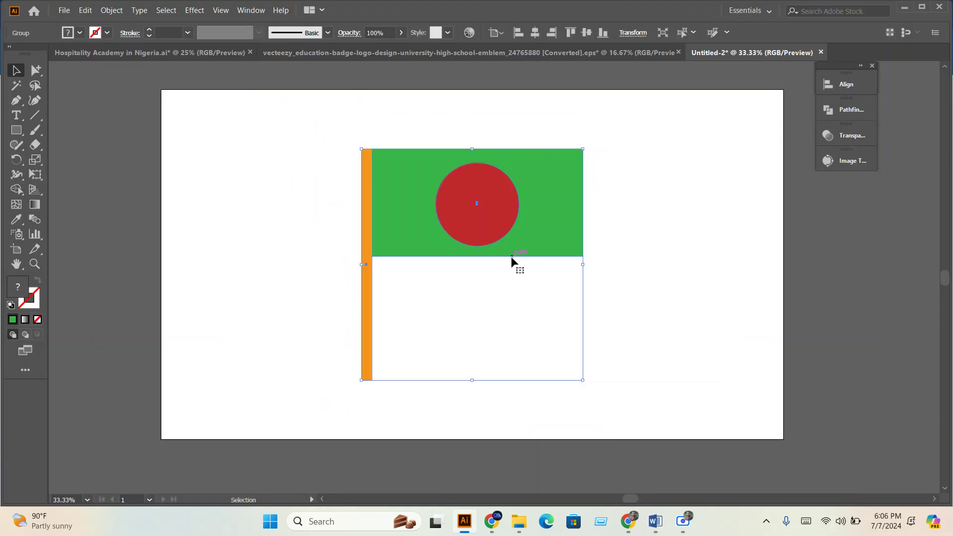
{"action": "scroll", "coordinate": [470, 234], "scroll_direction": "down", "scroll_amount": 3}
{"action": "left_click_drag", "start_coordinate": [470, 234], "coordinate": [457, 239]}
{"action": "scroll", "coordinate": [466, 239], "scroll_direction": "up", "scroll_amount": 4}
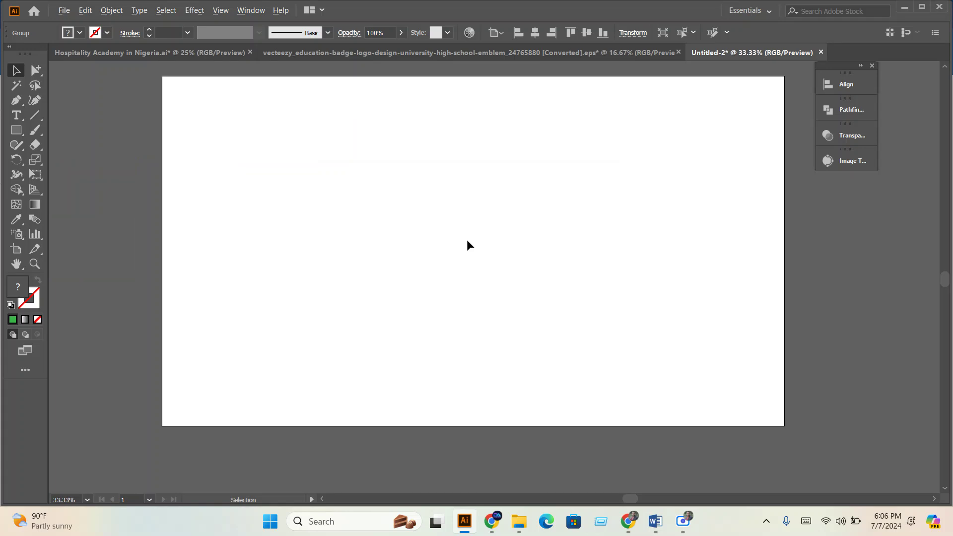
Draw a rectangle about 962 by 389 pt on the artboard and fill it with medium brown, without a stroke
{"action": "left_click", "coordinate": [16, 130]}
{"action": "left_click_drag", "start_coordinate": [256, 141], "coordinate": [724, 330]}
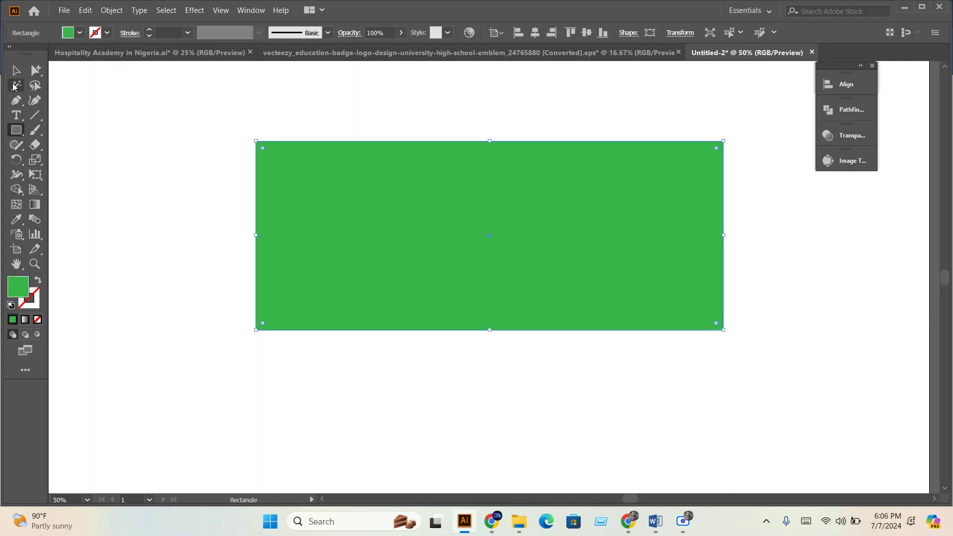
{"action": "left_click", "coordinate": [16, 70]}
{"action": "left_click", "coordinate": [79, 33]}
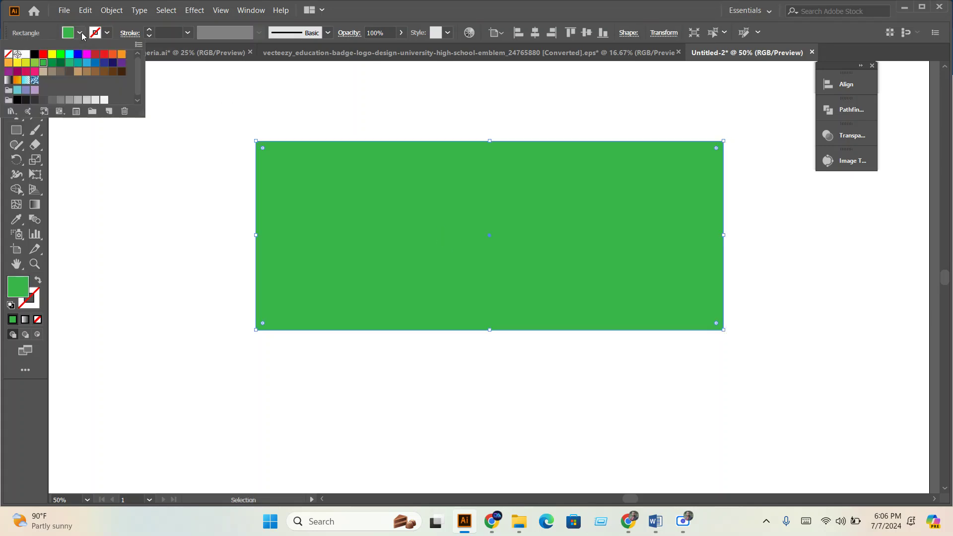
{"action": "left_click", "coordinate": [78, 72]}
{"action": "left_click", "coordinate": [70, 72]}
{"action": "left_click", "coordinate": [87, 72]}
{"action": "left_click", "coordinate": [184, 212]}
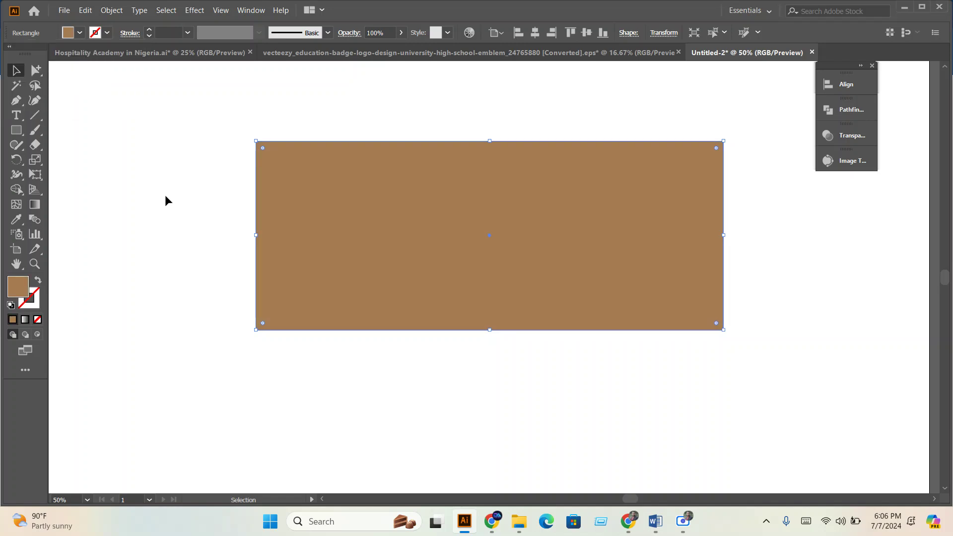
{"action": "left_click", "coordinate": [165, 196]}
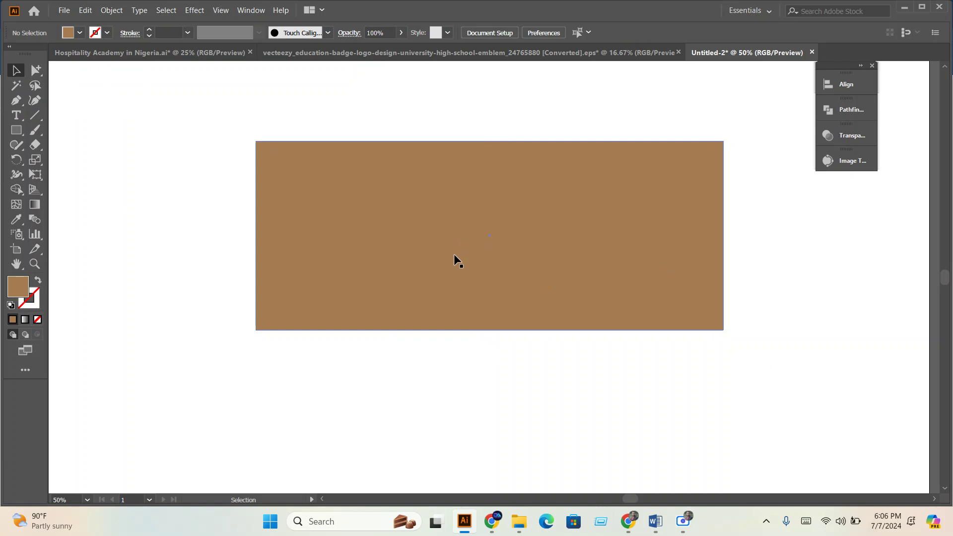
Add an anchor point at the middle of the rectangle's upper edge with the Add Anchor Point tool
{"action": "left_click", "coordinate": [18, 100]}
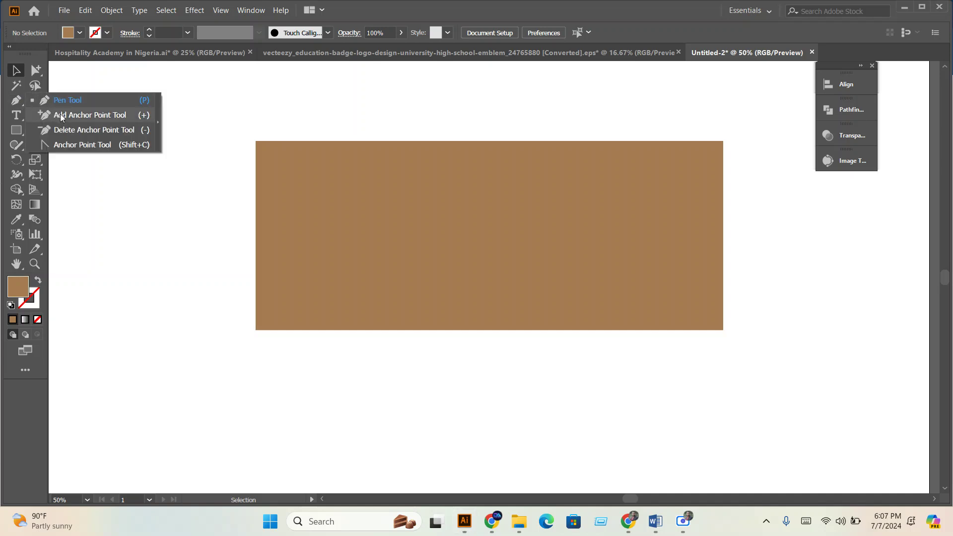
{"action": "left_click", "coordinate": [127, 116]}
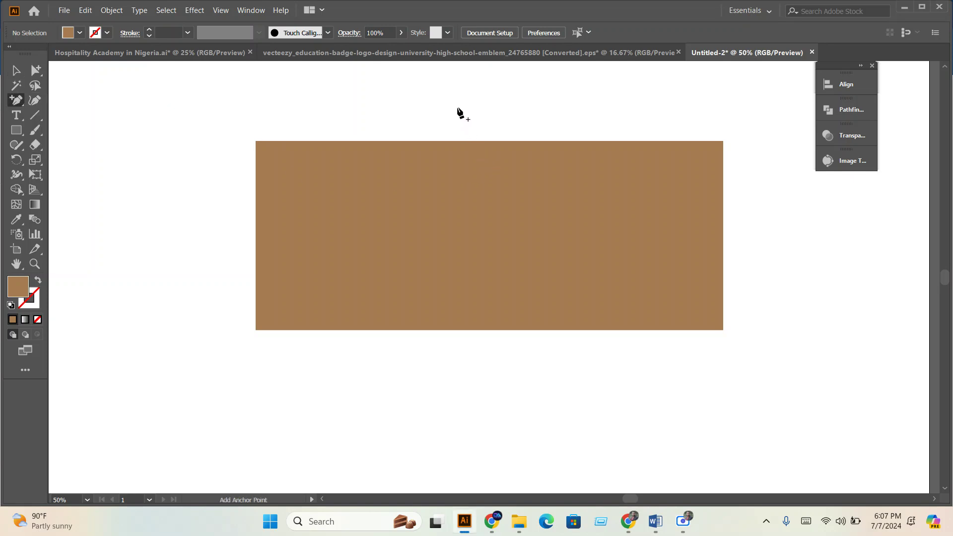
{"action": "left_click", "coordinate": [489, 141]}
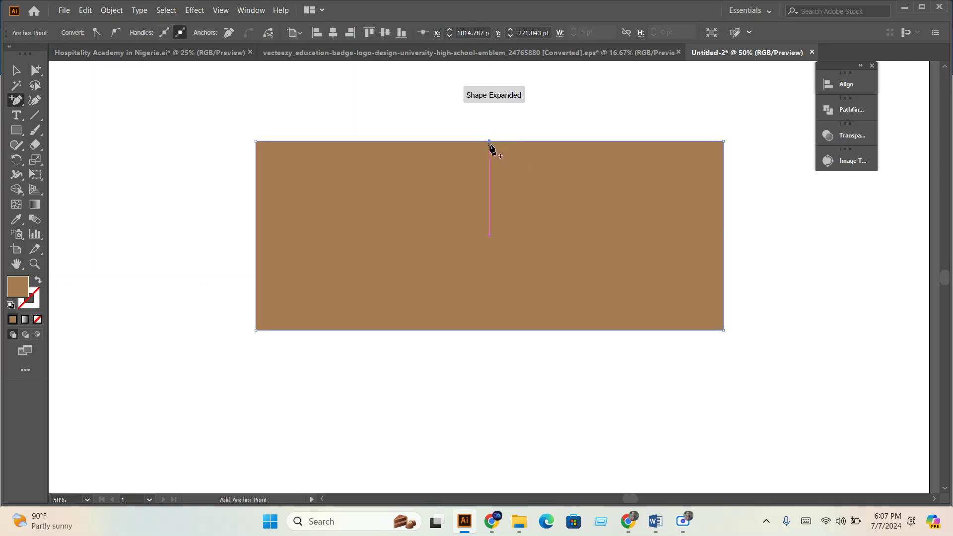
{"action": "left_click", "coordinate": [16, 73]}
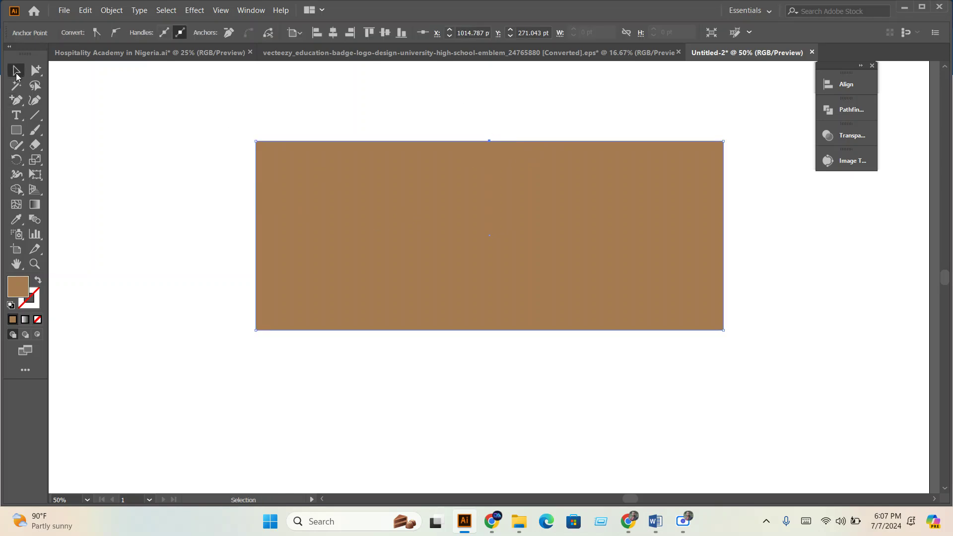
{"action": "left_click", "coordinate": [425, 186]}
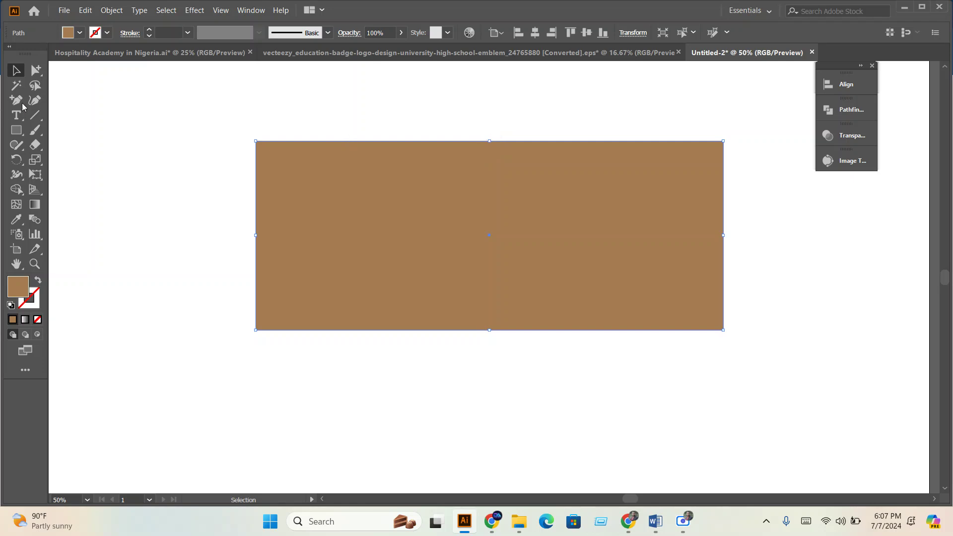
Pull the new middle point of the upper edge straight down with Direct Selection to form a V-shaped notch
{"action": "left_click", "coordinate": [36, 70]}
{"action": "left_click", "coordinate": [76, 71]}
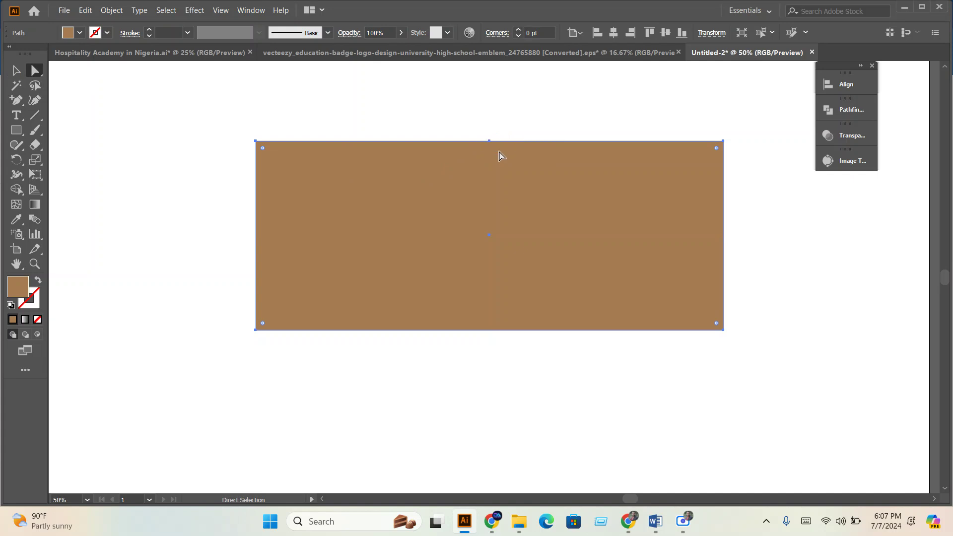
{"action": "left_click", "coordinate": [490, 139]}
{"action": "left_click_drag", "start_coordinate": [490, 141], "coordinate": [490, 201]}
{"action": "left_click", "coordinate": [492, 355]}
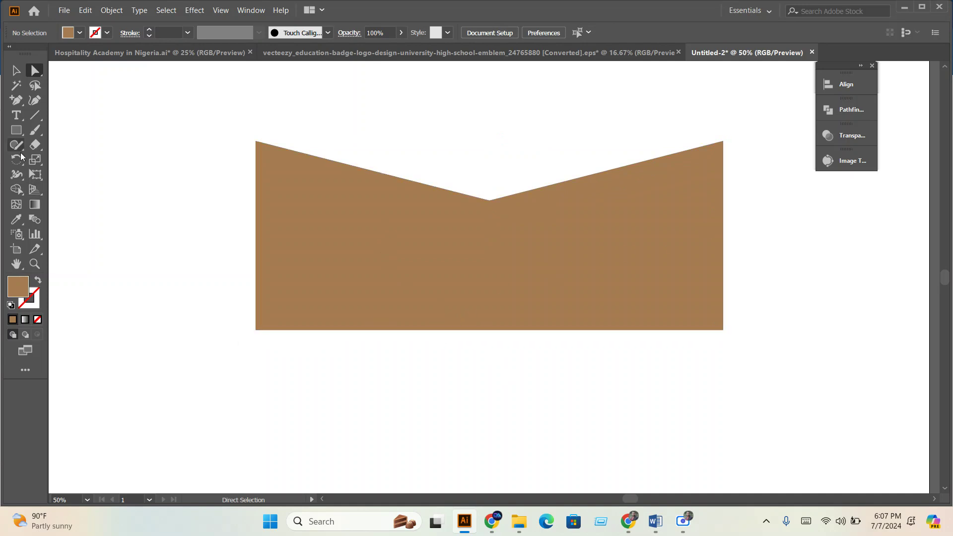
Add an anchor point near the middle of the lower edge and pull it up to form a bow-tie shape
{"action": "left_click", "coordinate": [15, 103]}
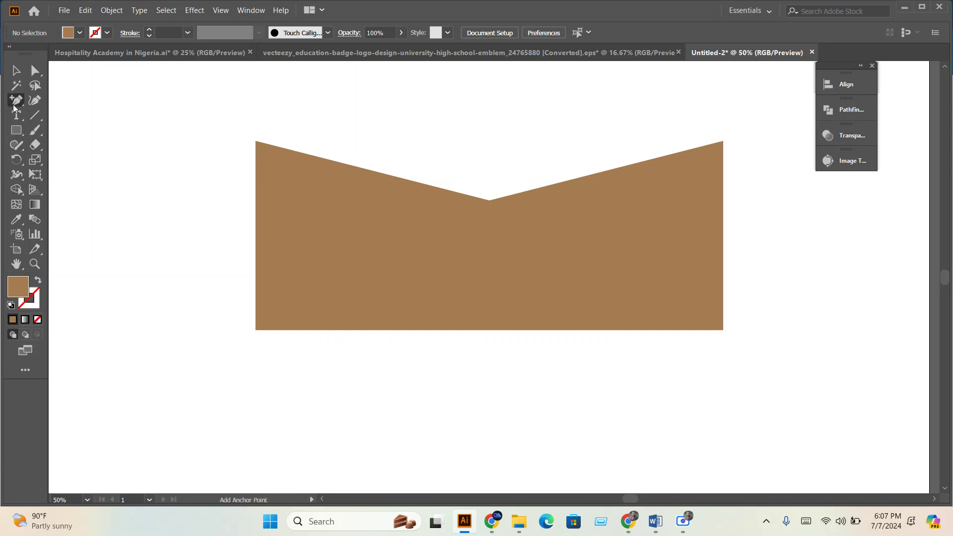
{"action": "left_click", "coordinate": [484, 329]}
{"action": "key", "text": "a"}
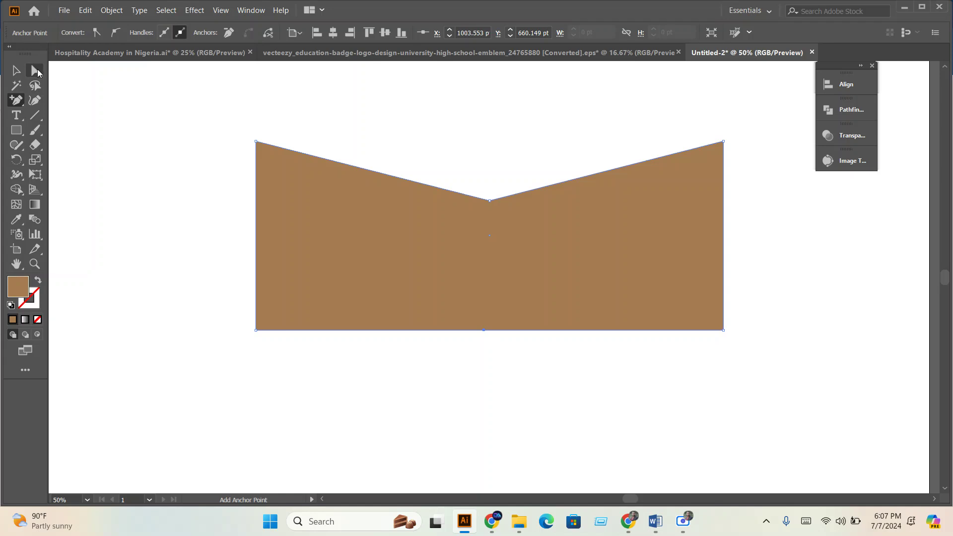
{"action": "left_click_drag", "start_coordinate": [484, 330], "coordinate": [486, 254]}
{"action": "left_click", "coordinate": [513, 345]}
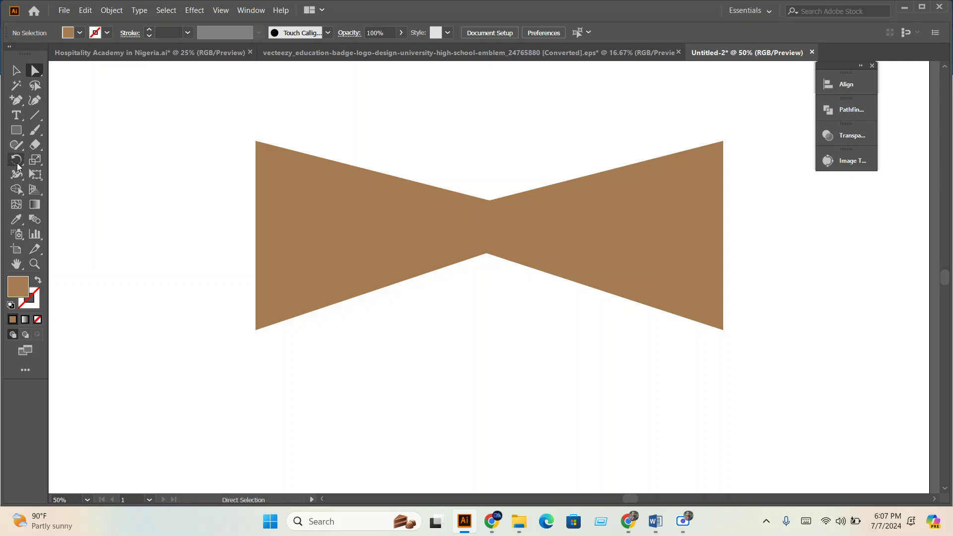
Try rounding the bow tie's left corners by about 117 pt and right corners by about 146 pt, and undo both roundings
{"action": "left_click_drag", "start_coordinate": [200, 121], "coordinate": [315, 384]}
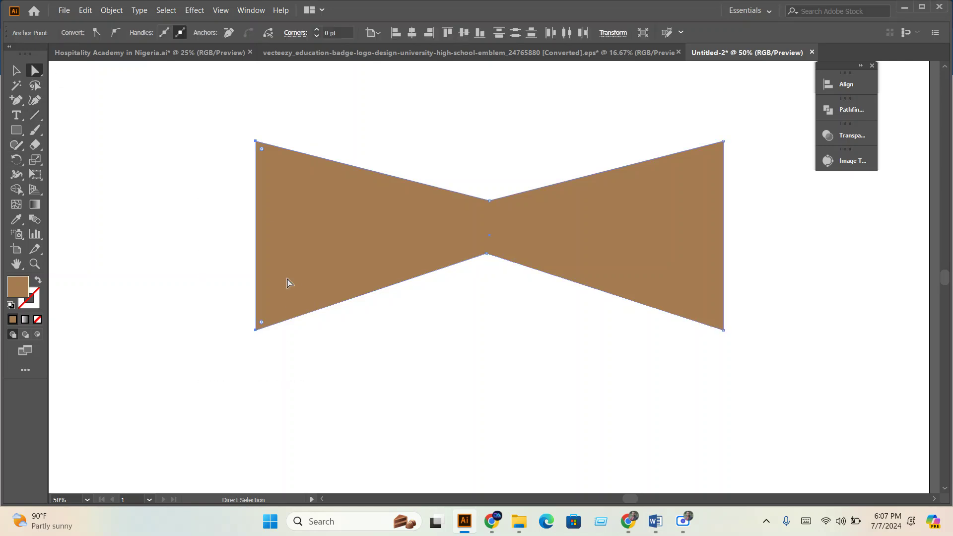
{"action": "left_click_drag", "start_coordinate": [259, 325], "coordinate": [392, 314]}
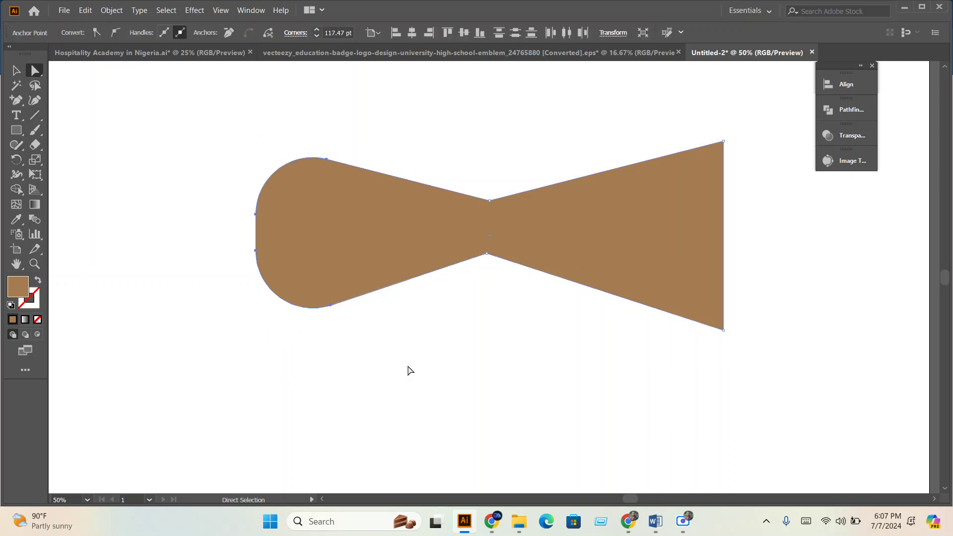
{"action": "left_click", "coordinate": [409, 370]}
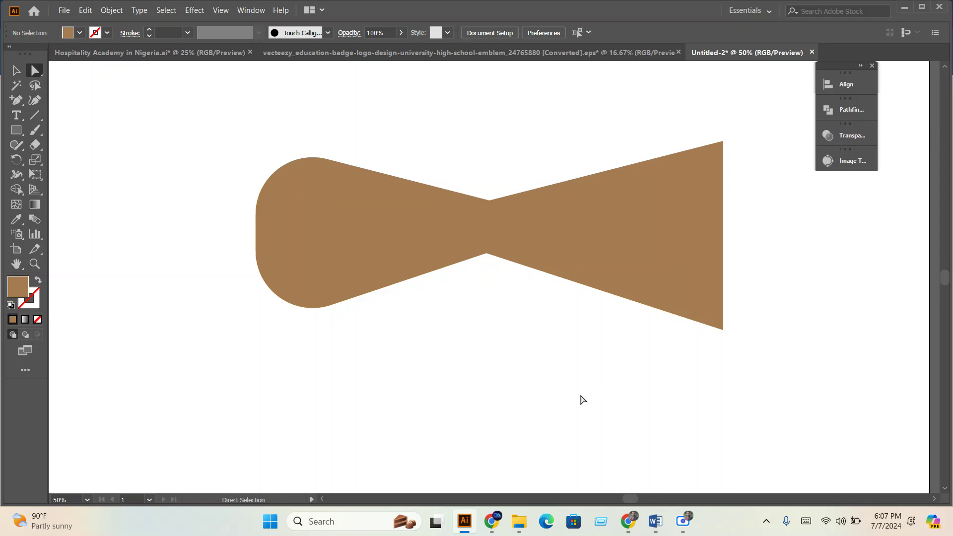
{"action": "left_click_drag", "start_coordinate": [633, 115], "coordinate": [824, 410]}
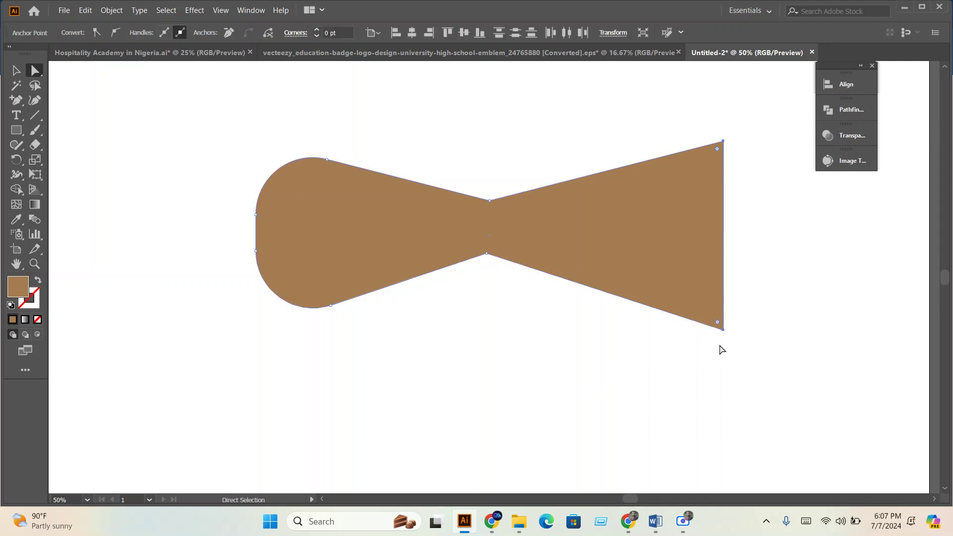
{"action": "left_click_drag", "start_coordinate": [719, 329], "coordinate": [412, 301]}
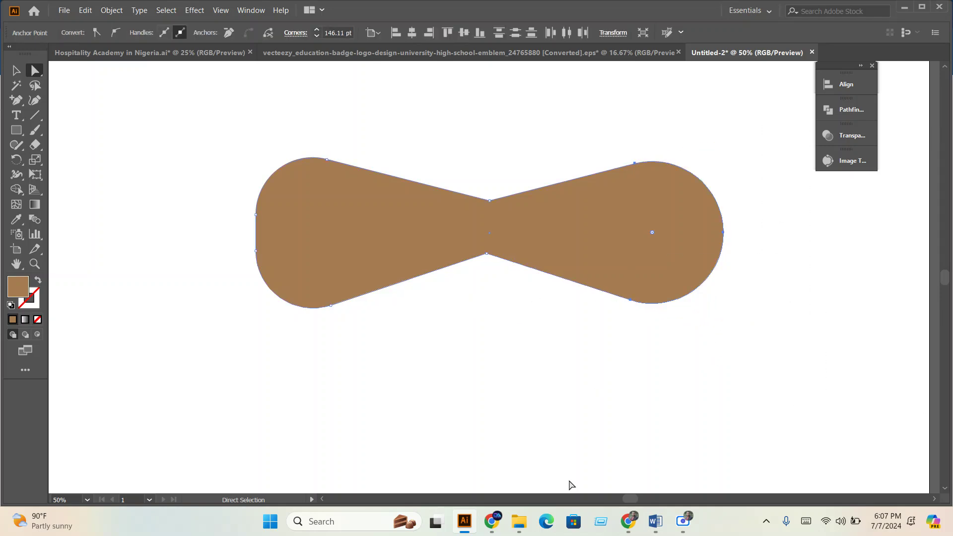
{"action": "left_click", "coordinate": [520, 409]}
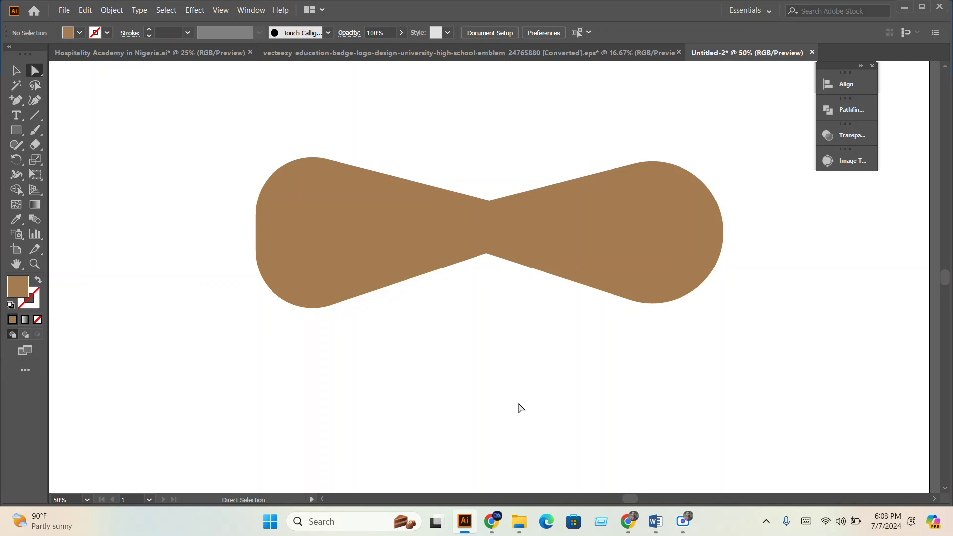
{"action": "key", "text": "ctrl+z"}
{"action": "key", "text": "ctrl+z"}
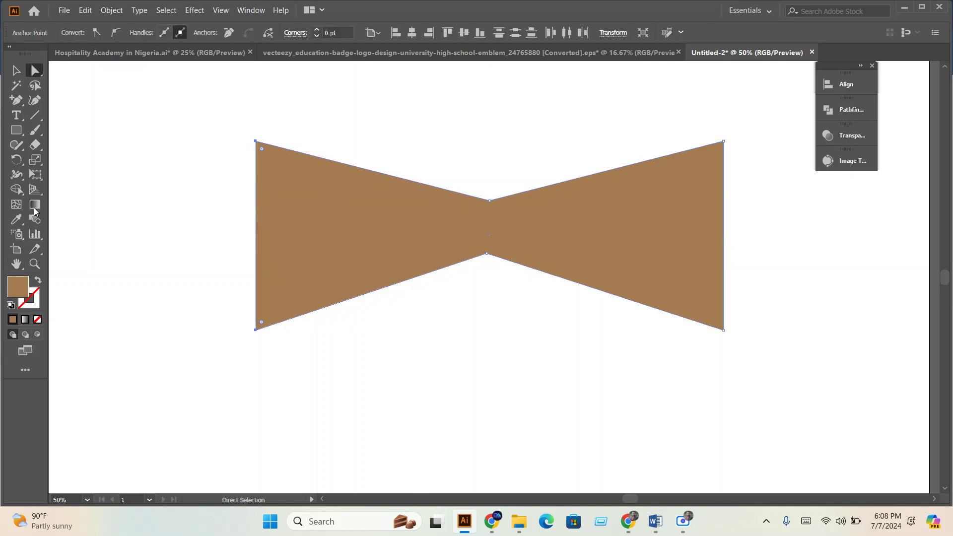
Remove the upper and lower notch points from the bow-tie shape with the Delete Anchor Point tool
{"action": "left_click", "coordinate": [17, 100]}
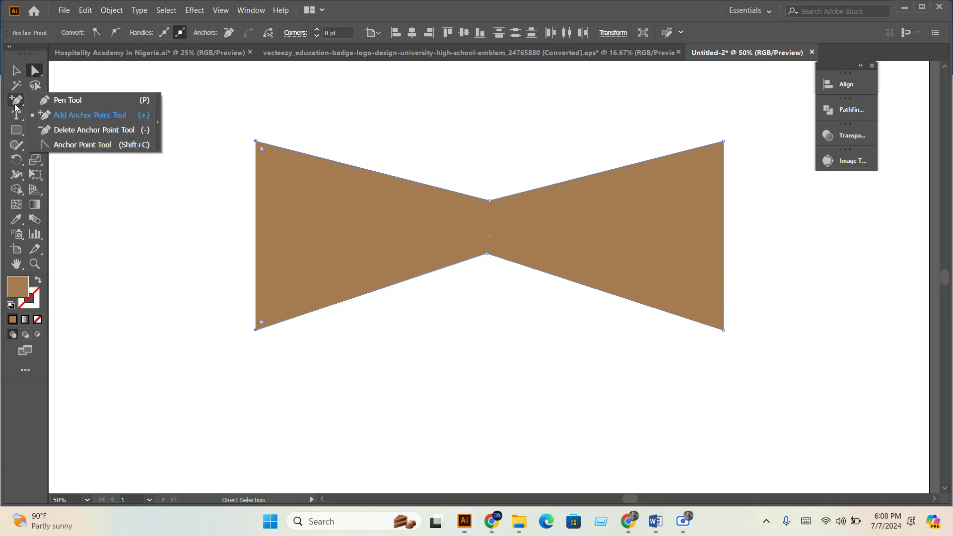
{"action": "left_click", "coordinate": [65, 130]}
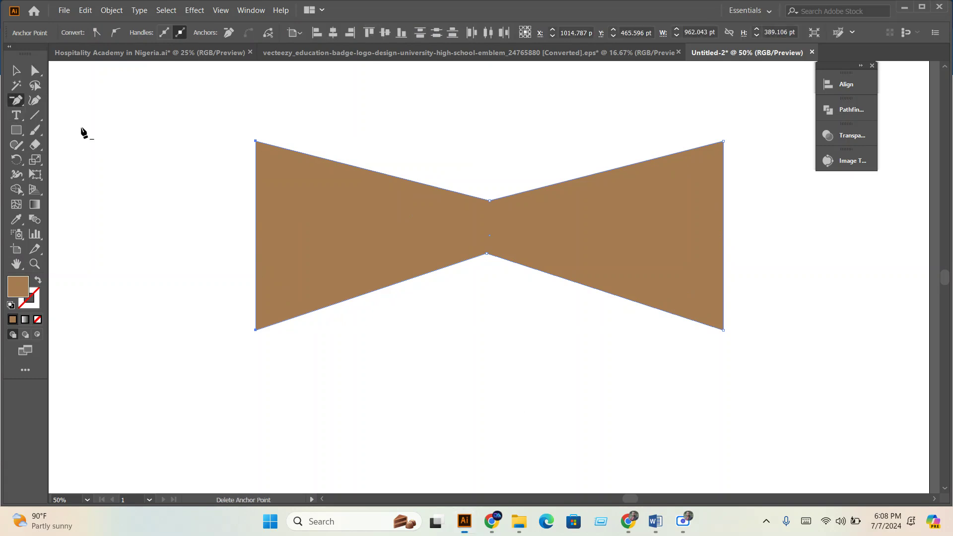
{"action": "left_click", "coordinate": [489, 200]}
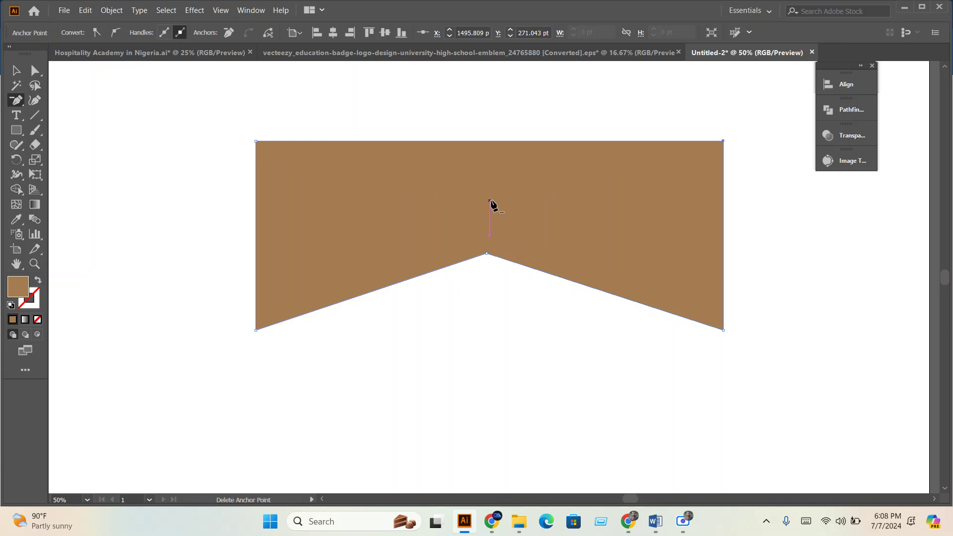
{"action": "left_click", "coordinate": [487, 254]}
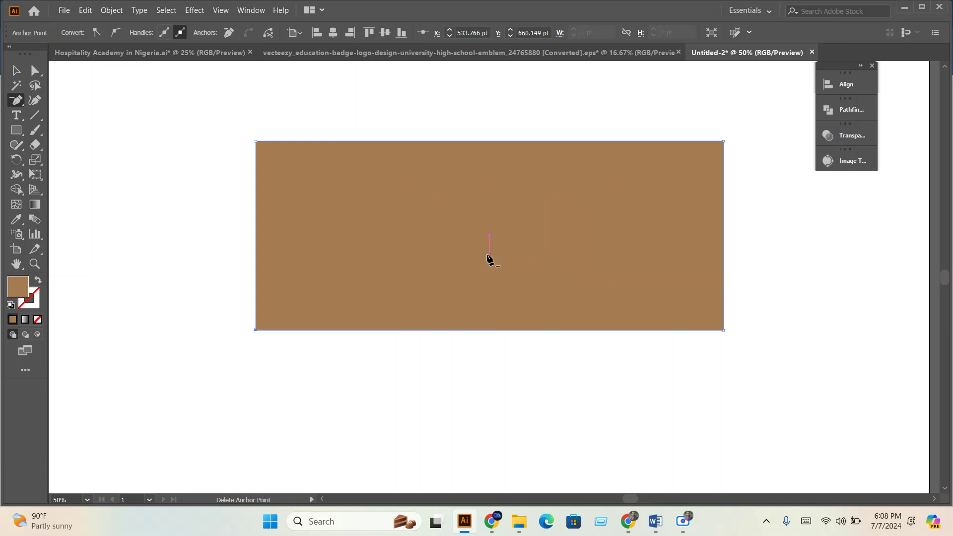
Delete the rectangle's lower-right, upper-right and upper-left corner points, keeping only the lower-left point
{"action": "left_click", "coordinate": [724, 330]}
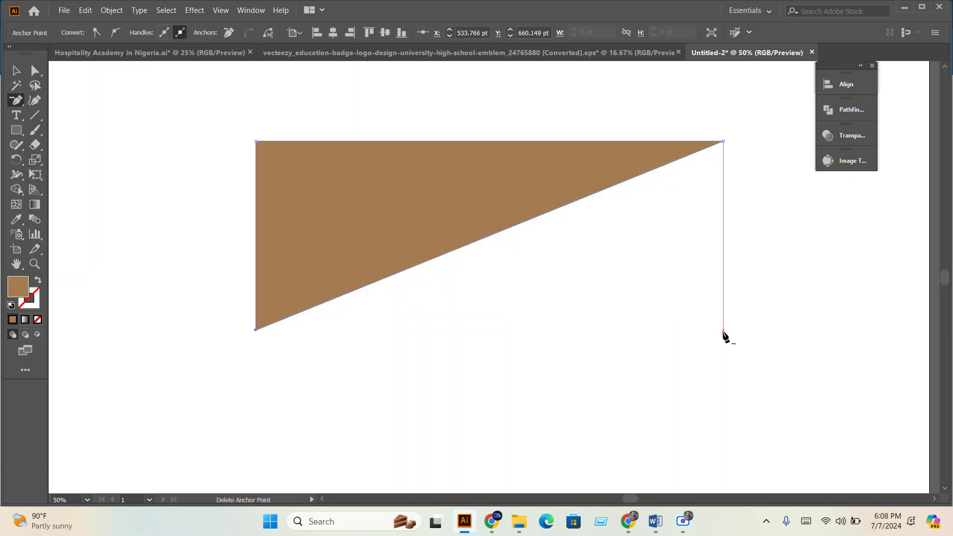
{"action": "left_click", "coordinate": [723, 141]}
{"action": "left_click", "coordinate": [723, 142]}
{"action": "left_click", "coordinate": [256, 142]}
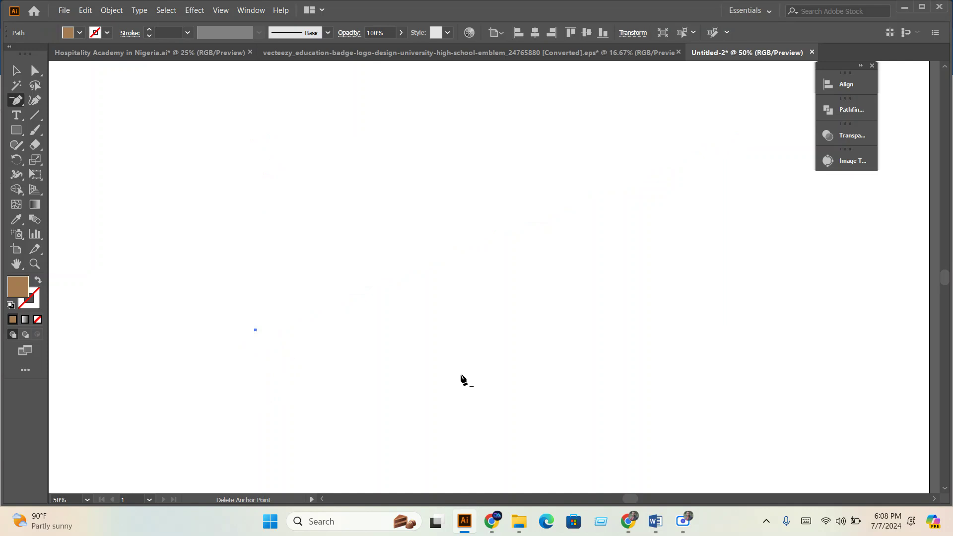
Undo the point deletions and the lower notch, back to the brown shape with only the upper V notch
{"action": "key", "text": "ctrl+z"}
{"action": "key", "text": "ctrl+z"}
{"action": "key", "text": "ctrl+z"}
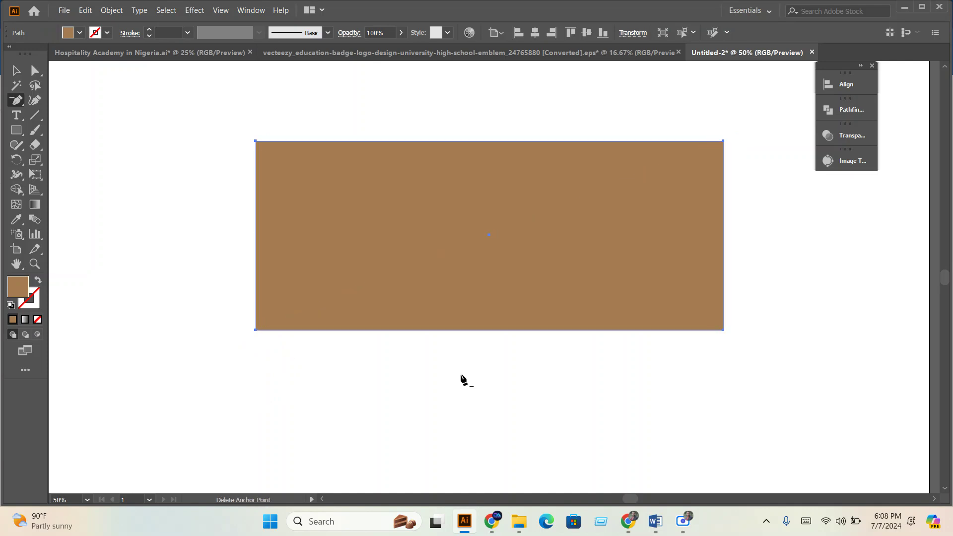
{"action": "key", "text": "ctrl+z"}
{"action": "key", "text": "ctrl+z"}
{"action": "key", "text": "ctrl+z"}
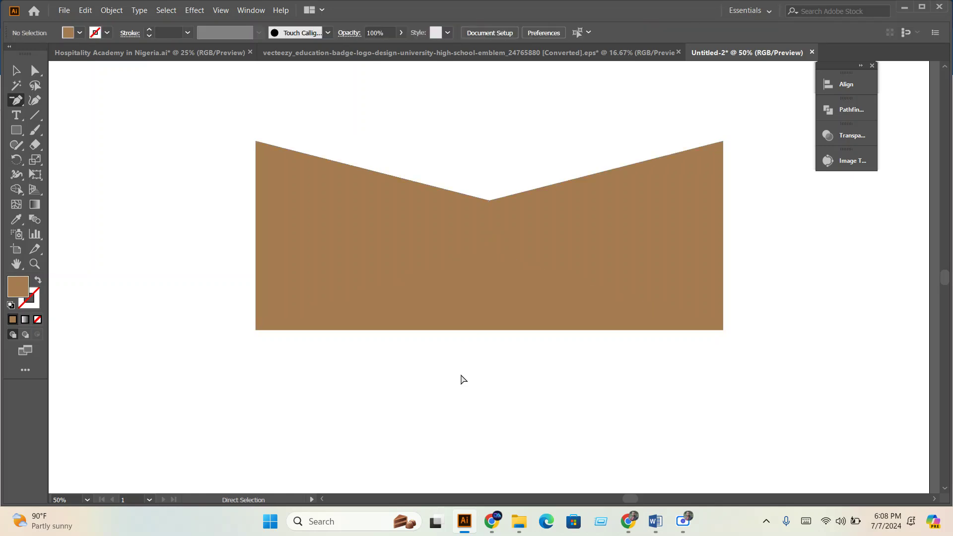
Draw a rectangle over the notched brown shape, matching its full extents from the upper-left to the lower-right corner
{"action": "left_click", "coordinate": [17, 71]}
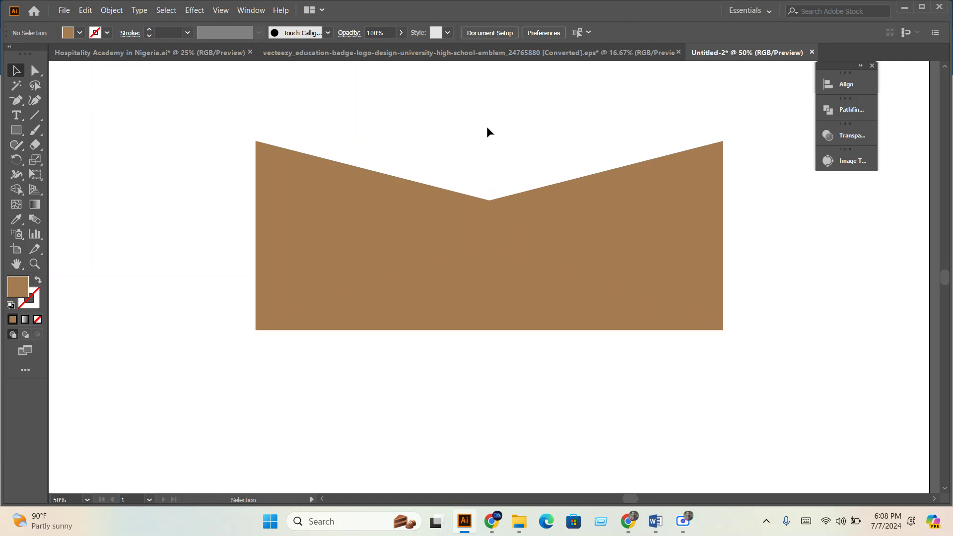
{"action": "left_click", "coordinate": [17, 130]}
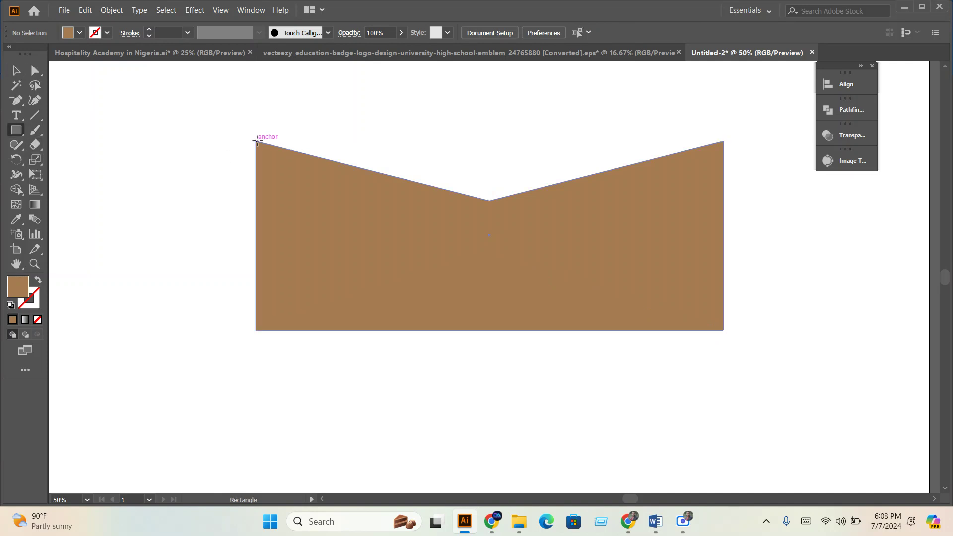
{"action": "left_click_drag", "start_coordinate": [256, 142], "coordinate": [723, 330]}
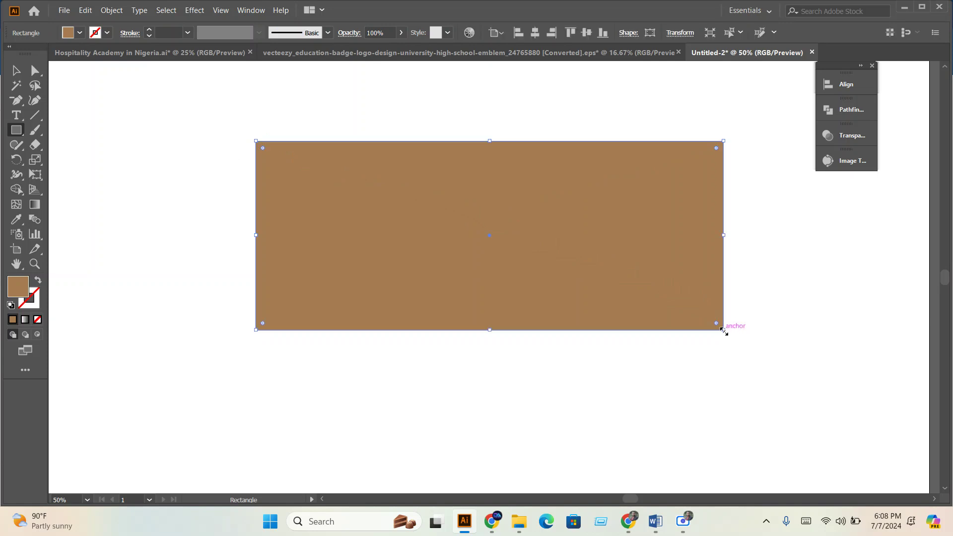
Try several brown swatches as the new rectangle's fill and settle on a dark brown
{"action": "left_click", "coordinate": [80, 33]}
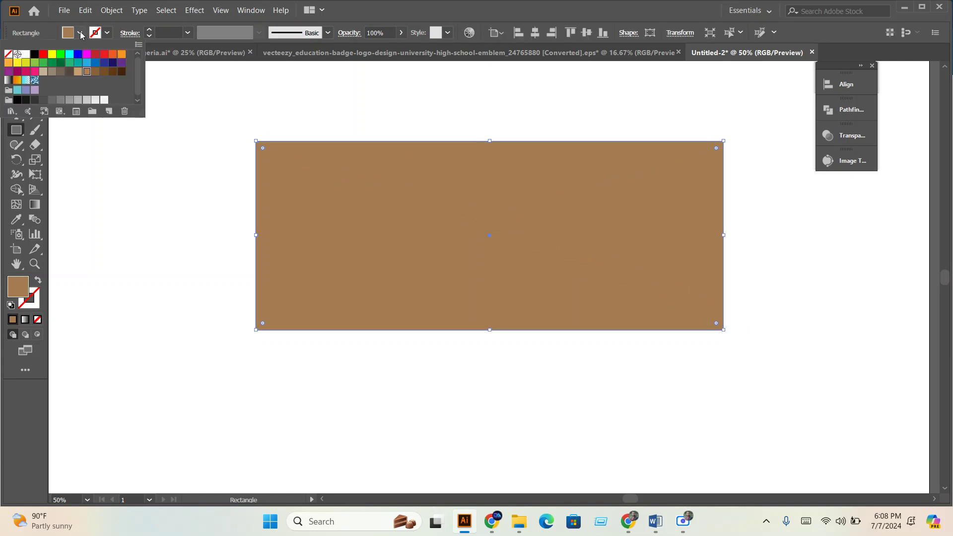
{"action": "left_click", "coordinate": [69, 72]}
{"action": "left_click", "coordinate": [113, 72]}
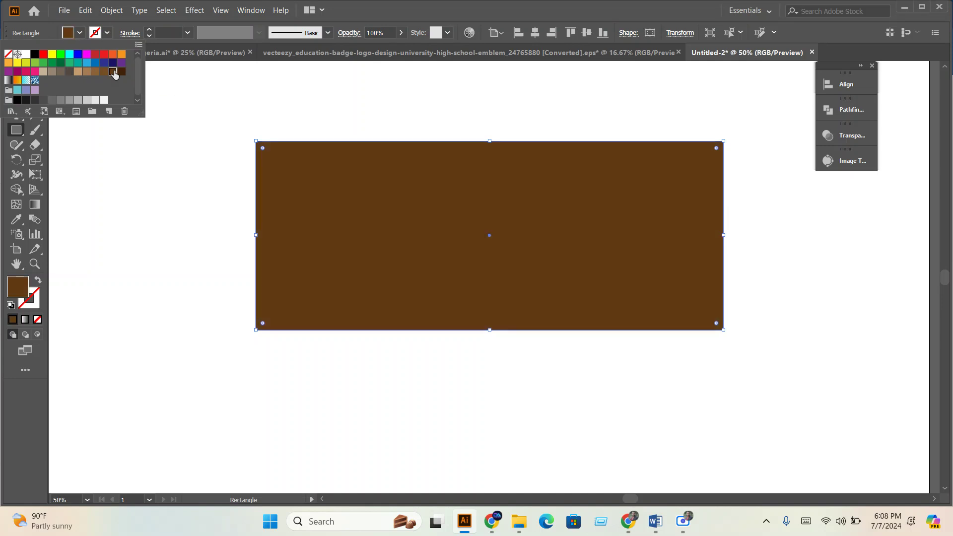
{"action": "left_click", "coordinate": [121, 72]}
{"action": "left_click", "coordinate": [70, 72]}
{"action": "left_click", "coordinate": [87, 72]}
{"action": "left_click", "coordinate": [104, 72]}
{"action": "left_click", "coordinate": [113, 72]}
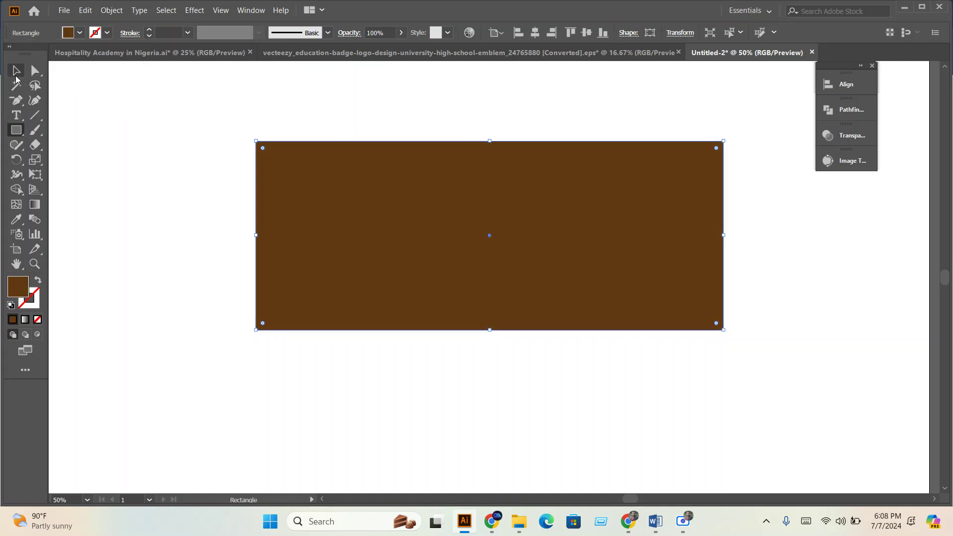
Send the dark brown rectangle to the back, behind the notched brown shape
{"action": "left_click", "coordinate": [15, 74]}
{"action": "right_click", "coordinate": [314, 168]}
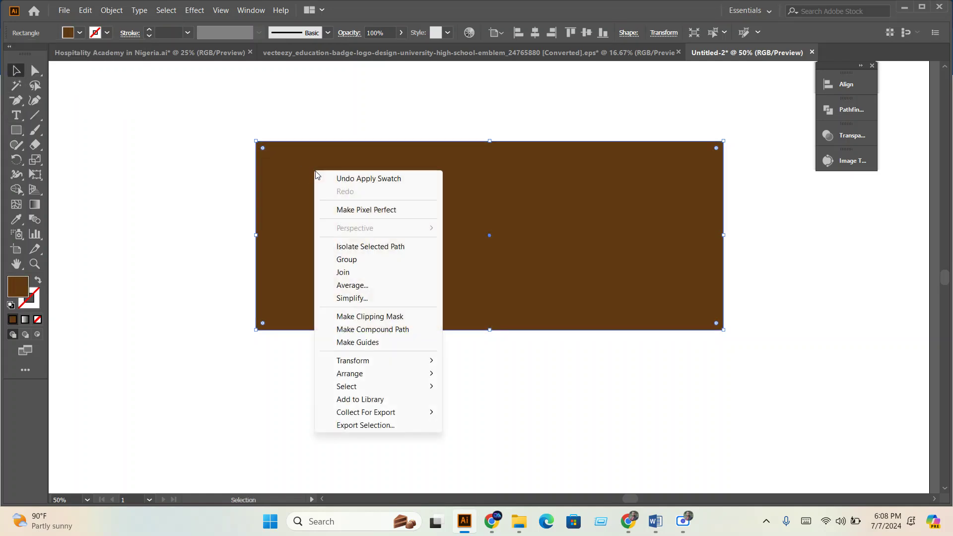
{"action": "mouse_move", "coordinate": [347, 374]}
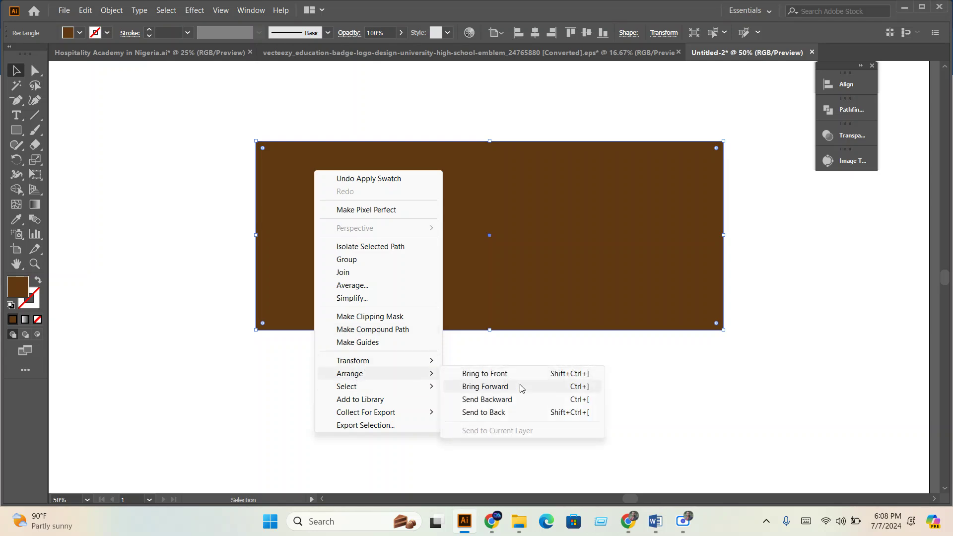
{"action": "left_click", "coordinate": [494, 413]}
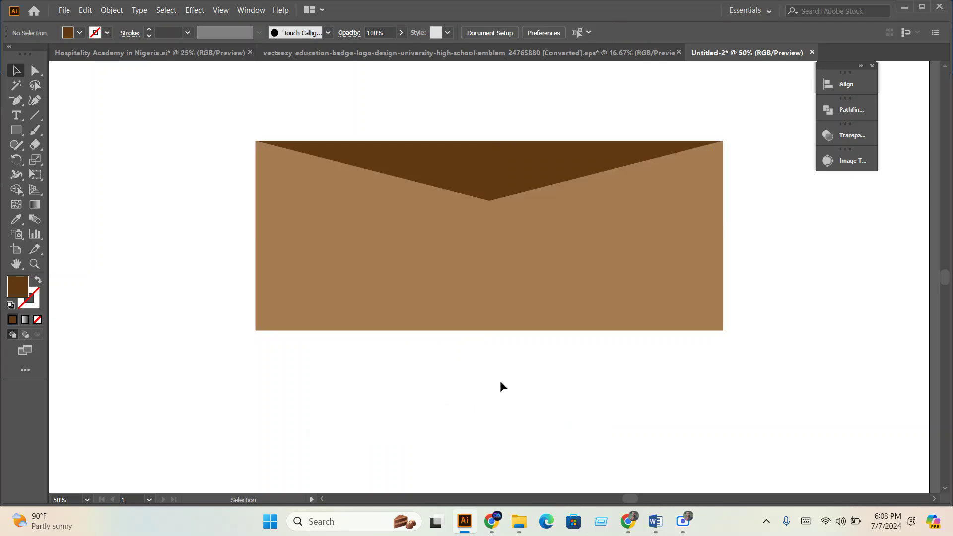
Fill the back rectangle with the darkest brown swatch, R=66 G=33 B=11
{"action": "left_click", "coordinate": [501, 183]}
{"action": "left_click", "coordinate": [80, 32]}
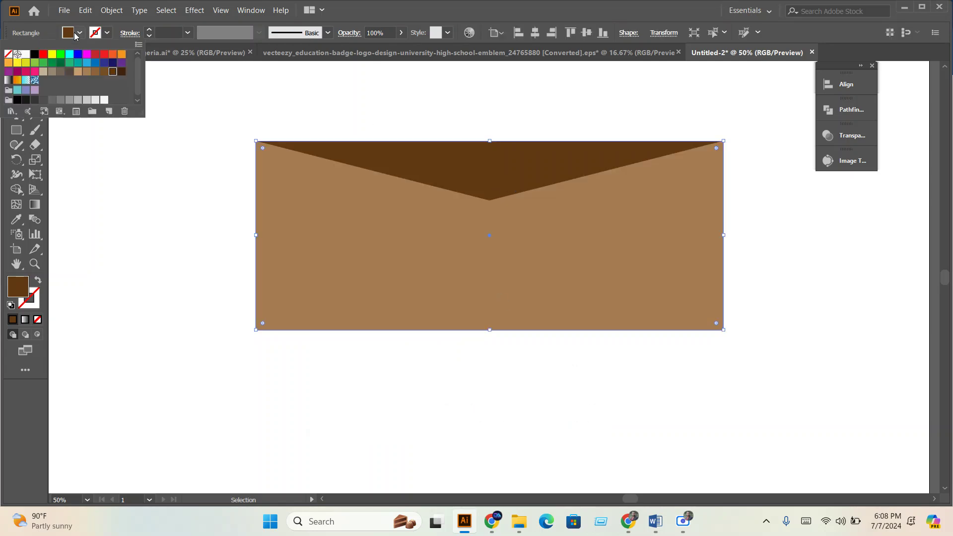
{"action": "left_click", "coordinate": [119, 72]}
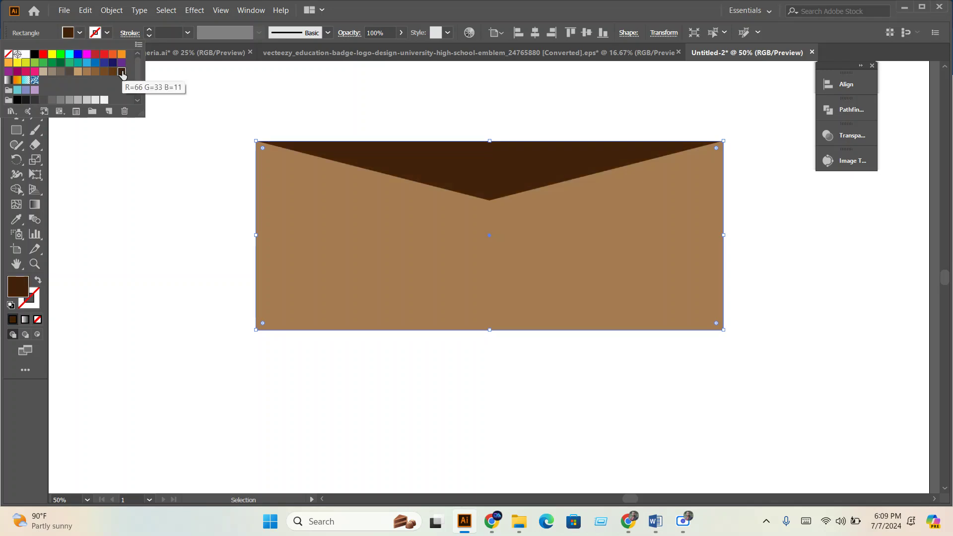
{"action": "left_click", "coordinate": [615, 402]}
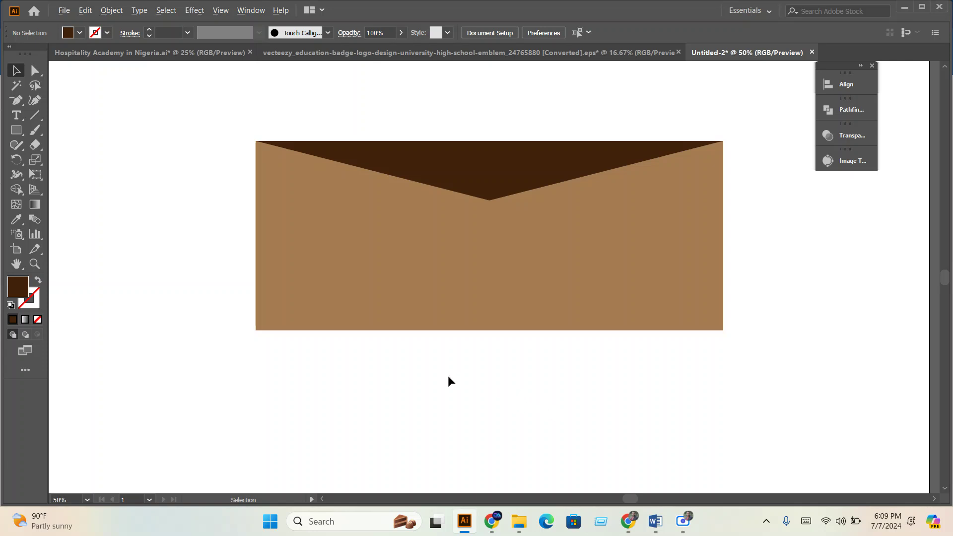
Select both envelope shapes together and move them slightly down on the artboard
{"action": "scroll", "coordinate": [449, 377], "scroll_direction": "up", "scroll_amount": 2}
{"action": "scroll", "coordinate": [448, 377], "scroll_direction": "down", "scroll_amount": 4}
{"action": "left_click_drag", "start_coordinate": [322, 229], "coordinate": [482, 363]}
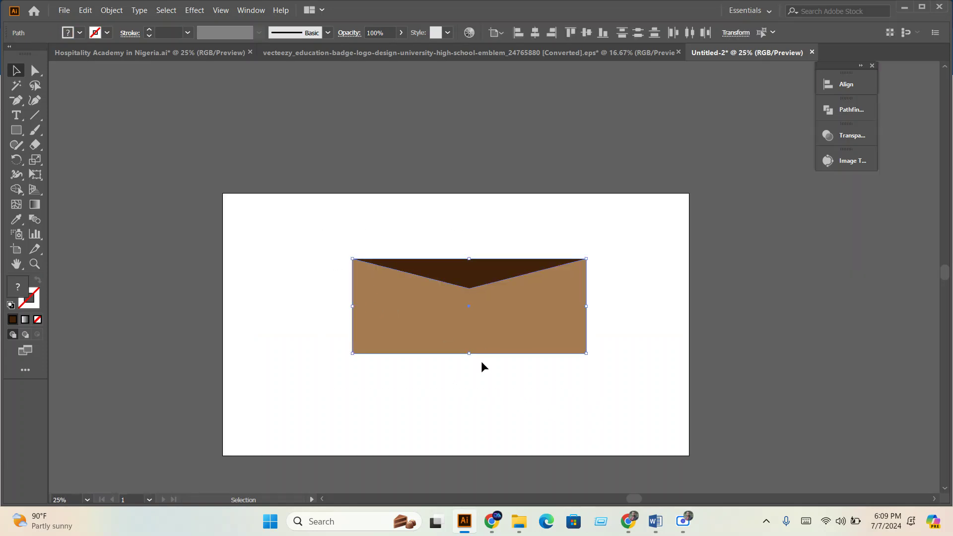
{"action": "scroll", "coordinate": [481, 361], "scroll_direction": "down", "scroll_amount": 1}
{"action": "left_click_drag", "start_coordinate": [483, 322], "coordinate": [492, 346]}
{"action": "scroll", "coordinate": [503, 408], "scroll_direction": "up", "scroll_amount": 1}
Recolour the back rectangle with the red sampled from the flag's circle using the Eyedropper
{"action": "left_click", "coordinate": [489, 282]}
{"action": "key", "text": "i"}
{"action": "left_click_drag", "start_coordinate": [68, 271], "coordinate": [306, 284]}
{"action": "left_click", "coordinate": [119, 214]}
{"action": "left_click", "coordinate": [16, 86]}
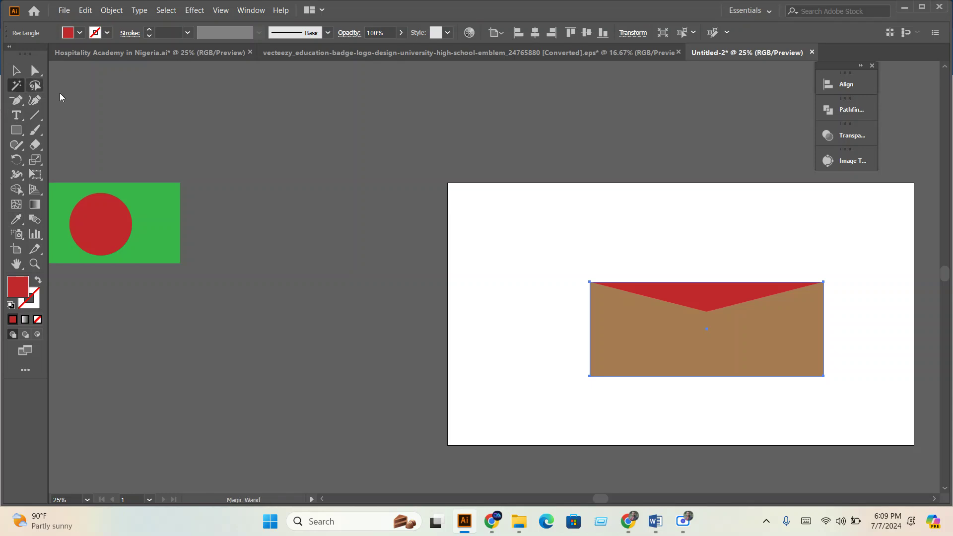
Recolour the notched front shape with the green sampled from the flag's background using the Eyedropper
{"action": "left_click", "coordinate": [16, 70]}
{"action": "left_click", "coordinate": [670, 367]}
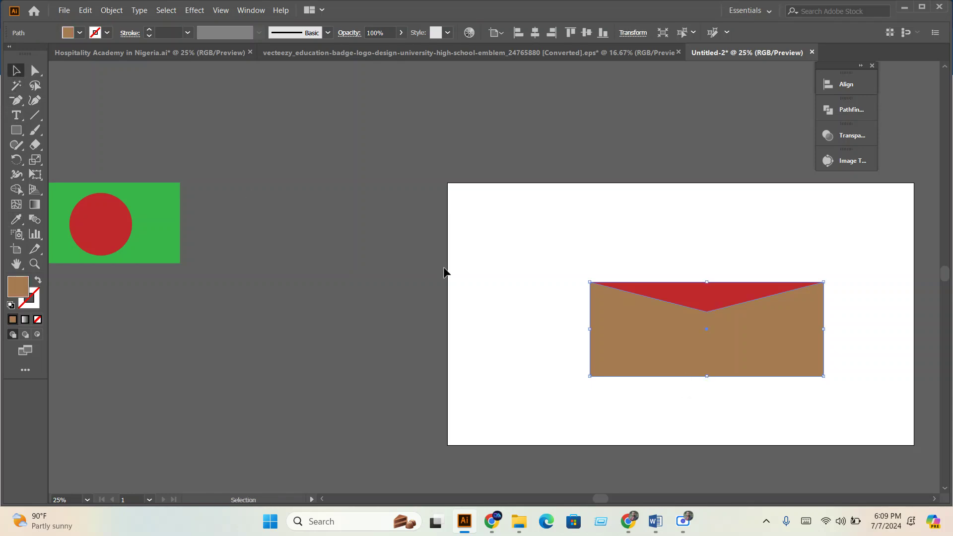
{"action": "key", "text": "i"}
{"action": "left_click", "coordinate": [161, 189]}
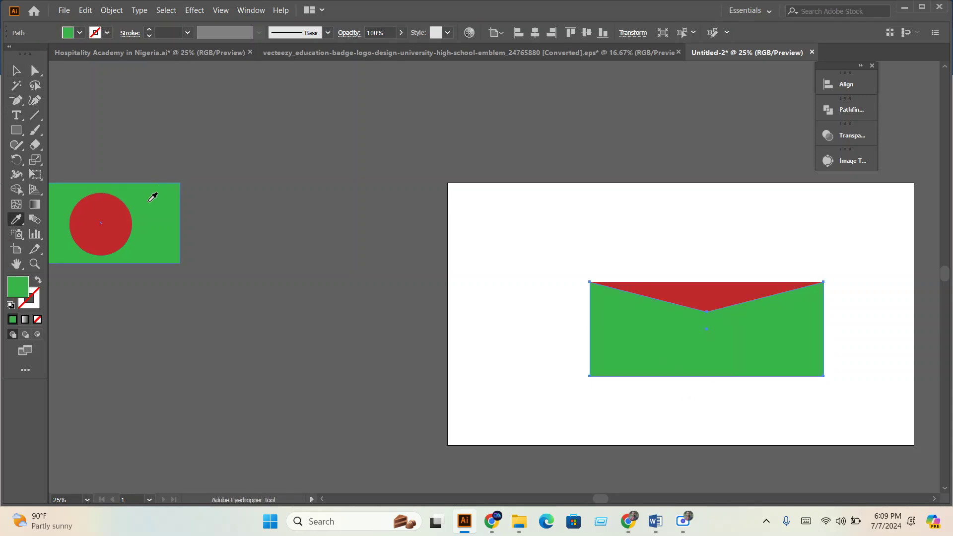
Move the green and red envelope shapes off the artboard, placing them just above it
{"action": "left_click", "coordinate": [16, 70]}
{"action": "left_click_drag", "start_coordinate": [644, 404], "coordinate": [490, 356]}
{"action": "left_click", "coordinate": [489, 356]}
{"action": "left_click_drag", "start_coordinate": [553, 357], "coordinate": [219, 182]}
{"action": "scroll", "coordinate": [425, 297], "scroll_direction": "down", "scroll_amount": 1}
{"action": "left_click_drag", "start_coordinate": [425, 297], "coordinate": [380, 140]}
{"action": "scroll", "coordinate": [385, 213], "scroll_direction": "up", "scroll_amount": 1}
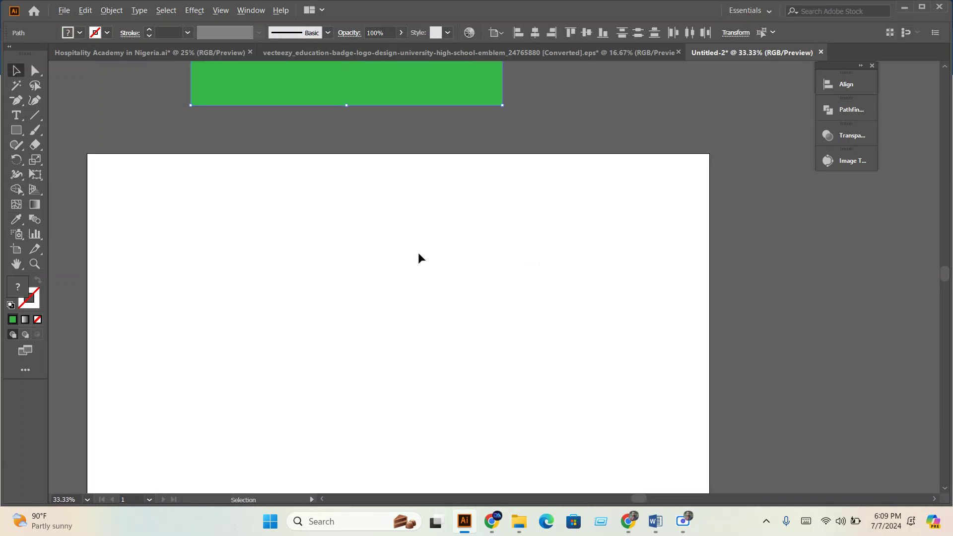
{"action": "scroll", "coordinate": [451, 260], "scroll_direction": "up", "scroll_amount": 1}
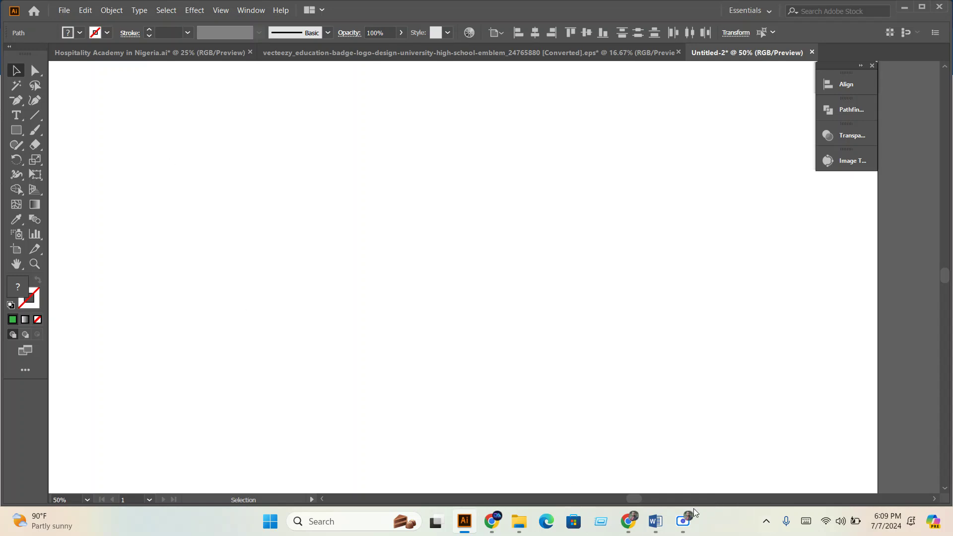
Check the lesson 03 pen tool topics in the Word course outline, and return to Illustrator to find the Anchor Point Tool
{"action": "left_click", "coordinate": [651, 530]}
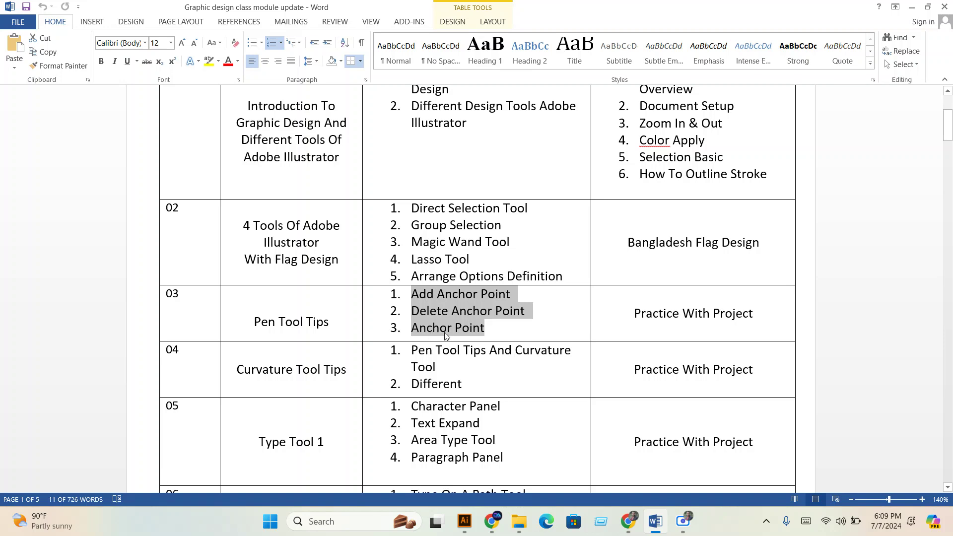
{"action": "left_click", "coordinate": [465, 522]}
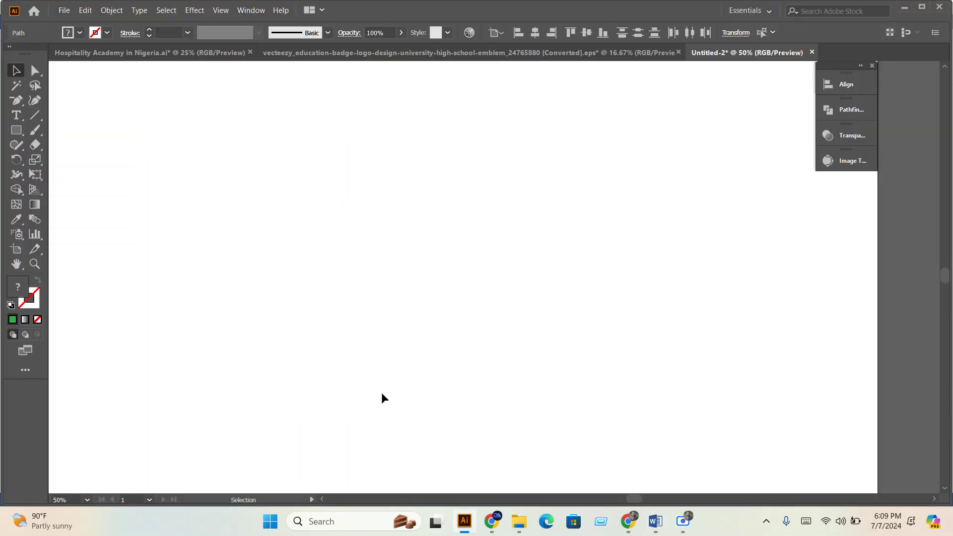
{"action": "left_click_drag", "start_coordinate": [17, 100], "coordinate": [66, 145]}
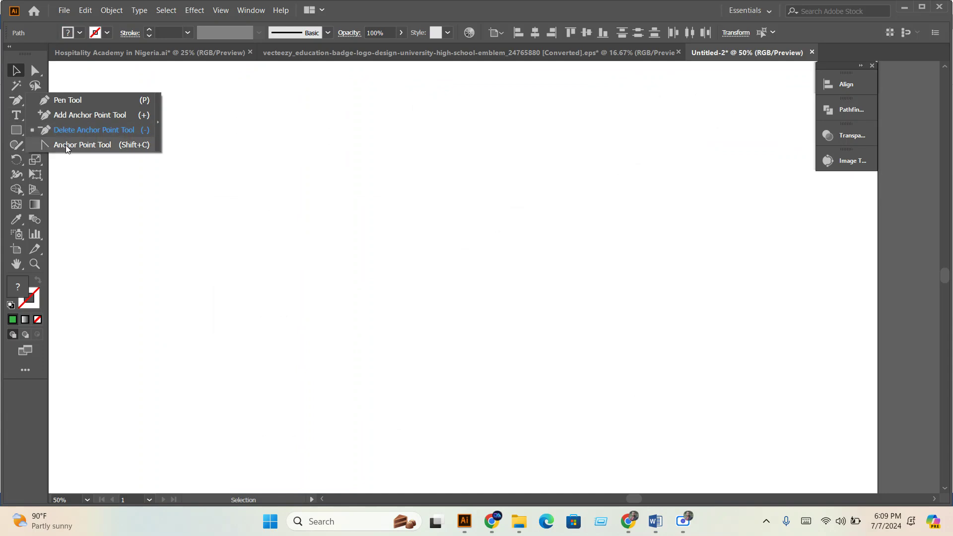
Draw a wide green rectangle across most of the empty artboard
{"action": "left_click", "coordinate": [528, 252]}
{"action": "key", "text": "m"}
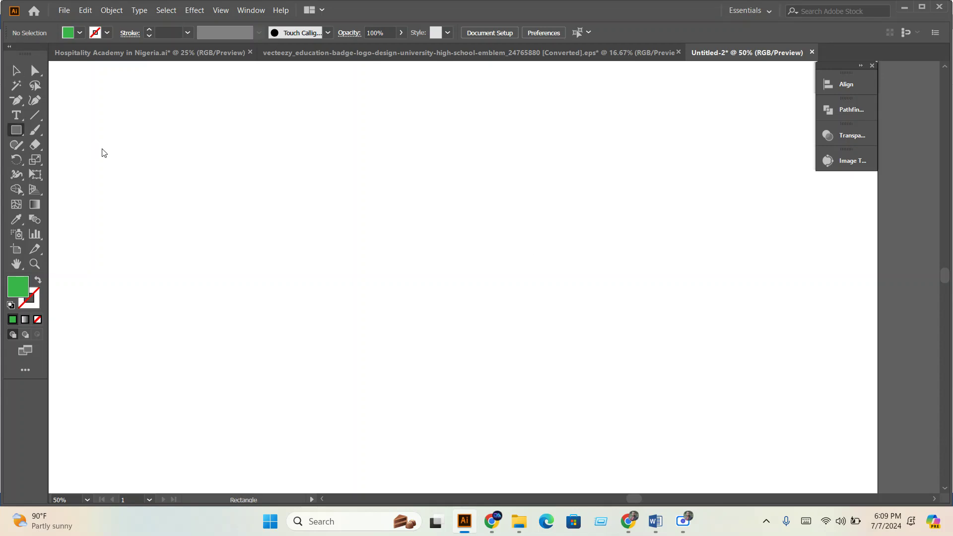
{"action": "left_click_drag", "start_coordinate": [110, 166], "coordinate": [744, 351]}
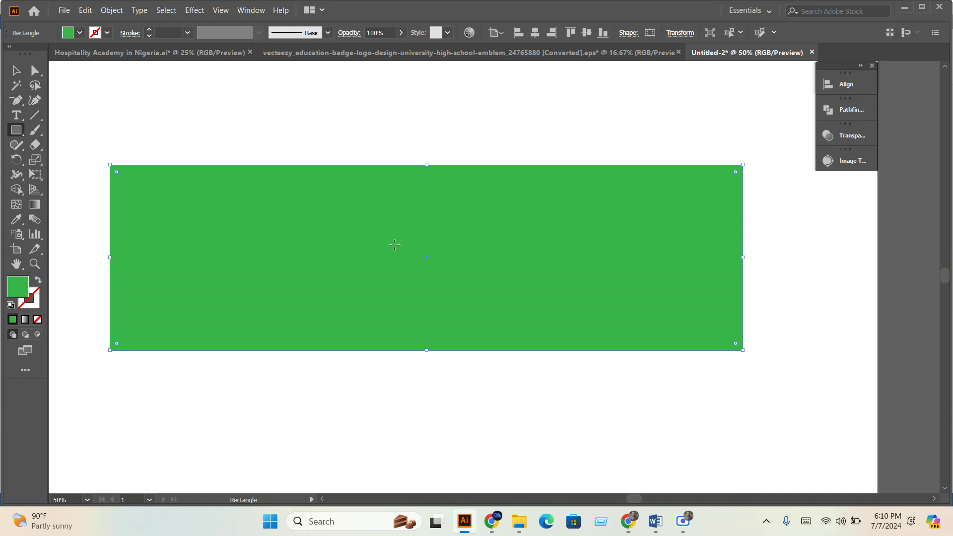
Add an anchor point on the green rectangle's upper edge, a little right of its centre
{"action": "left_click", "coordinate": [16, 100]}
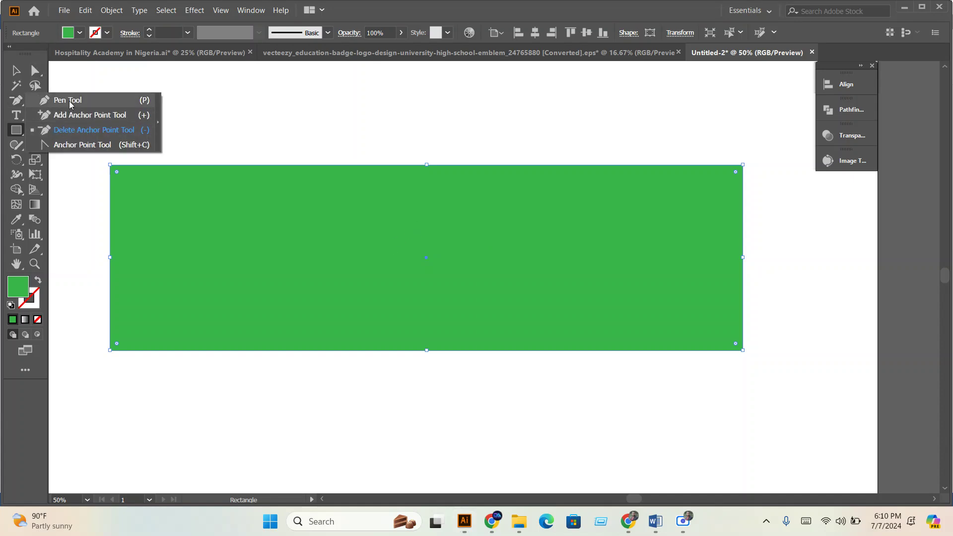
{"action": "left_click", "coordinate": [73, 116]}
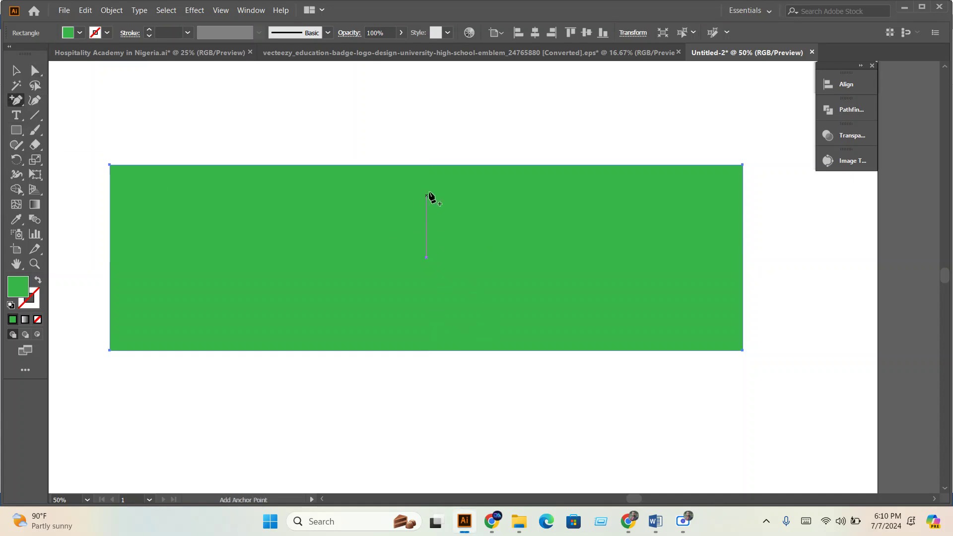
{"action": "left_click", "coordinate": [498, 165]}
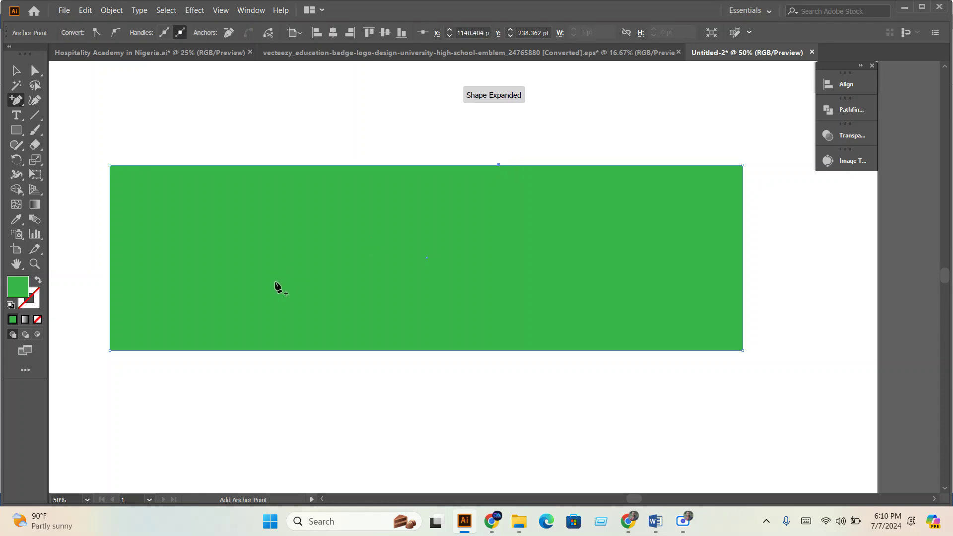
Pull curve handles out of the added point with the Anchor Point Tool, bending the upper edge into a wave
{"action": "left_click", "coordinate": [16, 100]}
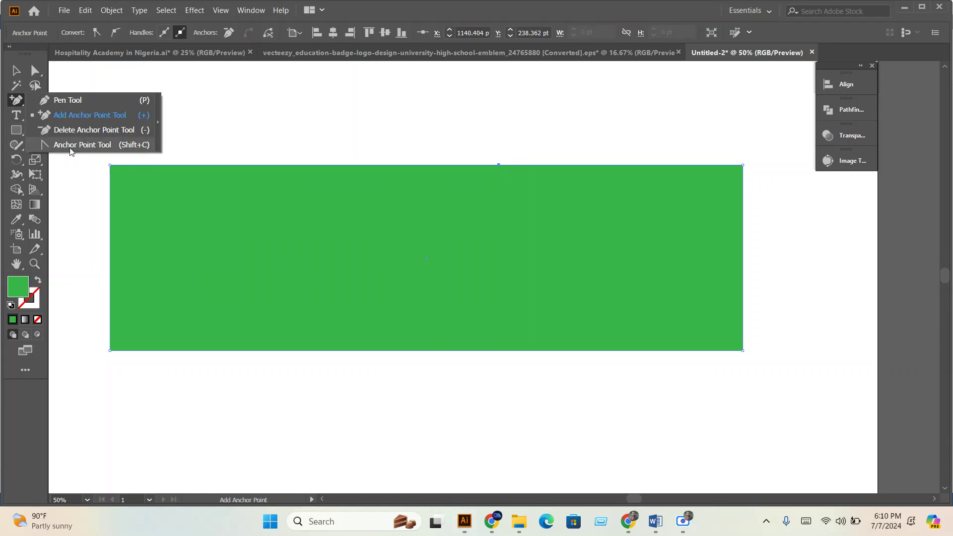
{"action": "left_click", "coordinate": [70, 148]}
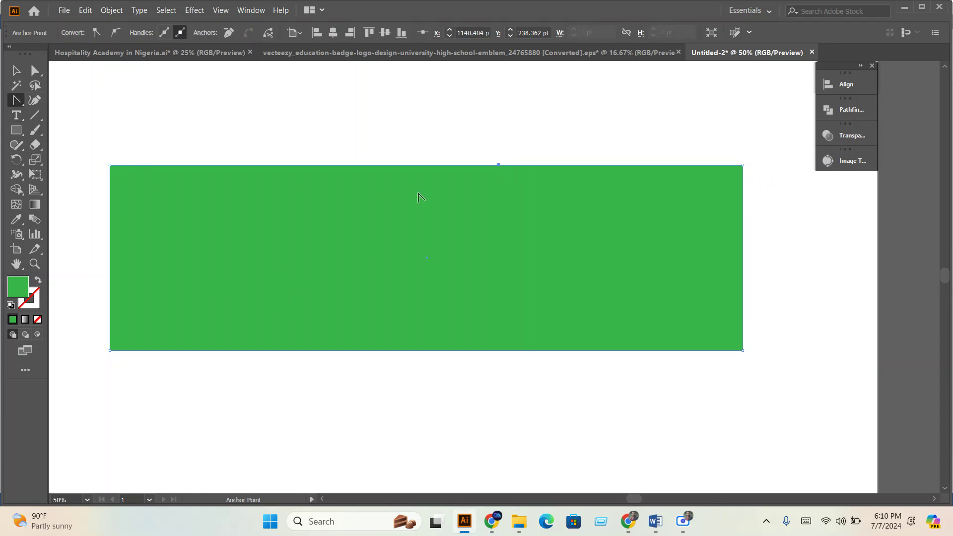
{"action": "mouse_move", "coordinate": [499, 165]}
{"action": "left_mouse_down"}
{"action": "mouse_move", "coordinate": [618, 104]}
{"action": "mouse_move", "coordinate": [668, 64]}
{"action": "mouse_move", "coordinate": [686, 164]}
{"action": "left_mouse_up"}
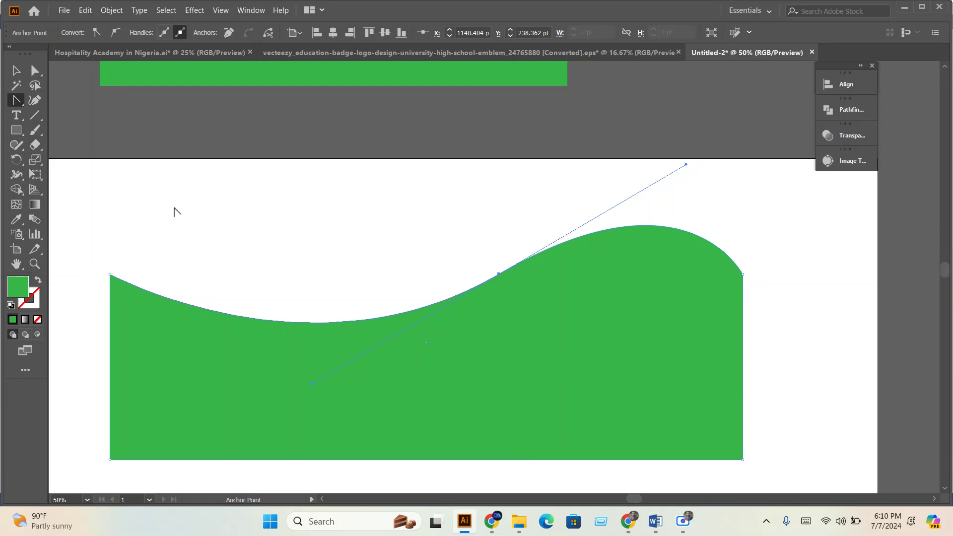
Place the green wave shape along the artboard's bottom edge and stretch it to the full artboard width
{"action": "left_click", "coordinate": [9, 73]}
{"action": "left_click", "coordinate": [375, 308]}
{"action": "key", "text": "ctrl+minus"}
{"action": "key", "text": "ctrl+minus"}
{"action": "key", "text": "ctrl+minus"}
{"action": "left_click_drag", "start_coordinate": [435, 253], "coordinate": [479, 328]}
{"action": "left_click_drag", "start_coordinate": [299, 309], "coordinate": [199, 309]}
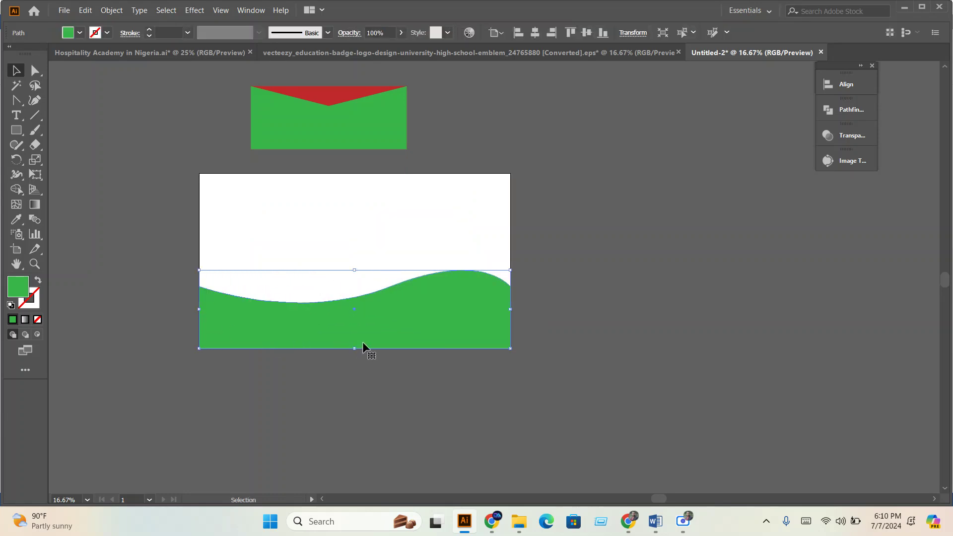
{"action": "left_click", "coordinate": [398, 222]}
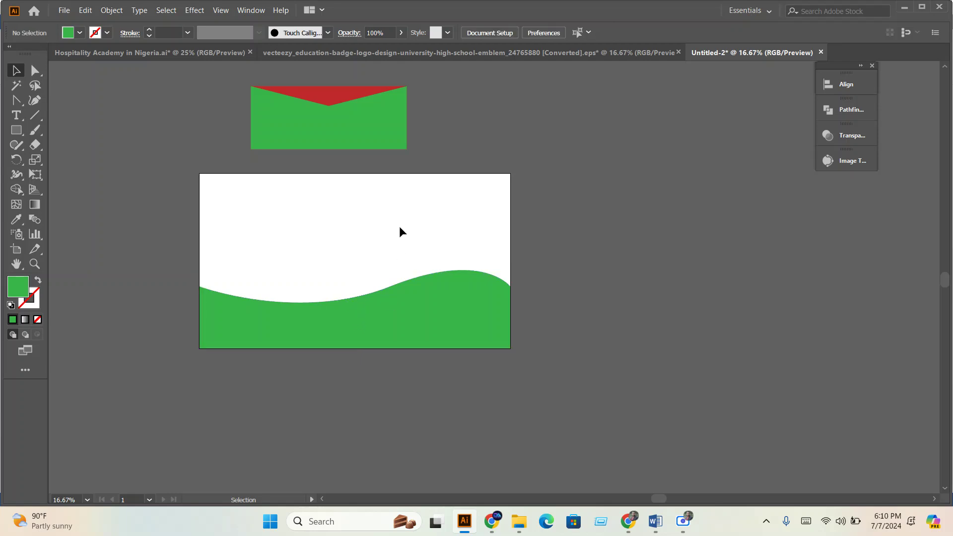
{"action": "scroll", "coordinate": [399, 229], "scroll_direction": "up", "scroll_amount": 1}
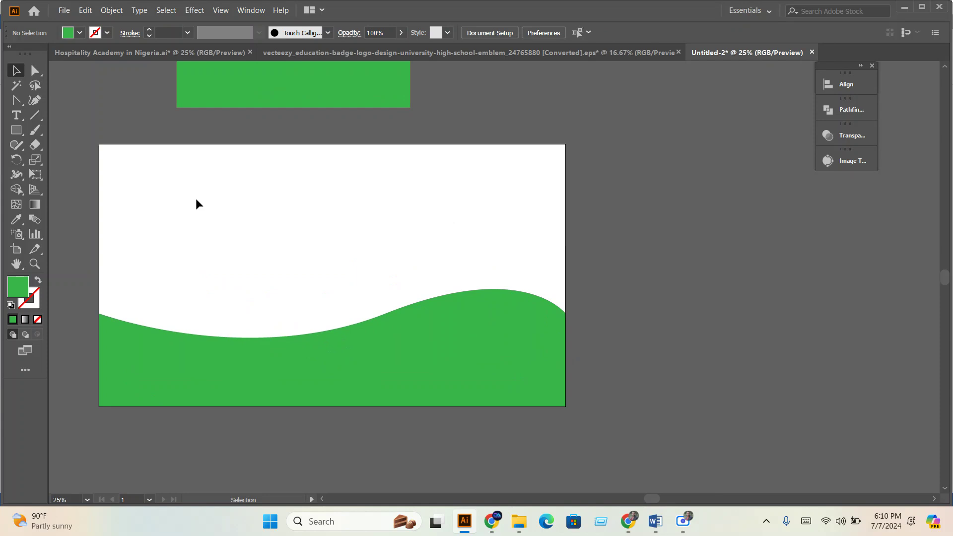
{"action": "left_click", "coordinate": [296, 355]}
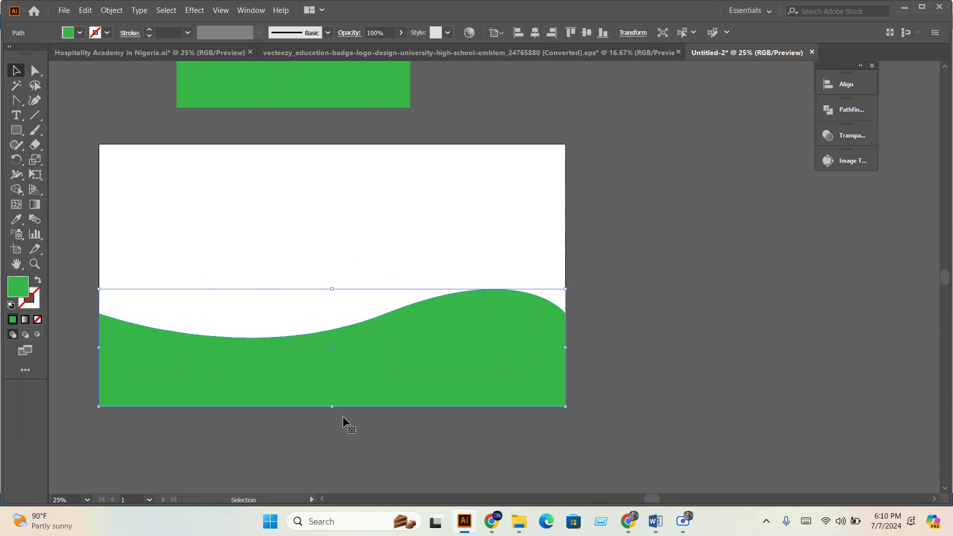
Highlight "Pen Tool Tips" in the Word course outline, and switch to the Fiverr profile page in Chrome
{"action": "left_click", "coordinate": [656, 522]}
{"action": "left_click_drag", "start_coordinate": [244, 329], "coordinate": [339, 324]}
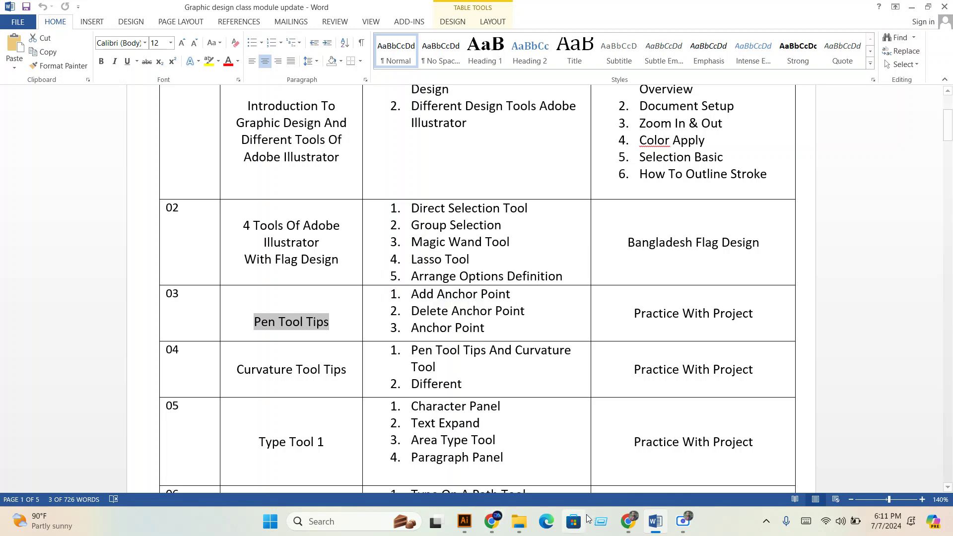
{"action": "left_click", "coordinate": [627, 528]}
{"action": "left_click", "coordinate": [527, 461]}
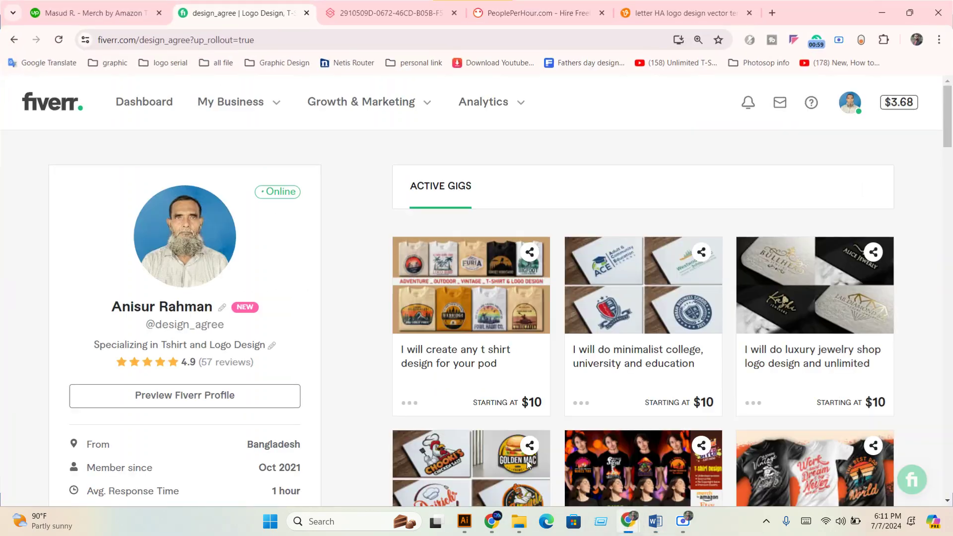
View the Upwork profile and the PeoplePerHour dashboard in Chrome, and return to the Word course outline
{"action": "left_click", "coordinate": [104, 12]}
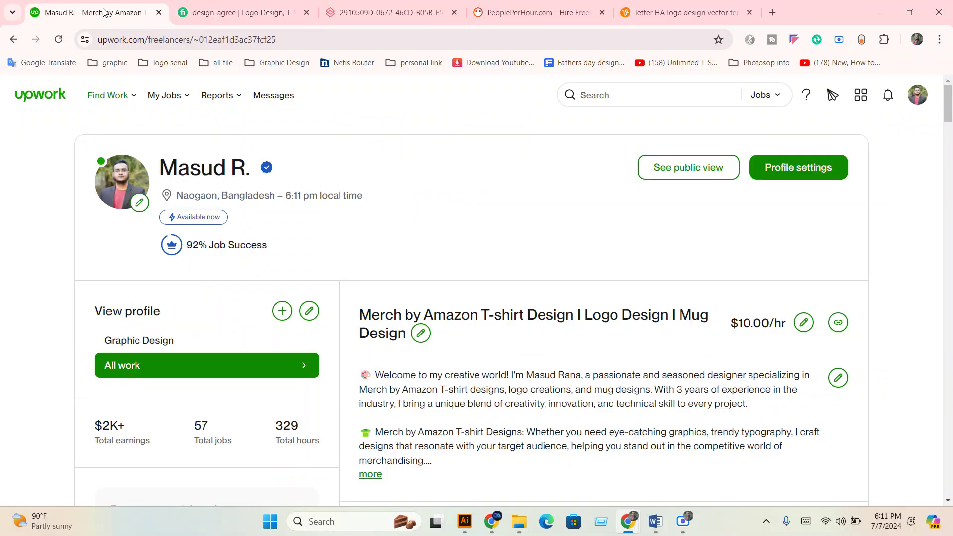
{"action": "left_click", "coordinate": [236, 11]}
{"action": "left_click", "coordinate": [566, 10]}
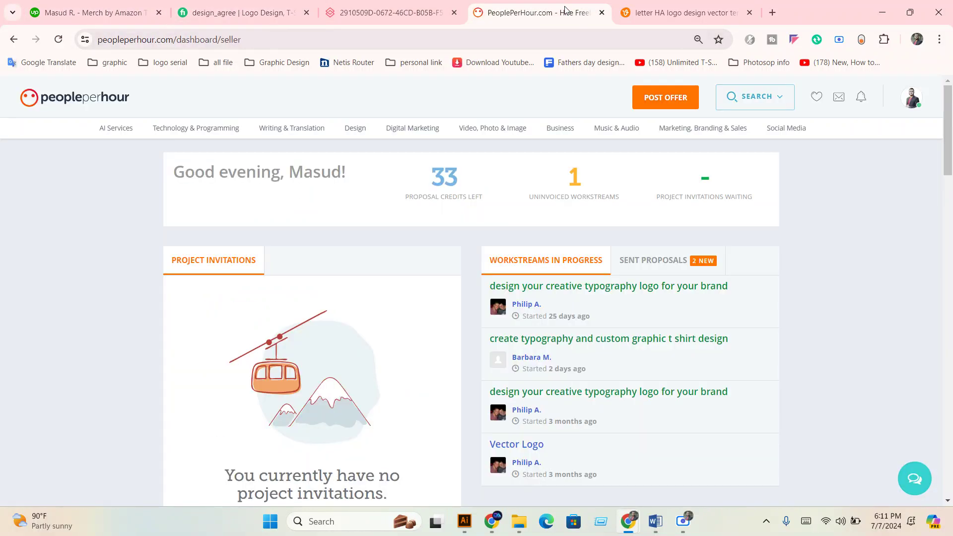
{"action": "left_click", "coordinate": [882, 12]}
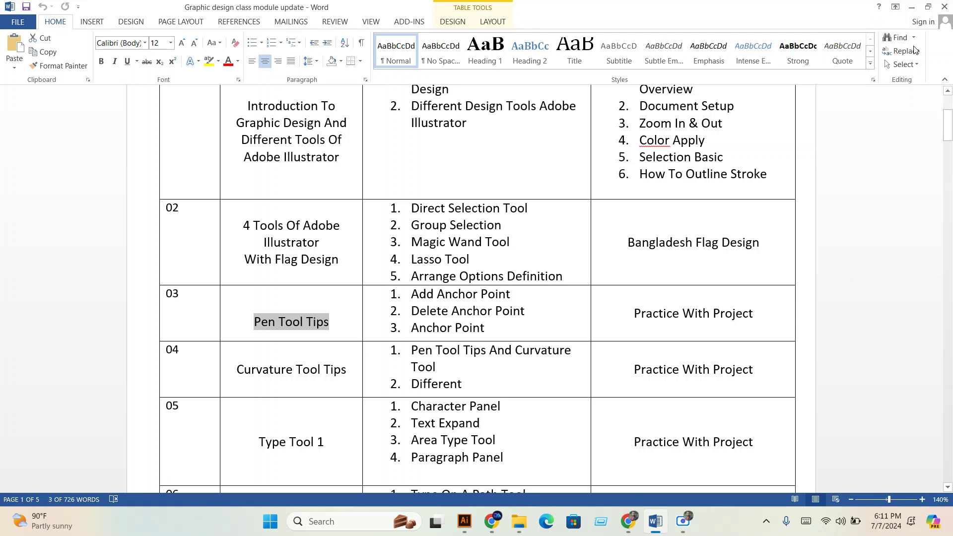
Switch back to Illustrator and move the green wave shape off the artboard, past its right side
{"action": "left_click", "coordinate": [912, 7]}
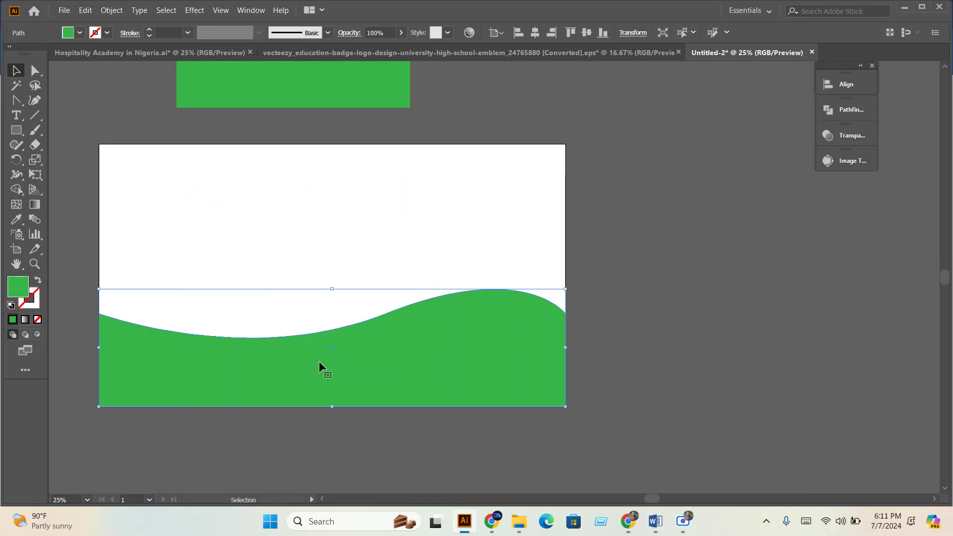
{"action": "left_click_drag", "start_coordinate": [300, 347], "coordinate": [790, 327]}
{"action": "scroll", "coordinate": [230, 288], "scroll_direction": "up", "scroll_amount": 1}
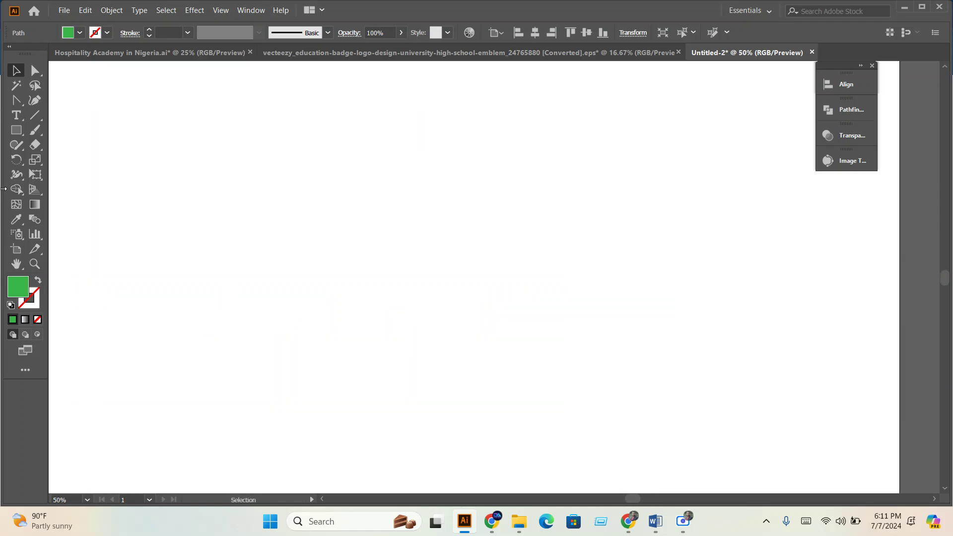
Draw a closed, straight-sided four-corner shape with the Pen tool, its upper edge about 591 pt long, and shift it up and left
{"action": "left_click", "coordinate": [10, 104]}
{"action": "left_click", "coordinate": [62, 99]}
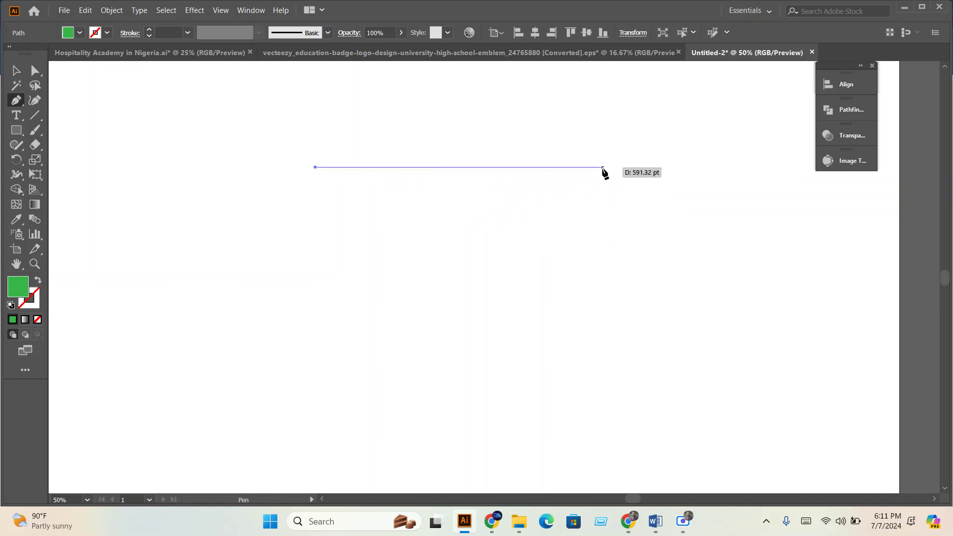
{"action": "left_click", "coordinate": [603, 168]}
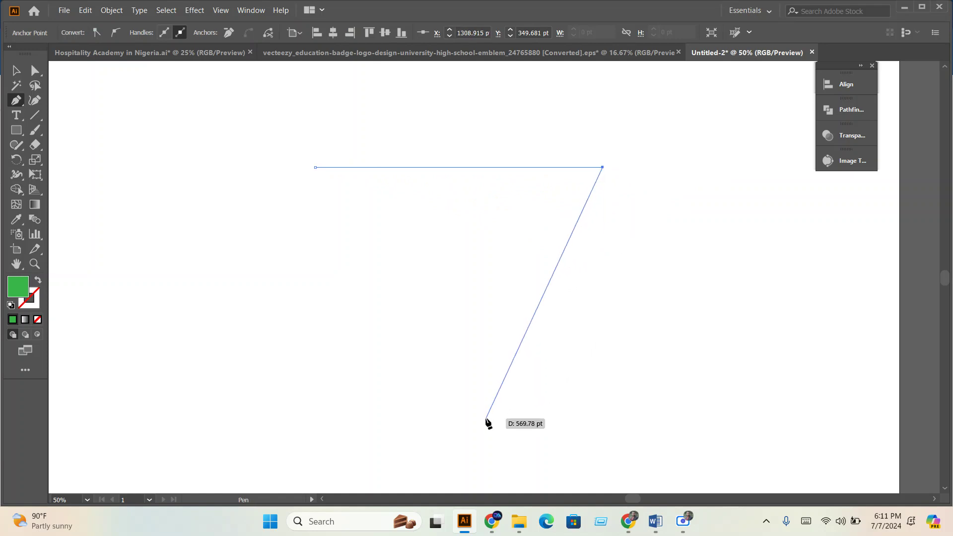
{"action": "left_click", "coordinate": [580, 419], "text": "shift"}
{"action": "left_click", "coordinate": [304, 420], "text": "shift"}
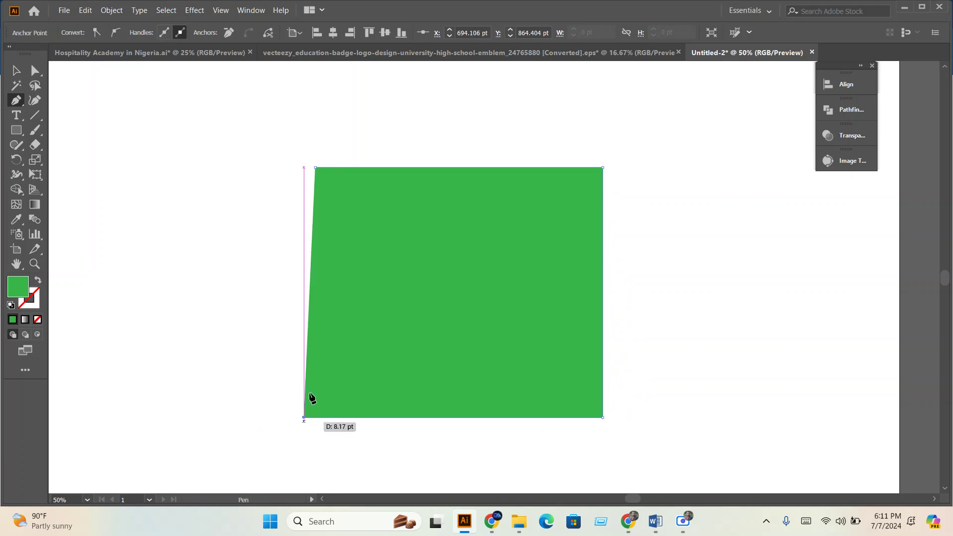
{"action": "left_click", "coordinate": [316, 169]}
{"action": "key", "text": "v"}
{"action": "left_click_drag", "start_coordinate": [431, 317], "coordinate": [373, 297]}
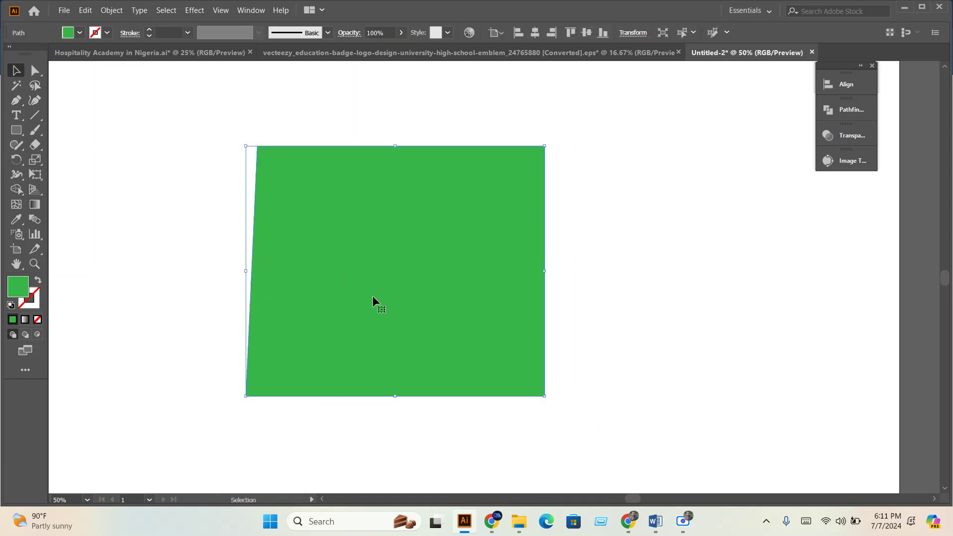
Check the available basic shape tools, shift the green four-sided shape further up and left, and delete it
{"action": "left_click", "coordinate": [17, 130]}
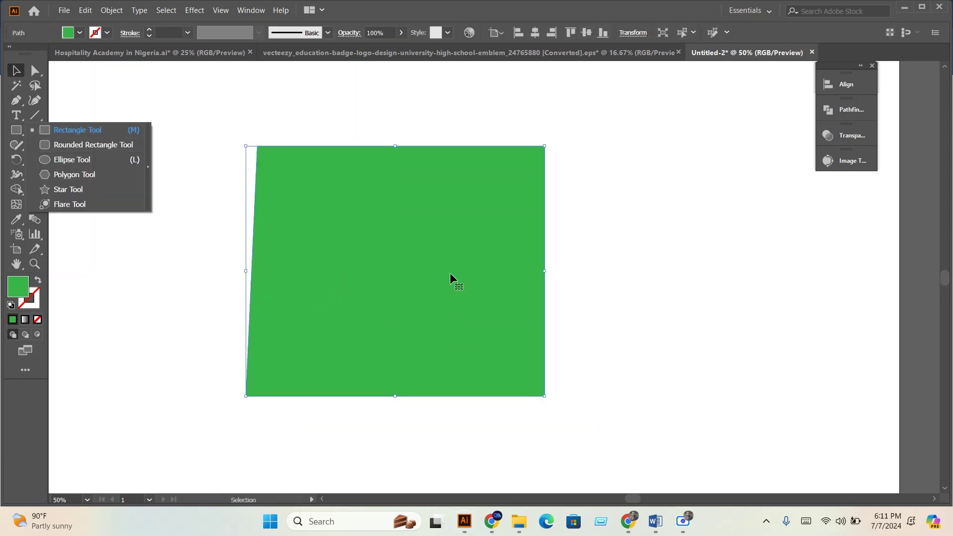
{"action": "left_click", "coordinate": [401, 252]}
{"action": "left_click_drag", "start_coordinate": [401, 252], "coordinate": [351, 230]}
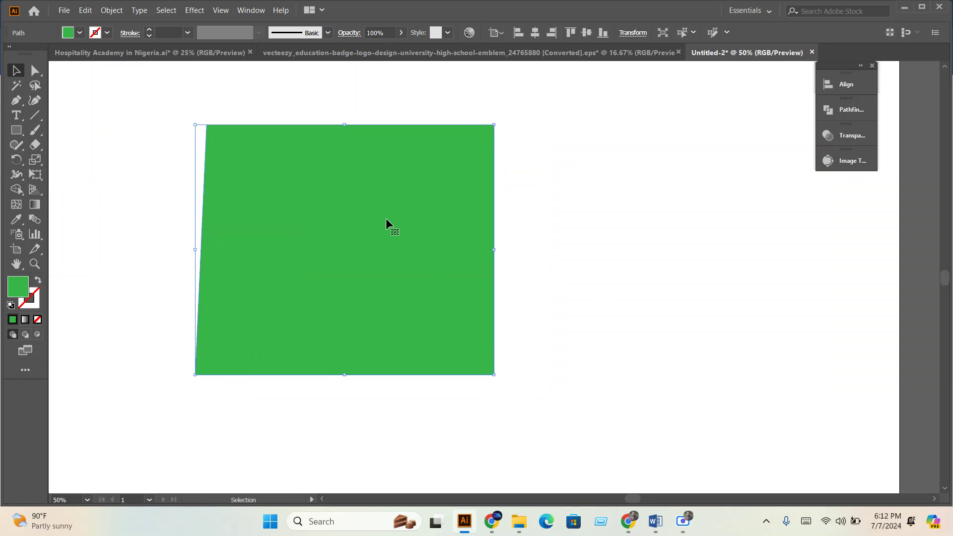
{"action": "key", "text": "Delete"}
Draw a curved Pen tool segment about 522 pt wide by pulling handles from its second anchor, and delete it
{"action": "left_click", "coordinate": [20, 106]}
{"action": "left_click", "coordinate": [297, 197]}
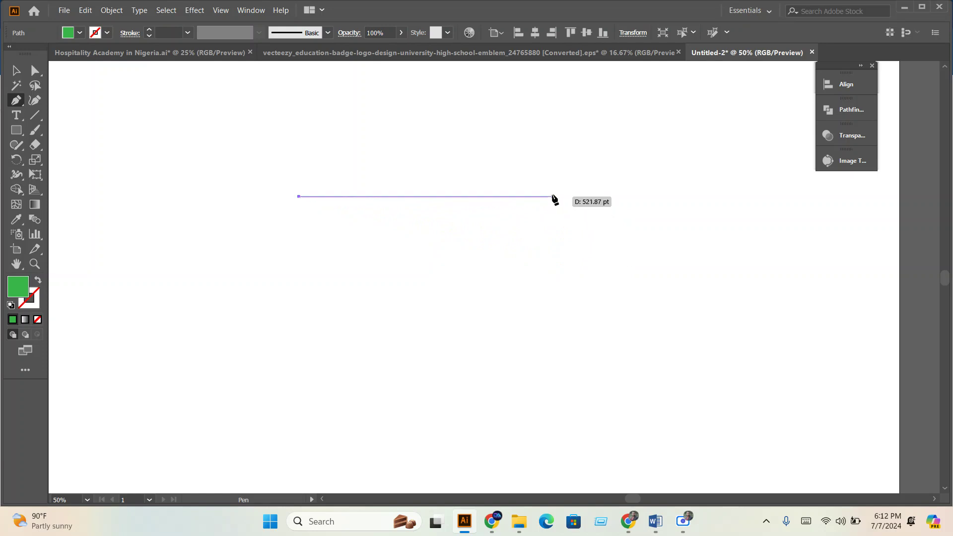
{"action": "left_click_drag", "start_coordinate": [553, 197], "coordinate": [684, 272]}
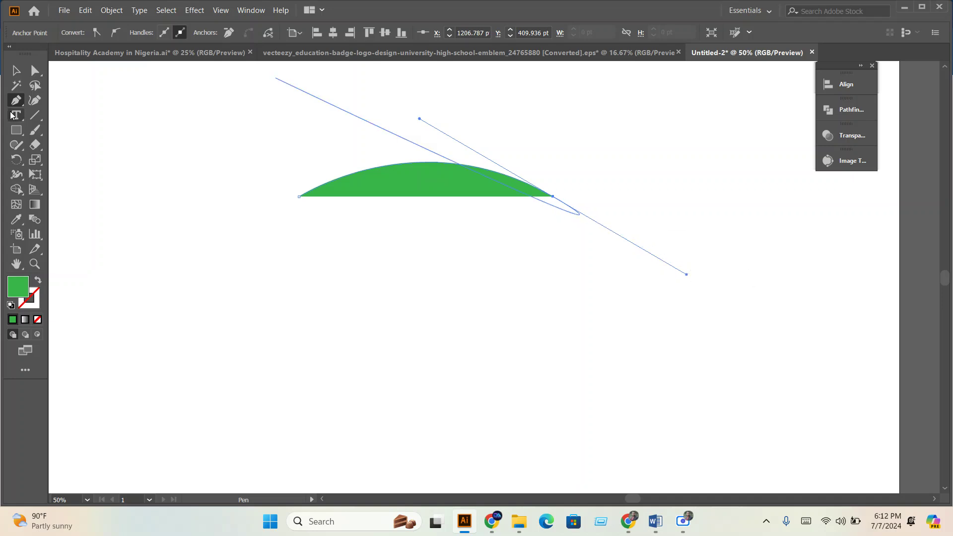
{"action": "left_click", "coordinate": [18, 72]}
{"action": "key", "text": "Delete"}
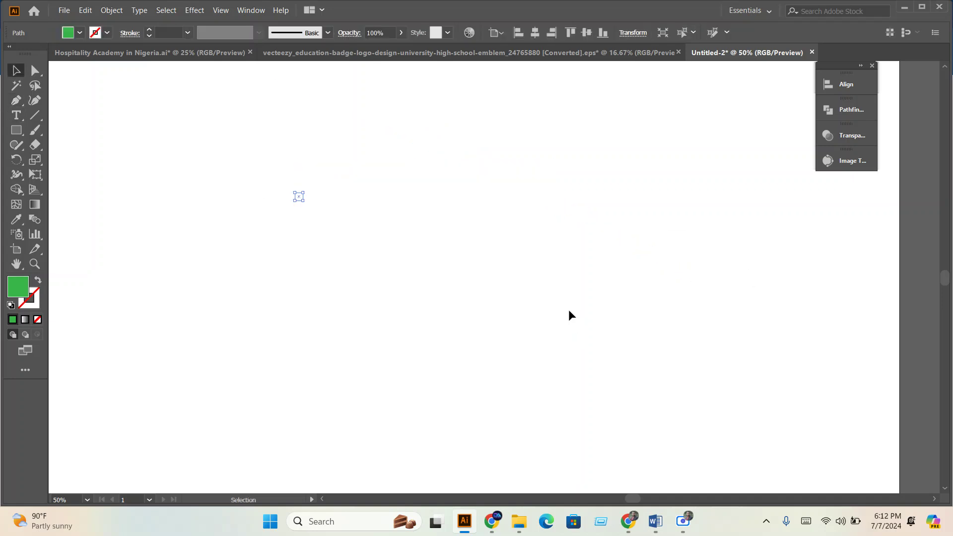
Clear the open windows away and switch to File Explorer at the Class Docoment folder
{"action": "left_click", "coordinate": [904, 8]}
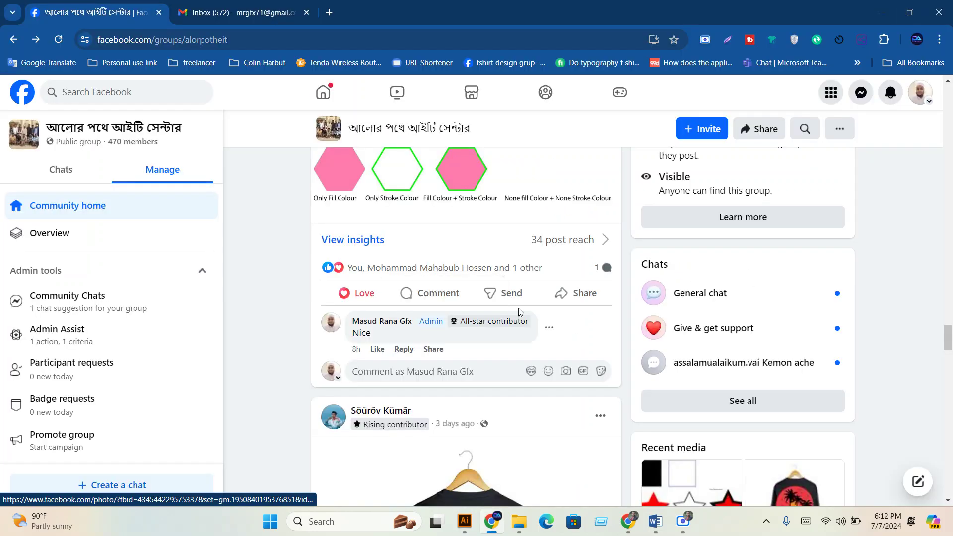
{"action": "left_click", "coordinate": [876, 19]}
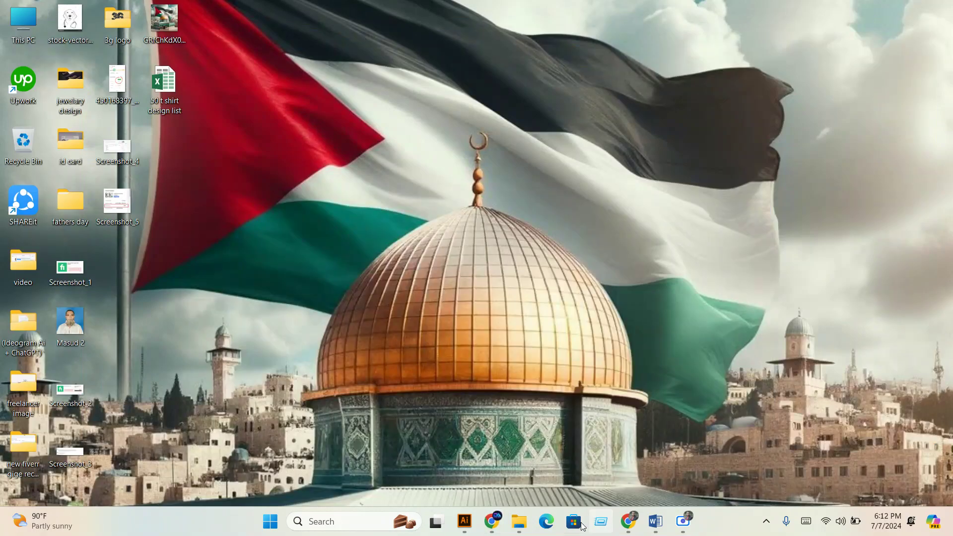
{"action": "left_click", "coordinate": [522, 530]}
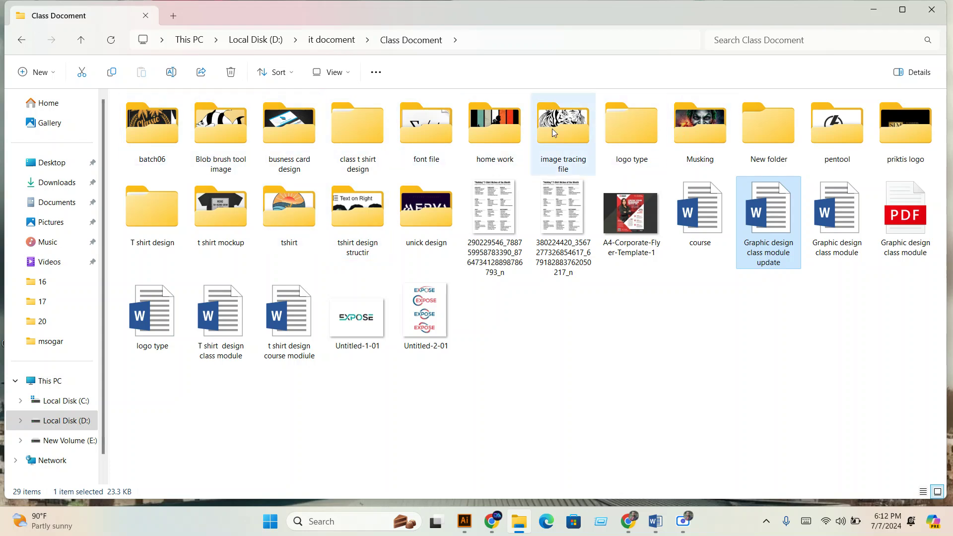
{"action": "left_click", "coordinate": [137, 137]}
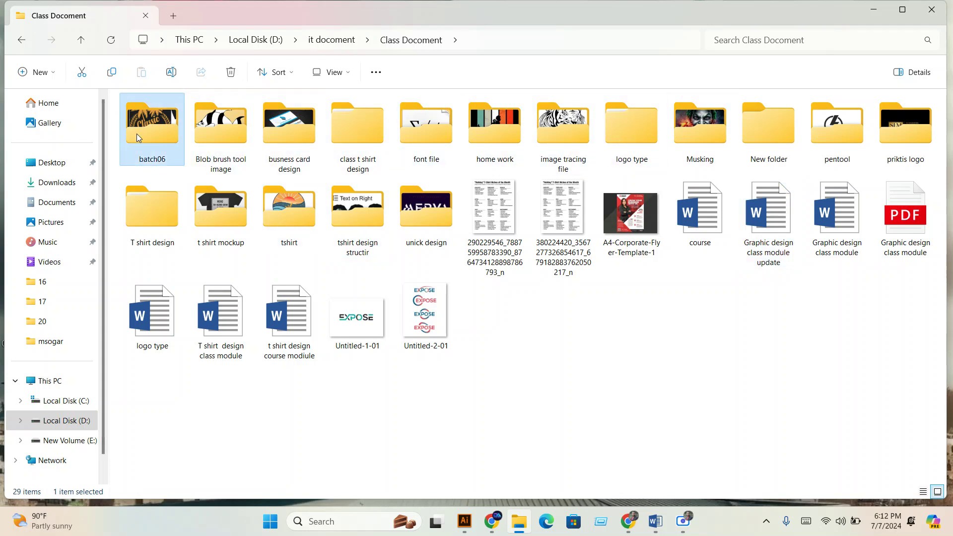
{"action": "double_click", "coordinate": [137, 135]}
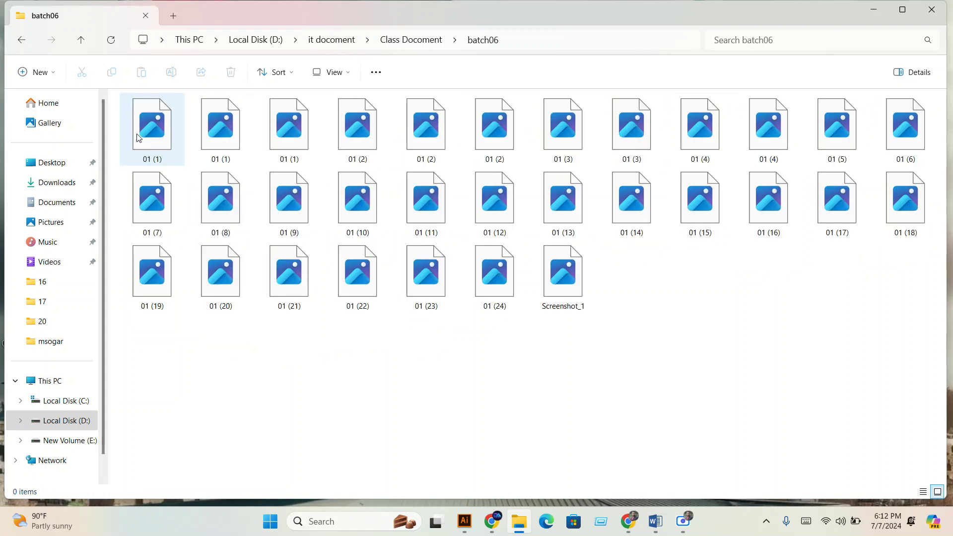
{"action": "left_click", "coordinate": [80, 41]}
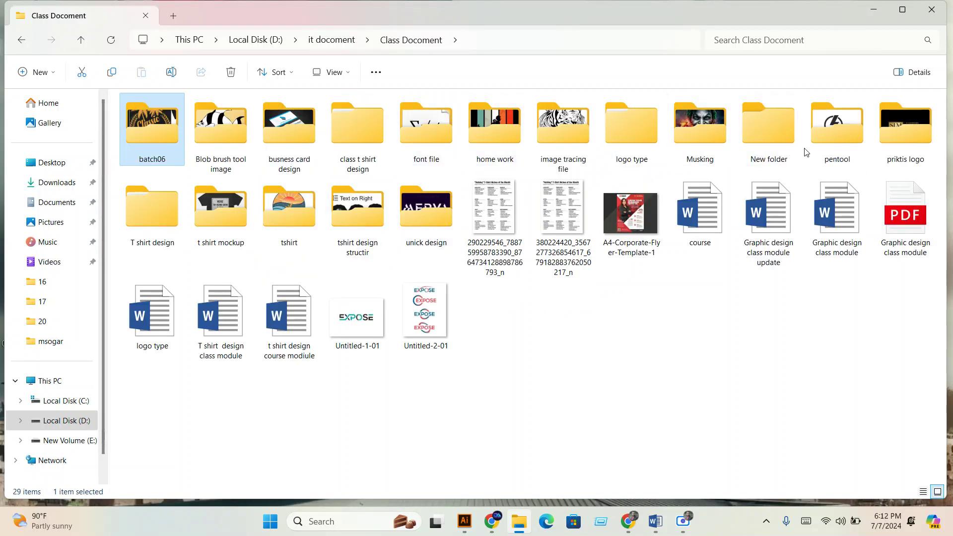
Open the pentool folder and place image 1, the straight-line shapes worksheet, onto the Illustrator artboard
{"action": "left_click", "coordinate": [851, 140]}
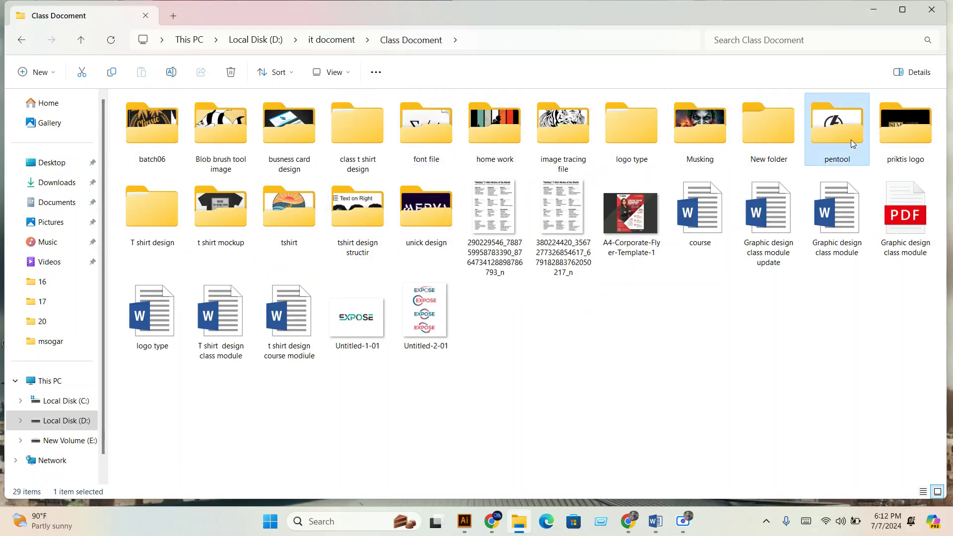
{"action": "double_click", "coordinate": [849, 140]}
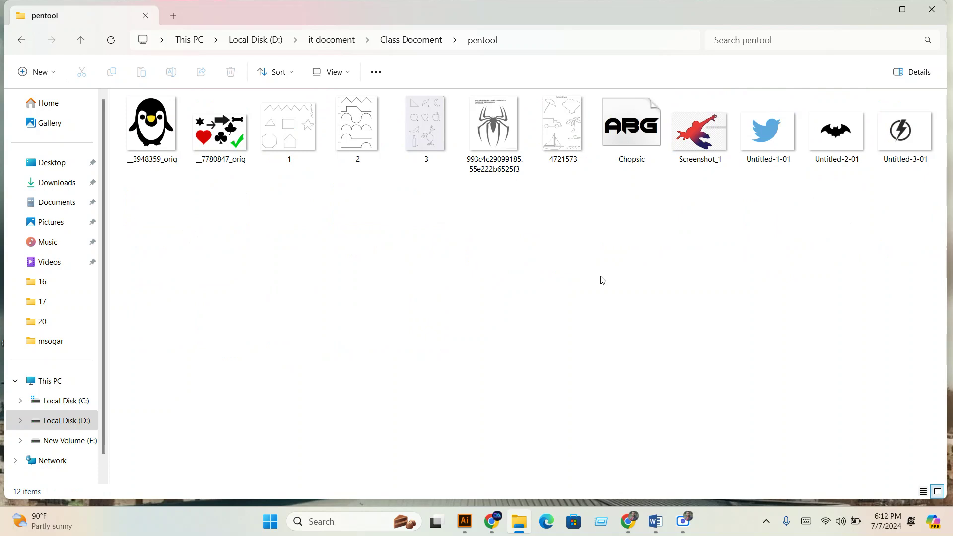
{"action": "left_click", "coordinate": [281, 148]}
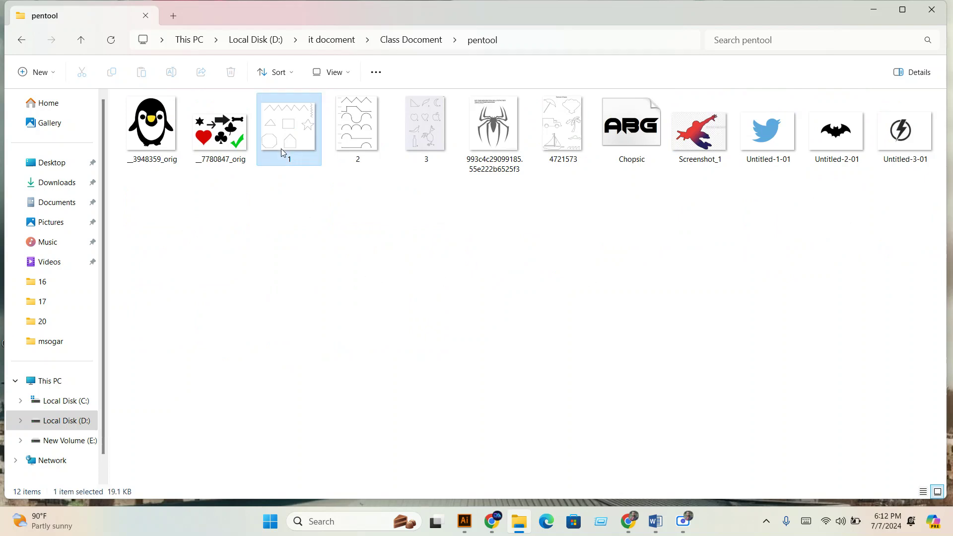
{"action": "left_click_drag", "start_coordinate": [287, 143], "coordinate": [428, 290]}
{"action": "left_click", "coordinate": [230, 204]}
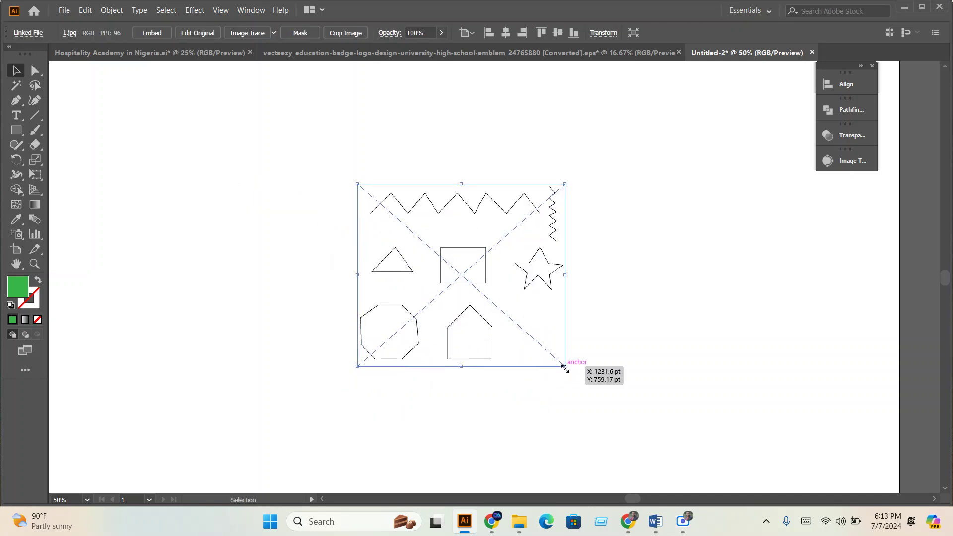
Undo a trial reduction of the placed worksheet image, enlarge it proportionally from its centre to nearly double size, and deselect it
{"action": "left_click_drag", "start_coordinate": [565, 367], "coordinate": [469, 283]}
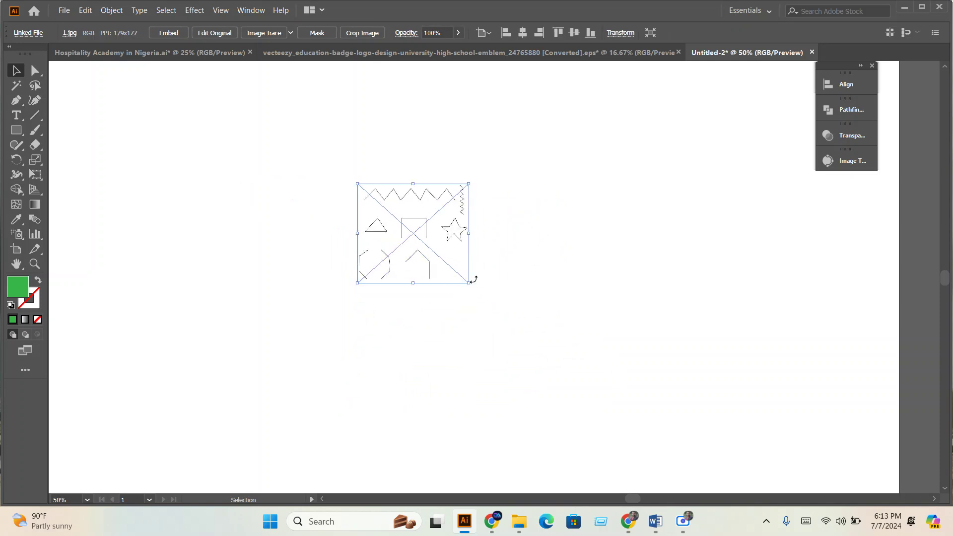
{"action": "key", "text": "ctrl+z"}
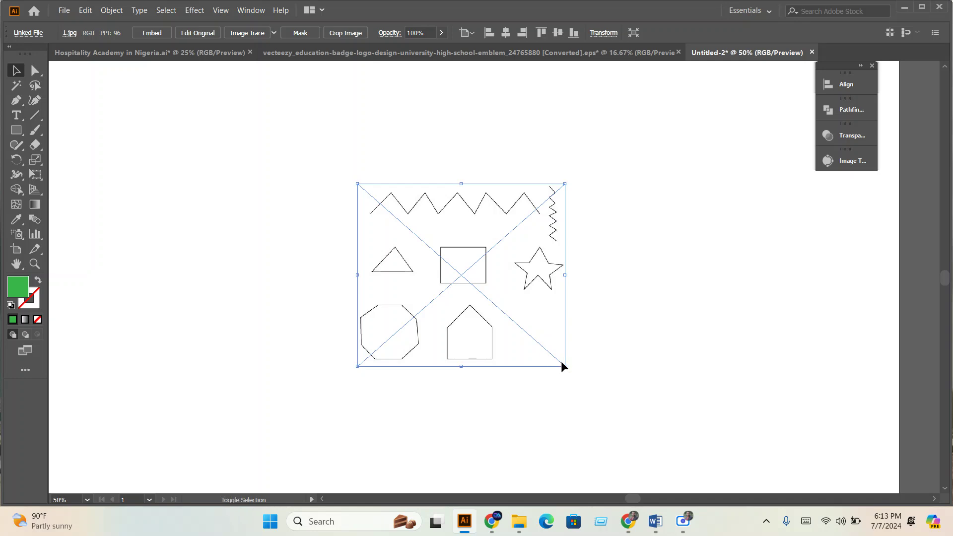
{"action": "left_click_drag", "start_coordinate": [565, 365], "coordinate": [606, 374]}
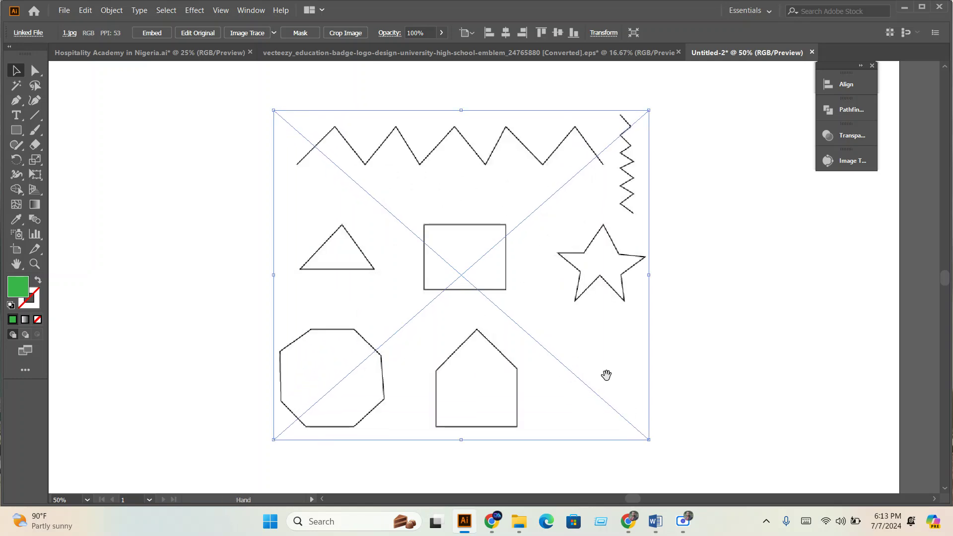
{"action": "scroll", "coordinate": [607, 375], "scroll_direction": "right", "scroll_amount": 2}
{"action": "left_click", "coordinate": [684, 212]}
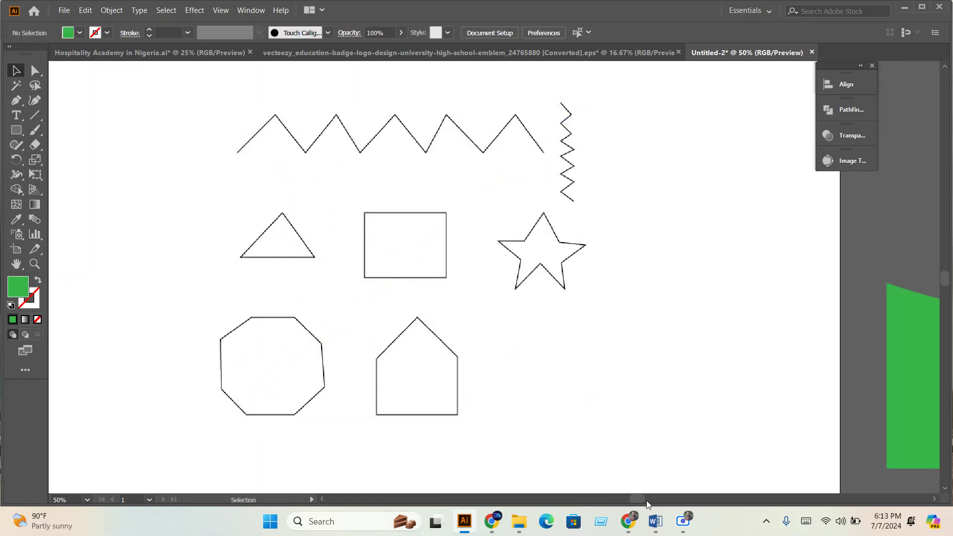
Lock the placed worksheet image in place and test the lock by trying to move it
{"action": "left_click", "coordinate": [488, 353]}
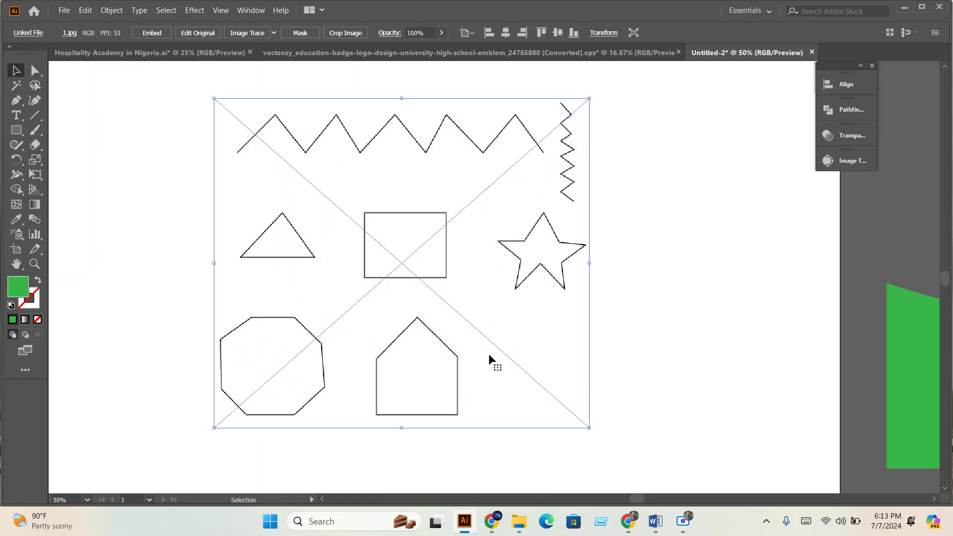
{"action": "left_click", "coordinate": [111, 10]}
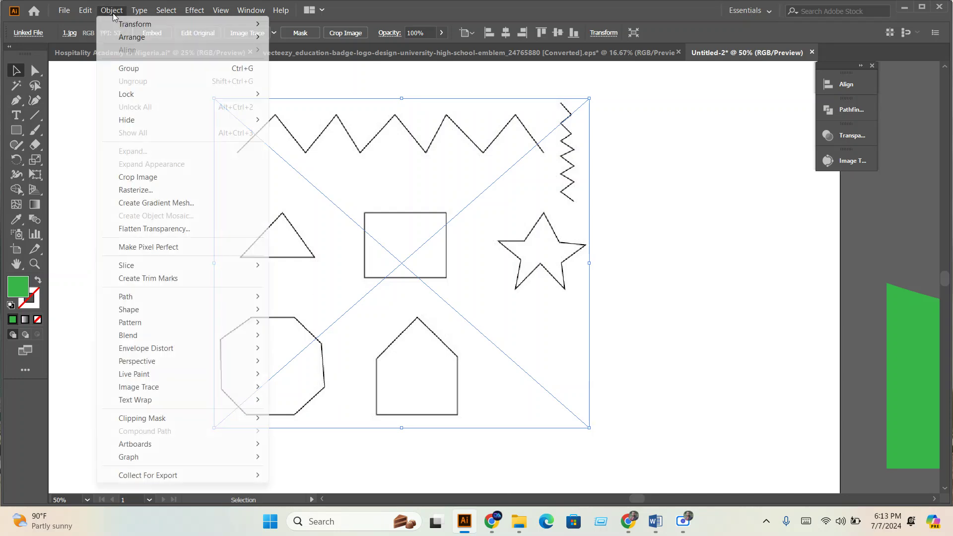
{"action": "mouse_move", "coordinate": [135, 95]}
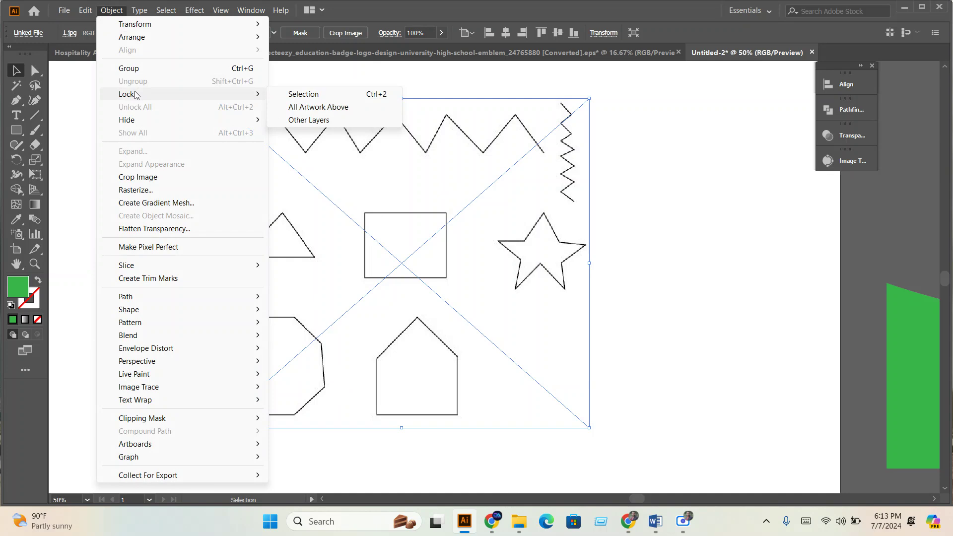
{"action": "left_click", "coordinate": [485, 183]}
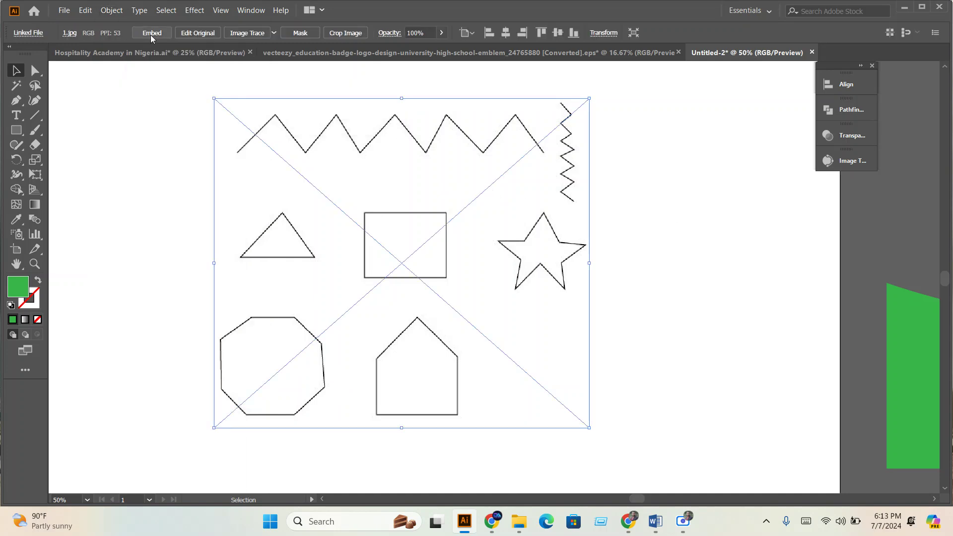
{"action": "left_click", "coordinate": [111, 10]}
{"action": "mouse_move", "coordinate": [135, 95]}
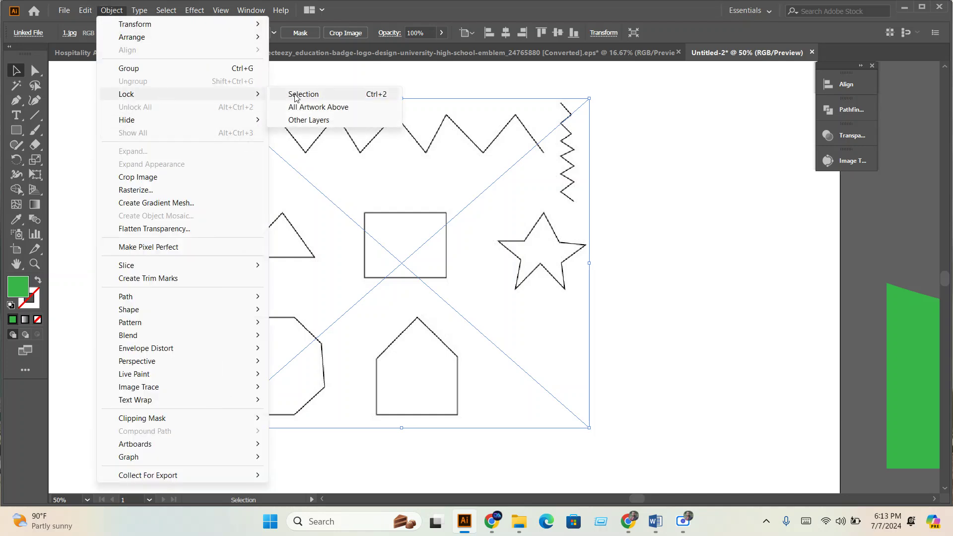
{"action": "left_click", "coordinate": [296, 96]}
{"action": "left_click_drag", "start_coordinate": [552, 195], "coordinate": [262, 183]}
{"action": "left_click_drag", "start_coordinate": [524, 171], "coordinate": [367, 318]}
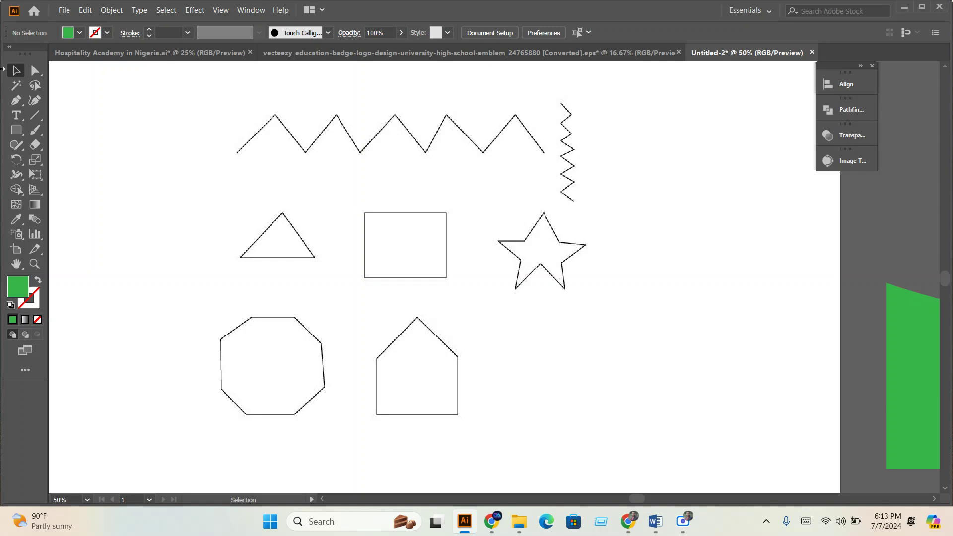
Swap the fill and stroke colours so new paths use a green stroke and no fill
{"action": "left_click", "coordinate": [37, 282]}
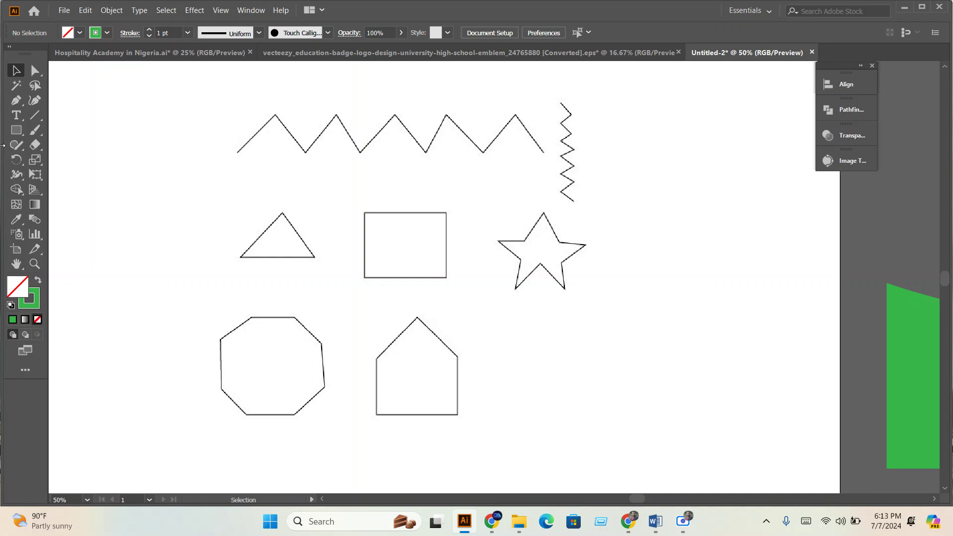
Trace the worksheet's long horizontal zigzag with the Pen tool as one open path of straight segments
{"action": "left_click", "coordinate": [15, 100]}
{"action": "left_click", "coordinate": [236, 153]}
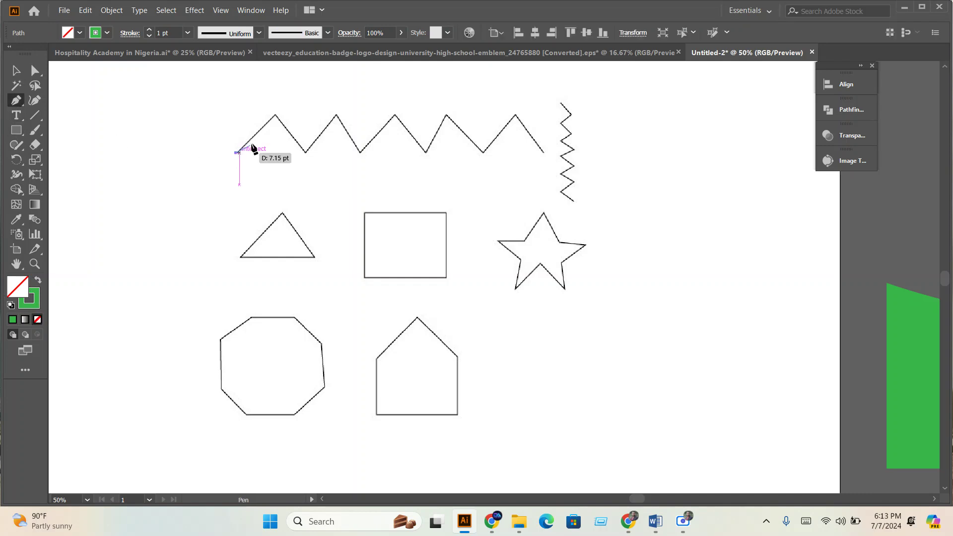
{"action": "left_click", "coordinate": [276, 116]}
{"action": "left_click", "coordinate": [305, 152]}
{"action": "left_click", "coordinate": [336, 117]}
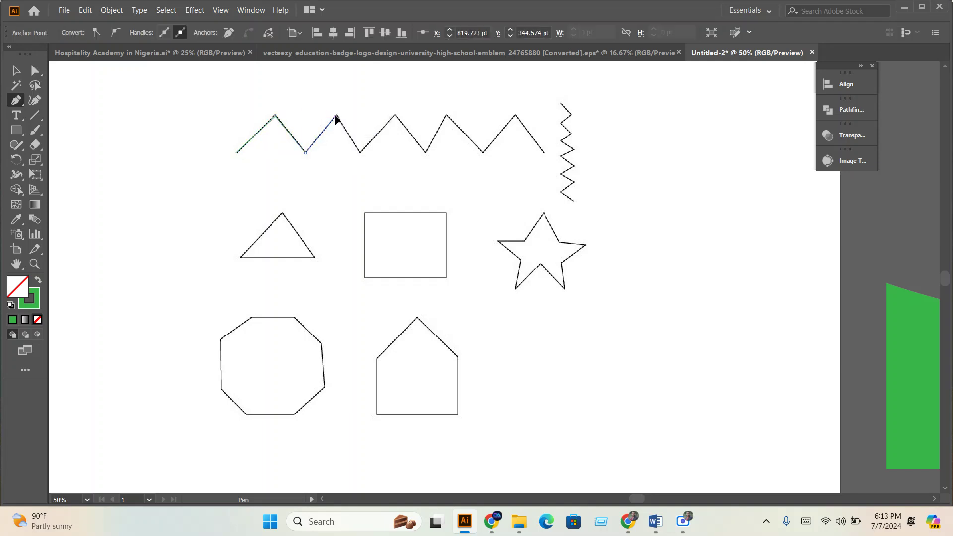
{"action": "left_click", "coordinate": [361, 153]}
{"action": "left_click", "coordinate": [395, 116]}
{"action": "left_click", "coordinate": [425, 152]}
{"action": "left_click", "coordinate": [447, 116]}
{"action": "left_click", "coordinate": [483, 152]}
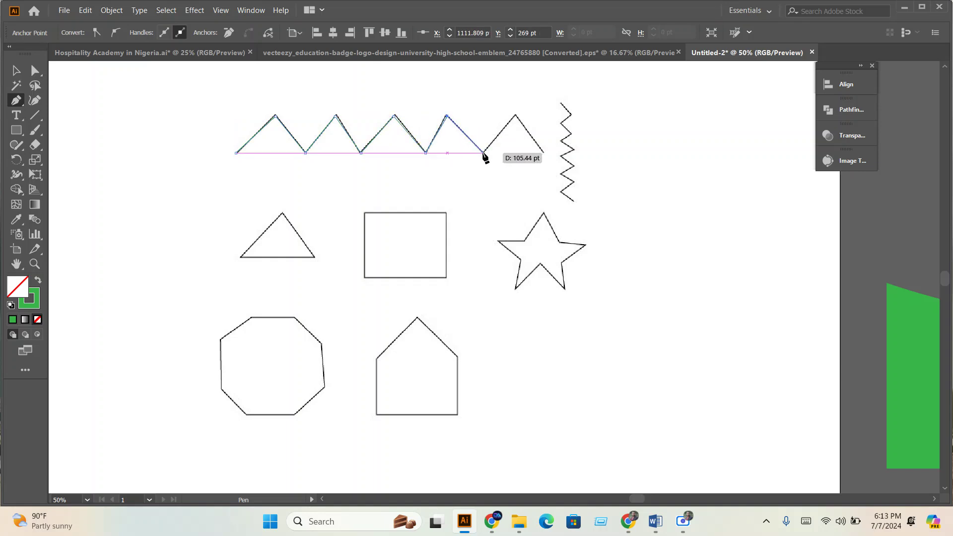
{"action": "left_click", "coordinate": [515, 115]}
{"action": "left_click", "coordinate": [544, 153]}
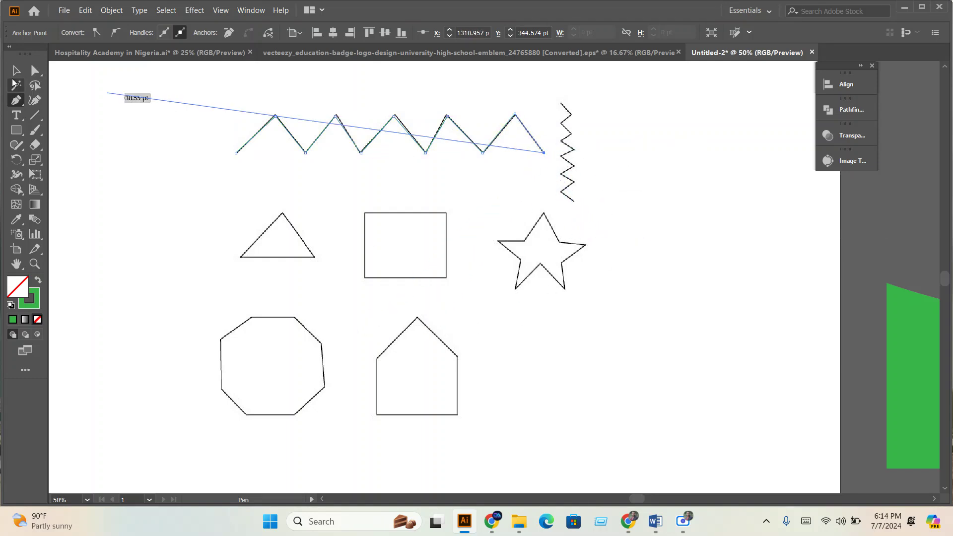
{"action": "key", "text": "v"}
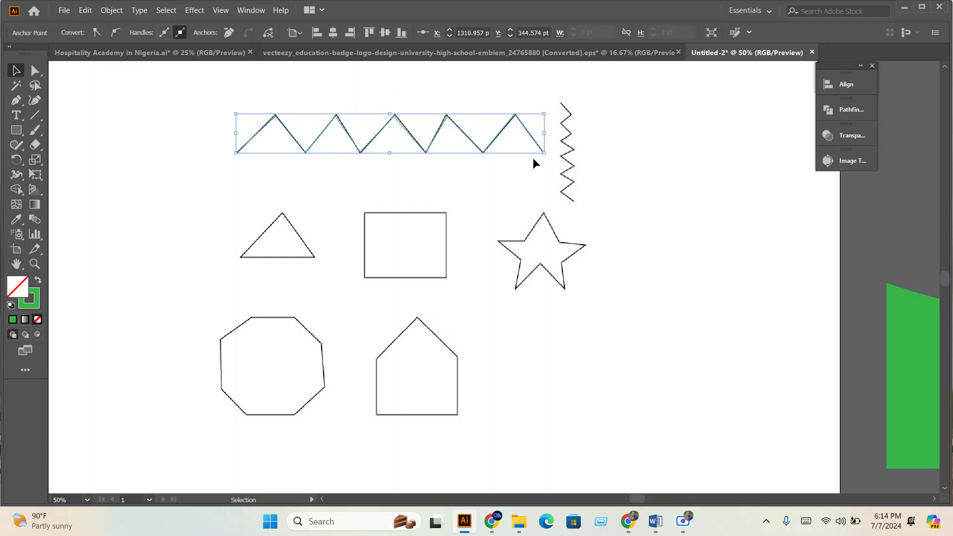
Reselect the traced zigzag path, set its stroke weight to 16 pt, and deselect it
{"action": "left_click", "coordinate": [492, 179]}
{"action": "left_click_drag", "start_coordinate": [505, 176], "coordinate": [464, 127]}
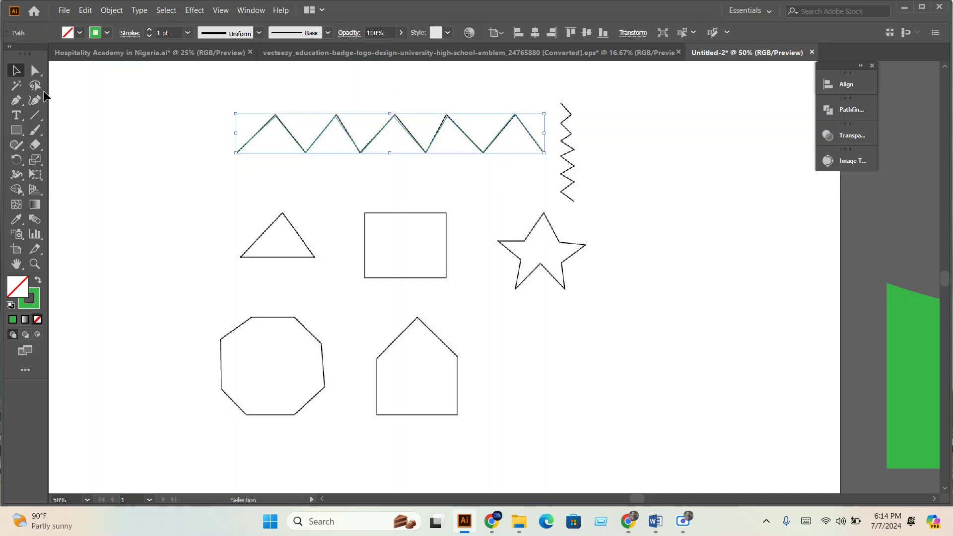
{"action": "left_click", "coordinate": [174, 33]}
{"action": "scroll", "coordinate": [174, 33], "scroll_direction": "up", "scroll_amount": 8}
{"action": "scroll", "coordinate": [174, 33], "scroll_direction": "up", "scroll_amount": 7}
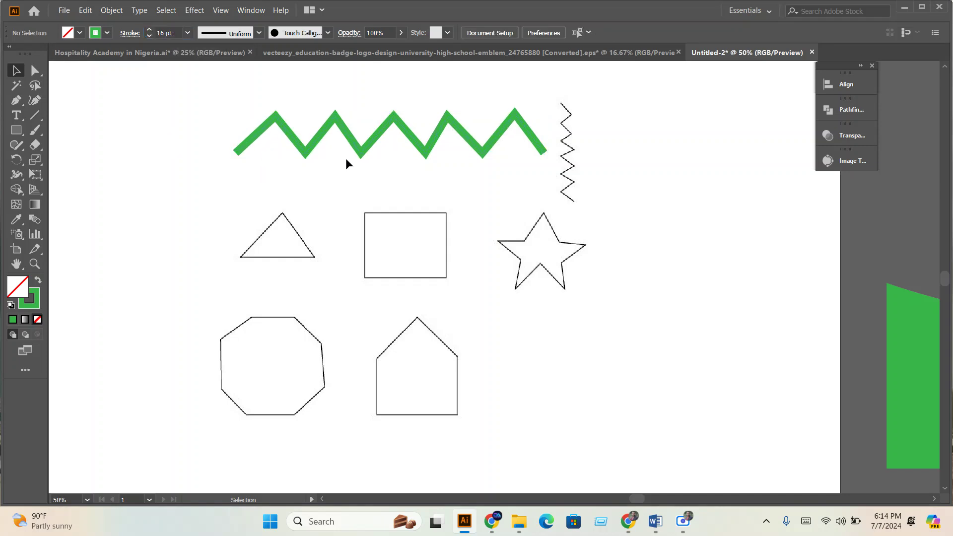
Trace the worksheet's triangle with the Pen tool as a closed path, starting and ending at its apex
{"action": "left_click", "coordinate": [16, 100]}
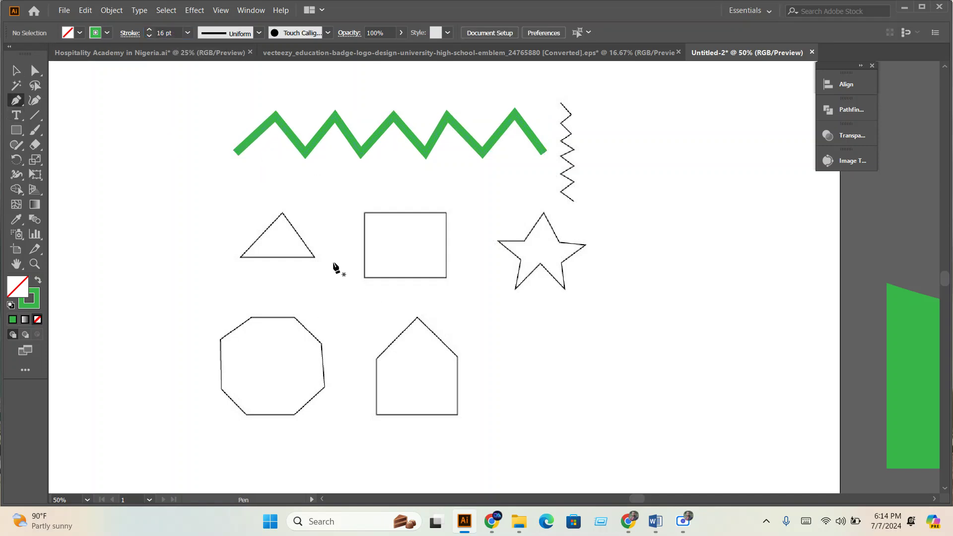
{"action": "left_click", "coordinate": [283, 215]}
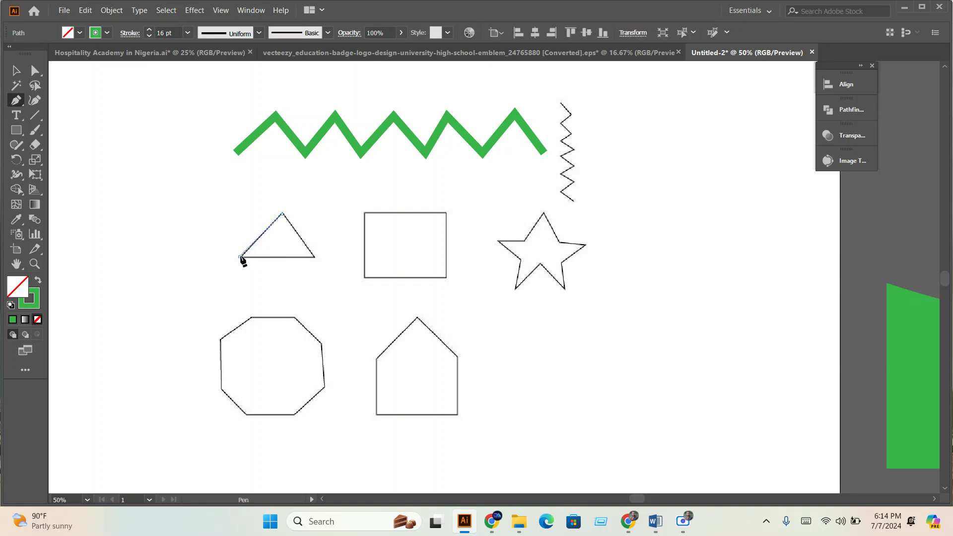
{"action": "left_click", "coordinate": [240, 256]}
{"action": "left_click", "coordinate": [315, 257]}
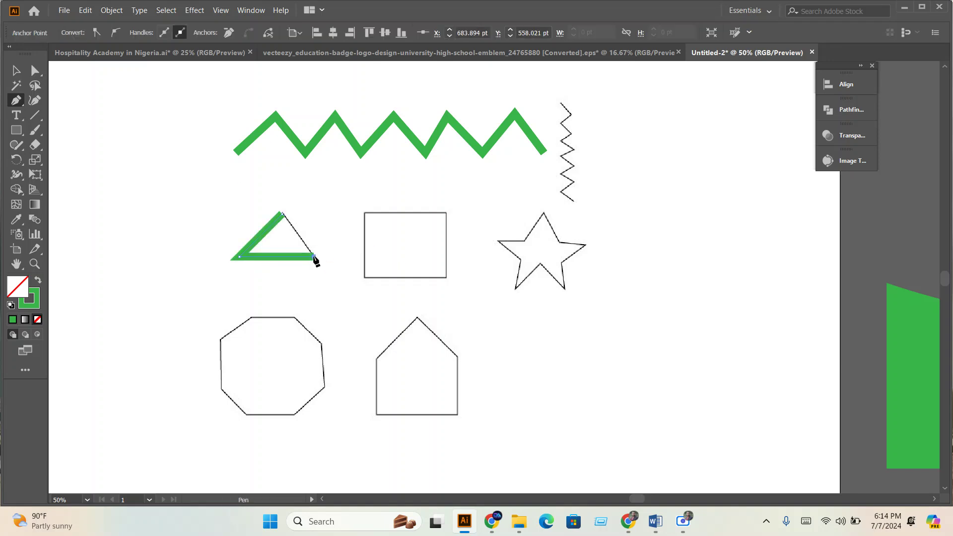
{"action": "left_click", "coordinate": [283, 215]}
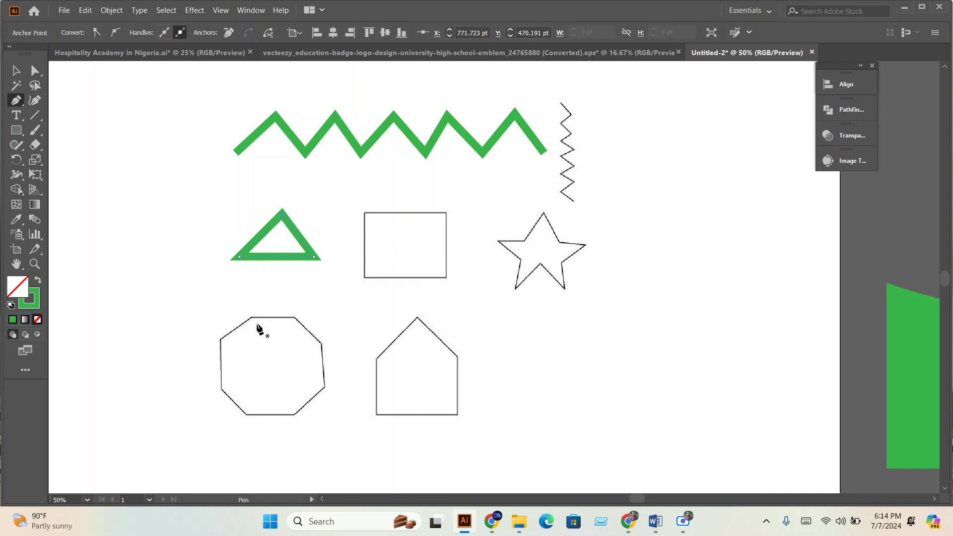
{"action": "key", "text": "v"}
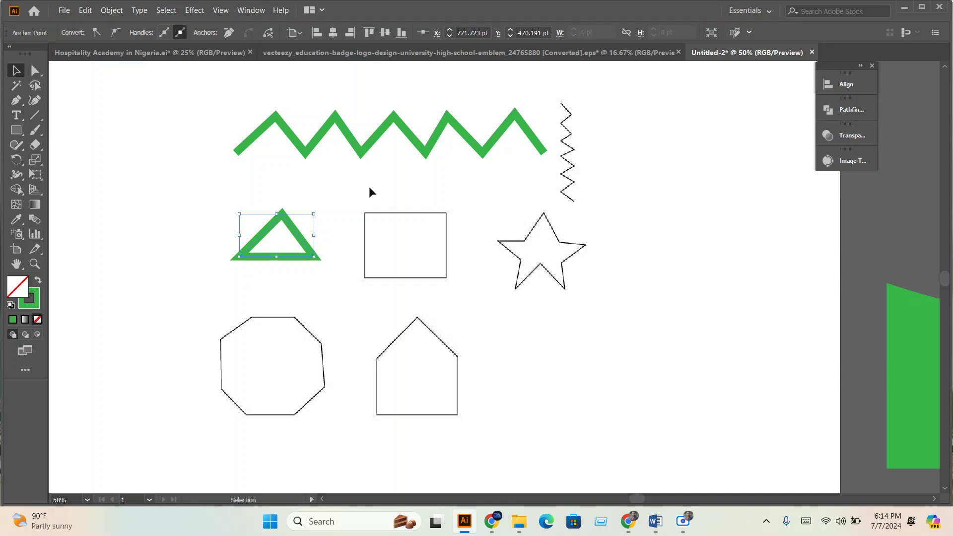
Unlock the worksheet image and delete it together with the traced zigzag and triangle
{"action": "left_click", "coordinate": [112, 10]}
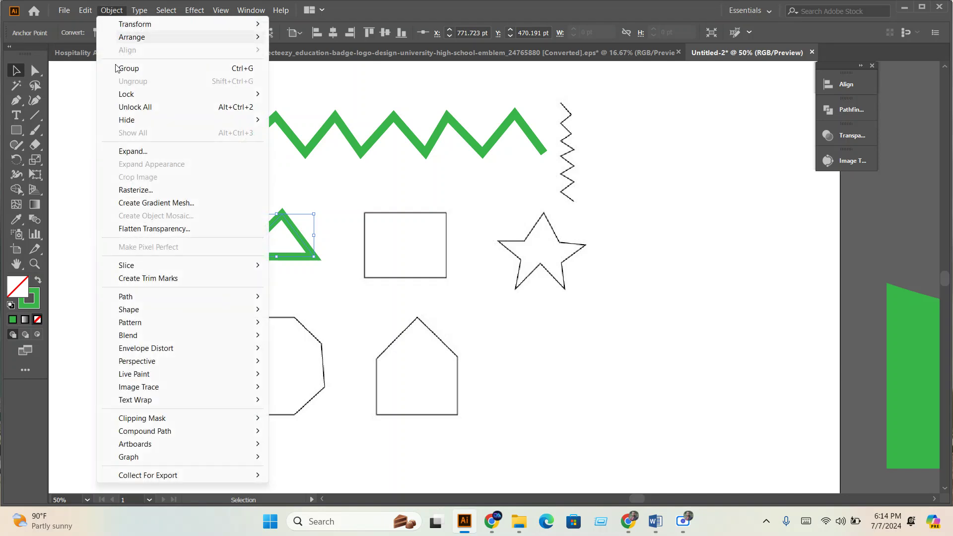
{"action": "left_click", "coordinate": [142, 107]}
{"action": "left_click", "coordinate": [665, 250]}
{"action": "left_click", "coordinate": [494, 243]}
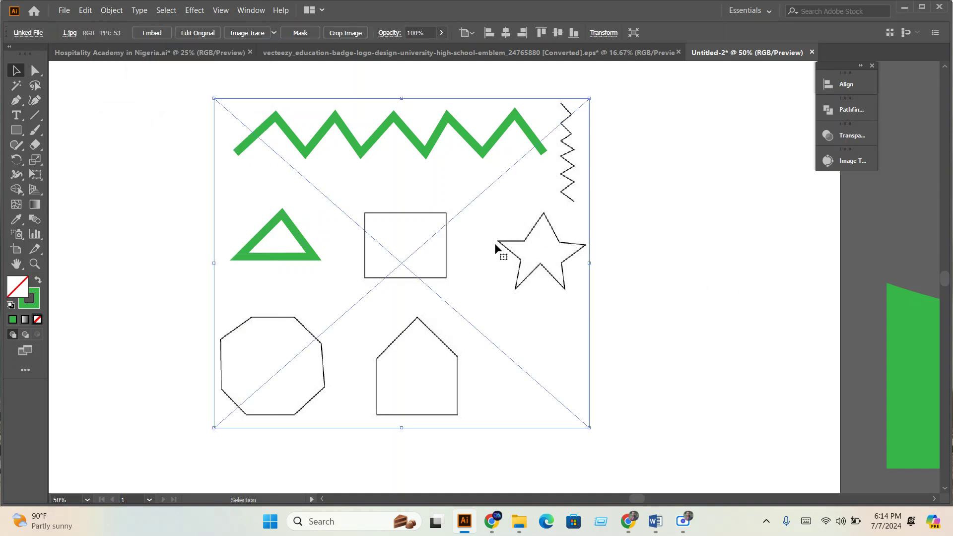
{"action": "key", "text": "Delete"}
{"action": "left_click_drag", "start_coordinate": [552, 276], "coordinate": [219, 99]}
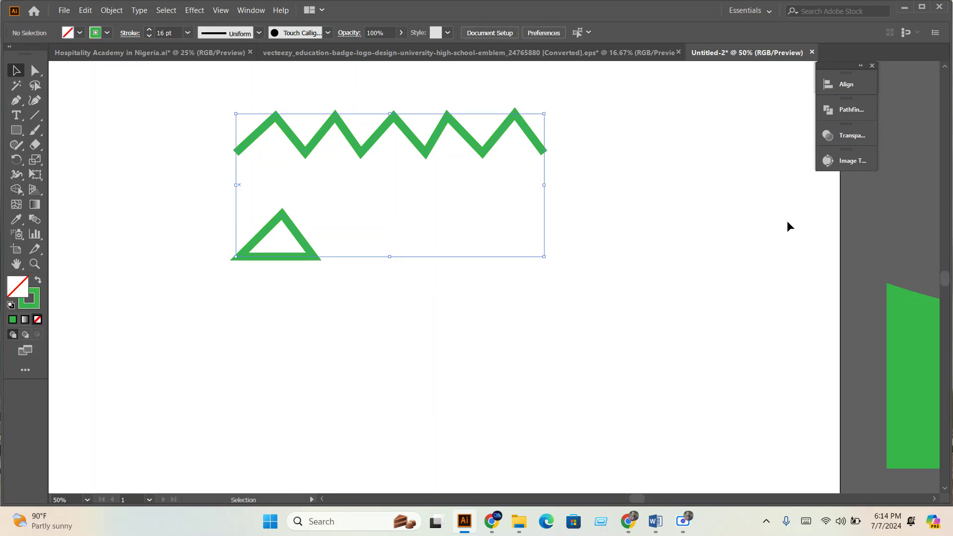
{"action": "key", "text": "Delete"}
Switch to the pentool folder, preview image 2, and place it onto the Illustrator artboard
{"action": "left_click", "coordinate": [905, 7]}
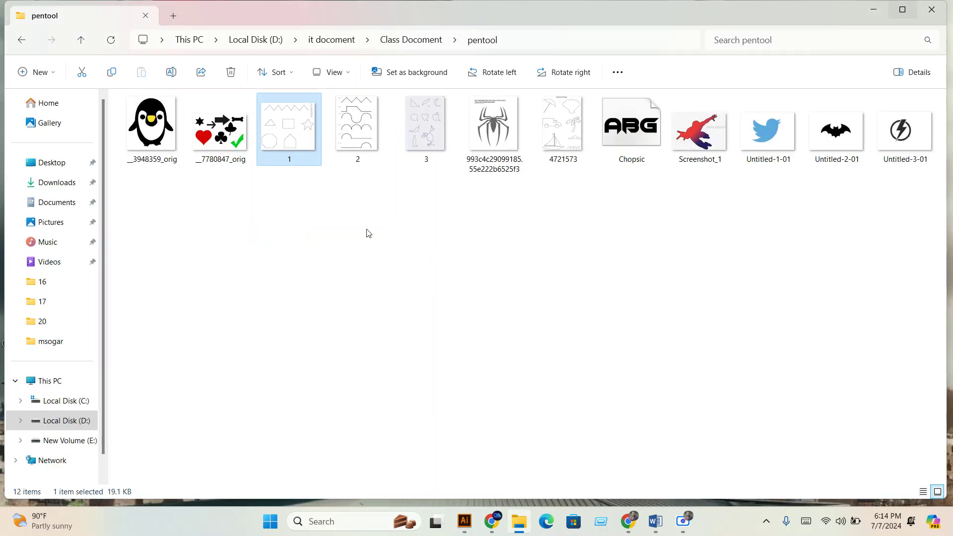
{"action": "double_click", "coordinate": [353, 149]}
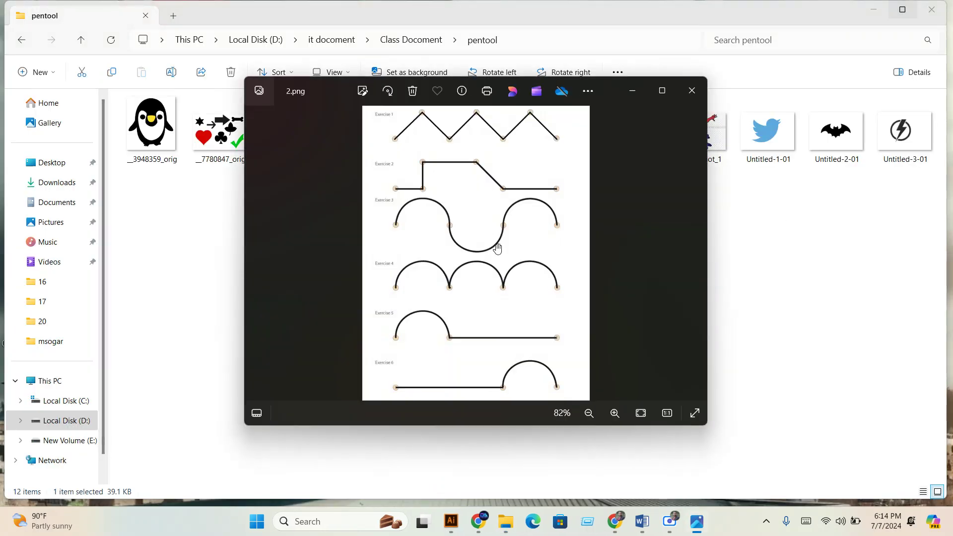
{"action": "left_click", "coordinate": [691, 90]}
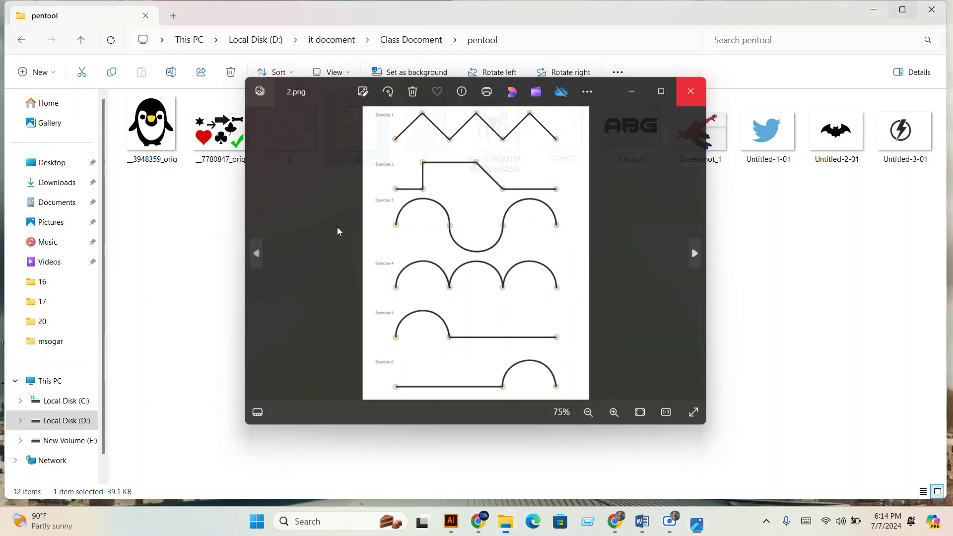
{"action": "left_click_drag", "start_coordinate": [362, 159], "coordinate": [426, 315]}
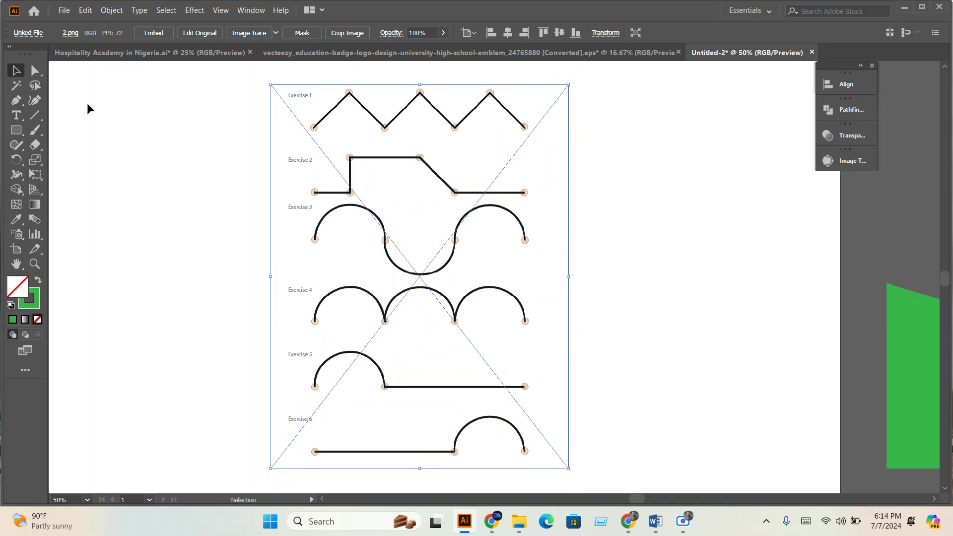
Lock the placed exercise sheet image in position on the artboard
{"action": "left_click", "coordinate": [111, 10]}
{"action": "mouse_move", "coordinate": [137, 99]}
{"action": "left_click", "coordinate": [370, 95]}
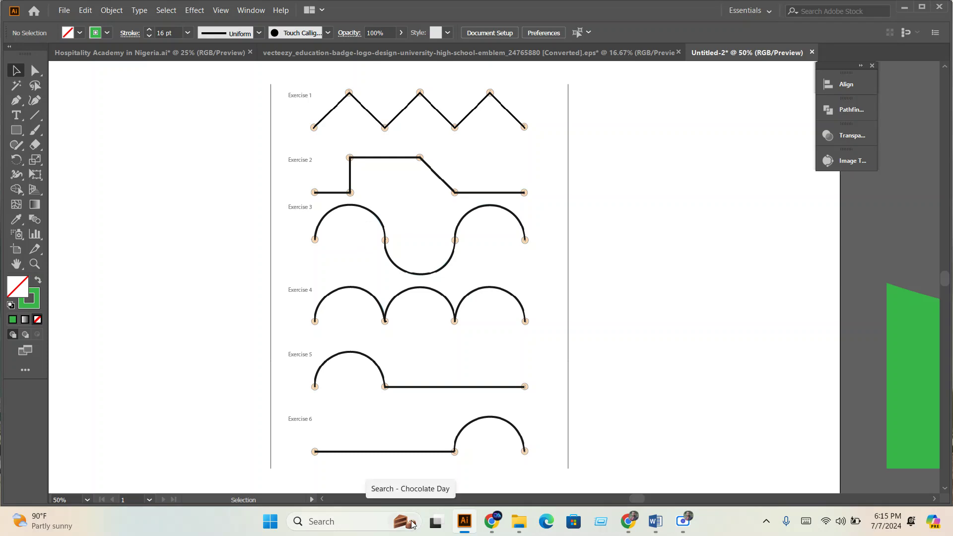
Trace the first arch of Exercise 3 with the Pen tool, using smooth anchors near its top and at point 2
{"action": "scroll", "coordinate": [363, 296], "scroll_direction": "up", "scroll_amount": 3}
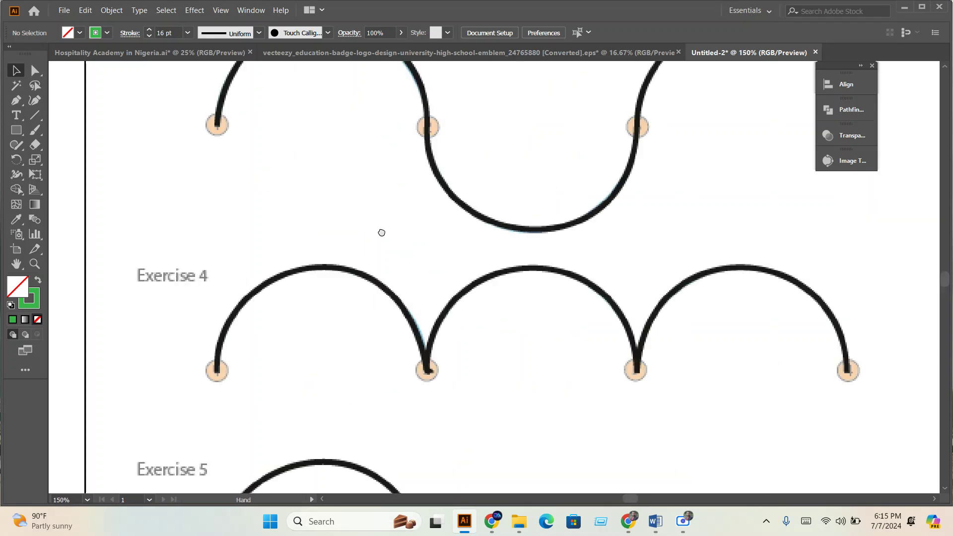
{"action": "left_click_drag", "start_coordinate": [381, 231], "coordinate": [353, 328]}
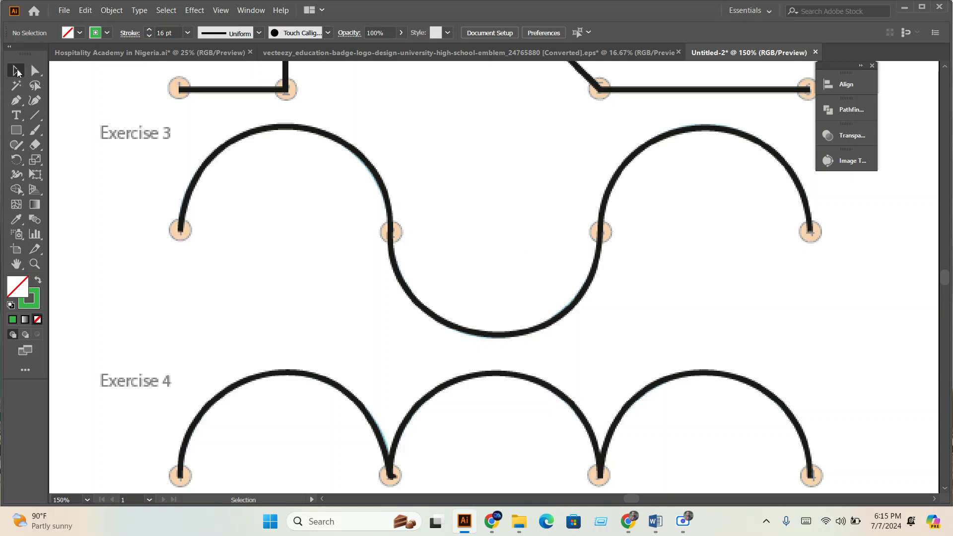
{"action": "left_click", "coordinate": [15, 101]}
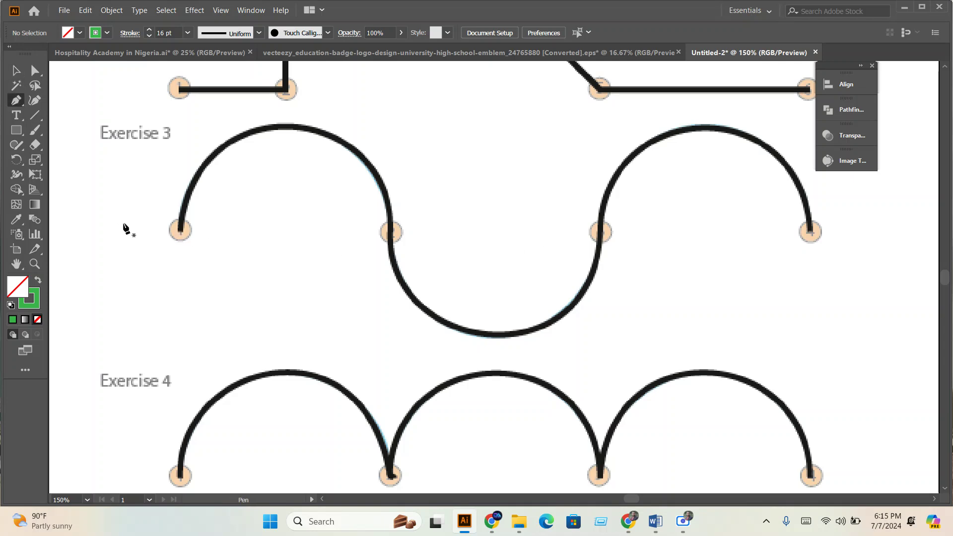
{"action": "left_click", "coordinate": [181, 232]}
{"action": "left_click", "coordinate": [180, 232]}
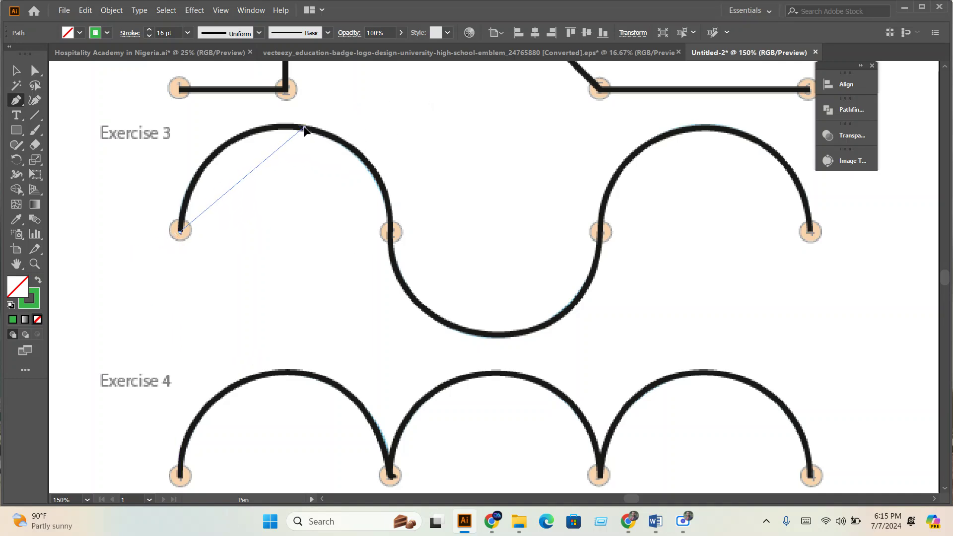
{"action": "mouse_move", "coordinate": [304, 129]}
{"action": "left_mouse_down"}
{"action": "mouse_move", "coordinate": [398, 122]}
{"action": "mouse_move", "coordinate": [428, 133]}
{"action": "left_mouse_up"}
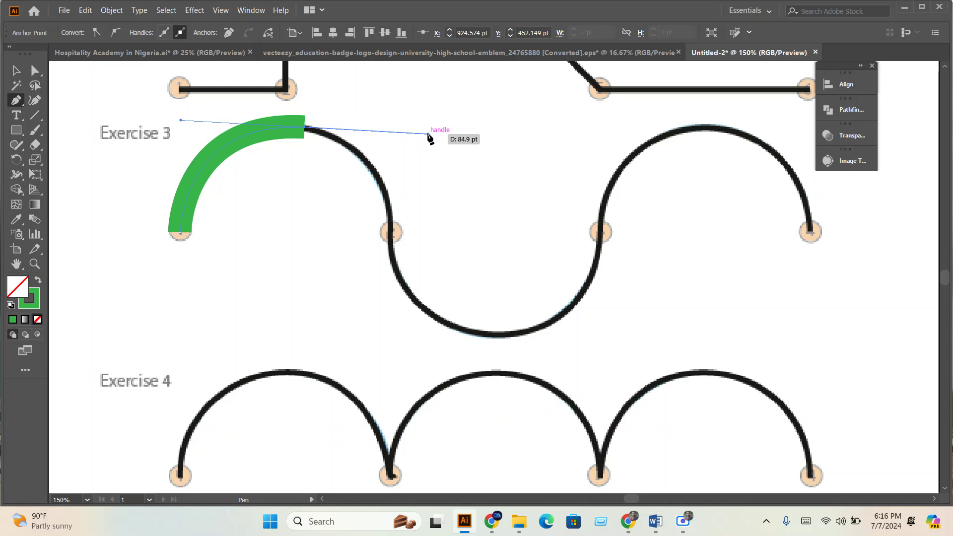
{"action": "key", "text": "alt"}
{"action": "left_click_drag", "start_coordinate": [428, 135], "coordinate": [418, 134]}
{"action": "mouse_move", "coordinate": [393, 232]}
{"action": "left_mouse_down"}
{"action": "mouse_move", "coordinate": [395, 278]}
{"action": "mouse_move", "coordinate": [380, 291]}
{"action": "mouse_move", "coordinate": [389, 293]}
{"action": "left_mouse_up"}
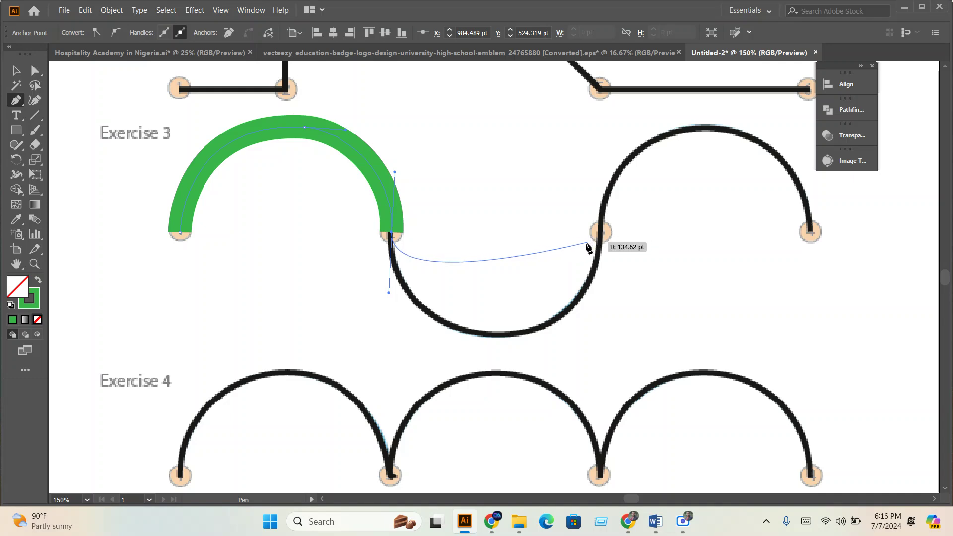
Continue the path smoothly through Exercise 3's valley and final arch to point 4, finishing it as an open curve and deselecting it
{"action": "left_click_drag", "start_coordinate": [503, 338], "coordinate": [565, 338]}
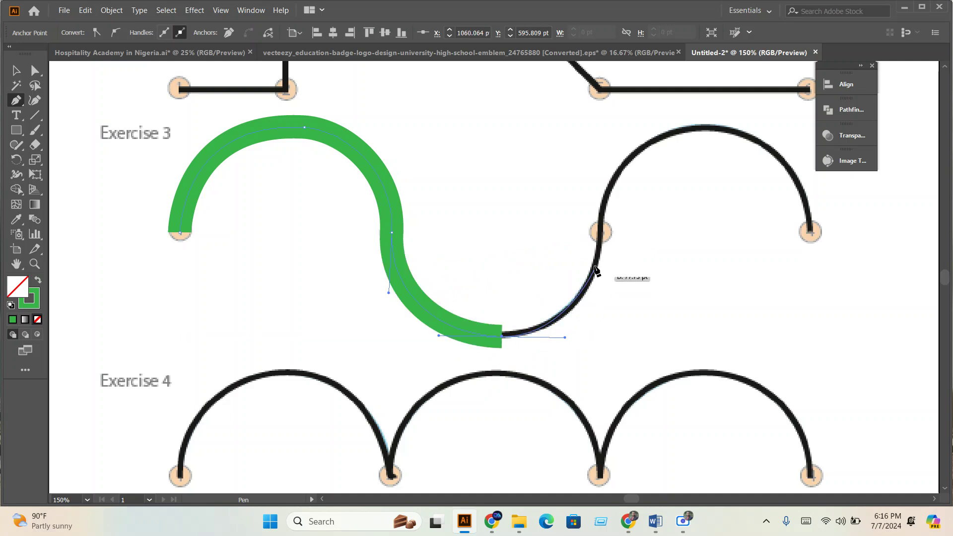
{"action": "left_click_drag", "start_coordinate": [601, 230], "coordinate": [595, 180]}
{"action": "mouse_move", "coordinate": [659, 175]}
{"action": "left_mouse_down"}
{"action": "mouse_move", "coordinate": [245, 198]}
{"action": "mouse_move", "coordinate": [449, 226]}
{"action": "left_mouse_up"}
{"action": "left_click_drag", "start_coordinate": [585, 215], "coordinate": [511, 215]}
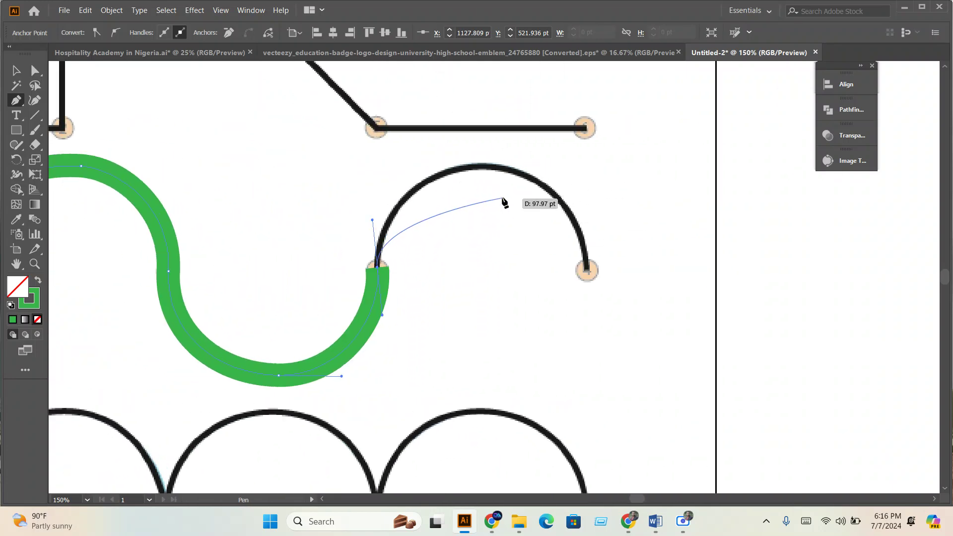
{"action": "left_click_drag", "start_coordinate": [504, 201], "coordinate": [472, 195]}
{"action": "left_click_drag", "start_coordinate": [482, 164], "coordinate": [555, 175]}
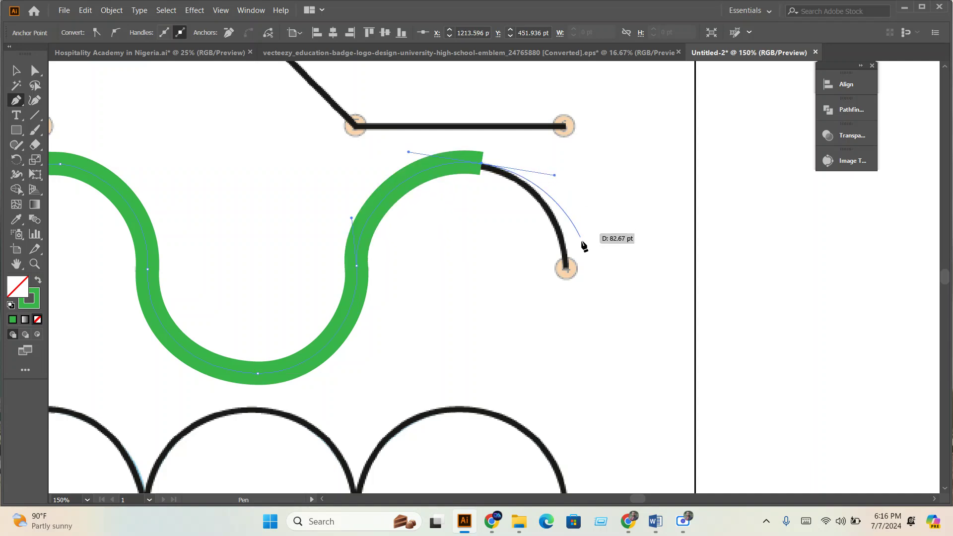
{"action": "left_click_drag", "start_coordinate": [566, 269], "coordinate": [562, 293]}
{"action": "key", "text": "ctrl+minus"}
{"action": "key", "text": "v"}
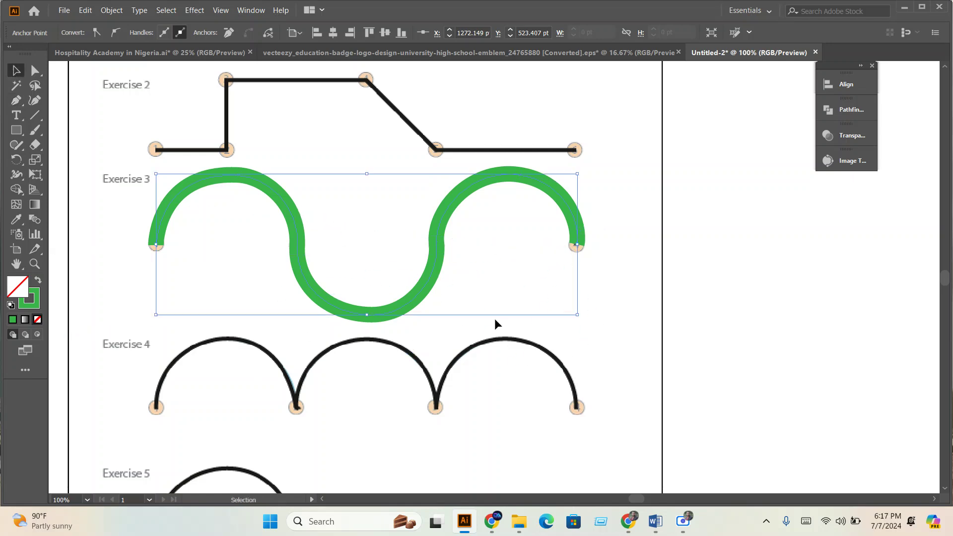
{"action": "left_click", "coordinate": [495, 318]}
{"action": "scroll", "coordinate": [497, 308], "scroll_direction": "down", "scroll_amount": 1}
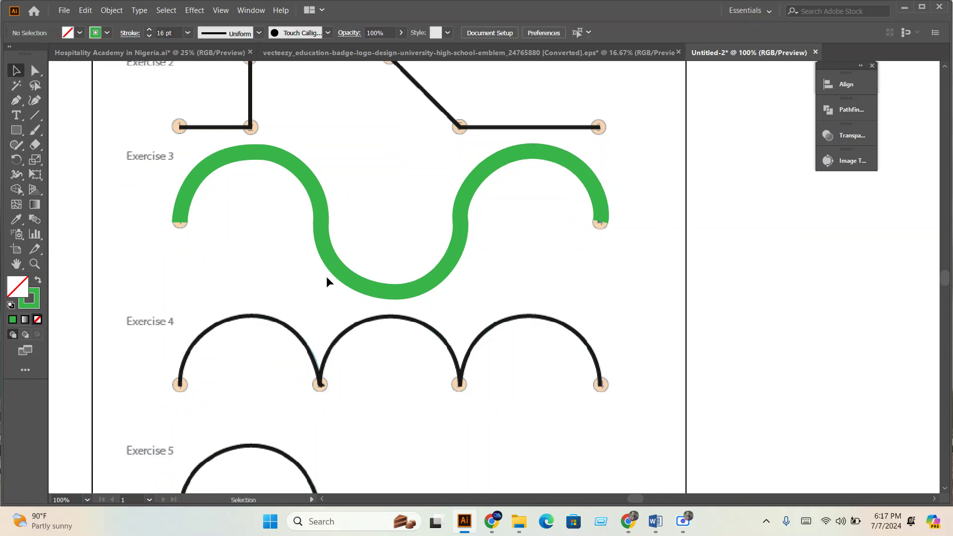
Switch to the Word course outline, add the line "Smooth Tools" below "Pen Tool Tips" in lesson 03, and save the document
{"action": "left_click", "coordinate": [17, 145]}
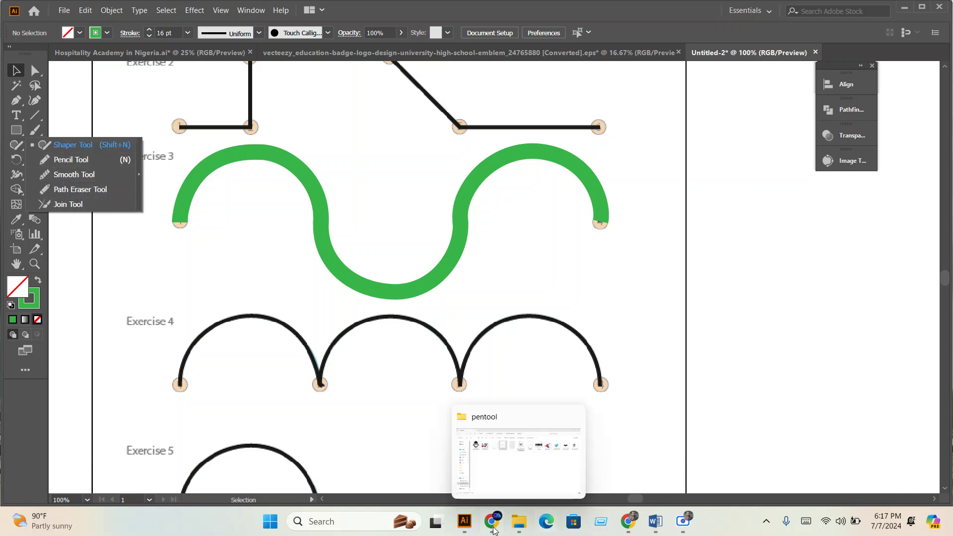
{"action": "left_click", "coordinate": [666, 529]}
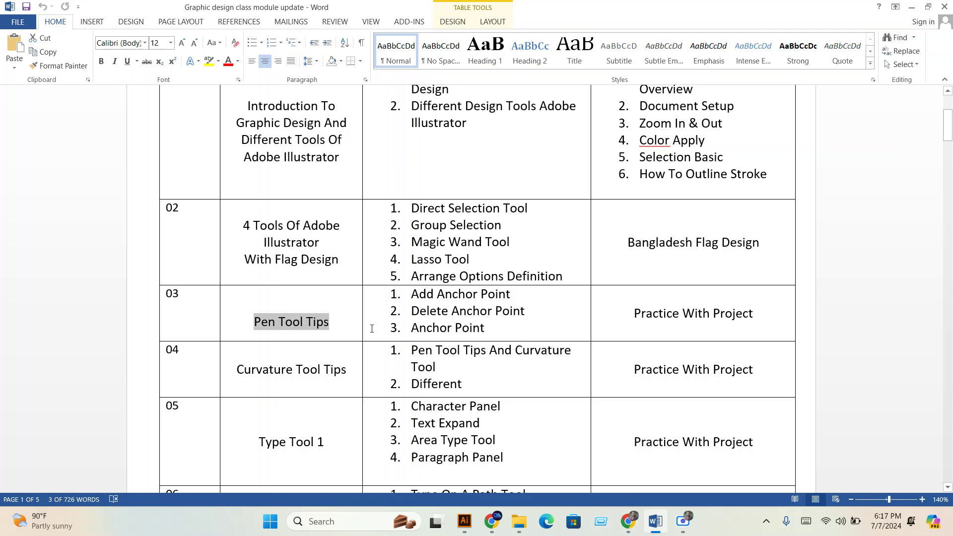
{"action": "left_click", "coordinate": [330, 323]}
{"action": "key", "text": "Return"}
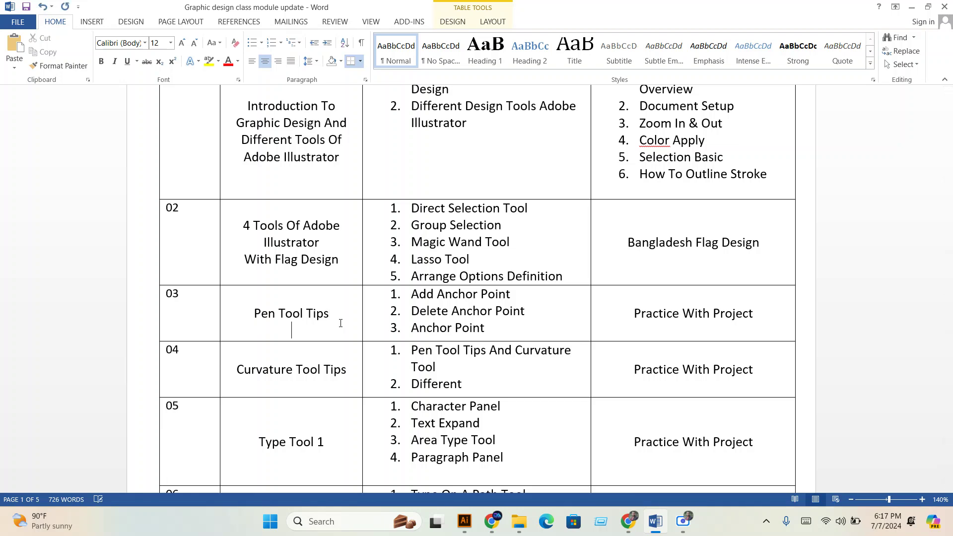
{"action": "type", "text": "smooth tools"}
{"action": "left_click", "coordinate": [306, 330]}
{"action": "key", "text": "BackSpace"}
{"action": "type", "text": "Tools"}
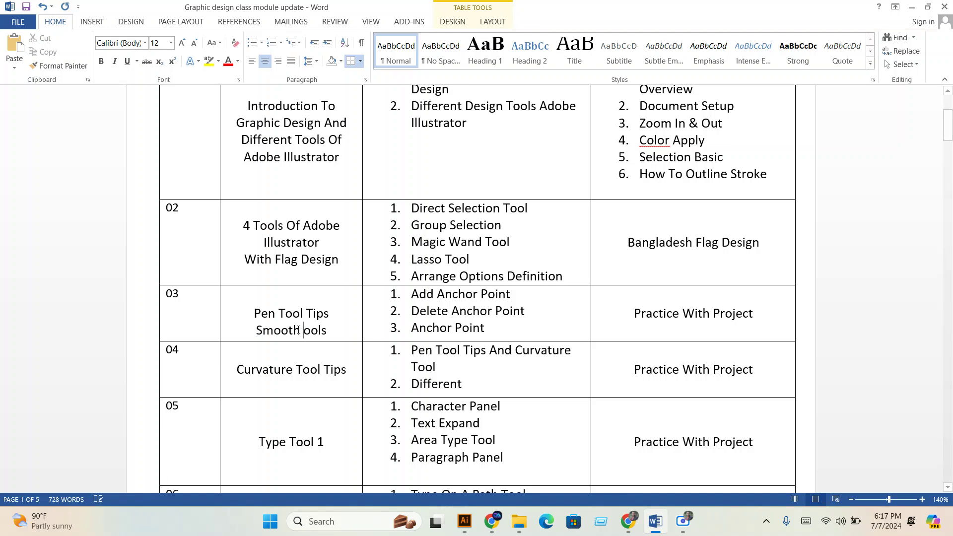
{"action": "key", "text": "ctrl+s"}
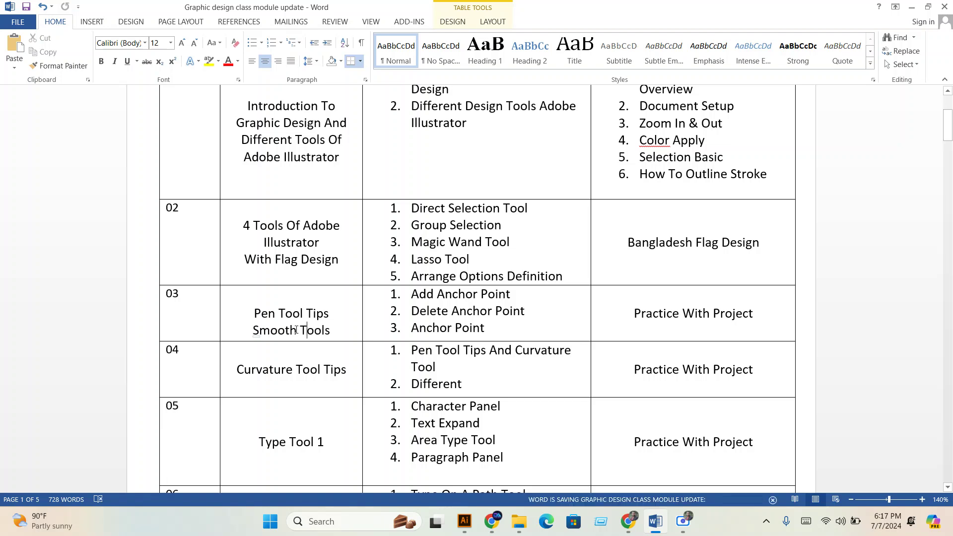
{"action": "left_click", "coordinate": [912, 7]}
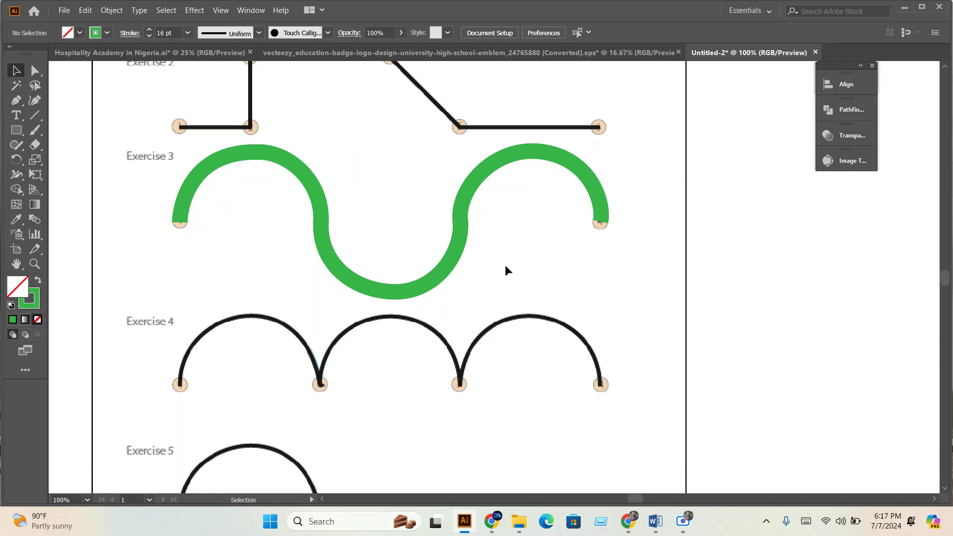
Select the green Exercise 3 curve in Illustrator and even out its first arch and valley with the Smooth tool
{"action": "scroll", "coordinate": [462, 220], "scroll_direction": "up", "scroll_amount": 3, "text": "alt"}
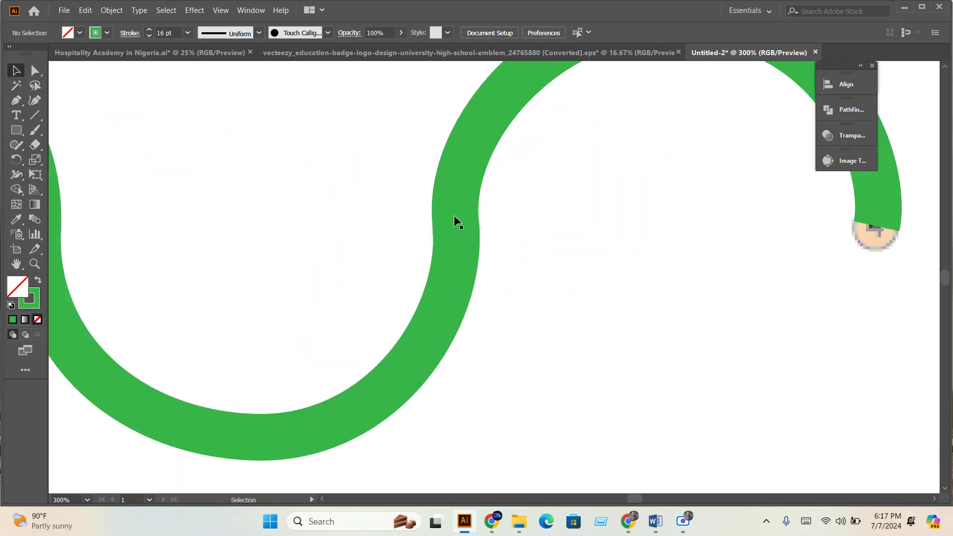
{"action": "scroll", "coordinate": [451, 236], "scroll_direction": "down", "scroll_amount": 2, "text": "alt"}
{"action": "left_click_drag", "start_coordinate": [302, 222], "coordinate": [232, 311]}
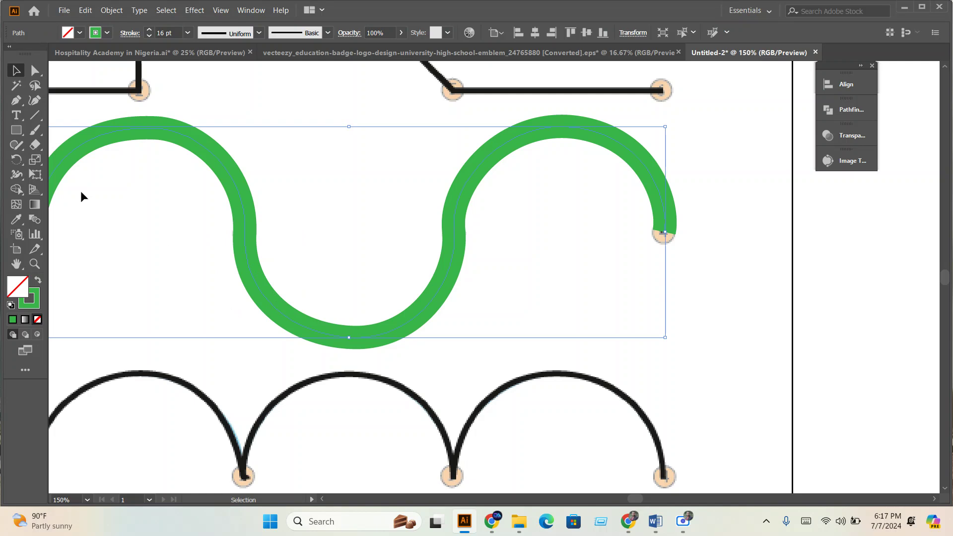
{"action": "right_click", "coordinate": [15, 147]}
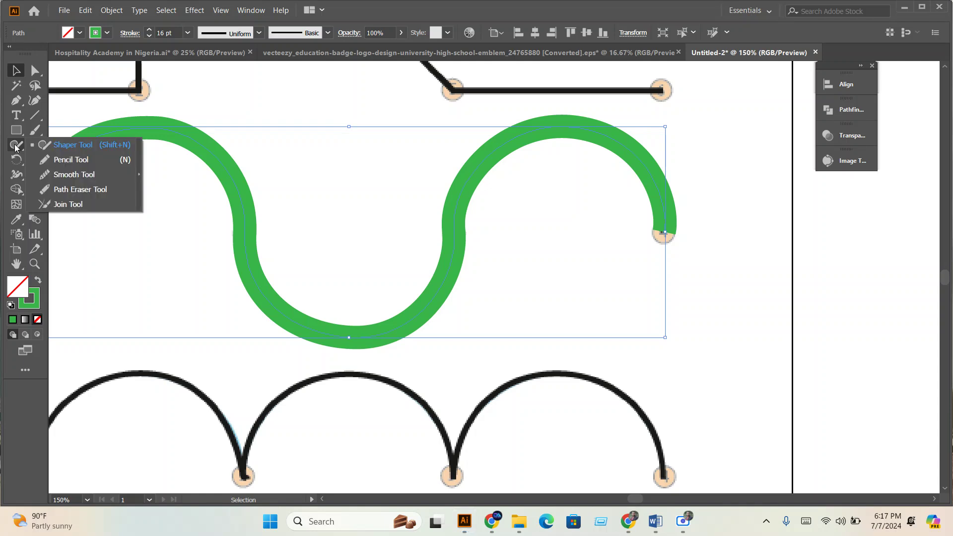
{"action": "left_click", "coordinate": [74, 175]}
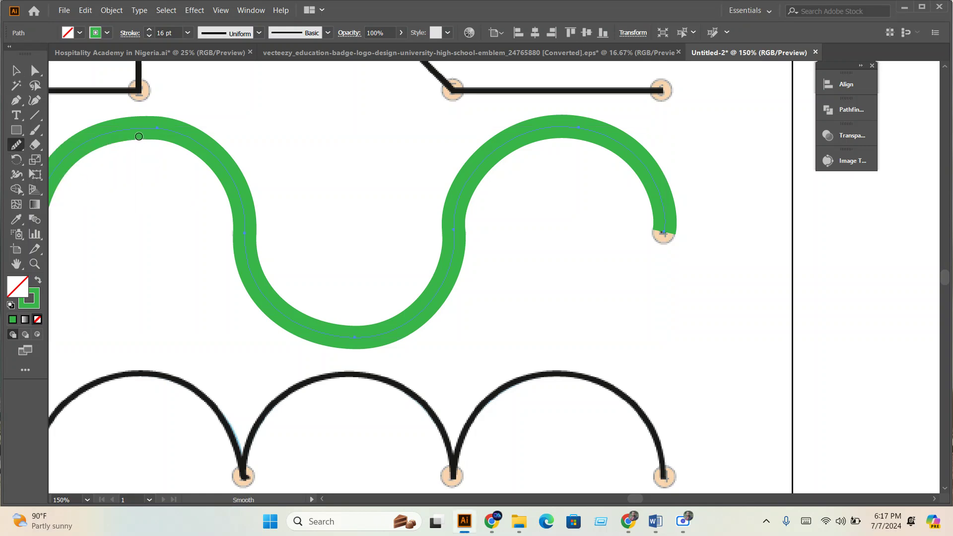
{"action": "left_click_drag", "start_coordinate": [143, 130], "coordinate": [218, 172]}
{"action": "left_click_drag", "start_coordinate": [248, 243], "coordinate": [252, 221]}
{"action": "mouse_move", "coordinate": [259, 275]}
{"action": "left_mouse_down"}
{"action": "mouse_move", "coordinate": [247, 244]}
{"action": "mouse_move", "coordinate": [283, 315]}
{"action": "mouse_move", "coordinate": [400, 335]}
{"action": "mouse_move", "coordinate": [444, 270]}
{"action": "mouse_move", "coordinate": [457, 219]}
{"action": "mouse_move", "coordinate": [424, 308]}
{"action": "left_mouse_up"}
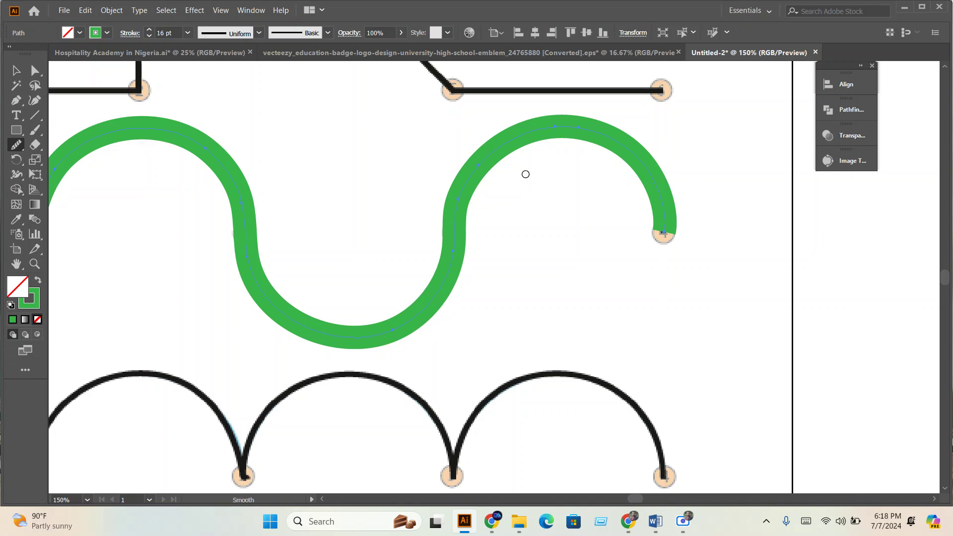
Change the Exercise 3 curve's stroke colour to black and deselect it
{"action": "left_click", "coordinate": [80, 33]}
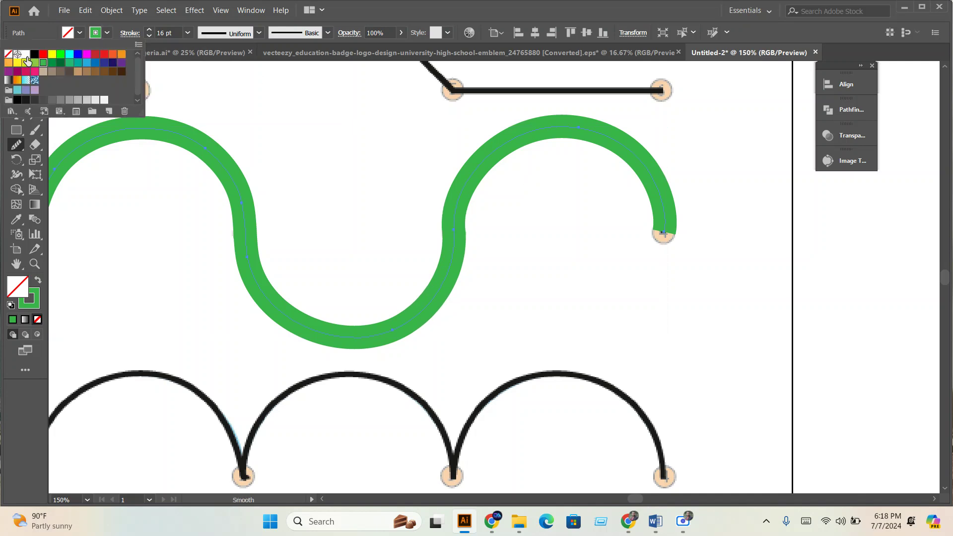
{"action": "left_click", "coordinate": [33, 55]}
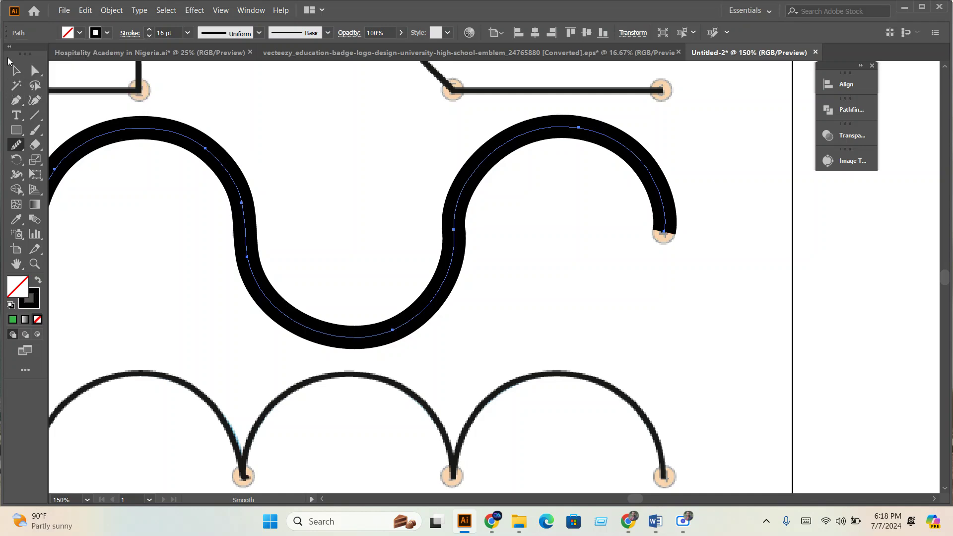
{"action": "left_click", "coordinate": [16, 70]}
{"action": "left_click", "coordinate": [507, 277]}
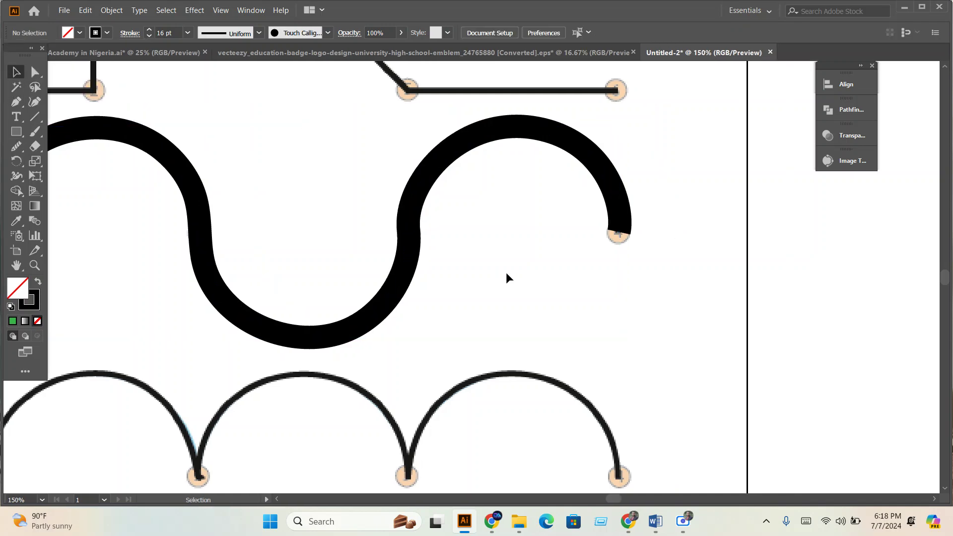
Reselect the black Exercise 3 curve and smooth its final arch, valley and the transitions between them with the Smooth tool
{"action": "left_click", "coordinate": [408, 245]}
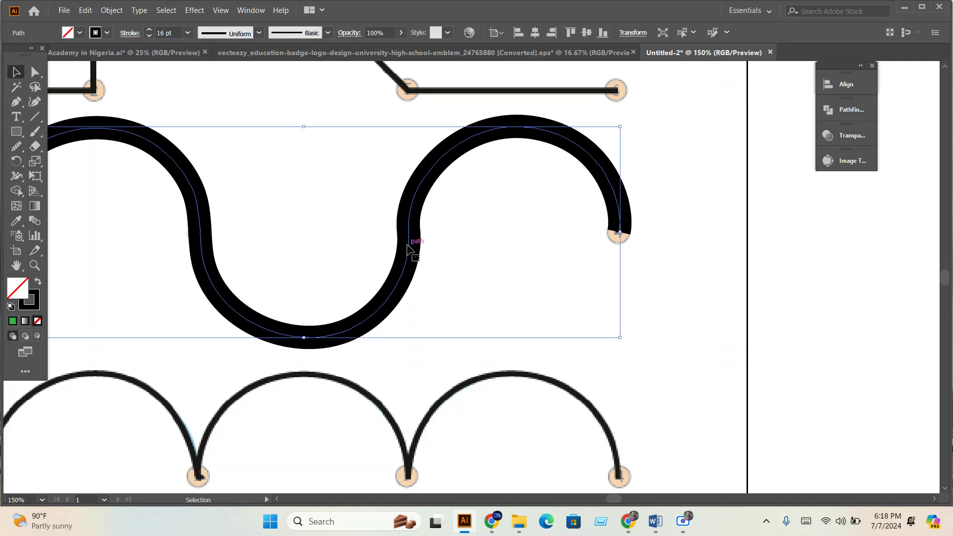
{"action": "left_click", "coordinate": [16, 146]}
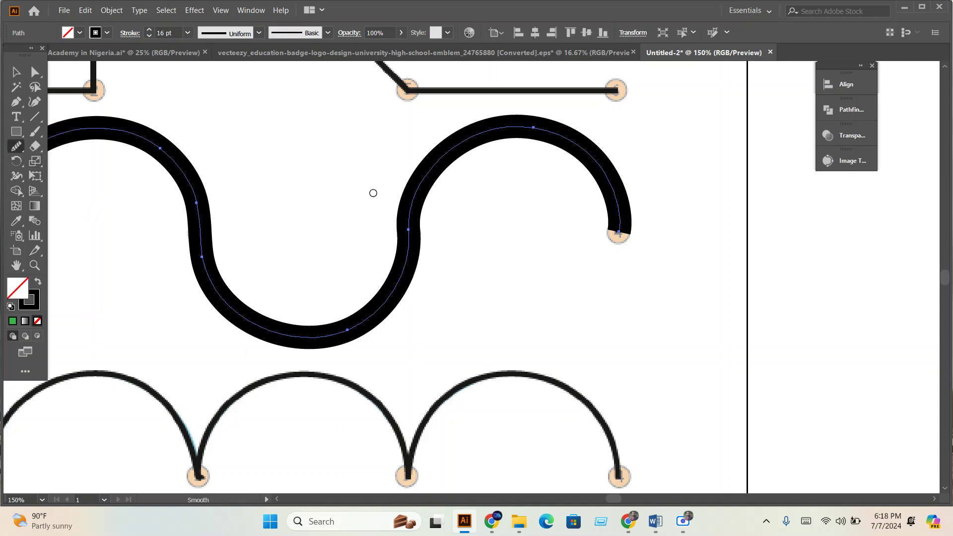
{"action": "mouse_move", "coordinate": [537, 129]}
{"action": "left_mouse_down"}
{"action": "mouse_move", "coordinate": [479, 137]}
{"action": "mouse_move", "coordinate": [437, 161]}
{"action": "mouse_move", "coordinate": [391, 302]}
{"action": "left_mouse_up"}
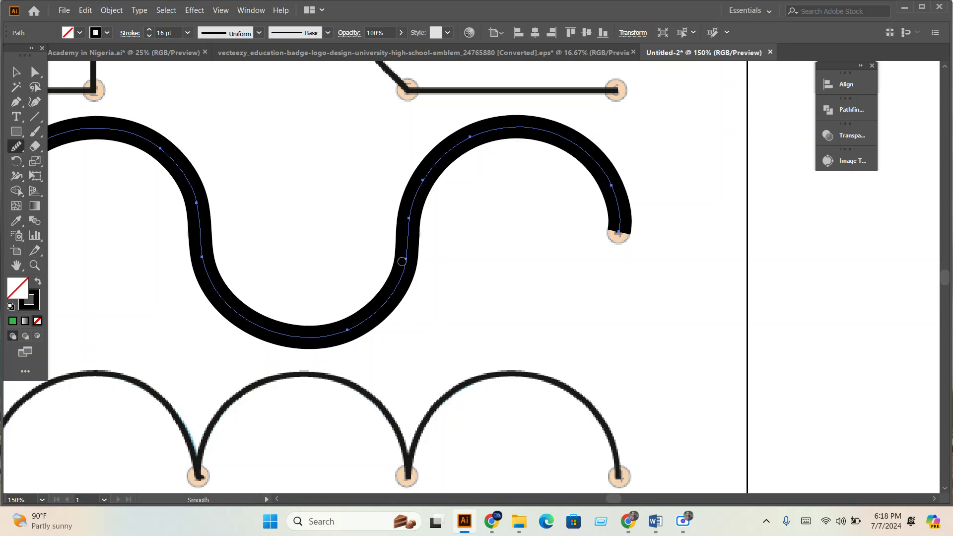
{"action": "mouse_move", "coordinate": [428, 190]}
{"action": "left_mouse_down"}
{"action": "mouse_move", "coordinate": [397, 290]}
{"action": "mouse_move", "coordinate": [320, 336]}
{"action": "mouse_move", "coordinate": [238, 313]}
{"action": "mouse_move", "coordinate": [196, 201]}
{"action": "left_mouse_up"}
{"action": "mouse_move", "coordinate": [215, 260]}
{"action": "left_mouse_down"}
{"action": "mouse_move", "coordinate": [253, 318]}
{"action": "mouse_move", "coordinate": [318, 339]}
{"action": "mouse_move", "coordinate": [360, 313]}
{"action": "mouse_move", "coordinate": [388, 199]}
{"action": "mouse_move", "coordinate": [415, 183]}
{"action": "mouse_move", "coordinate": [420, 163]}
{"action": "left_mouse_up"}
{"action": "left_click_drag", "start_coordinate": [416, 175], "coordinate": [396, 303]}
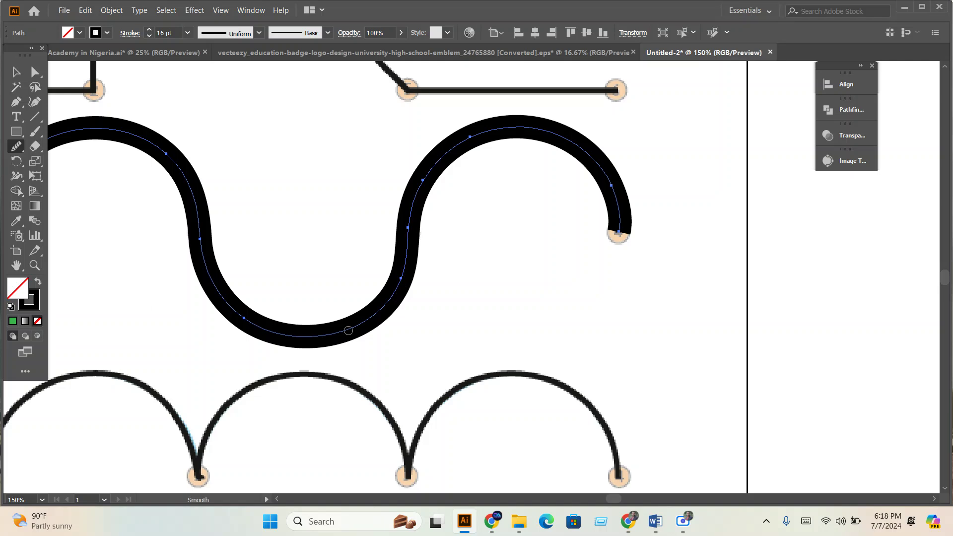
Trace the first arch of Exercise 4 with the Pen tool, using a smooth anchor near its top and a corner at point 2
{"action": "key", "text": "ctrl+minus"}
{"action": "key", "text": "ctrl+minus"}
{"action": "key", "text": "ctrl+minus"}
{"action": "key", "text": "ctrl+1"}
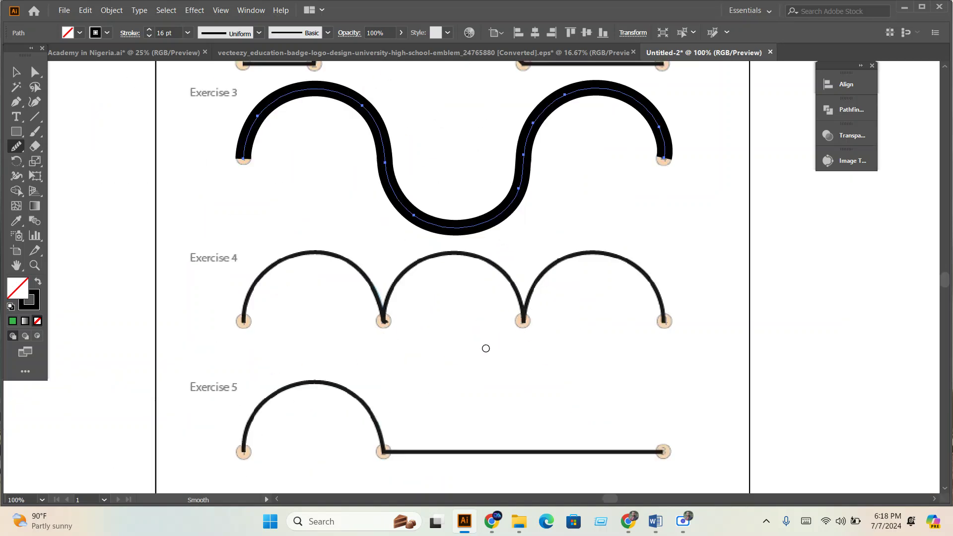
{"action": "left_click", "coordinate": [16, 101]}
{"action": "left_click", "coordinate": [244, 320]}
{"action": "mouse_move", "coordinate": [308, 252]}
{"action": "left_mouse_down"}
{"action": "mouse_move", "coordinate": [392, 231]}
{"action": "mouse_move", "coordinate": [370, 245]}
{"action": "left_mouse_up"}
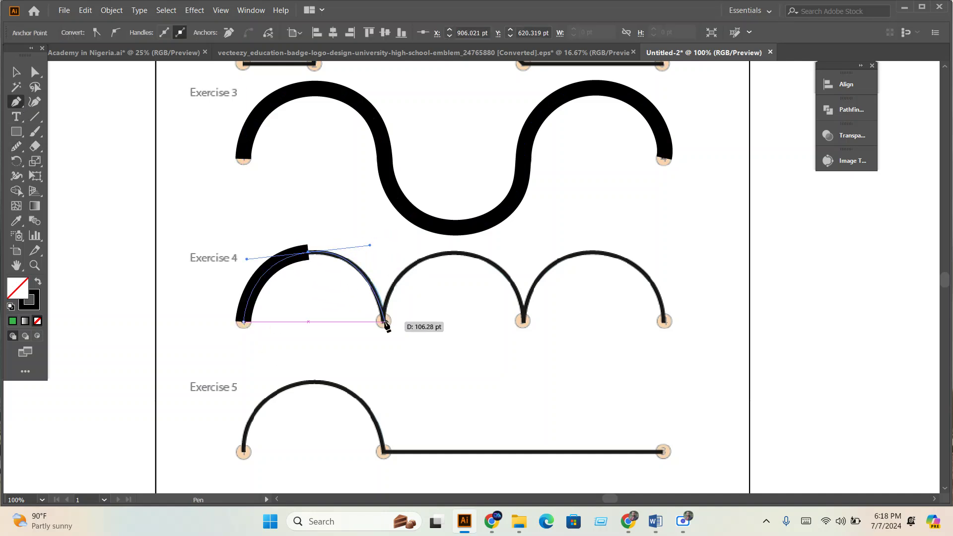
{"action": "left_click_drag", "start_coordinate": [385, 324], "coordinate": [384, 334]}
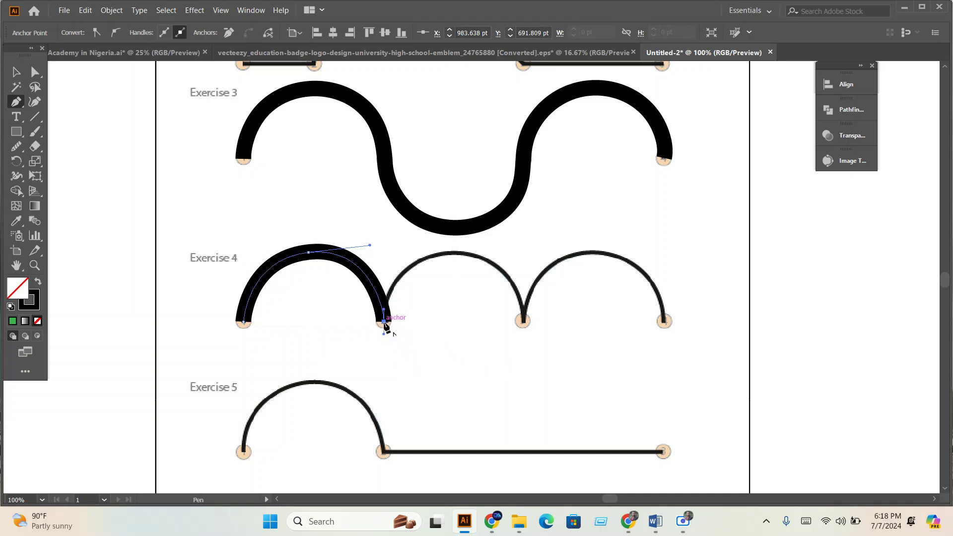
{"action": "scroll", "coordinate": [385, 325], "scroll_direction": "up", "scroll_amount": 4}
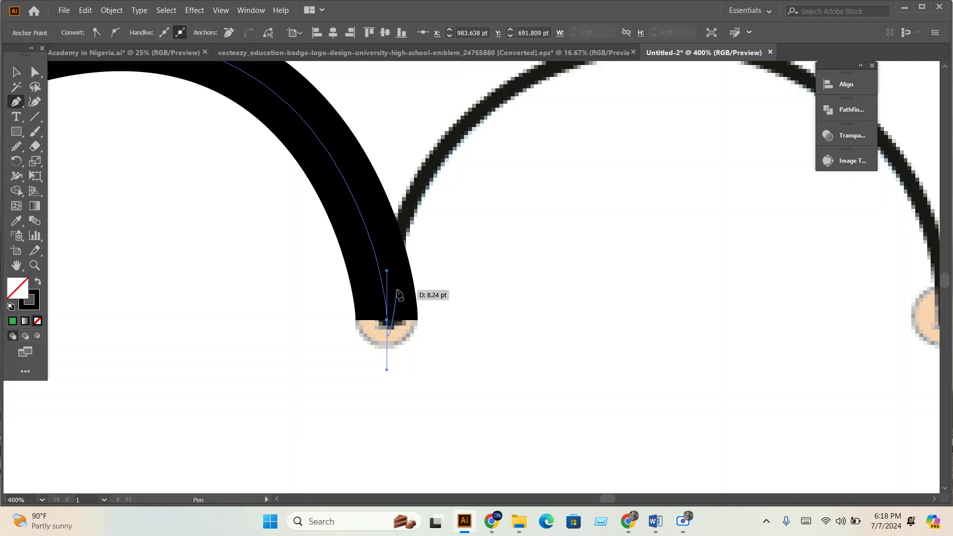
{"action": "left_click", "coordinate": [388, 321]}
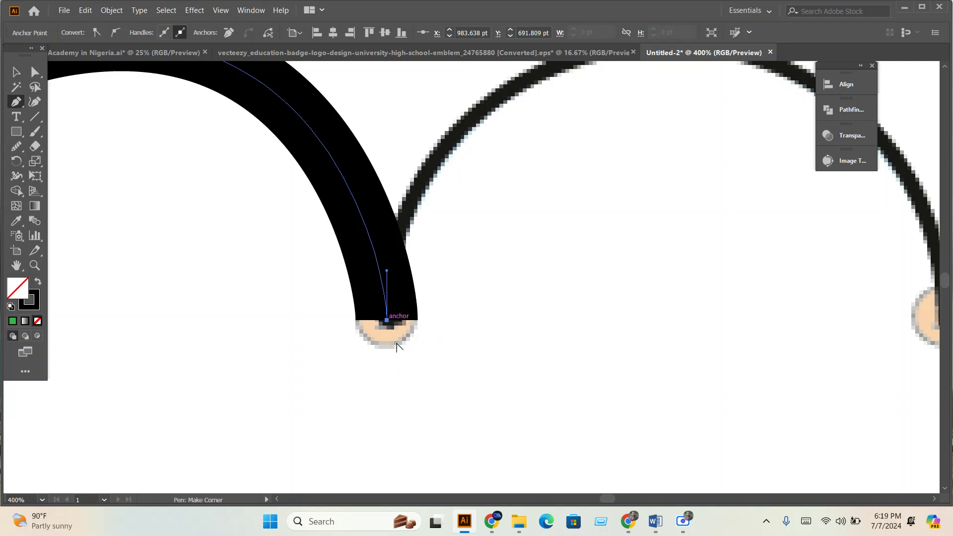
Continue the path over Exercise 4's second arch with a smooth anchor past its top and an end anchor at point 3
{"action": "scroll", "coordinate": [358, 330], "scroll_direction": "down", "scroll_amount": 2}
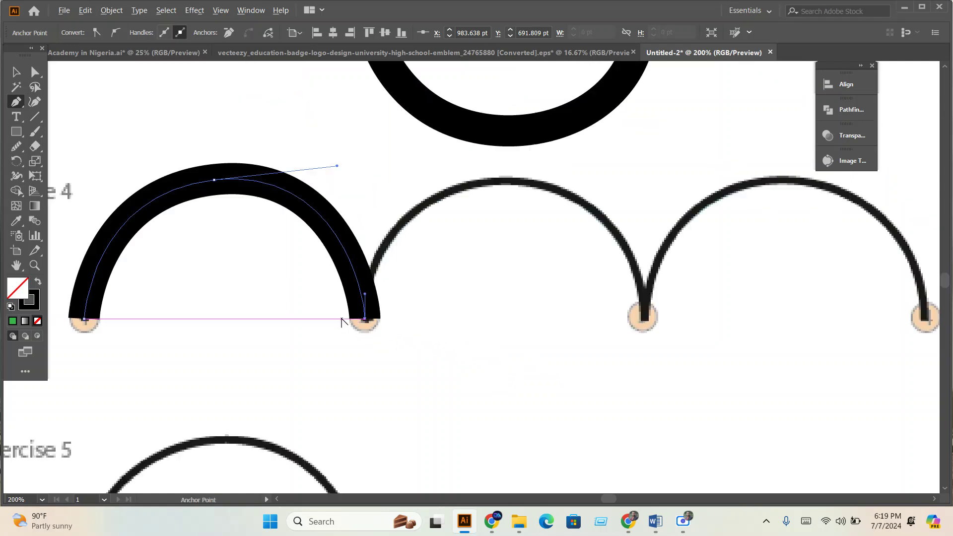
{"action": "scroll", "coordinate": [358, 331], "scroll_direction": "right", "scroll_amount": 1}
{"action": "mouse_move", "coordinate": [519, 214]}
{"action": "left_mouse_down"}
{"action": "mouse_move", "coordinate": [735, 290]}
{"action": "mouse_move", "coordinate": [580, 251]}
{"action": "left_mouse_up"}
{"action": "key", "text": "alt"}
{"action": "left_click_drag", "start_coordinate": [581, 330], "coordinate": [589, 398]}
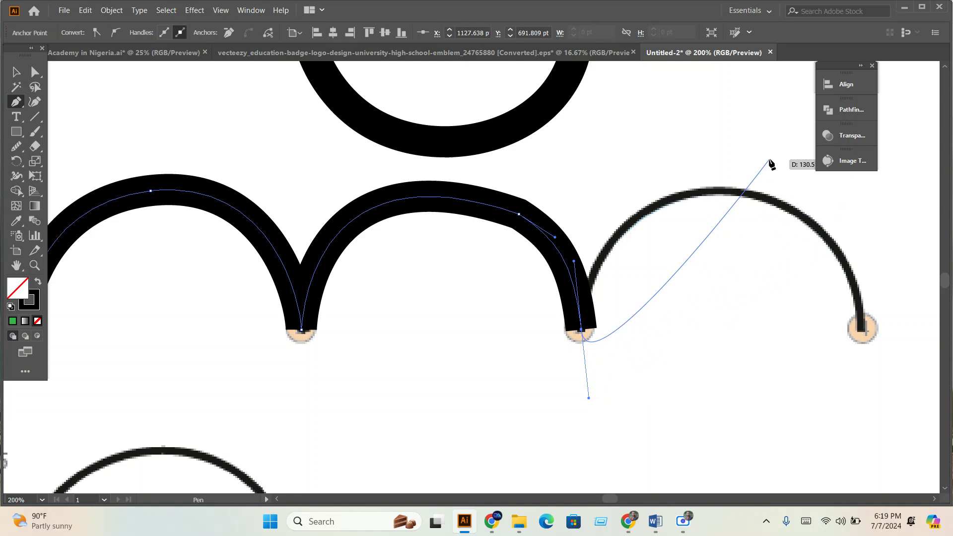
End the Exercise 4 path, unlock the exercise sheet image, and delete it together with the traced curves
{"action": "scroll", "coordinate": [751, 178], "scroll_direction": "down", "scroll_amount": 2}
{"action": "scroll", "coordinate": [571, 221], "scroll_direction": "down", "scroll_amount": 2}
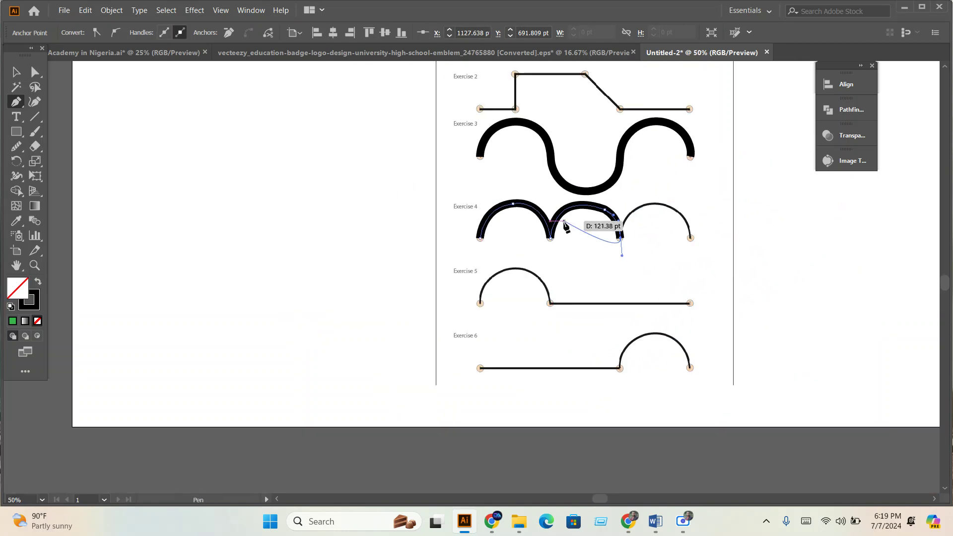
{"action": "left_click", "coordinate": [568, 227], "text": "ctrl"}
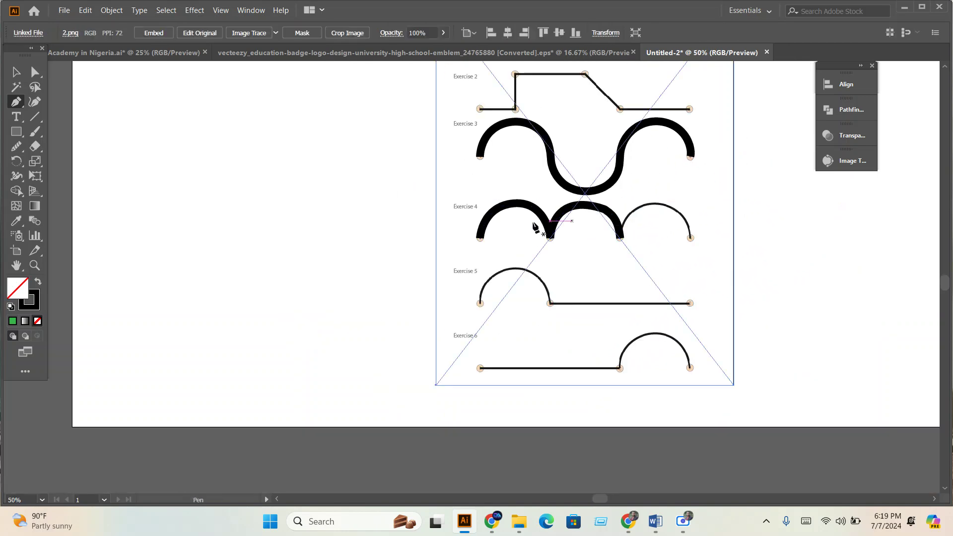
{"action": "left_click", "coordinate": [16, 72]}
{"action": "left_click_drag", "start_coordinate": [227, 147], "coordinate": [652, 348]}
{"action": "key", "text": "Delete"}
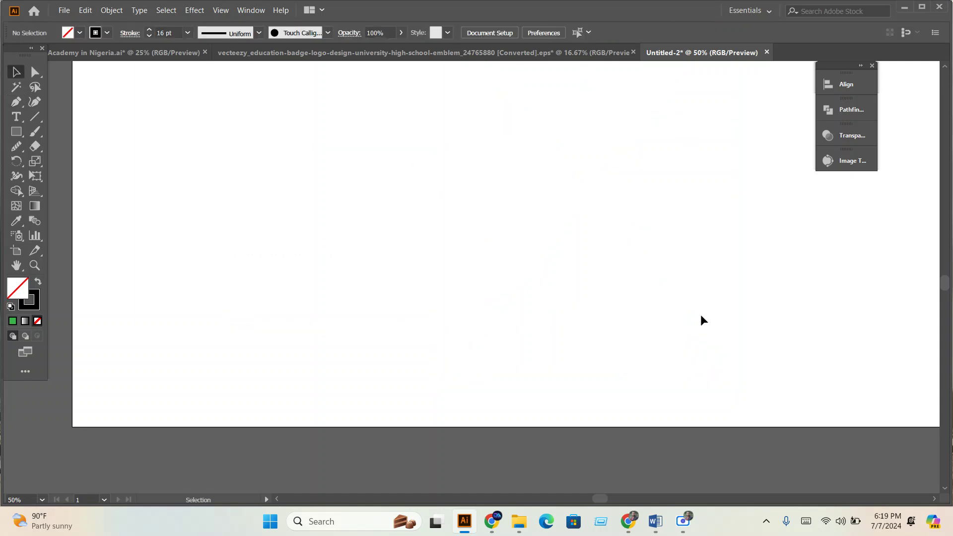
{"action": "left_click_drag", "start_coordinate": [729, 341], "coordinate": [437, 144]}
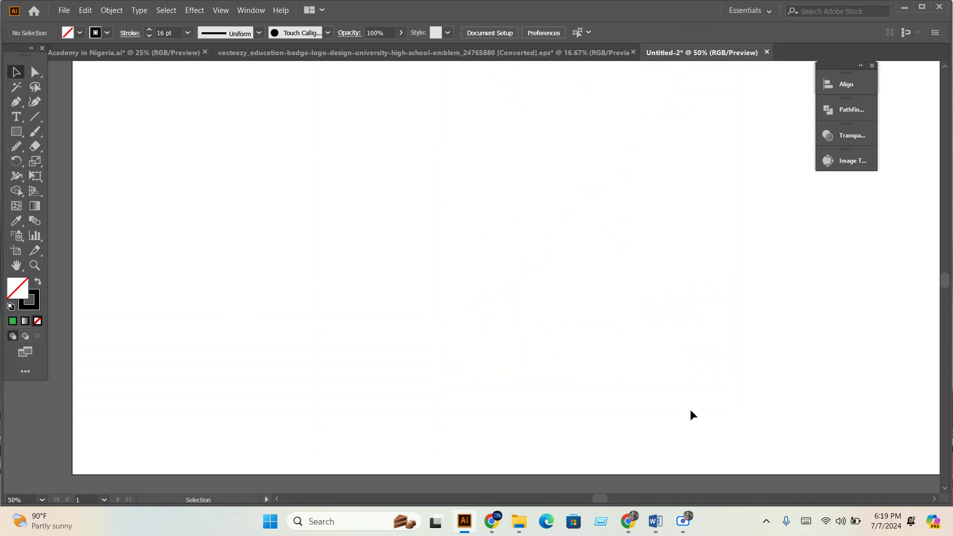
Switch to the pentool folder, preview image 3, and place it onto the Illustrator artboard
{"action": "left_click", "coordinate": [518, 522]}
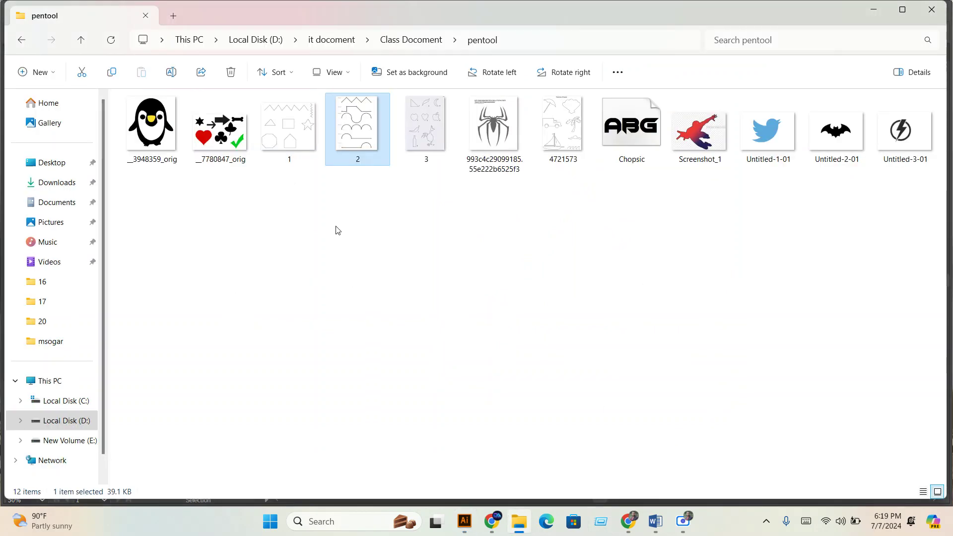
{"action": "double_click", "coordinate": [437, 148]}
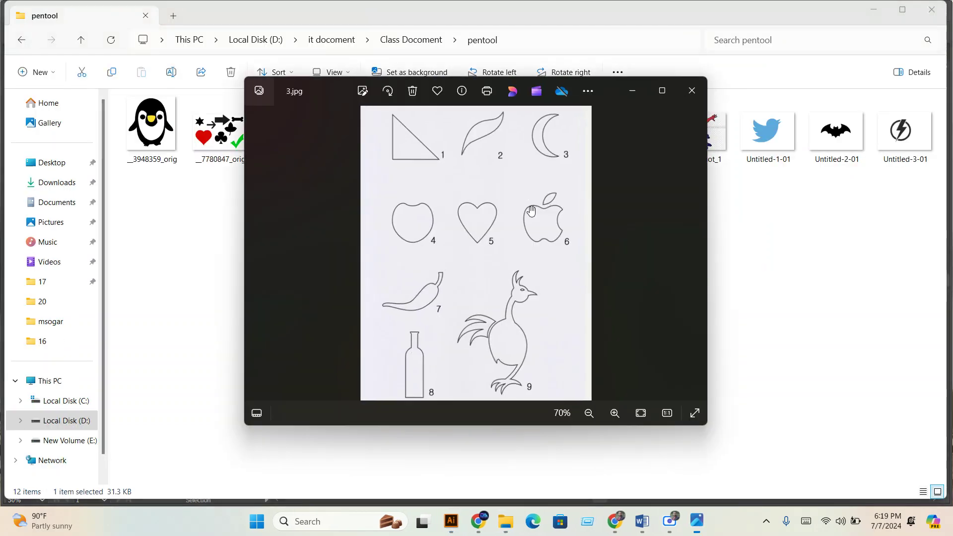
{"action": "scroll", "coordinate": [541, 209], "scroll_direction": "down", "scroll_amount": 3}
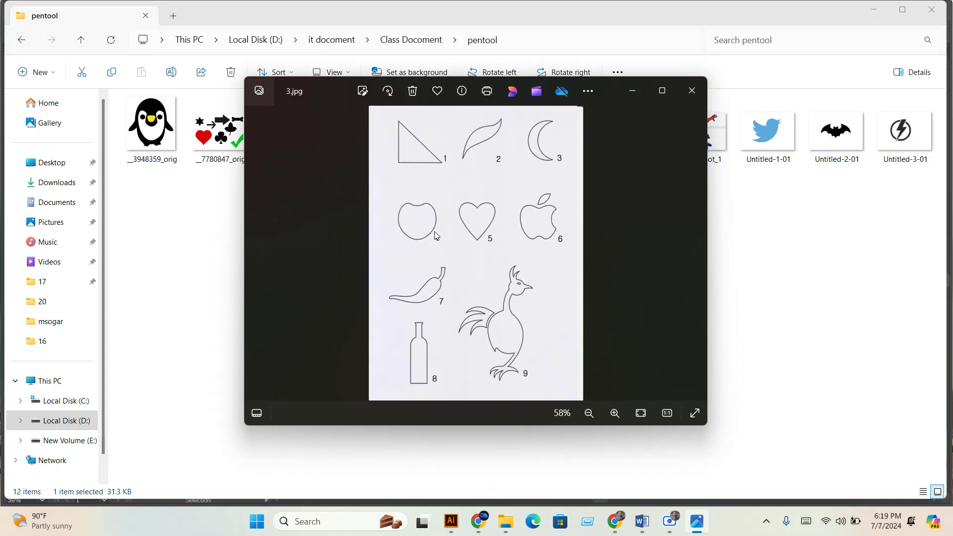
{"action": "left_click", "coordinate": [692, 90]}
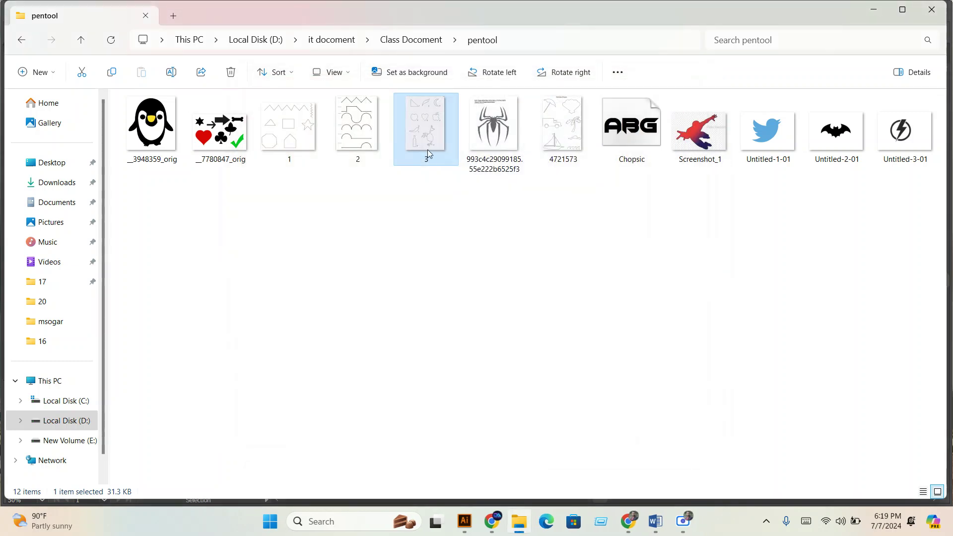
{"action": "left_click_drag", "start_coordinate": [531, 441], "coordinate": [497, 264]}
{"action": "scroll", "coordinate": [514, 303], "scroll_direction": "down", "scroll_amount": 2}
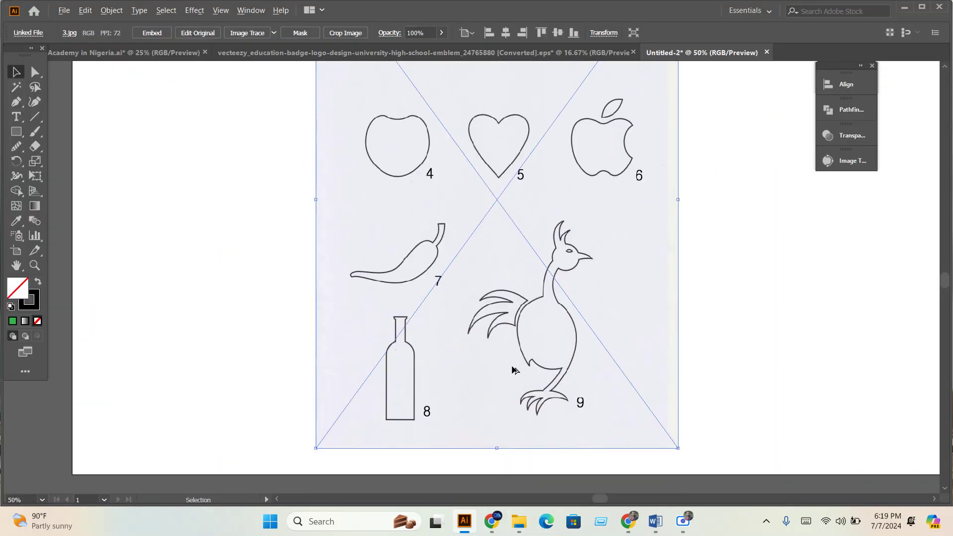
{"action": "key", "text": "ctrl+minus"}
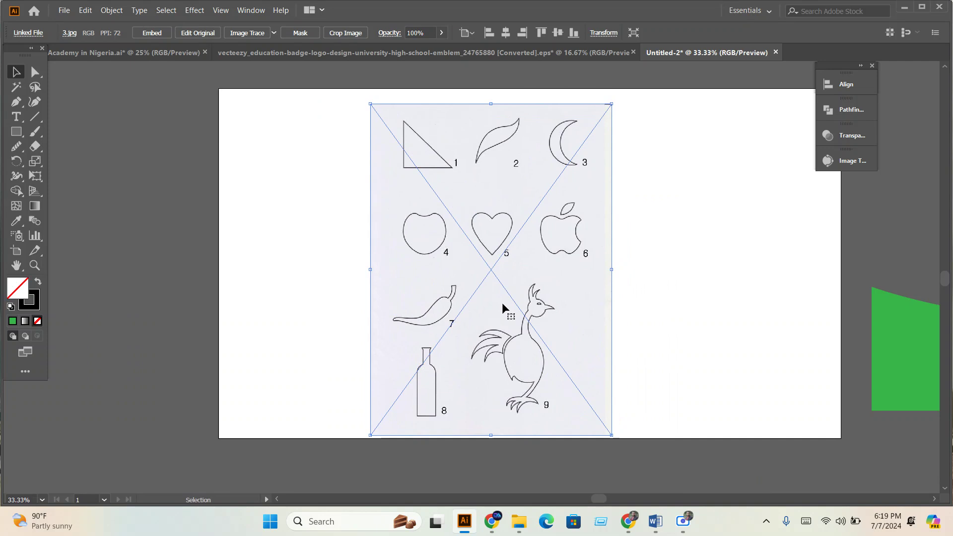
Lock the placed worksheet image and look over its numbered practice shapes
{"action": "key", "text": "ctrl+2"}
{"action": "scroll", "coordinate": [518, 236], "scroll_direction": "up", "scroll_amount": 3}
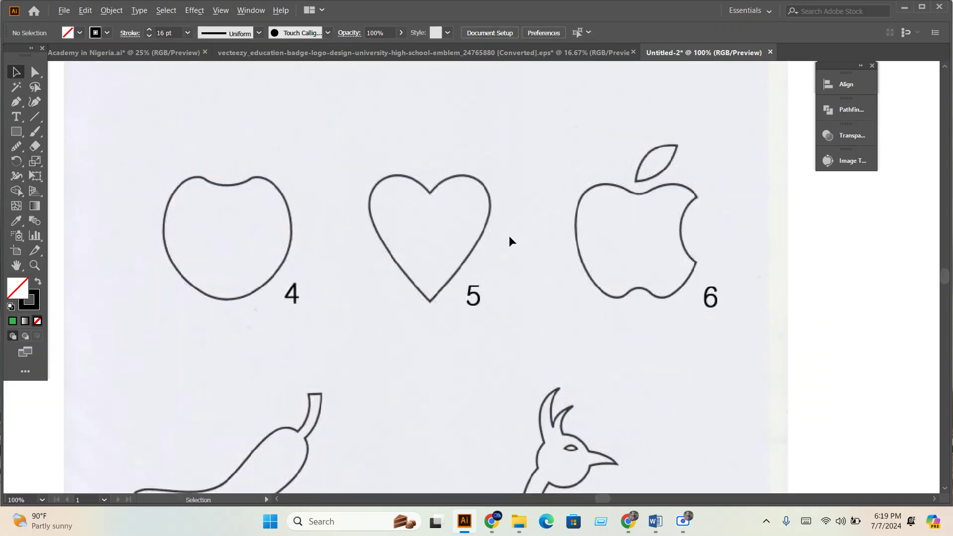
{"action": "scroll", "coordinate": [445, 226], "scroll_direction": "down", "scroll_amount": 4}
{"action": "left_click_drag", "start_coordinate": [517, 211], "coordinate": [312, 182]}
{"action": "scroll", "coordinate": [311, 182], "scroll_direction": "up", "scroll_amount": 4}
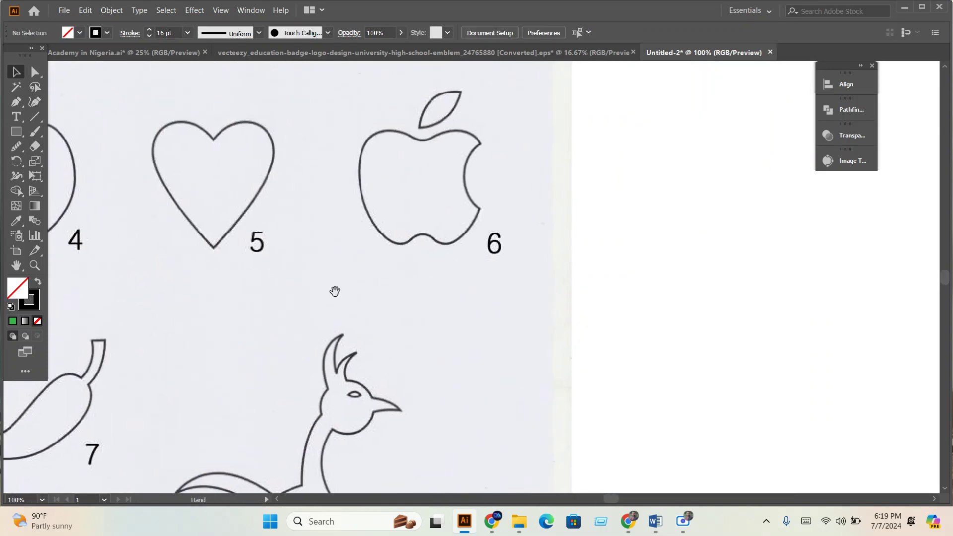
{"action": "scroll", "coordinate": [436, 226], "scroll_direction": "up", "scroll_amount": 3}
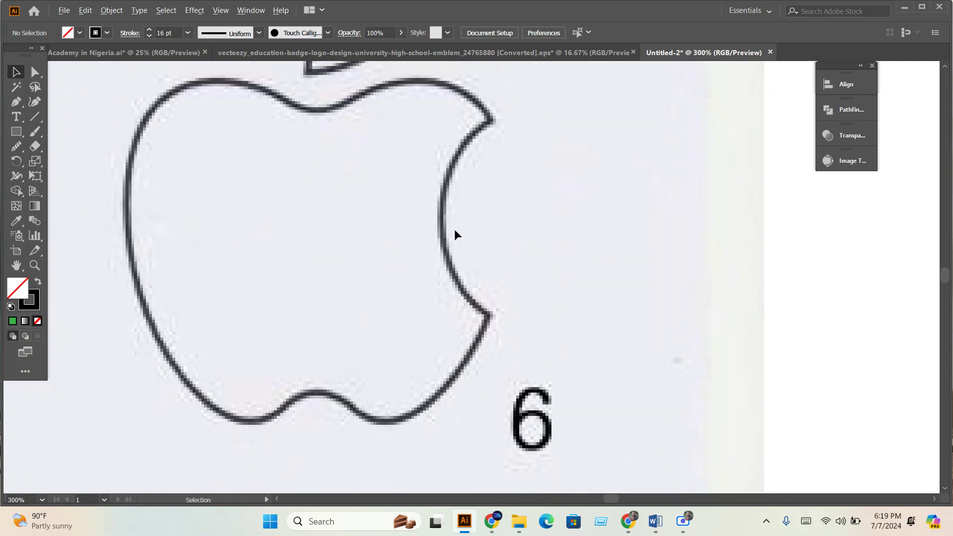
{"action": "scroll", "coordinate": [454, 228], "scroll_direction": "down", "scroll_amount": 2}
{"action": "scroll", "coordinate": [451, 226], "scroll_direction": "up", "scroll_amount": 1}
{"action": "scroll", "coordinate": [454, 231], "scroll_direction": "down", "scroll_amount": 1}
{"action": "scroll", "coordinate": [469, 246], "scroll_direction": "down", "scroll_amount": 3}
{"action": "scroll", "coordinate": [479, 295], "scroll_direction": "down", "scroll_amount": 1}
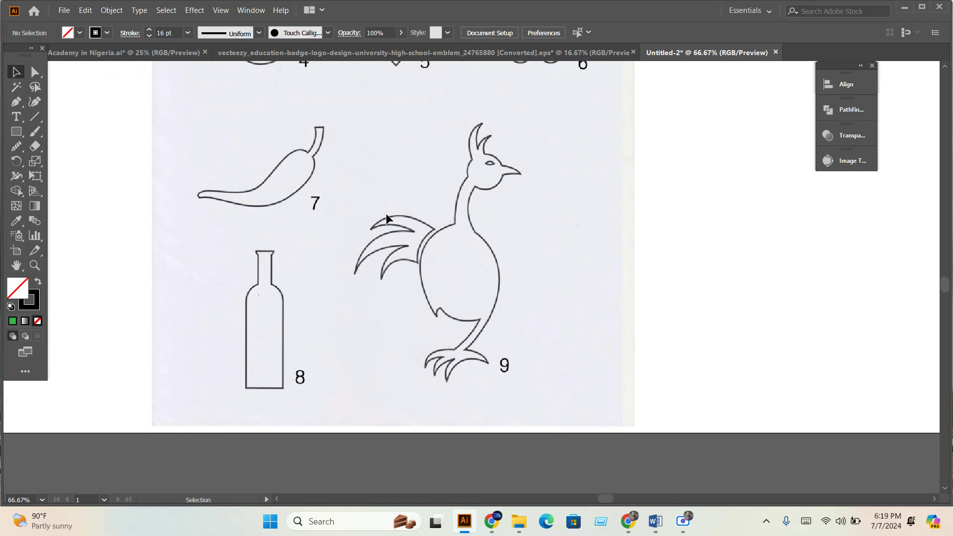
Trace the top edge of figure 9's tail with the Pen tool, from the body to a smooth anchor at the first feather tip
{"action": "scroll", "coordinate": [410, 273], "scroll_direction": "up", "scroll_amount": 2}
{"action": "scroll", "coordinate": [423, 233], "scroll_direction": "up", "scroll_amount": 1}
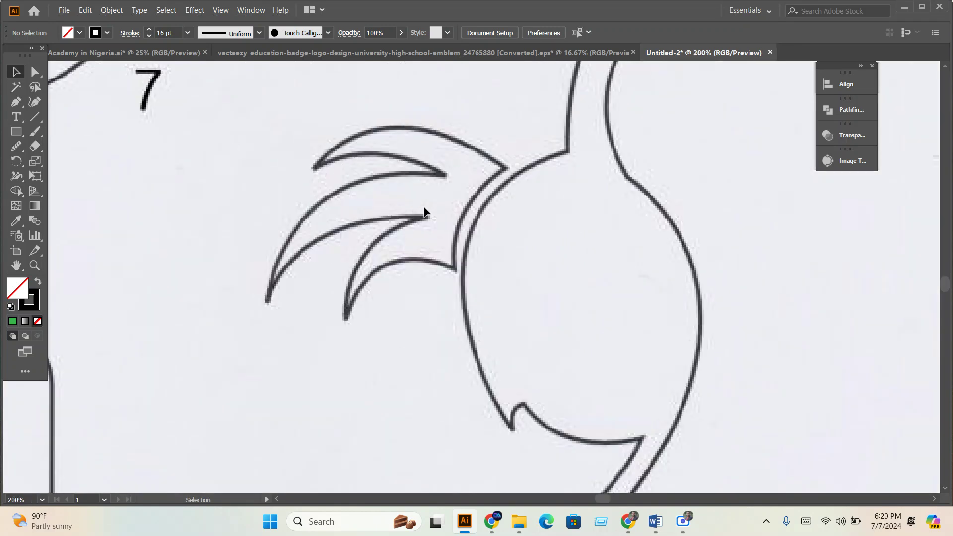
{"action": "left_click_drag", "start_coordinate": [440, 213], "coordinate": [428, 220]}
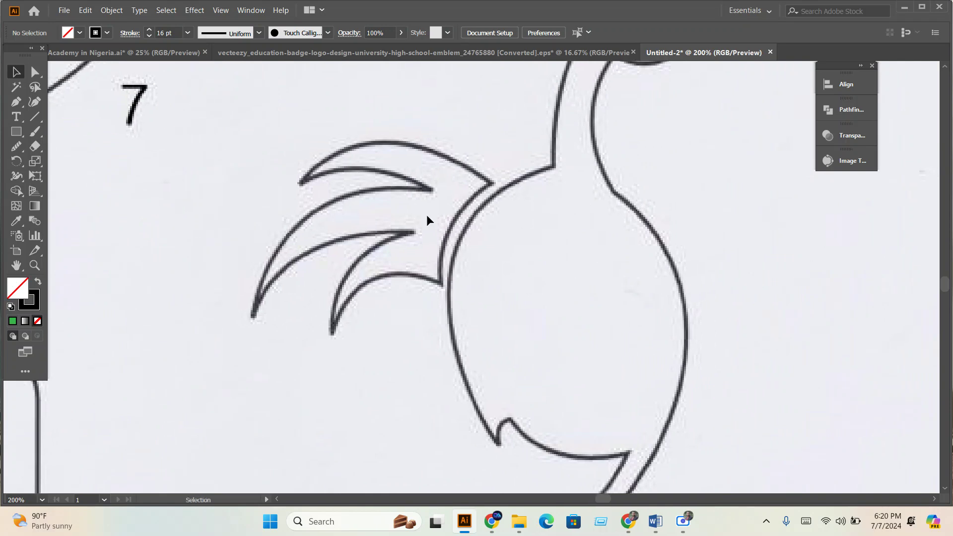
{"action": "left_click", "coordinate": [16, 102]}
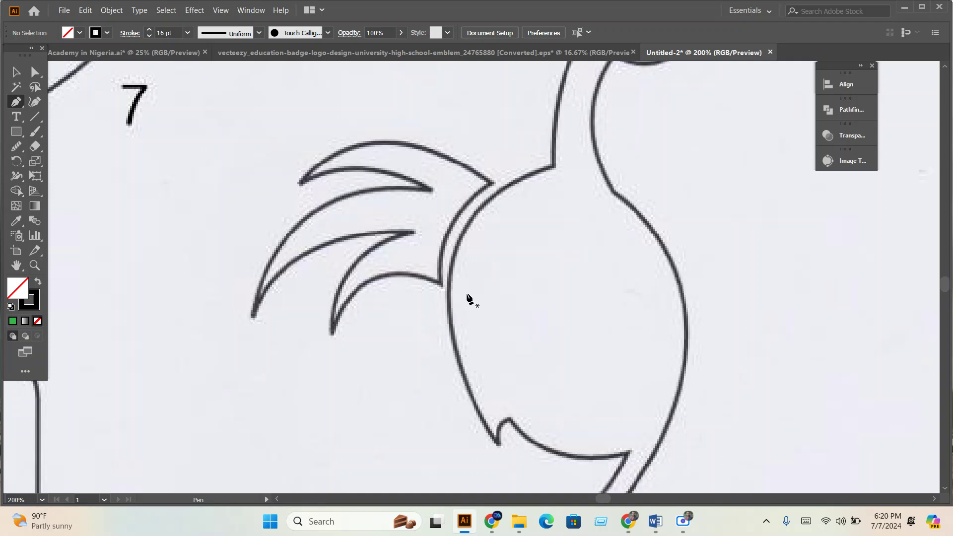
{"action": "left_click", "coordinate": [492, 185]}
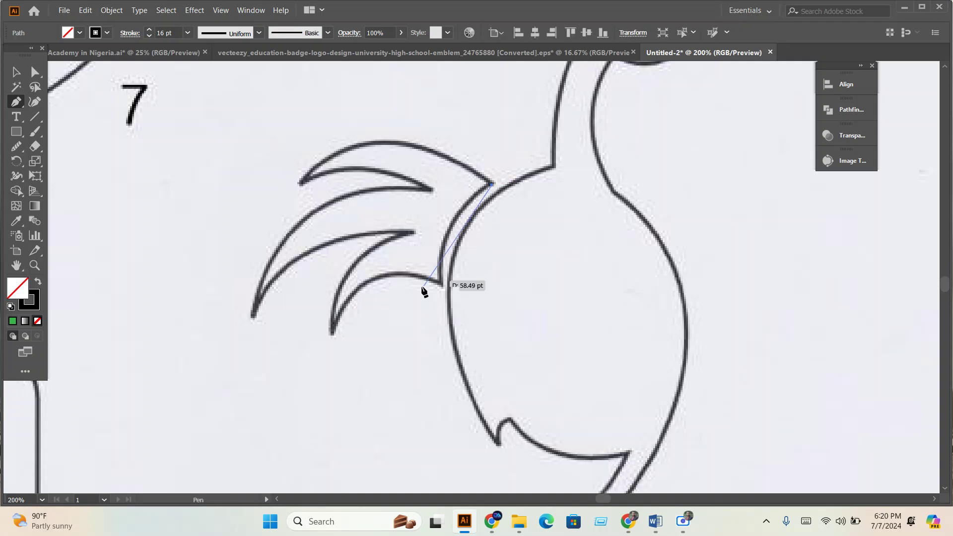
{"action": "left_click", "coordinate": [300, 184]}
{"action": "mouse_move", "coordinate": [300, 185]}
{"action": "left_mouse_down"}
{"action": "mouse_move", "coordinate": [240, 254]}
{"action": "mouse_move", "coordinate": [211, 270]}
{"action": "left_mouse_up"}
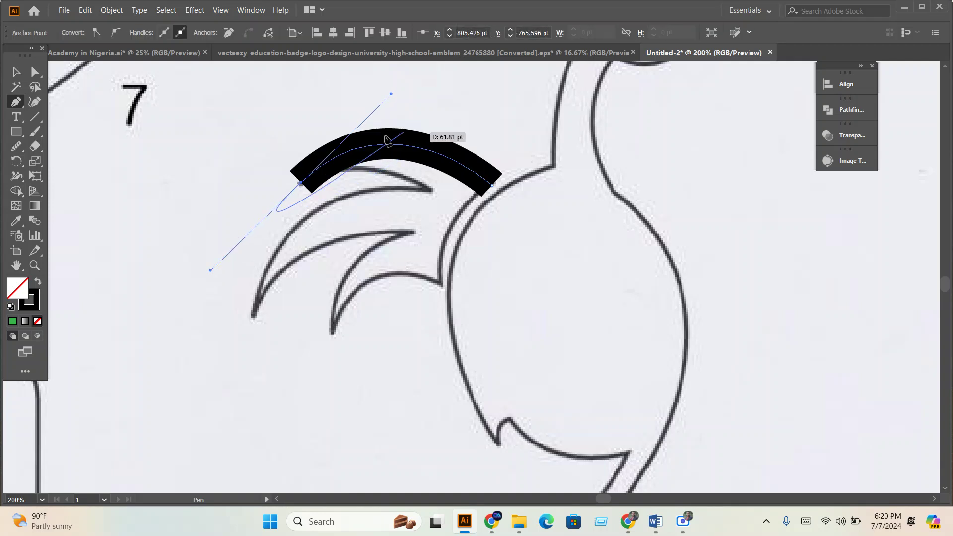
Reduce the traced tail curve's stroke weight to 2 pt
{"action": "left_click", "coordinate": [17, 75]}
{"action": "left_click_drag", "start_coordinate": [373, 101], "coordinate": [404, 170]}
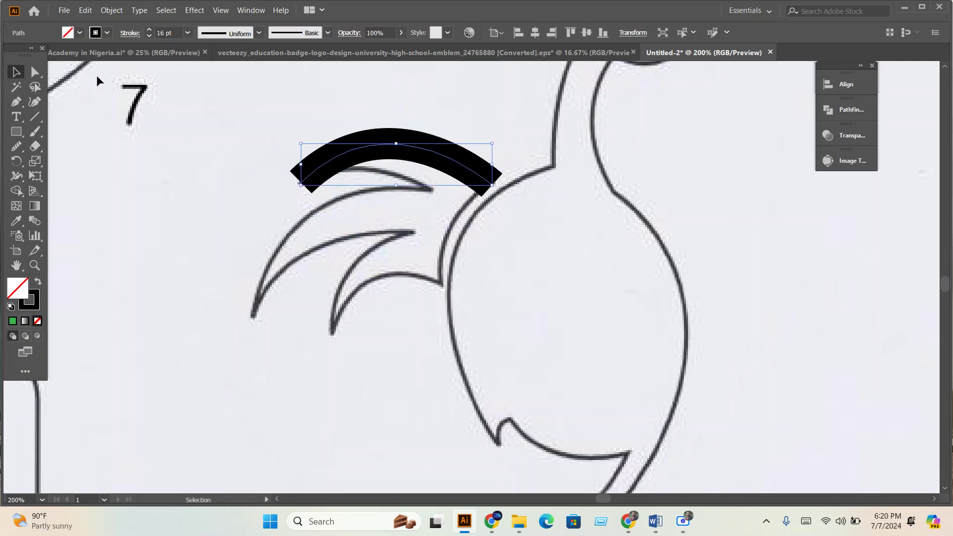
{"action": "scroll", "coordinate": [166, 35], "scroll_direction": "down", "scroll_amount": 15}
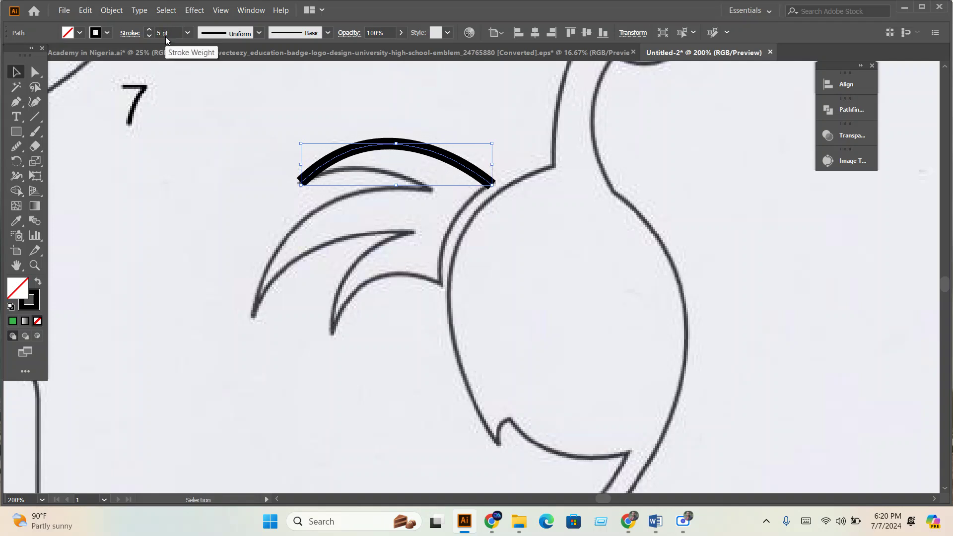
{"action": "scroll", "coordinate": [164, 39], "scroll_direction": "up", "scroll_amount": 2}
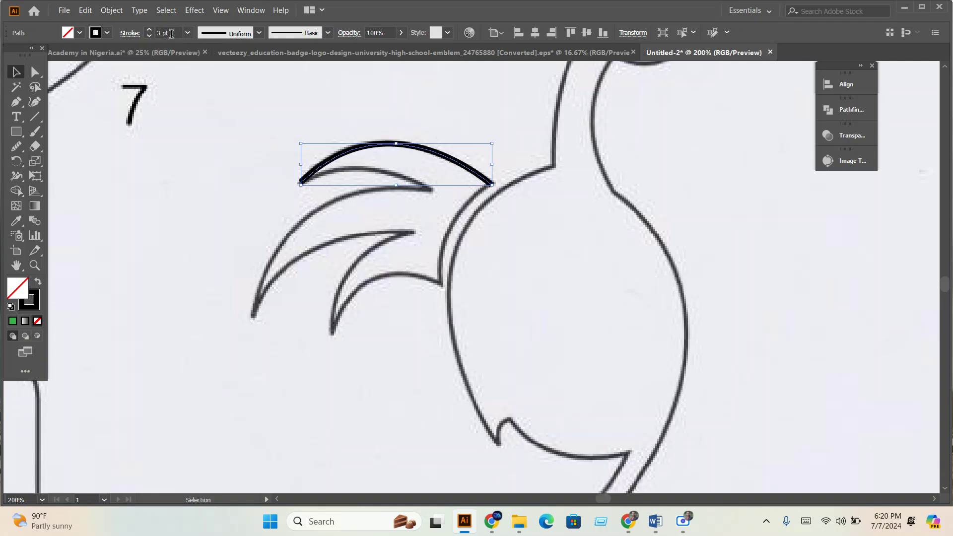
{"action": "scroll", "coordinate": [171, 34], "scroll_direction": "down", "scroll_amount": 1}
Continue the tail path from the first feather tip into the upper notch and along the second feather's outer curve to its tip
{"action": "left_click", "coordinate": [15, 102]}
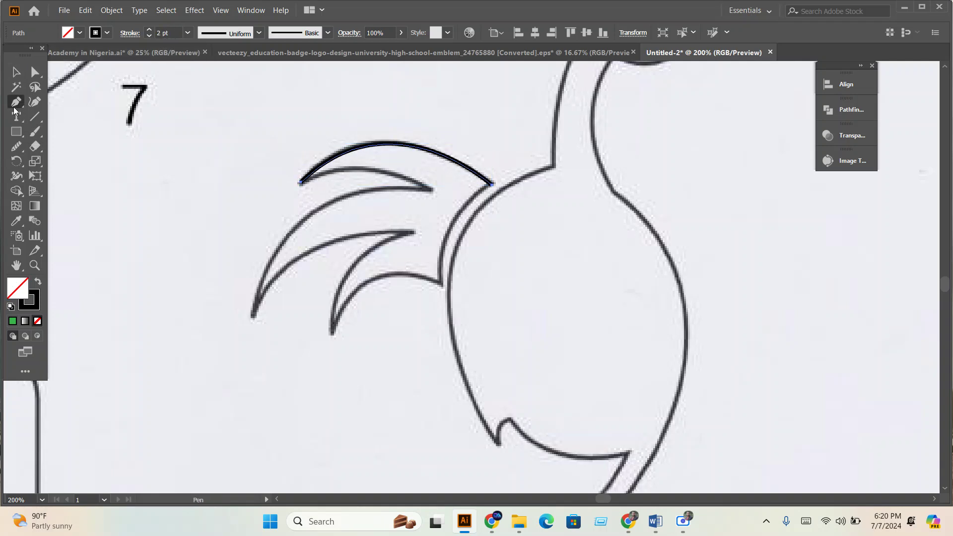
{"action": "left_click", "coordinate": [301, 183]}
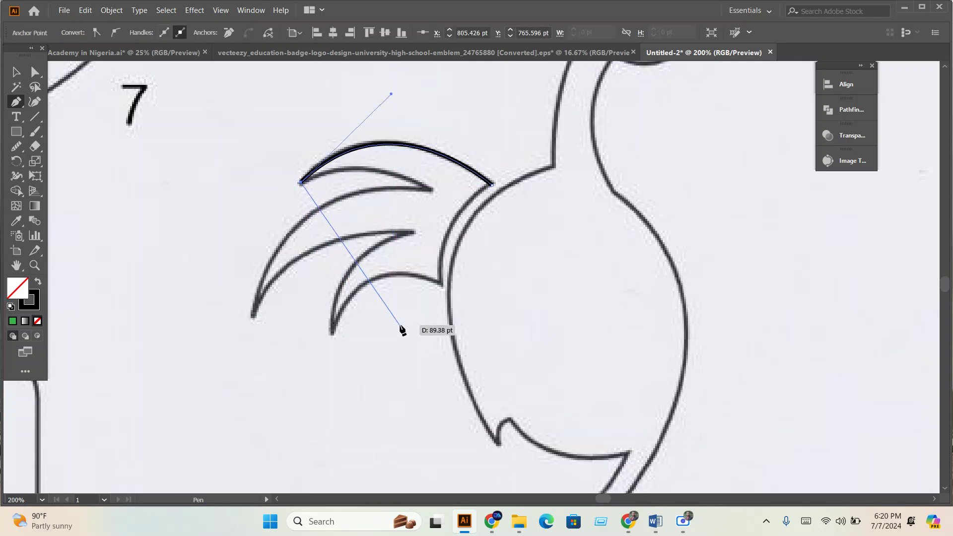
{"action": "left_click_drag", "start_coordinate": [432, 190], "coordinate": [495, 240]}
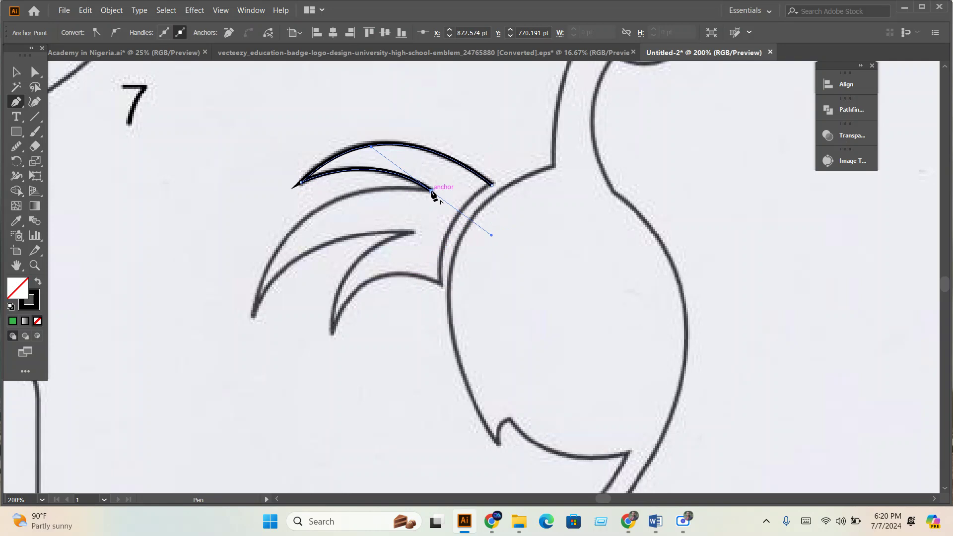
{"action": "left_click_drag", "start_coordinate": [433, 190], "coordinate": [253, 281]}
{"action": "scroll", "coordinate": [238, 296], "scroll_direction": "down", "scroll_amount": 2}
{"action": "mouse_move", "coordinate": [254, 280]}
{"action": "left_mouse_down"}
{"action": "mouse_move", "coordinate": [255, 356]}
{"action": "mouse_move", "coordinate": [233, 434]}
{"action": "left_mouse_up"}
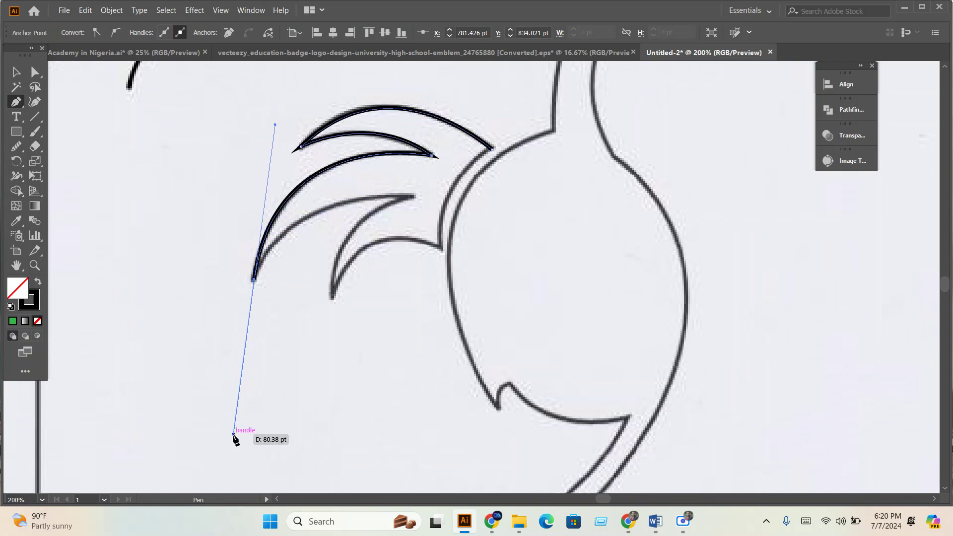
Trace the second feather's lower curve to the inner notch and continue down to the third feather's tip
{"action": "left_click", "coordinate": [253, 280]}
{"action": "left_click_drag", "start_coordinate": [412, 198], "coordinate": [551, 207]}
{"action": "left_click_drag", "start_coordinate": [551, 211], "coordinate": [551, 209]}
{"action": "left_click", "coordinate": [411, 197]}
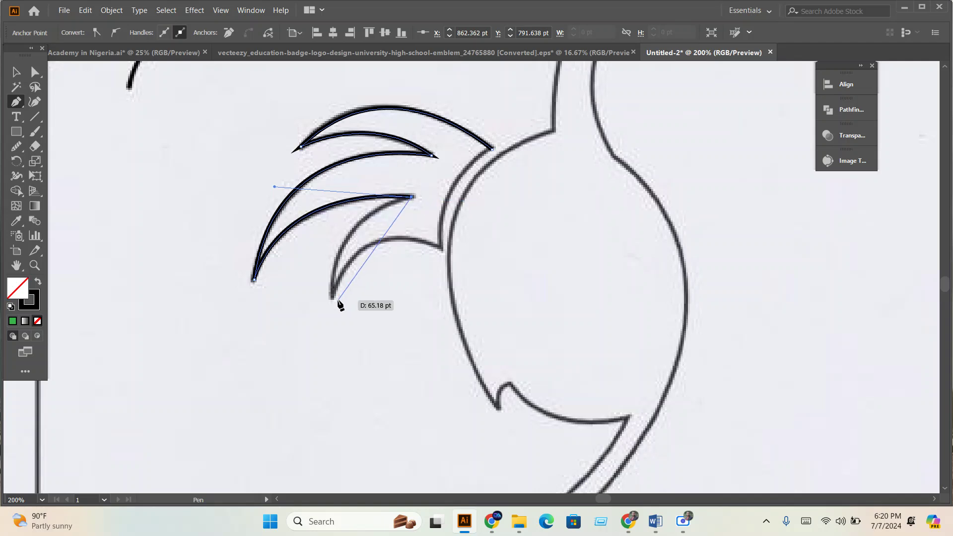
{"action": "left_click_drag", "start_coordinate": [331, 298], "coordinate": [335, 389]}
Finish the tail outline along the third feather's lower edge and the curve beside the body back to the starting point
{"action": "left_click", "coordinate": [332, 298]}
{"action": "left_click_drag", "start_coordinate": [441, 249], "coordinate": [535, 286]}
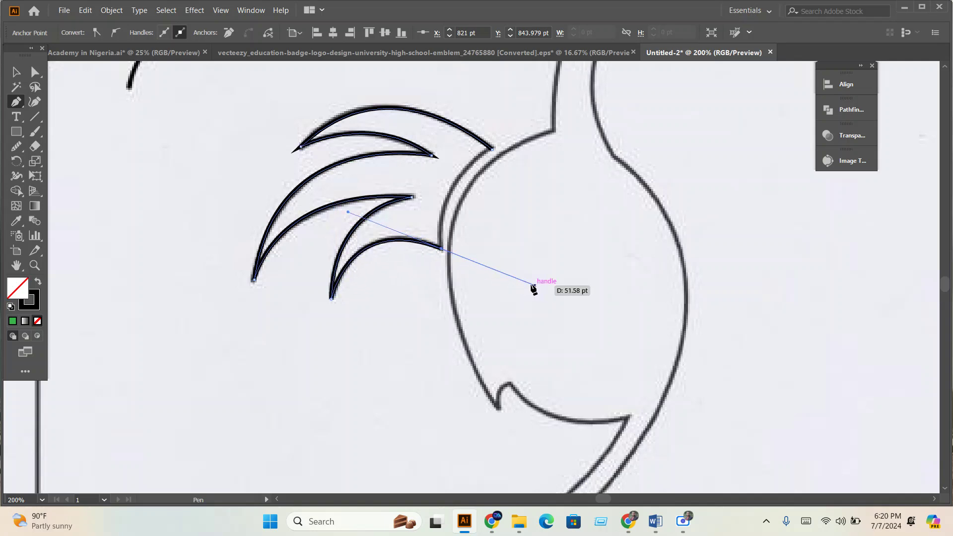
{"action": "left_click", "coordinate": [442, 248]}
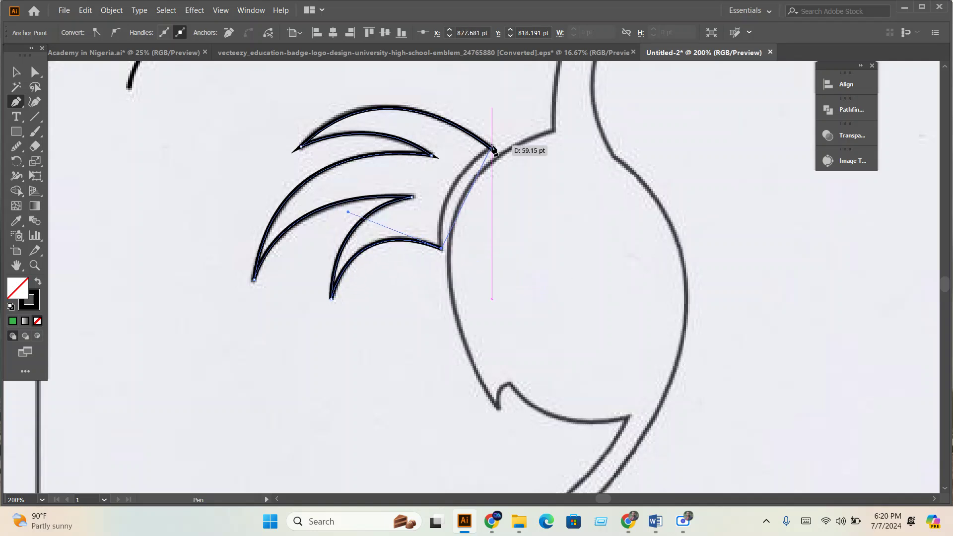
{"action": "left_click_drag", "start_coordinate": [495, 148], "coordinate": [557, 114]}
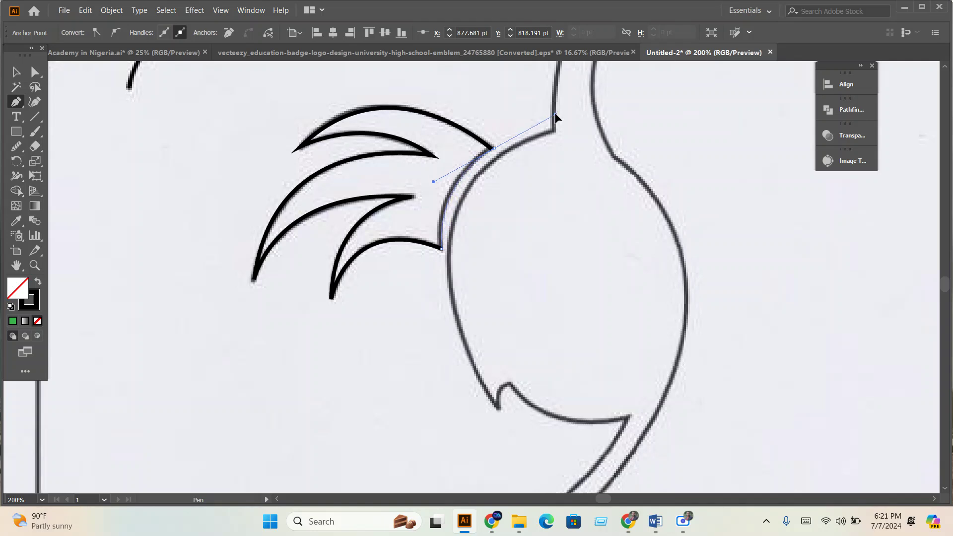
{"action": "left_click", "coordinate": [16, 73]}
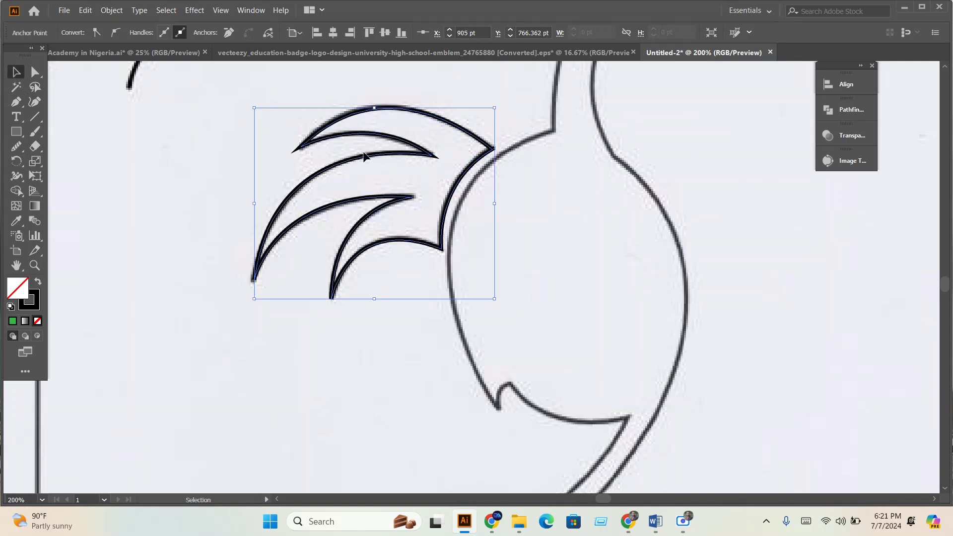
{"action": "left_click", "coordinate": [330, 81]}
Move the traced tail off the drawing to the empty area on the other side of the bird
{"action": "left_click", "coordinate": [390, 222]}
{"action": "key", "text": "ctrl+minus"}
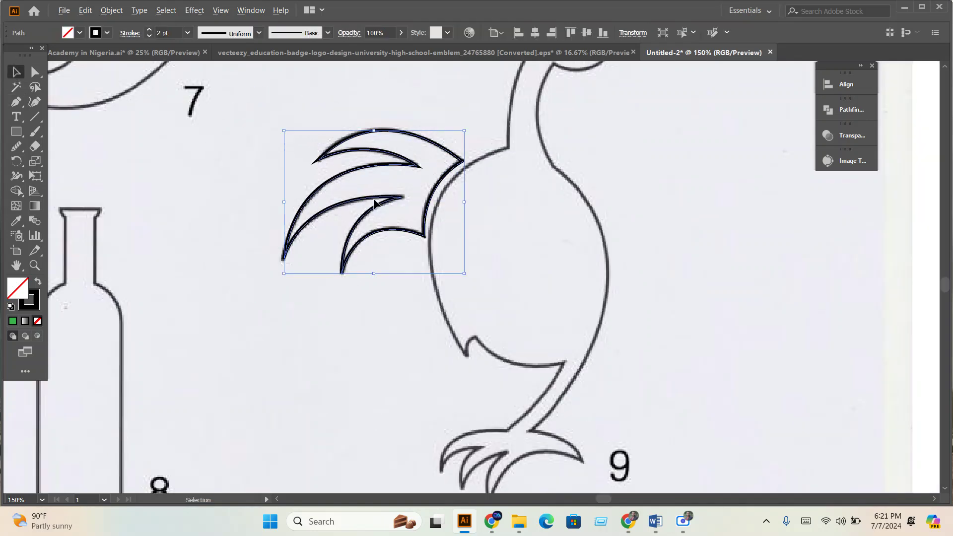
{"action": "mouse_move", "coordinate": [390, 198]}
{"action": "left_mouse_down"}
{"action": "mouse_move", "coordinate": [754, 226]}
{"action": "mouse_move", "coordinate": [745, 226]}
{"action": "left_mouse_up"}
{"action": "left_click_drag", "start_coordinate": [728, 280], "coordinate": [430, 288]}
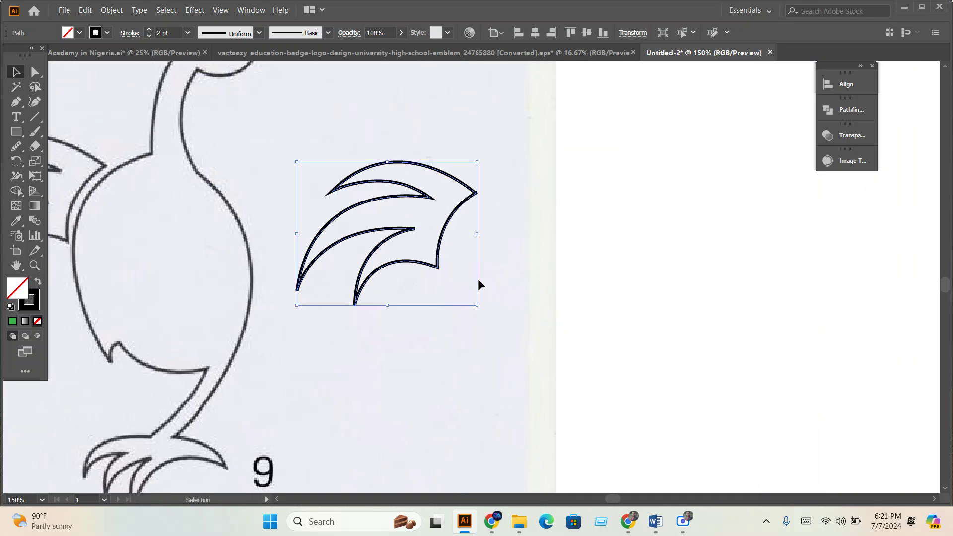
{"action": "key", "text": "ctrl+plus"}
{"action": "left_click_drag", "start_coordinate": [432, 334], "coordinate": [314, 206]}
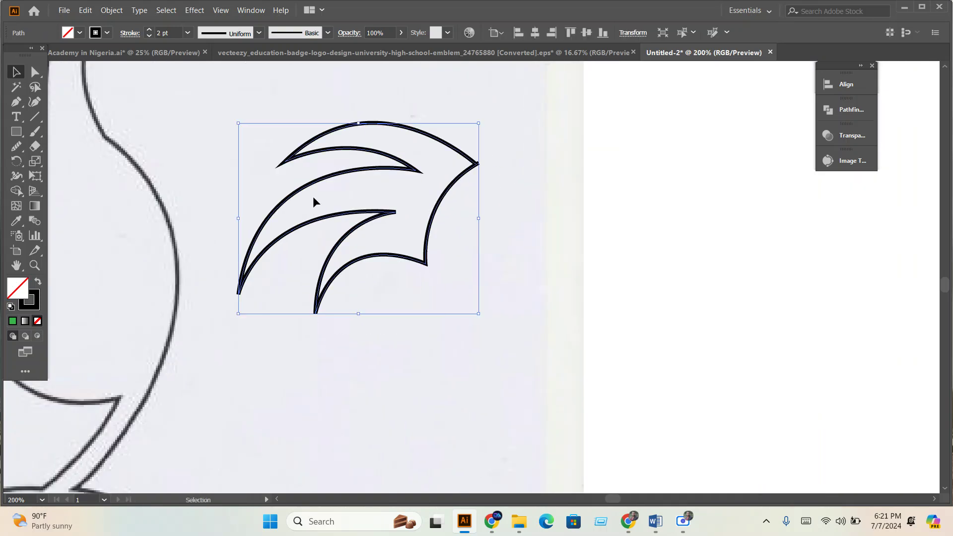
Try a 5 pt stroke weight on the traced tail, and undo it
{"action": "double_click", "coordinate": [160, 37]}
{"action": "type", "text": "5"}
{"action": "key", "text": "Return"}
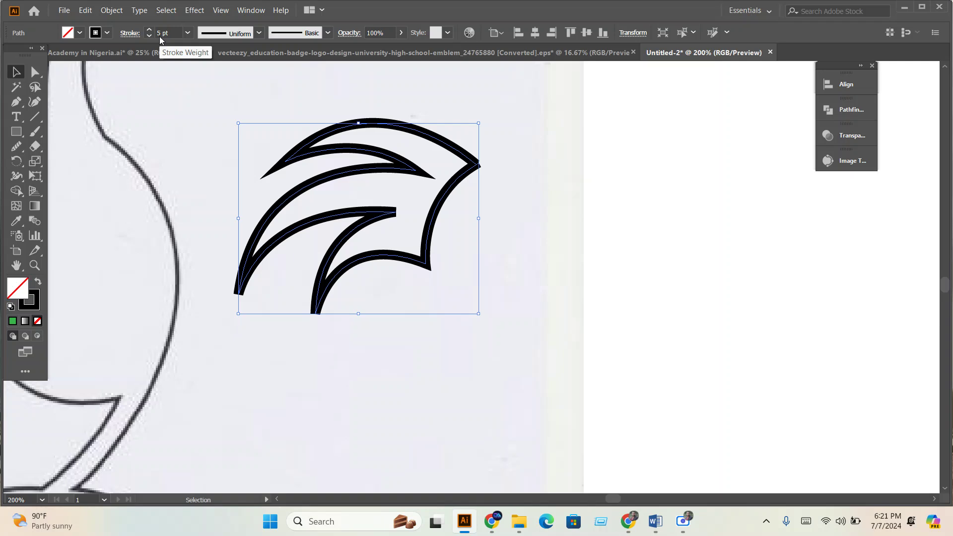
{"action": "key", "text": "ctrl+z"}
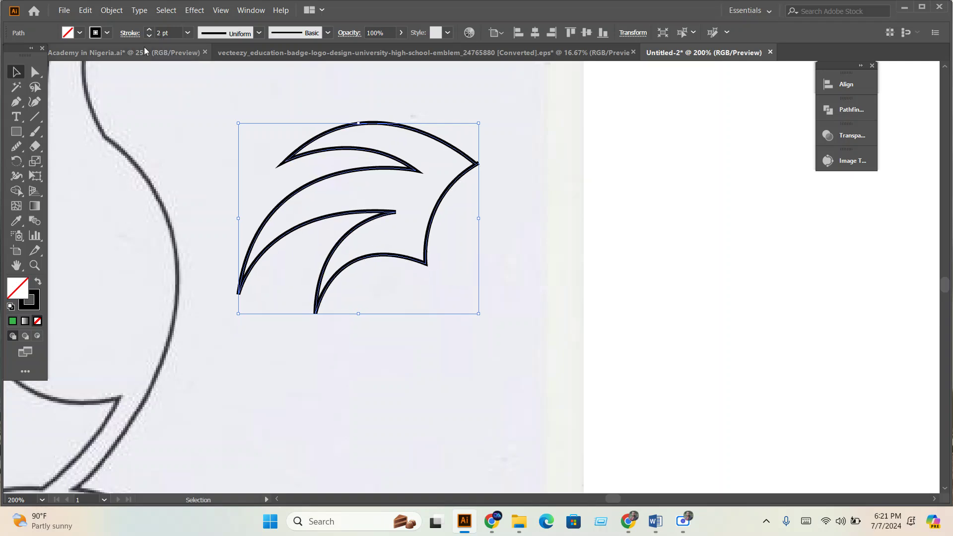
Swap the tail's stroke and fill so it is solid with no outline, and change the fill to orange
{"action": "left_click", "coordinate": [37, 283]}
{"action": "left_click", "coordinate": [370, 358]}
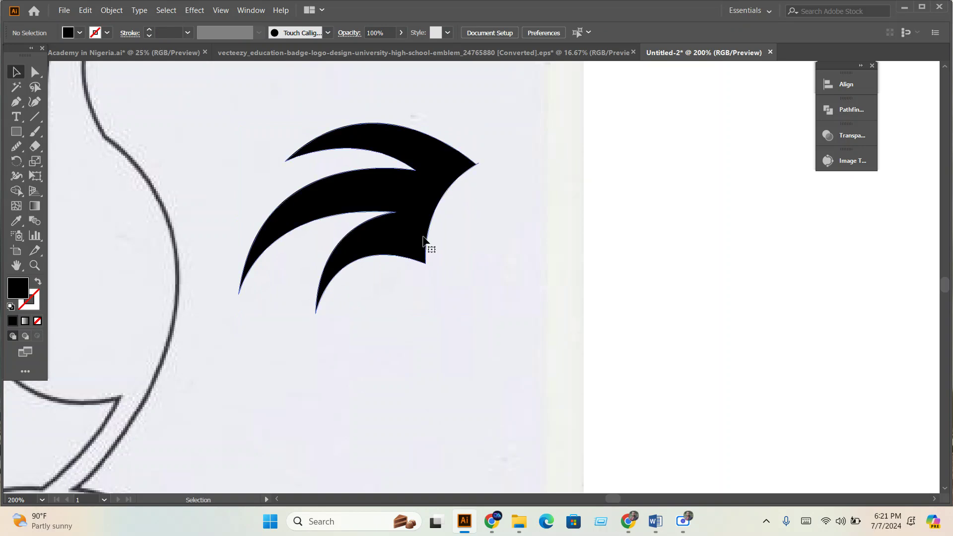
{"action": "left_click", "coordinate": [426, 245]}
{"action": "left_click", "coordinate": [69, 33]}
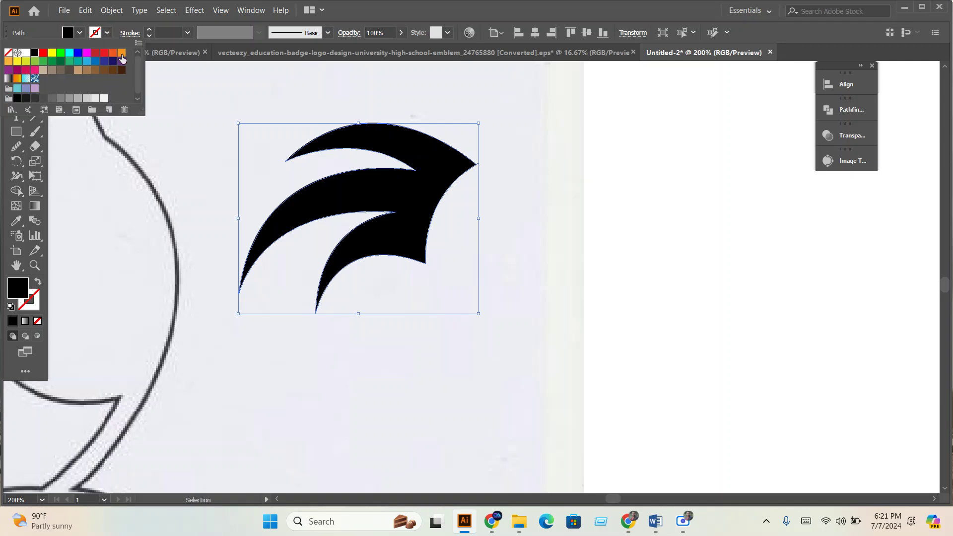
{"action": "left_click", "coordinate": [118, 55]}
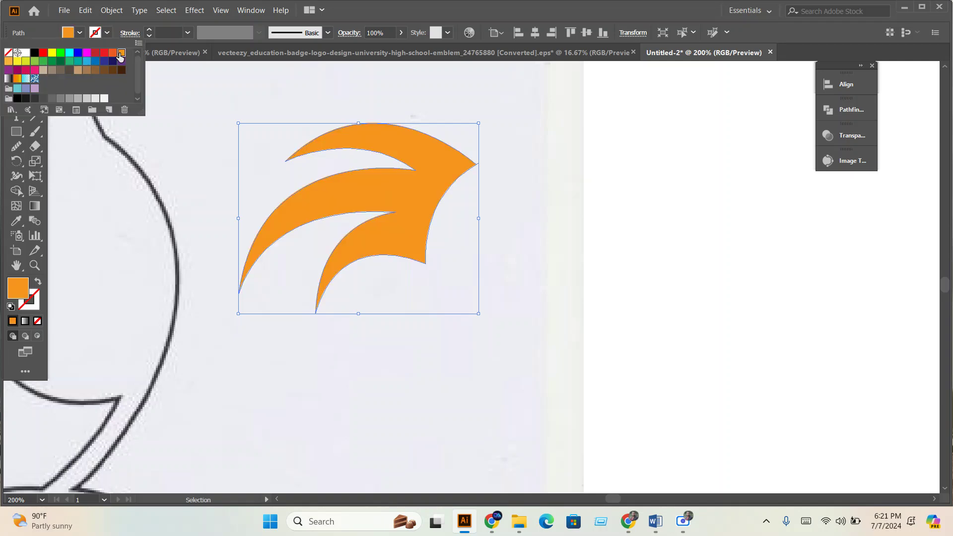
Give the orange tail a 3 pt dark gray outline and deselect it
{"action": "left_click", "coordinate": [167, 33]}
{"action": "key", "text": "Up"}
{"action": "key", "text": "Up"}
{"action": "key", "text": "Up"}
{"action": "key", "text": "Up"}
{"action": "key", "text": "Down"}
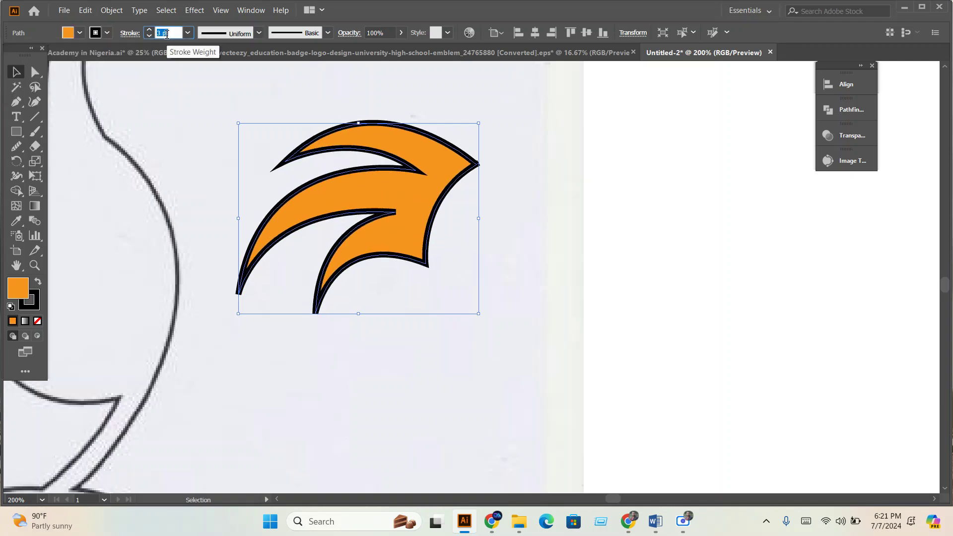
{"action": "left_click", "coordinate": [107, 33]}
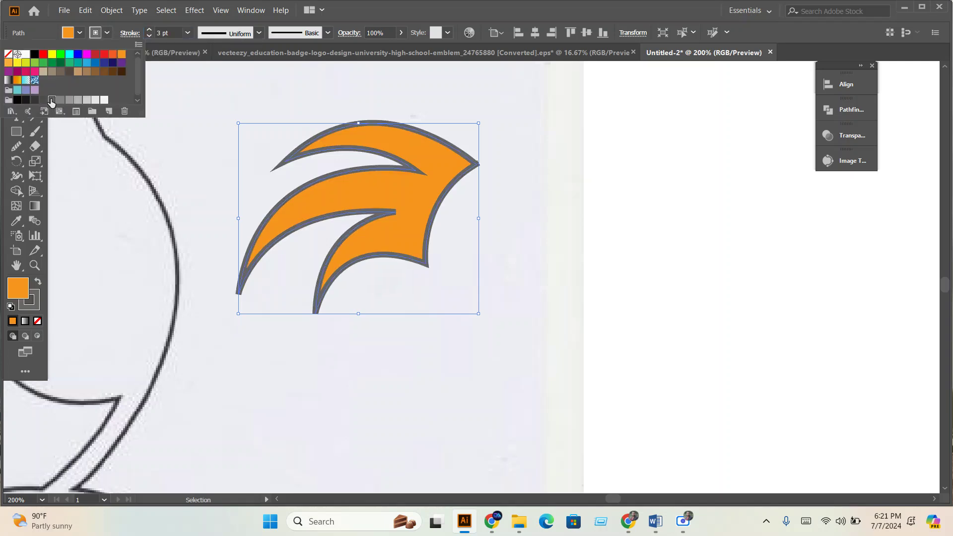
{"action": "left_click", "coordinate": [43, 101]}
{"action": "left_click", "coordinate": [476, 385]}
{"action": "left_click", "coordinate": [478, 386]}
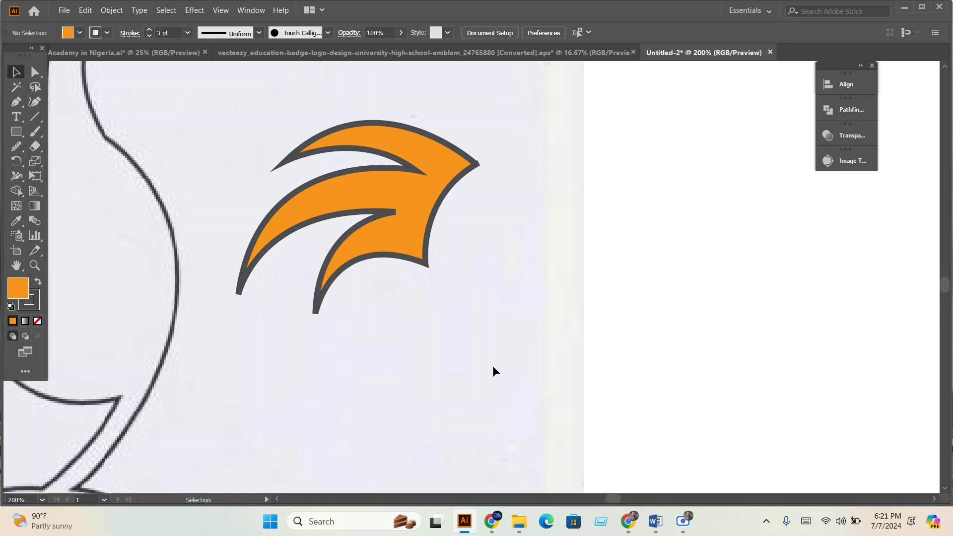
{"action": "scroll", "coordinate": [497, 338], "scroll_direction": "down", "scroll_amount": 4}
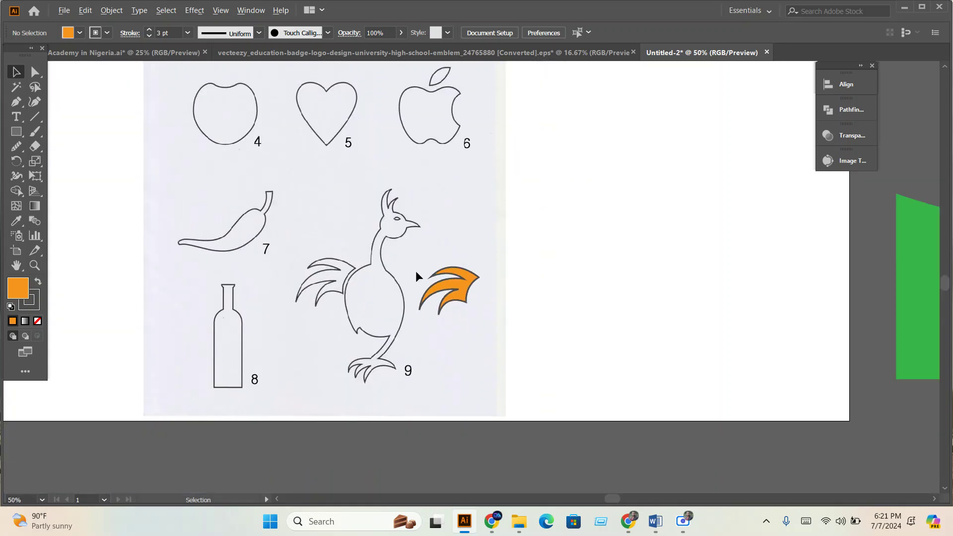
{"action": "scroll", "coordinate": [323, 281], "scroll_direction": "up", "scroll_amount": 2}
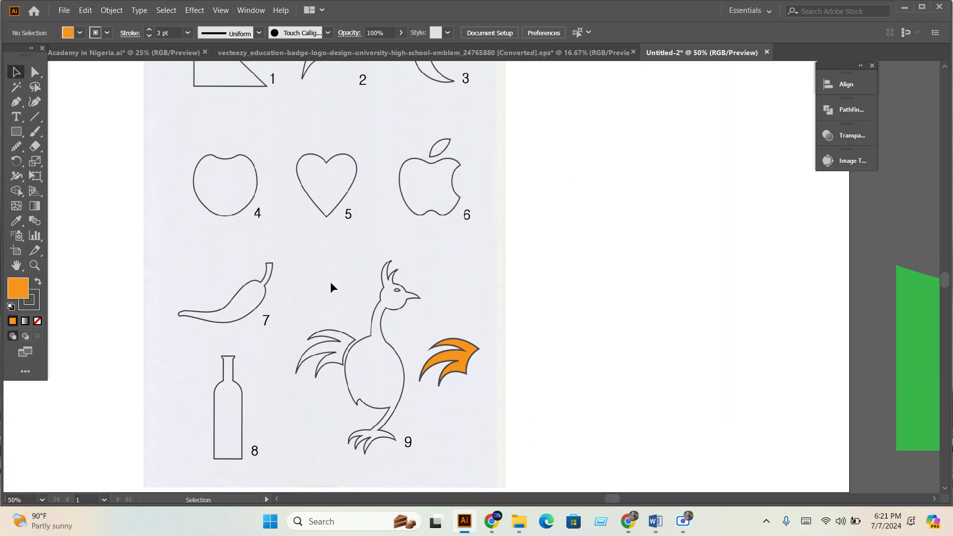
{"action": "scroll", "coordinate": [332, 287], "scroll_direction": "up", "scroll_amount": 2}
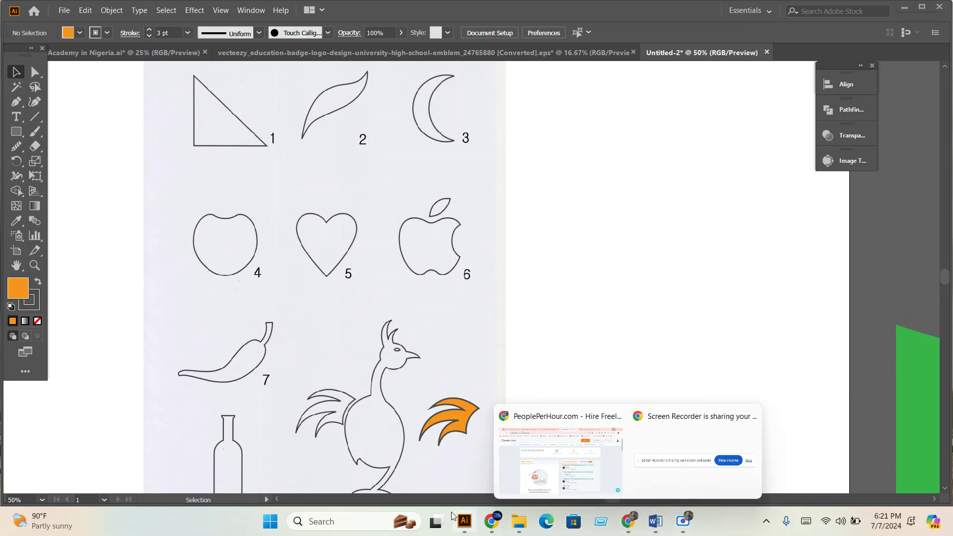
Switch to the browser, look through the Facebook group page up to its cover photo, and return to Illustrator
{"action": "left_click", "coordinate": [492, 521]}
{"action": "scroll", "coordinate": [435, 322], "scroll_direction": "down", "scroll_amount": 20}
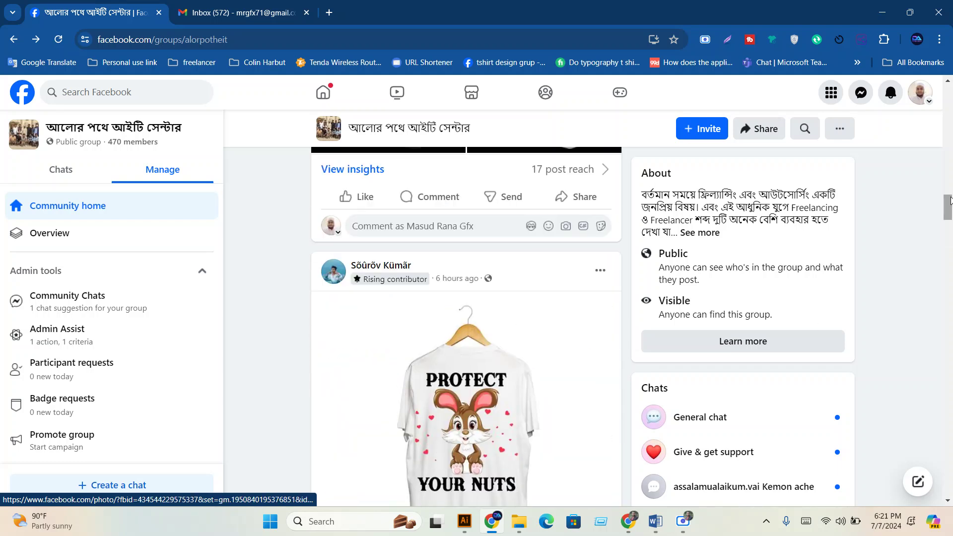
{"action": "left_click_drag", "start_coordinate": [948, 207], "coordinate": [949, 94]}
{"action": "scroll", "coordinate": [672, 273], "scroll_direction": "down", "scroll_amount": 3}
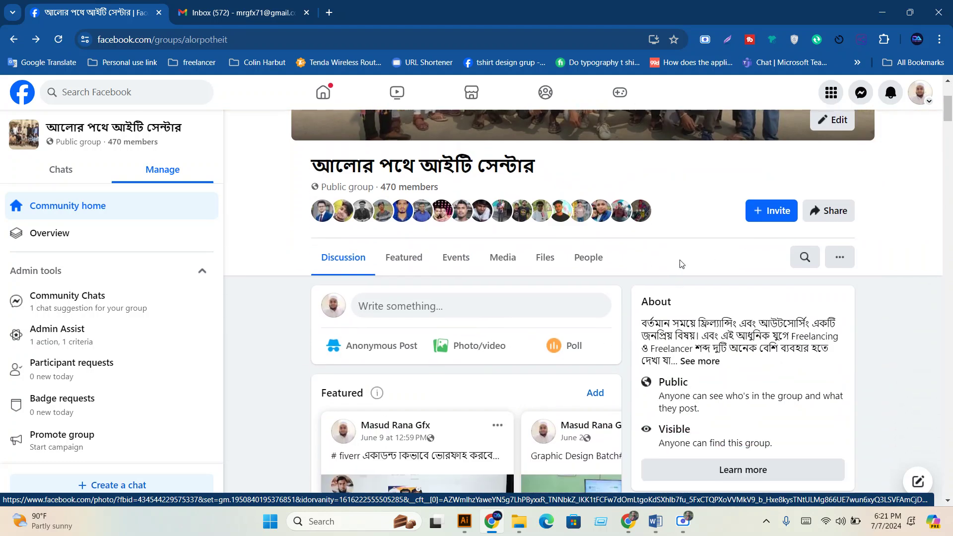
{"action": "scroll", "coordinate": [681, 264], "scroll_direction": "up", "scroll_amount": 3}
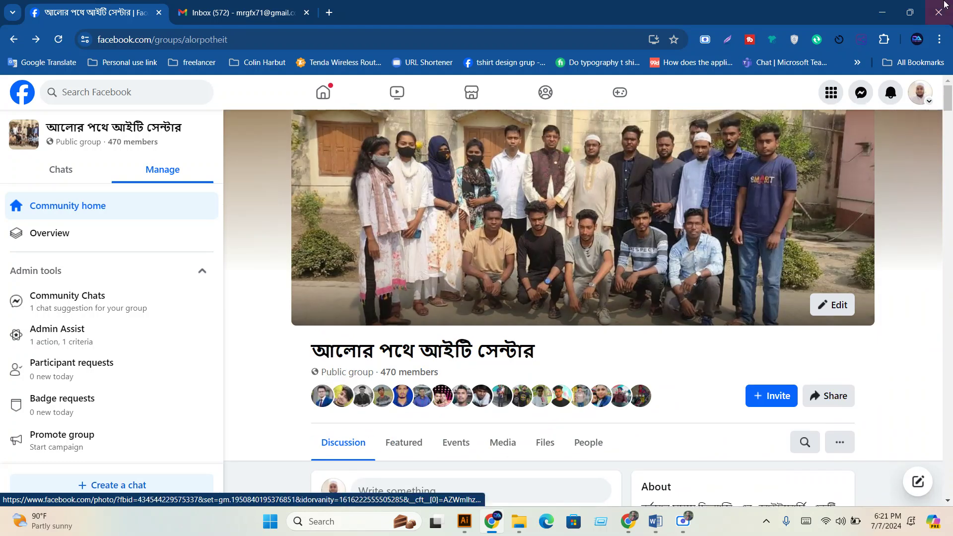
{"action": "left_click", "coordinate": [886, 13]}
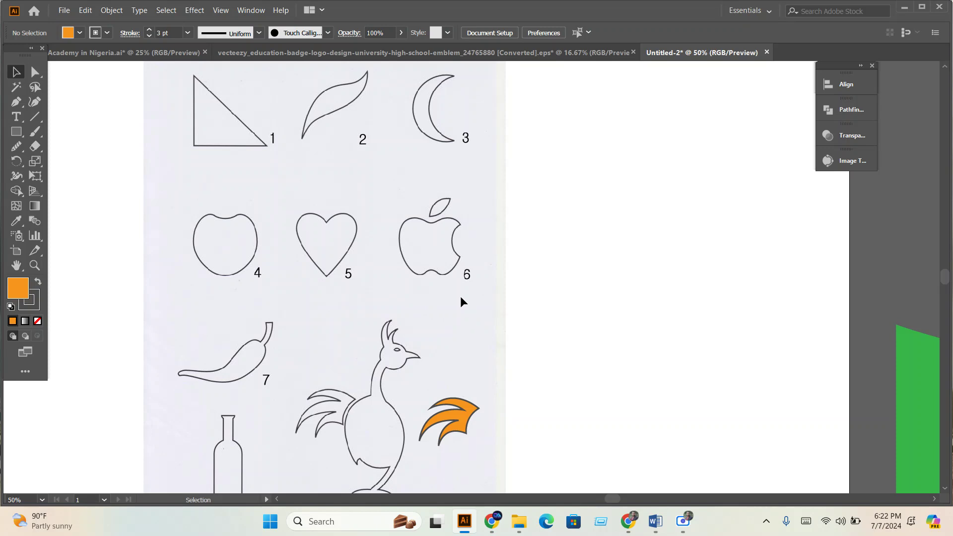
Delete the worksheet image and the orange tail from the artboard
{"action": "scroll", "coordinate": [569, 334], "scroll_direction": "down", "scroll_amount": 5}
{"action": "scroll", "coordinate": [504, 335], "scroll_direction": "down", "scroll_amount": 1}
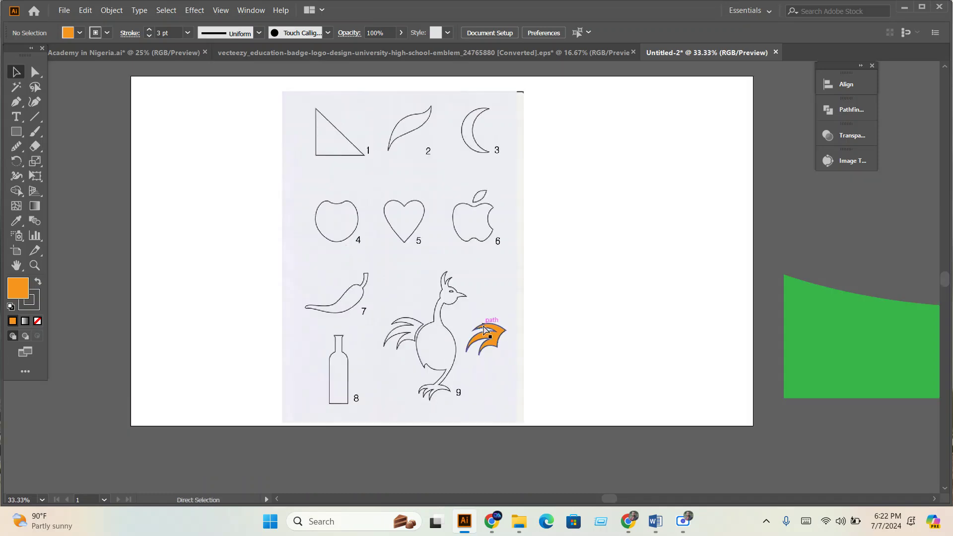
{"action": "left_click", "coordinate": [484, 329]}
{"action": "key", "text": "Delete"}
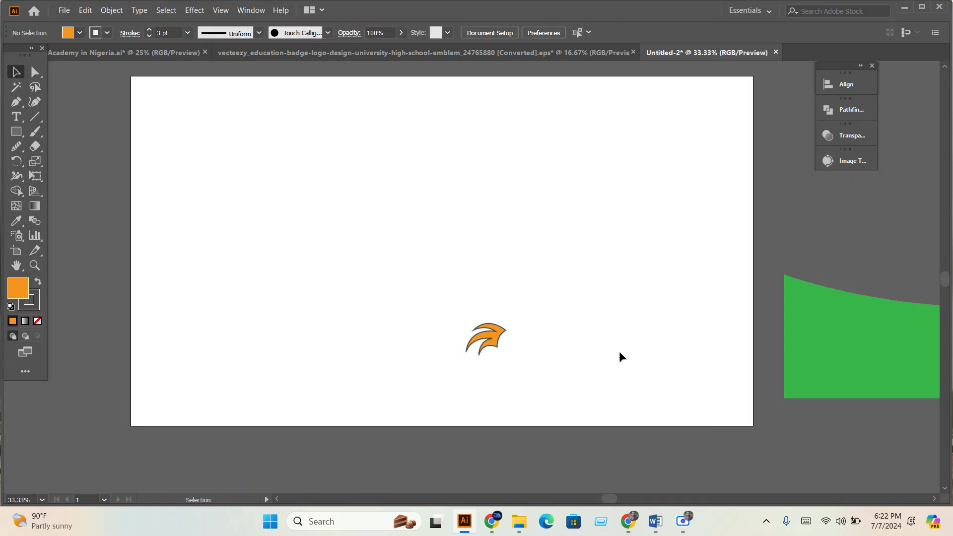
Switch to the pentool folder in File Explorer and rename the worksheet image 4721573 as 4
{"action": "left_click", "coordinate": [519, 522]}
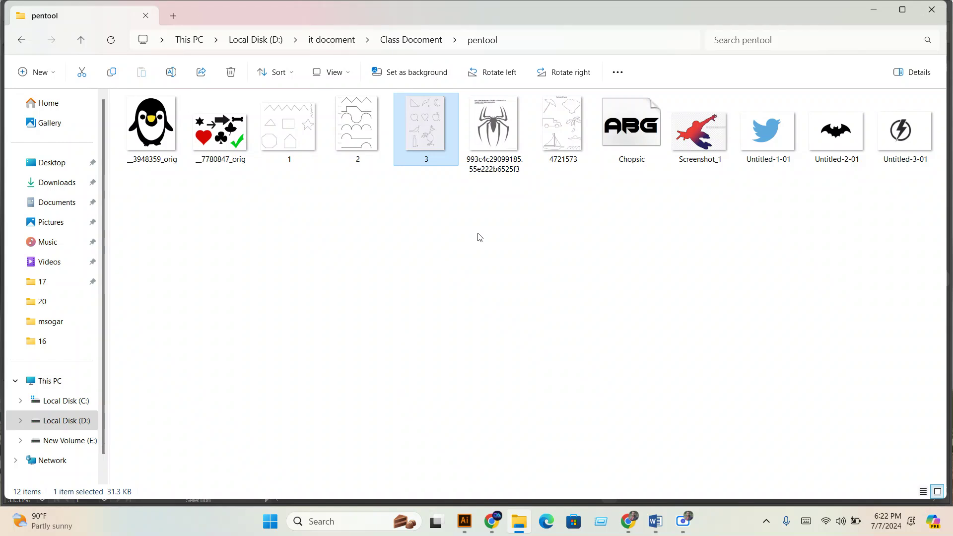
{"action": "right_click", "coordinate": [565, 147]}
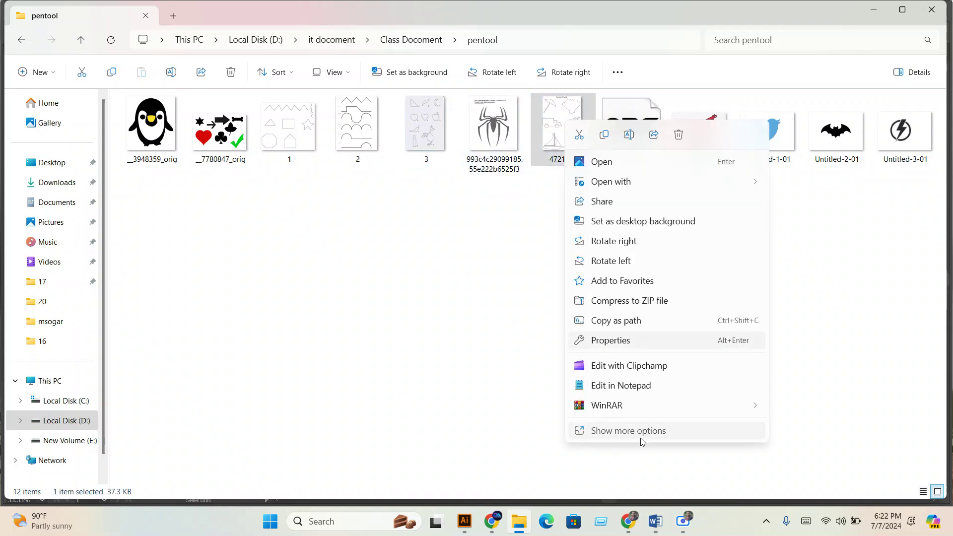
{"action": "left_click", "coordinate": [643, 431]}
{"action": "left_click", "coordinate": [614, 478]}
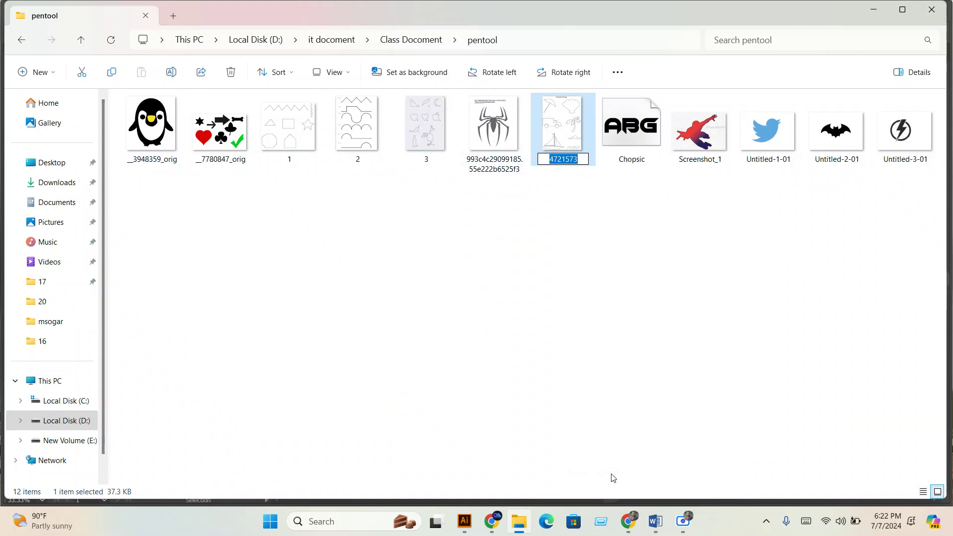
{"action": "key", "text": "BackSpace"}
{"action": "type", "text": "4"}
{"action": "key", "text": "Return"}
{"action": "left_click", "coordinate": [622, 420]}
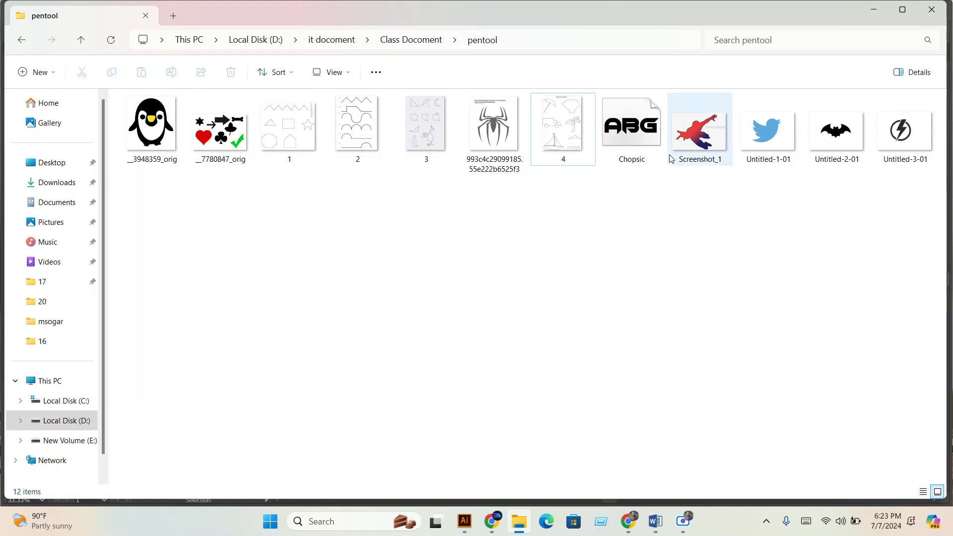
Preview the blue bird image Untitled-1-01 and the bat image Untitled-2-01, closing each one
{"action": "left_click", "coordinate": [768, 141]}
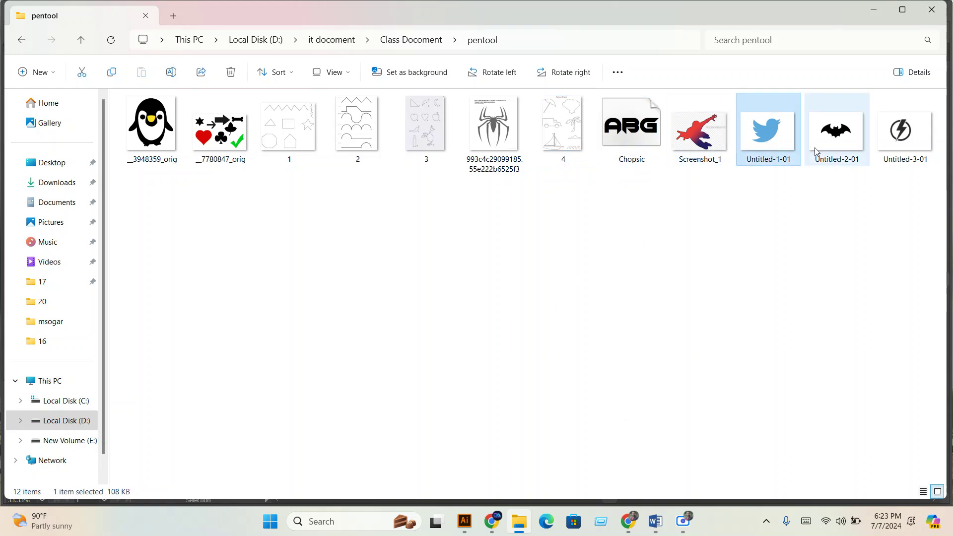
{"action": "double_click", "coordinate": [777, 144]}
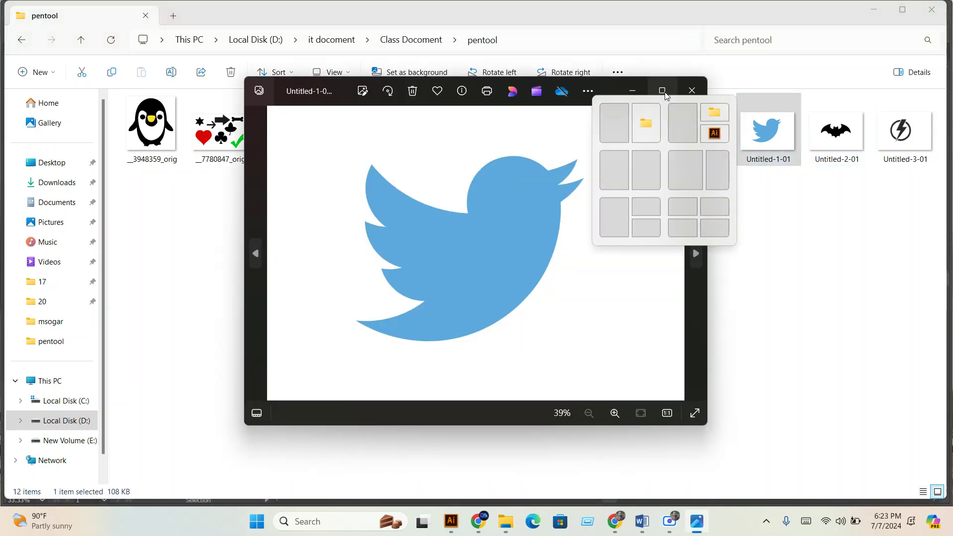
{"action": "left_click", "coordinate": [692, 90]}
{"action": "left_click", "coordinate": [851, 128]}
{"action": "double_click", "coordinate": [851, 128]}
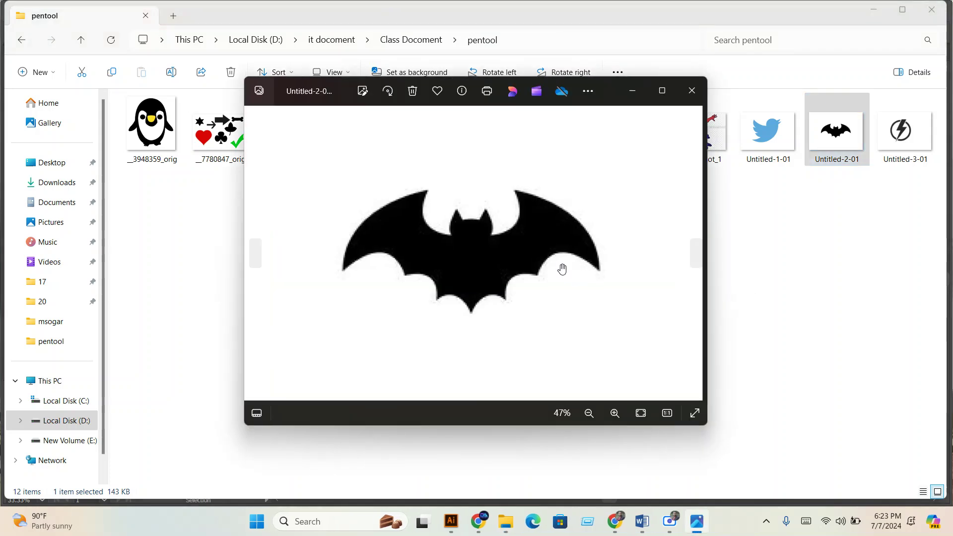
{"action": "left_click", "coordinate": [662, 91]}
{"action": "left_click", "coordinate": [932, 9]}
Rename the Screenshot_1 image as 5, and preview it briefly
{"action": "right_click", "coordinate": [690, 146]}
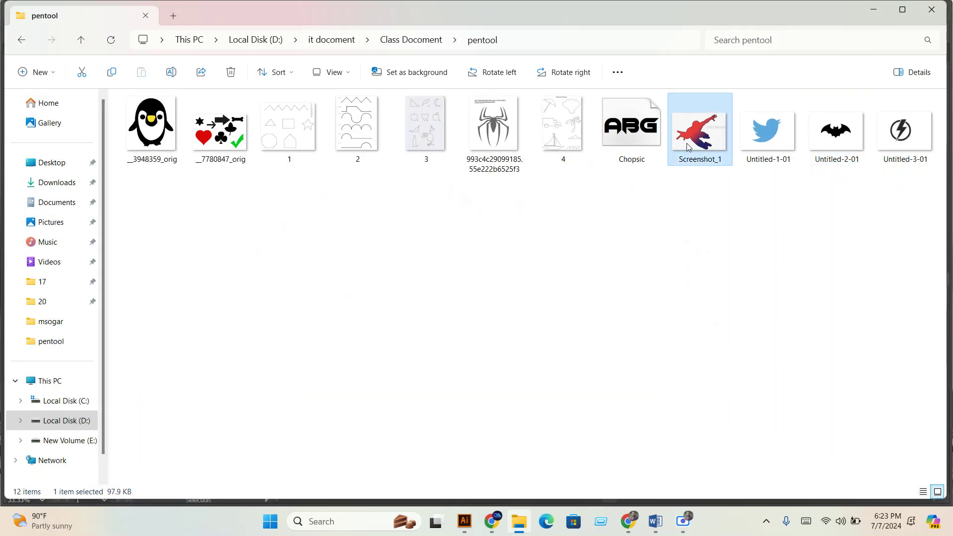
{"action": "left_click", "coordinate": [737, 431]}
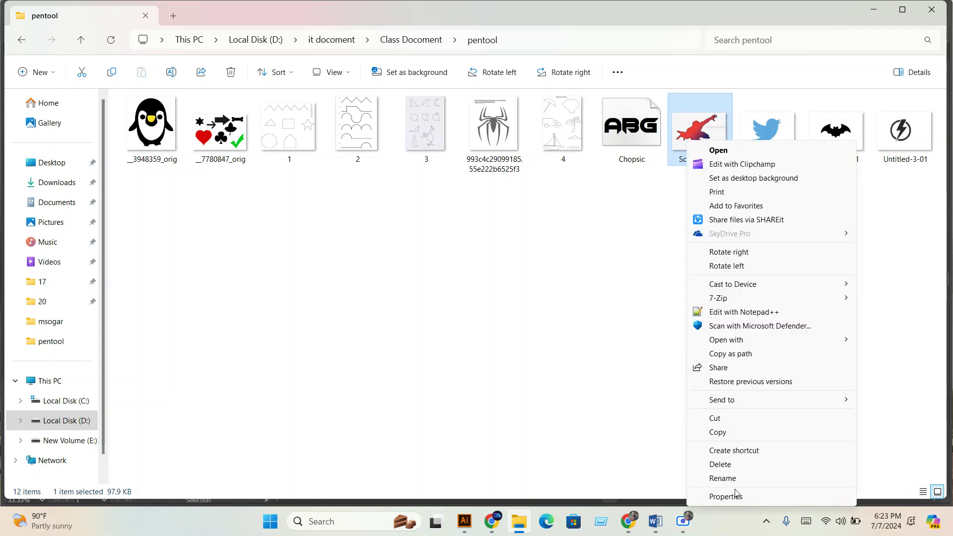
{"action": "left_click", "coordinate": [735, 484]}
{"action": "type", "text": "5"}
{"action": "key", "text": "Return"}
{"action": "double_click", "coordinate": [698, 146]}
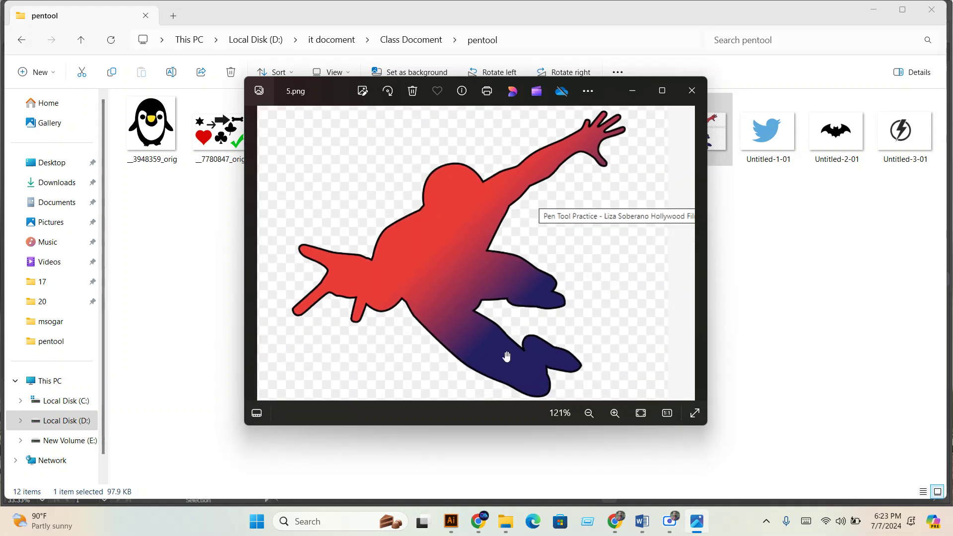
{"action": "left_click", "coordinate": [692, 91]}
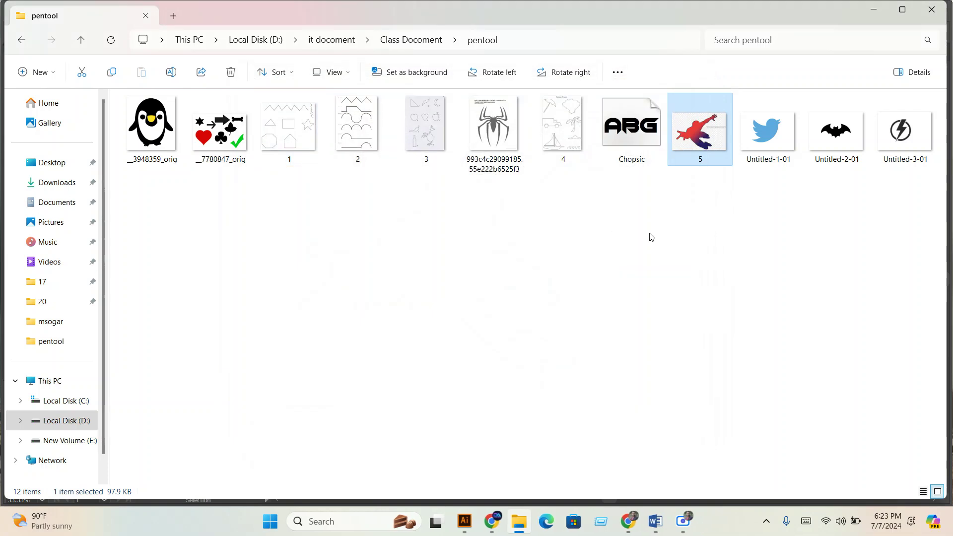
Rename the spider image as 6
{"action": "right_click", "coordinate": [502, 125]}
{"action": "left_click", "coordinate": [573, 439]}
{"action": "left_click", "coordinate": [533, 479]}
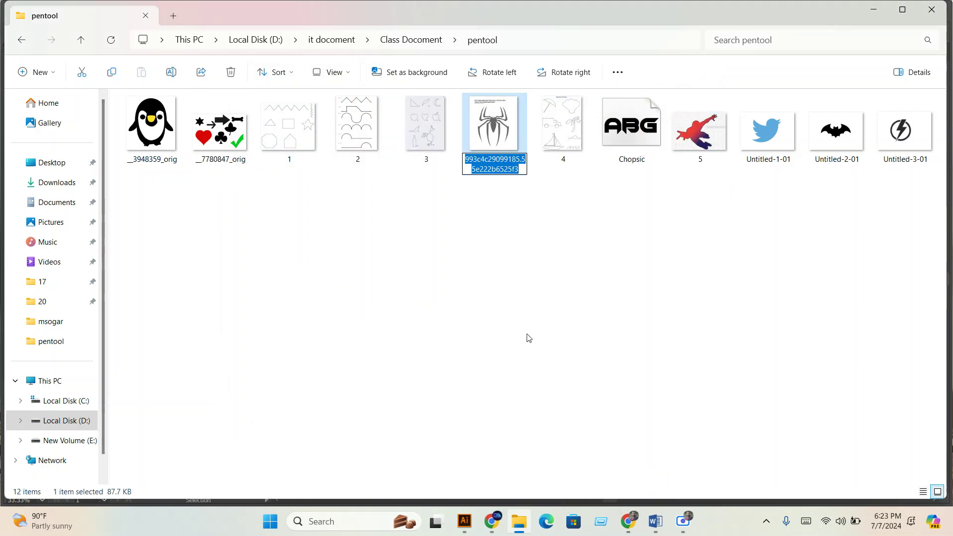
{"action": "type", "text": "6"}
{"action": "left_click", "coordinate": [475, 243]}
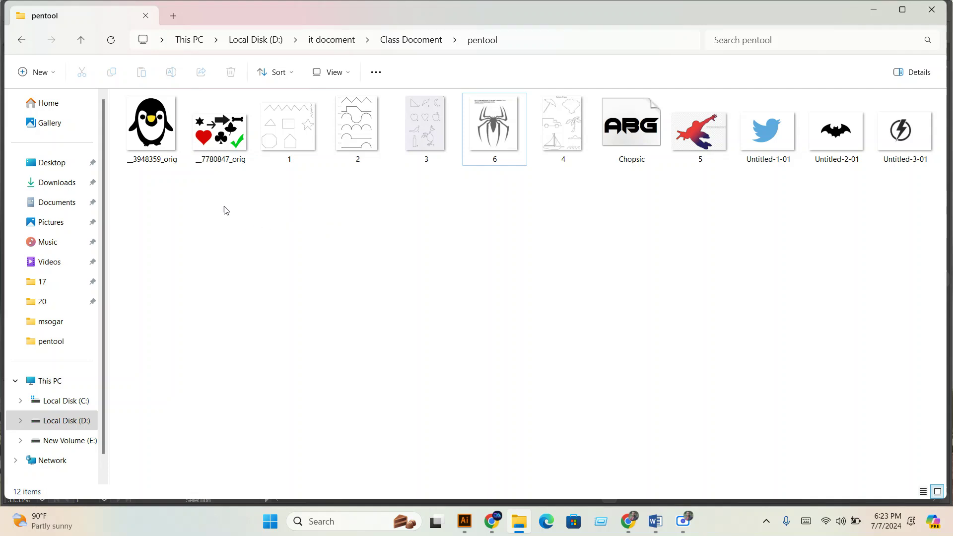
Rename the penguin image __3948359_orig as 7
{"action": "left_click", "coordinate": [215, 144]}
{"action": "left_click", "coordinate": [153, 144]}
{"action": "right_click", "coordinate": [153, 143]}
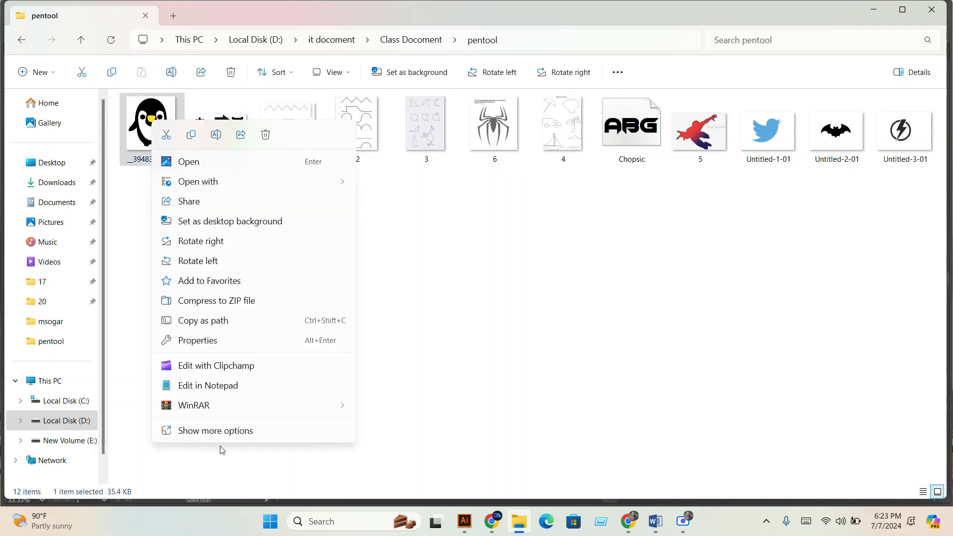
{"action": "left_click", "coordinate": [221, 430]}
{"action": "left_click", "coordinate": [187, 478]}
{"action": "type", "text": "7"}
{"action": "key", "text": "Return"}
View the penguin image in a maximized preview and close it
{"action": "double_click", "coordinate": [141, 136]}
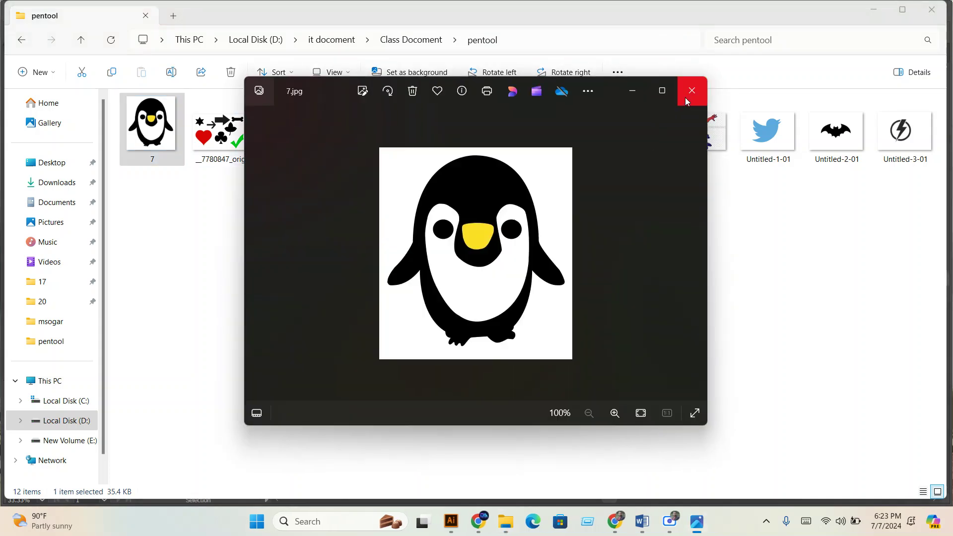
{"action": "left_click", "coordinate": [660, 89]}
{"action": "scroll", "coordinate": [541, 258], "scroll_direction": "up", "scroll_amount": 1}
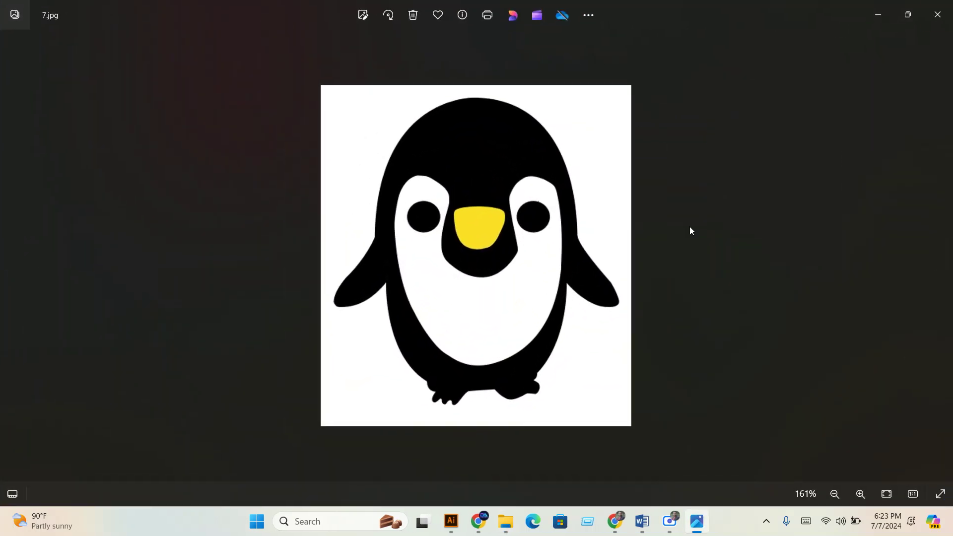
{"action": "left_click", "coordinate": [937, 15]}
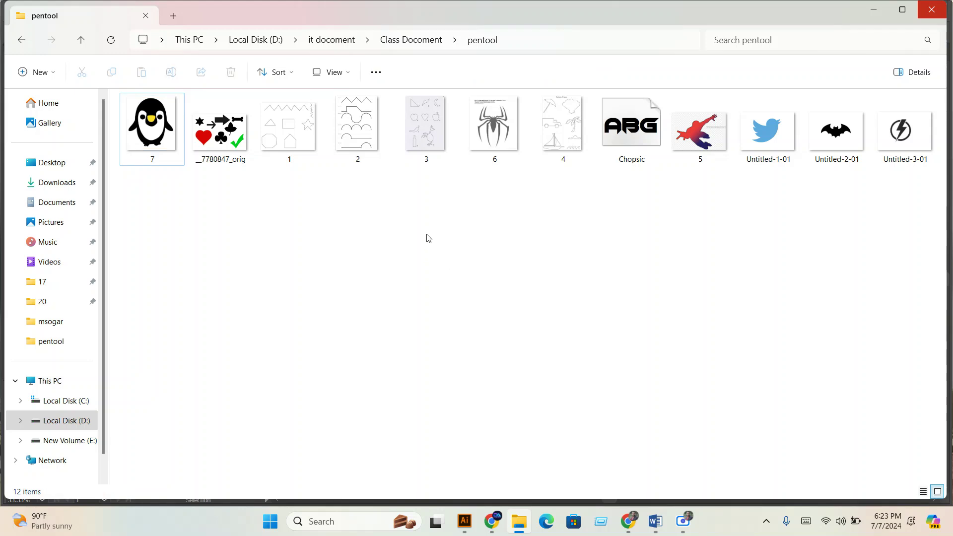
Refresh the pentool folder's listing and select the bat image Untitled-2-01
{"action": "right_click", "coordinate": [744, 207]}
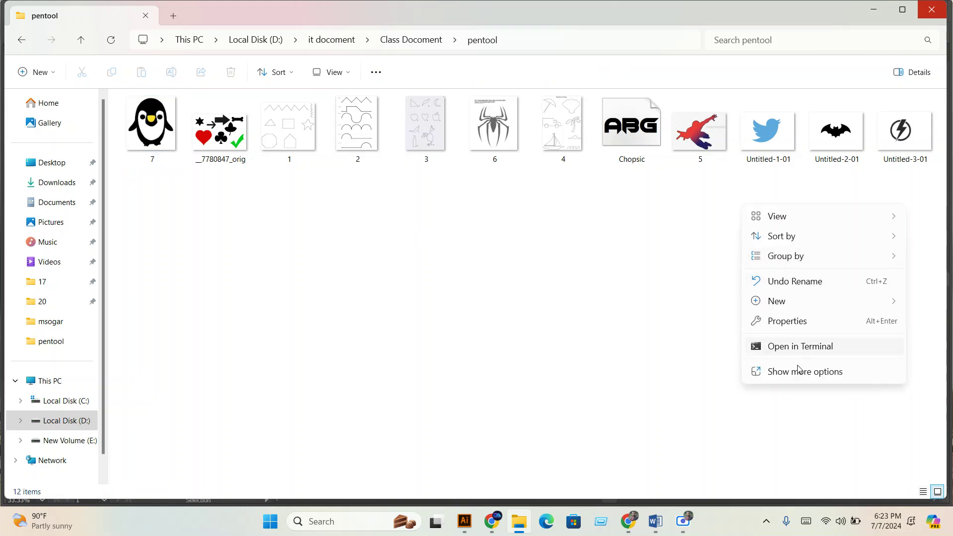
{"action": "left_click", "coordinate": [774, 371]}
{"action": "left_click", "coordinate": [785, 263]}
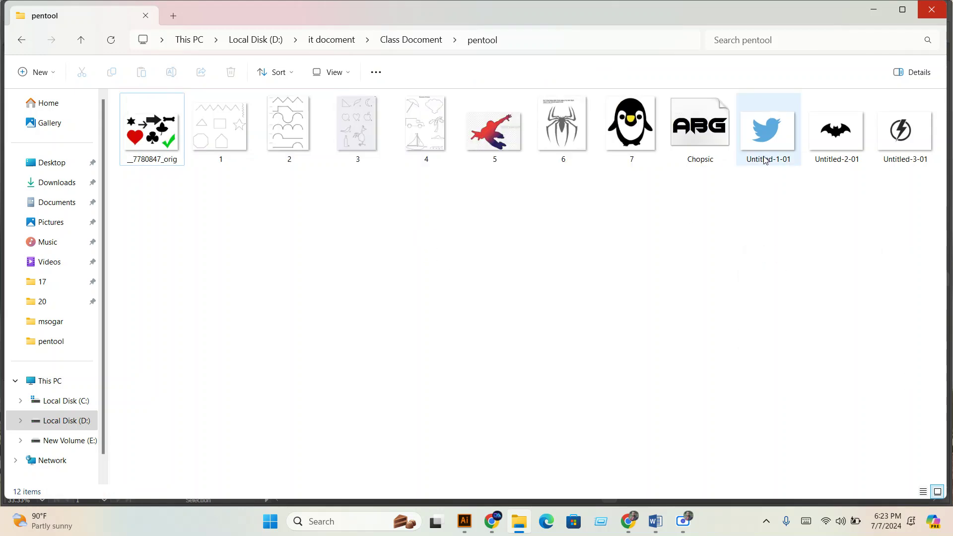
{"action": "left_click", "coordinate": [765, 155]}
{"action": "left_click", "coordinate": [829, 157]}
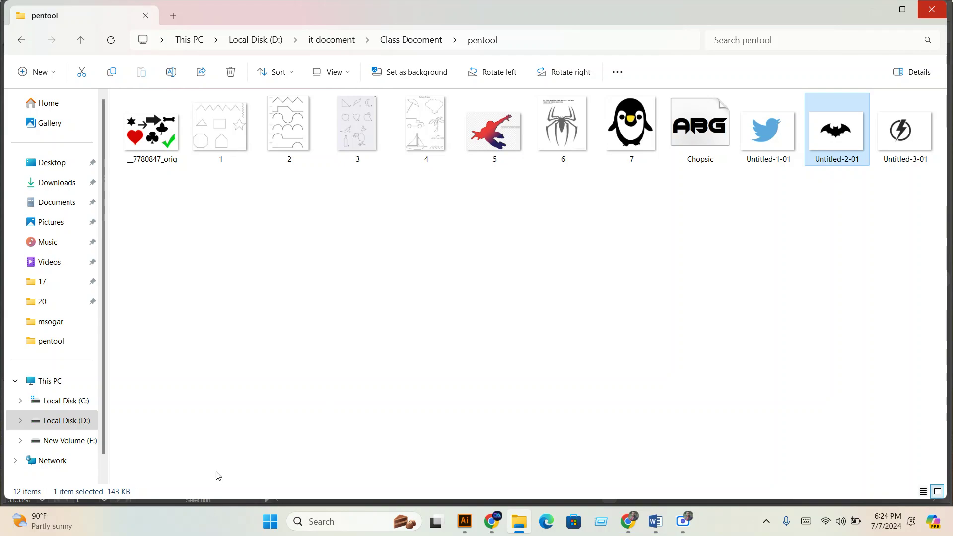
Minimize the File Explorer and Illustrator windows to get back to the desktop
{"action": "left_click", "coordinate": [493, 532]}
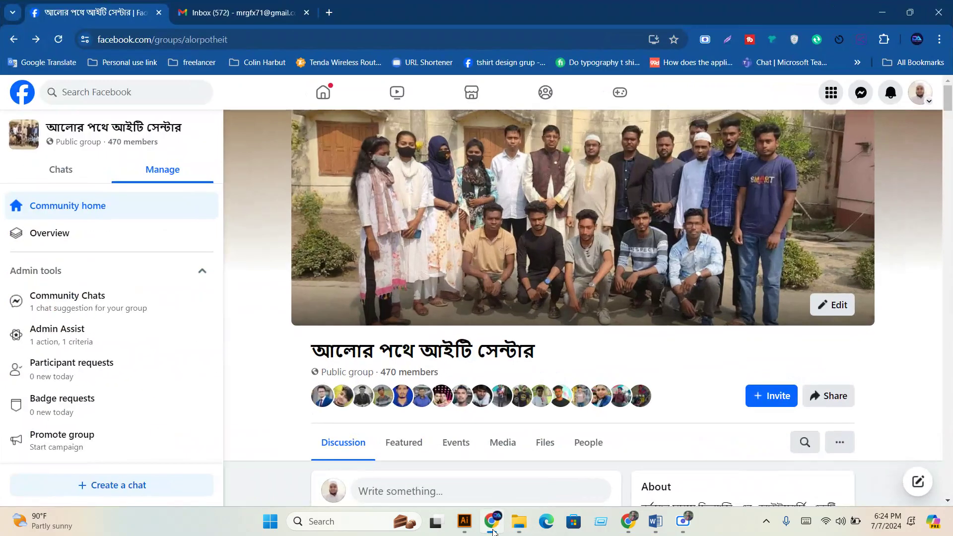
{"action": "left_click", "coordinate": [502, 532]}
{"action": "left_click", "coordinate": [684, 522]}
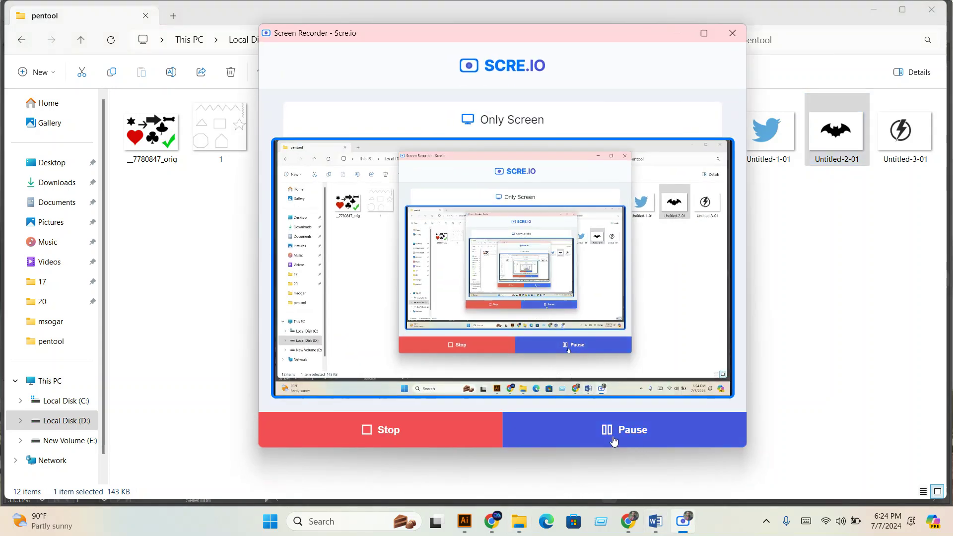
{"action": "left_click", "coordinate": [882, 15]}
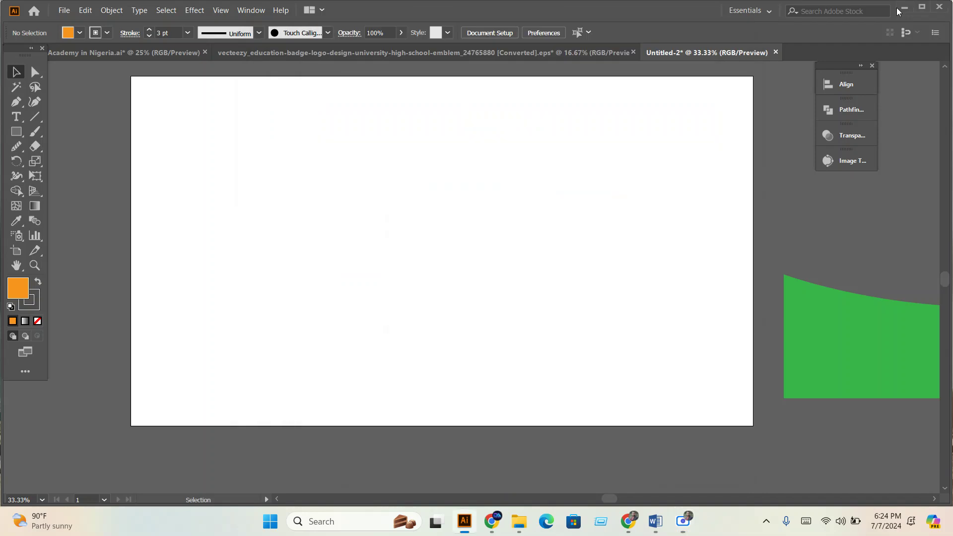
{"action": "left_click", "coordinate": [897, 8]}
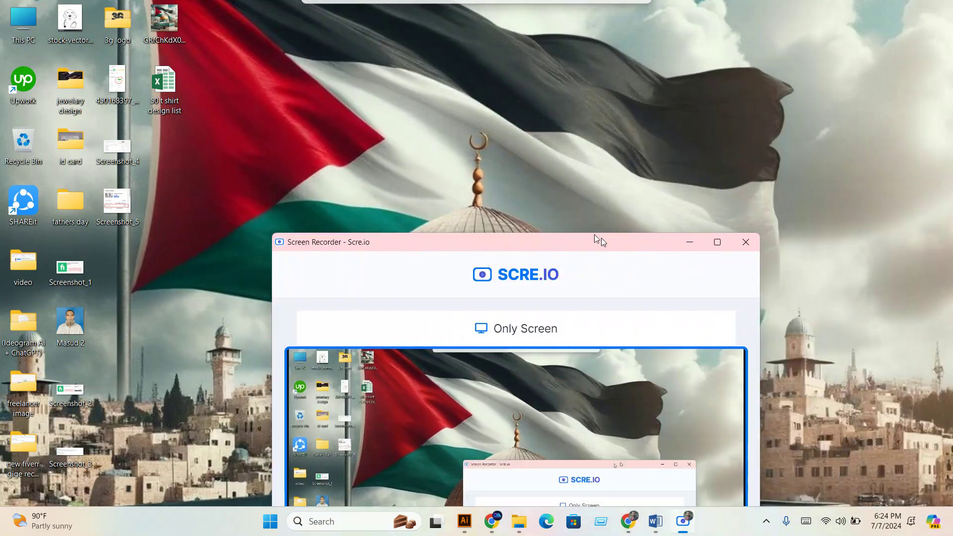